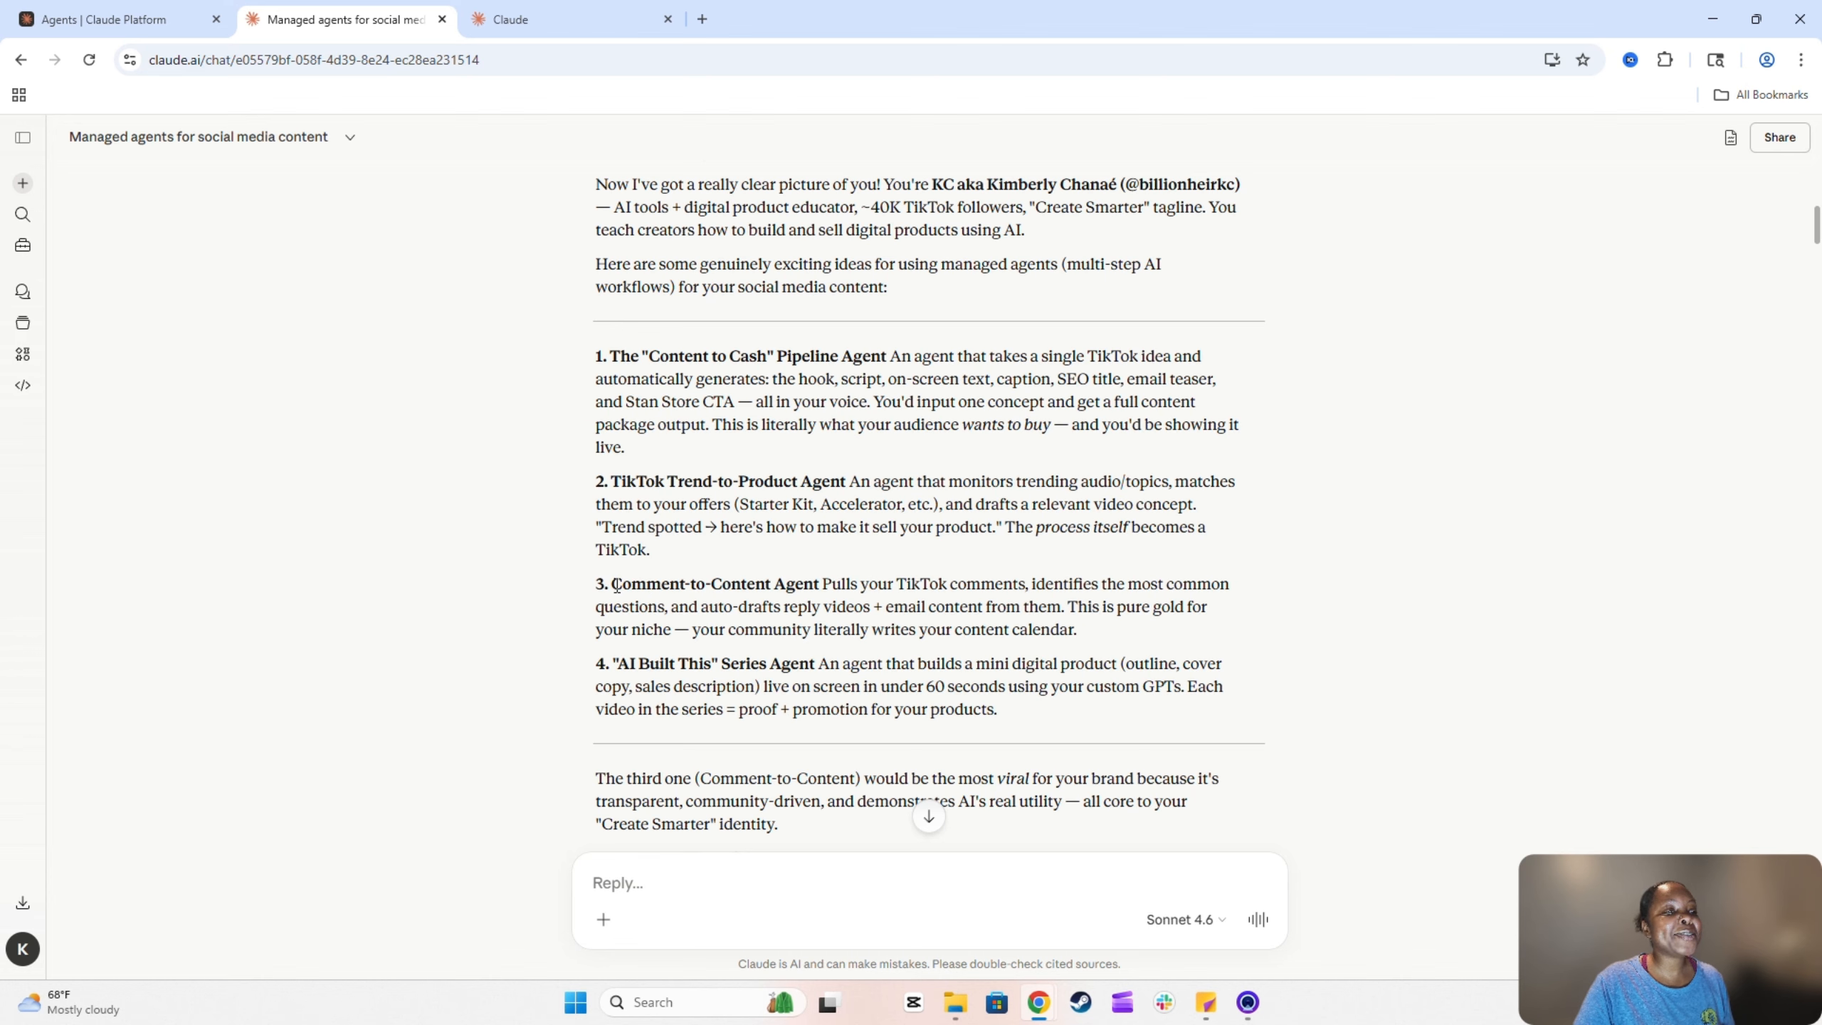
# Copy the title and description of the third idea, Comment-to-Content Agent, from the chat response
pyautogui.moveTo(617, 586); pyautogui.dragTo(1115, 638)
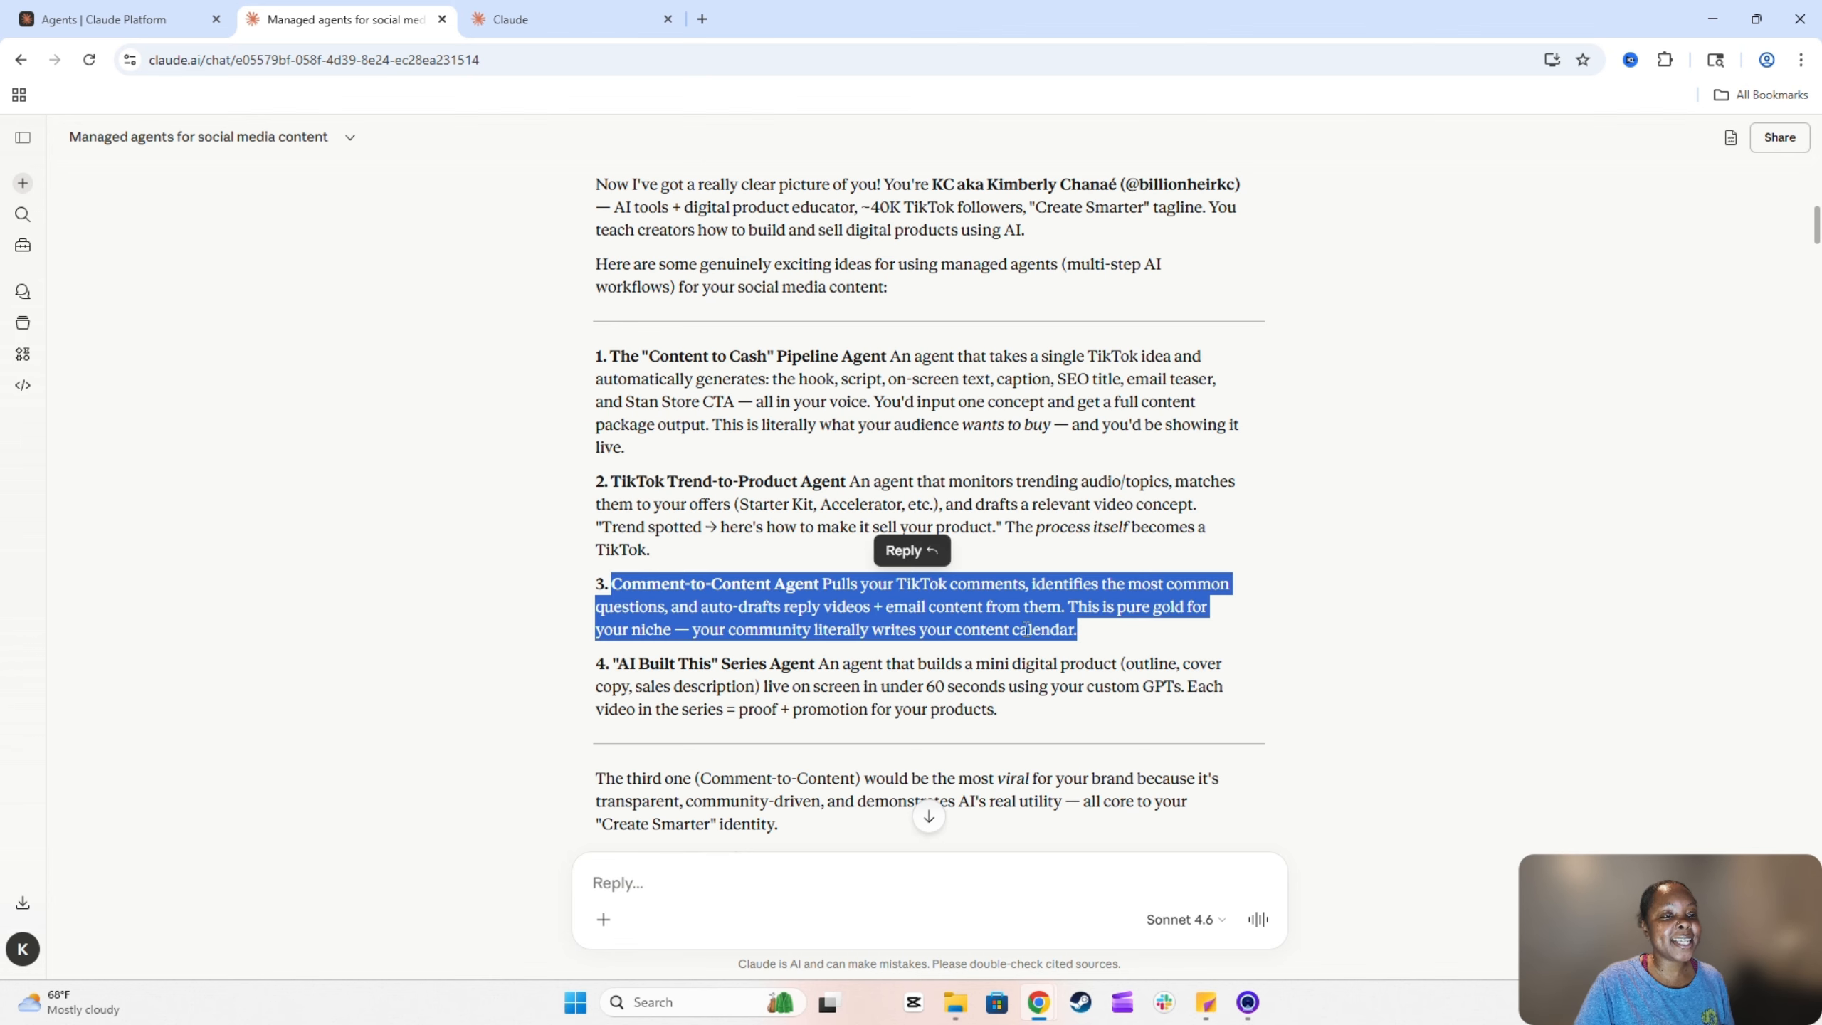
pyautogui.rightClick(901, 610)
pyautogui.click(947, 626)
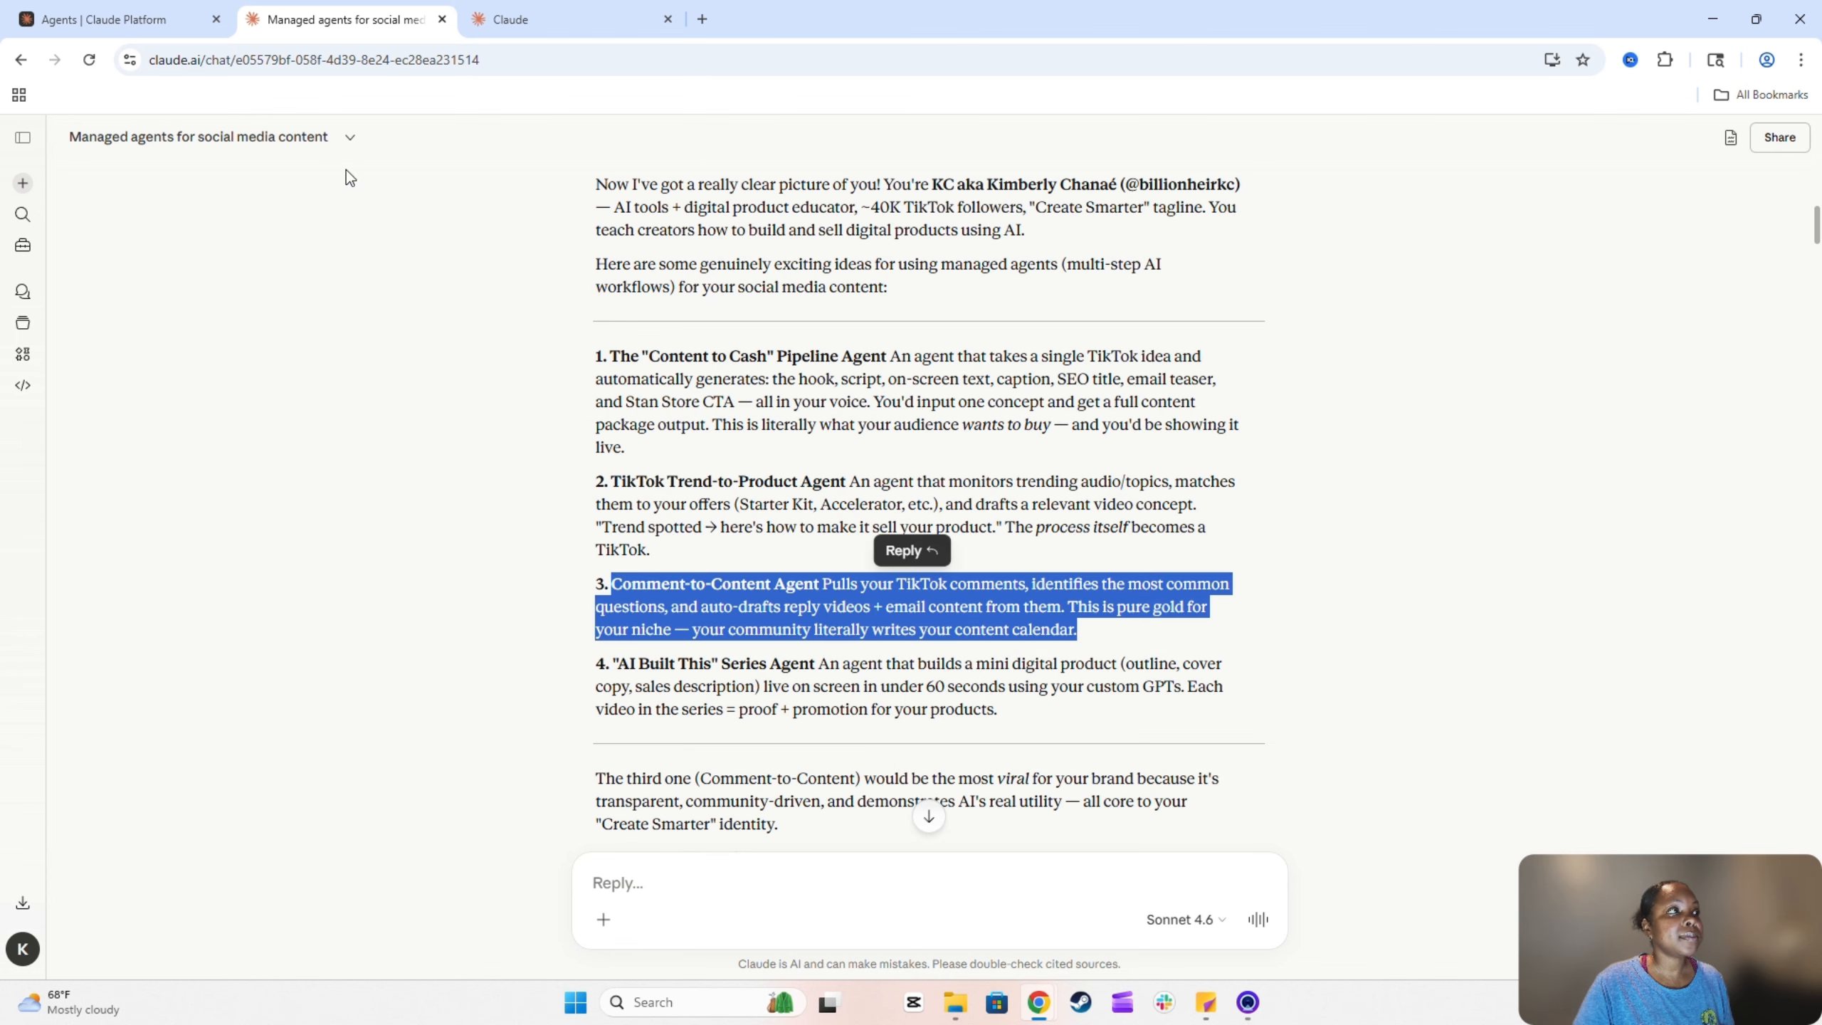
# In Claude Console, start creating a new agent and submit the copied Comment-to-Content Agent text as its description
pyautogui.click(115, 19)
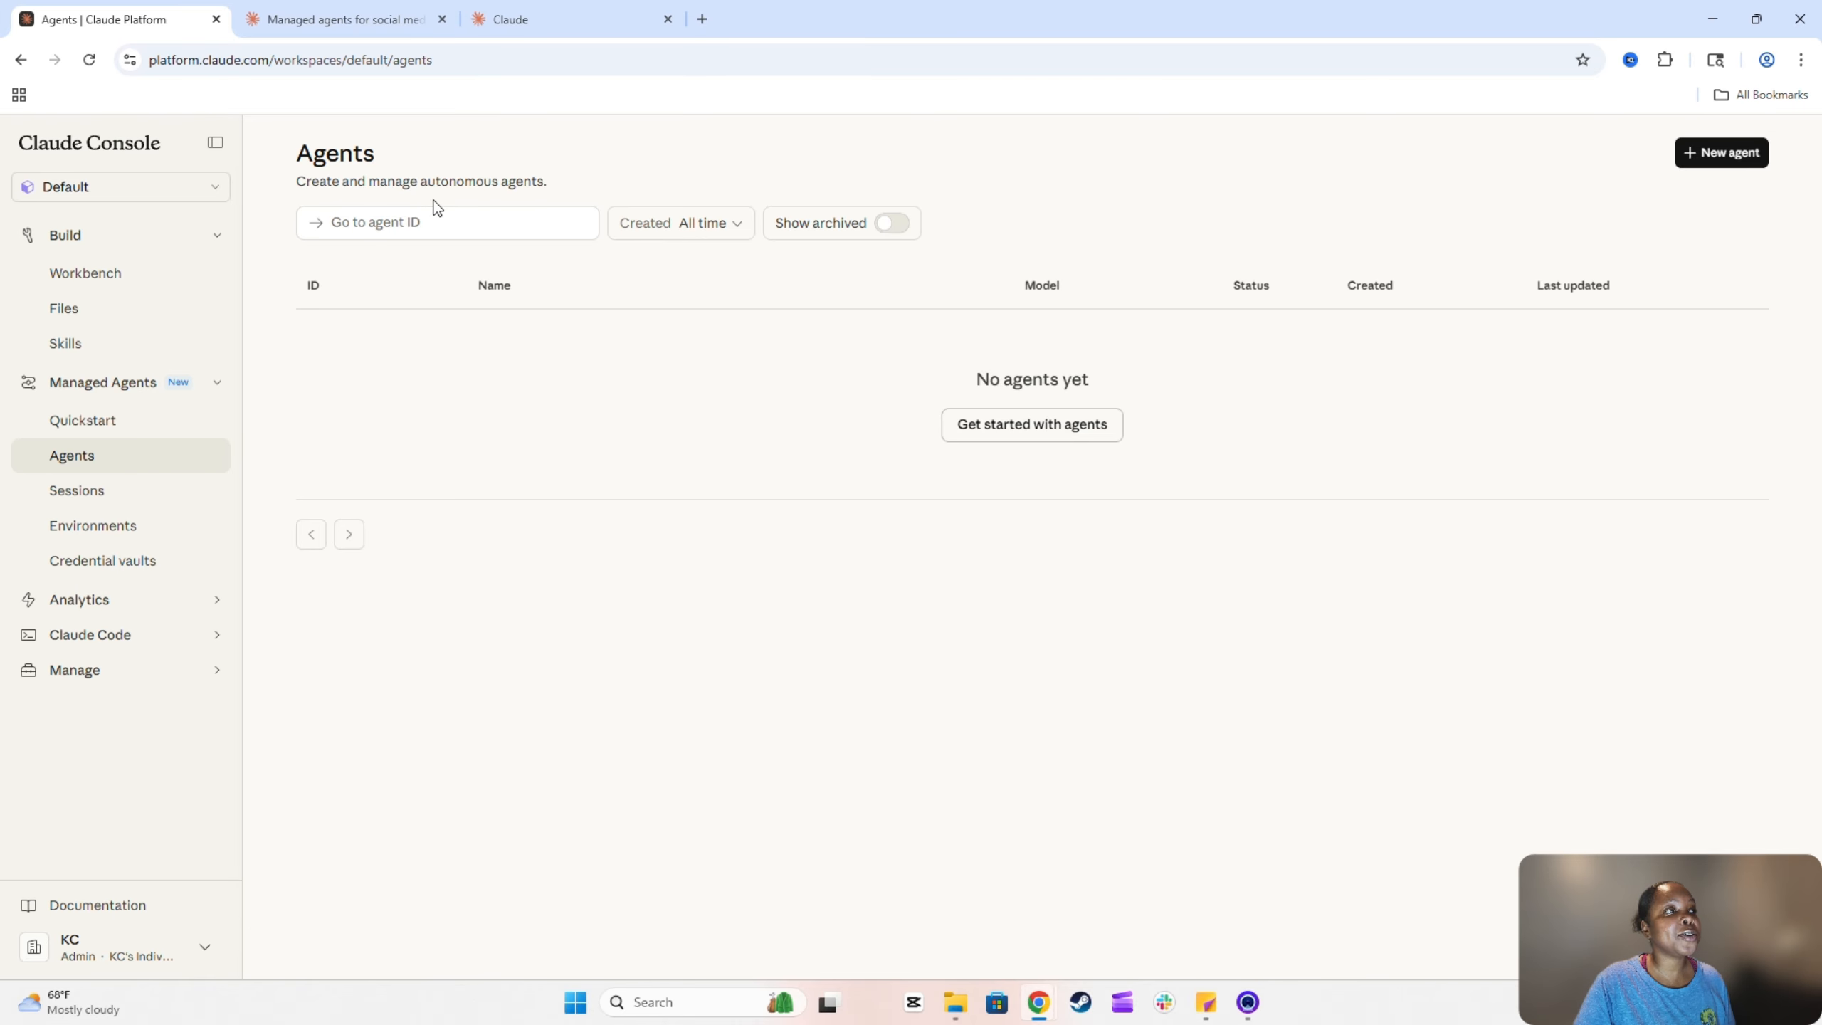
pyautogui.click(1020, 429)
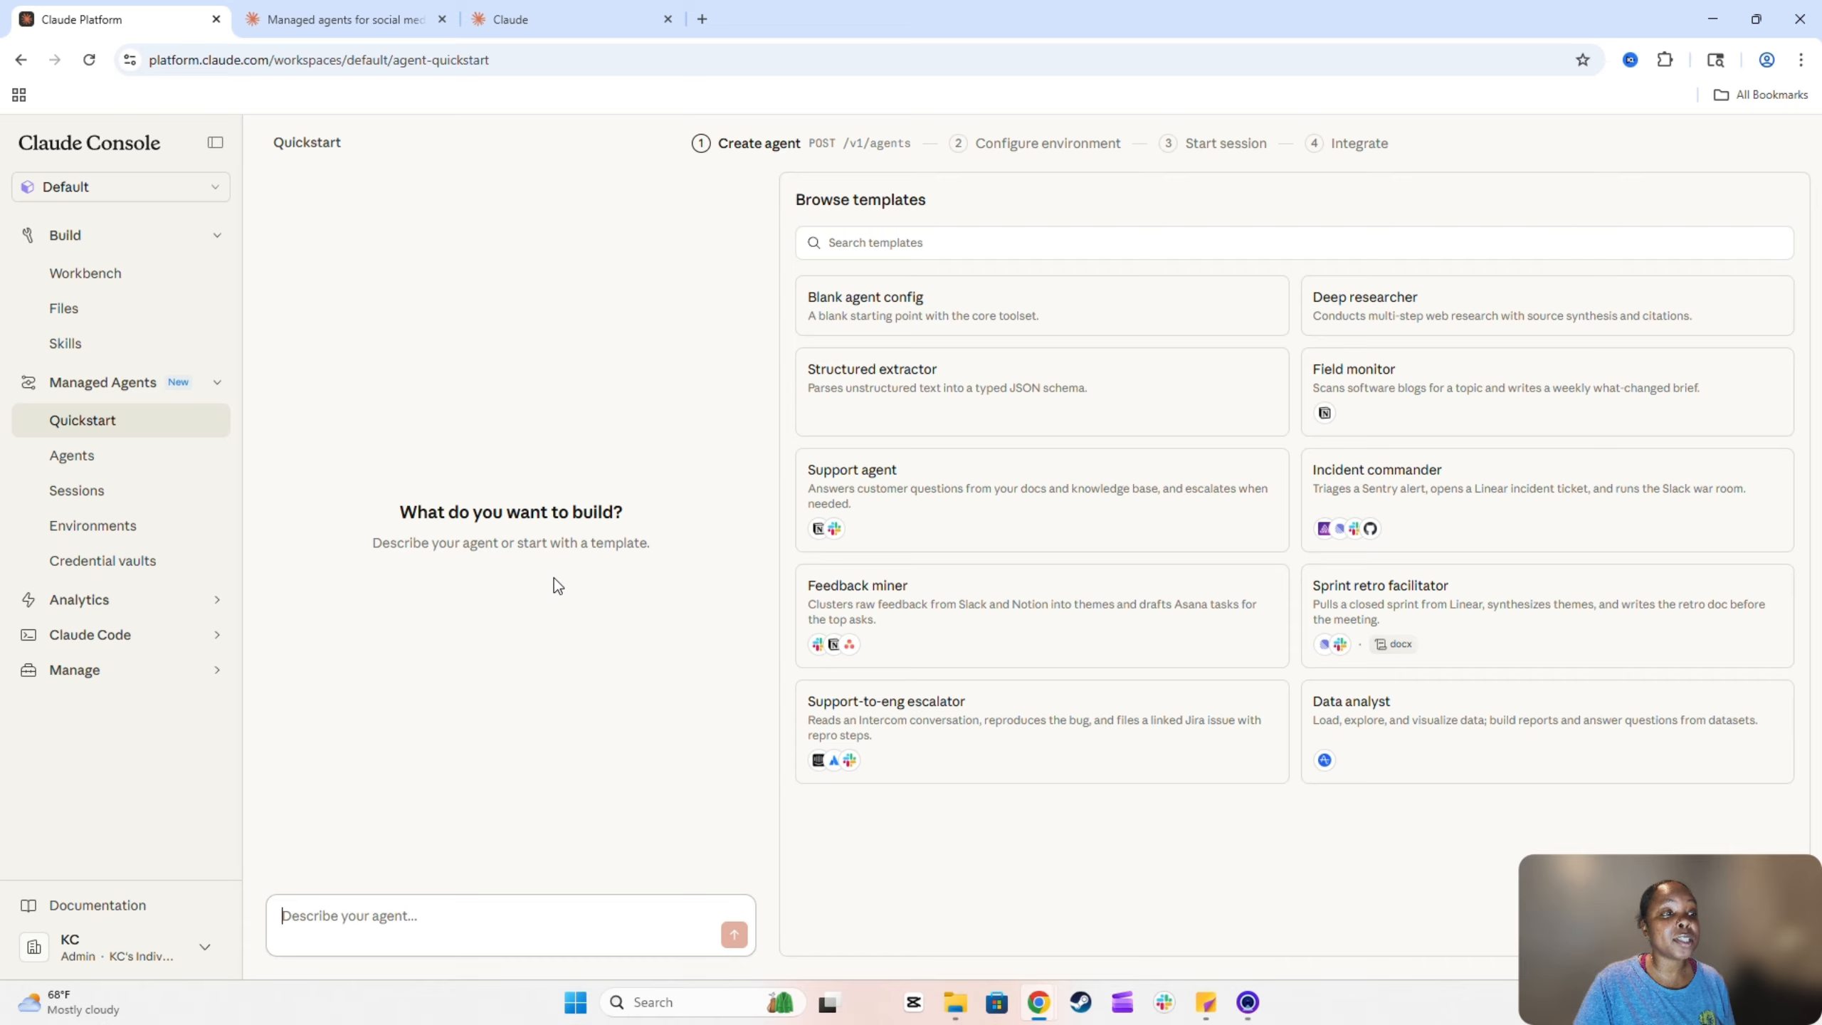
pyautogui.rightClick(386, 912)
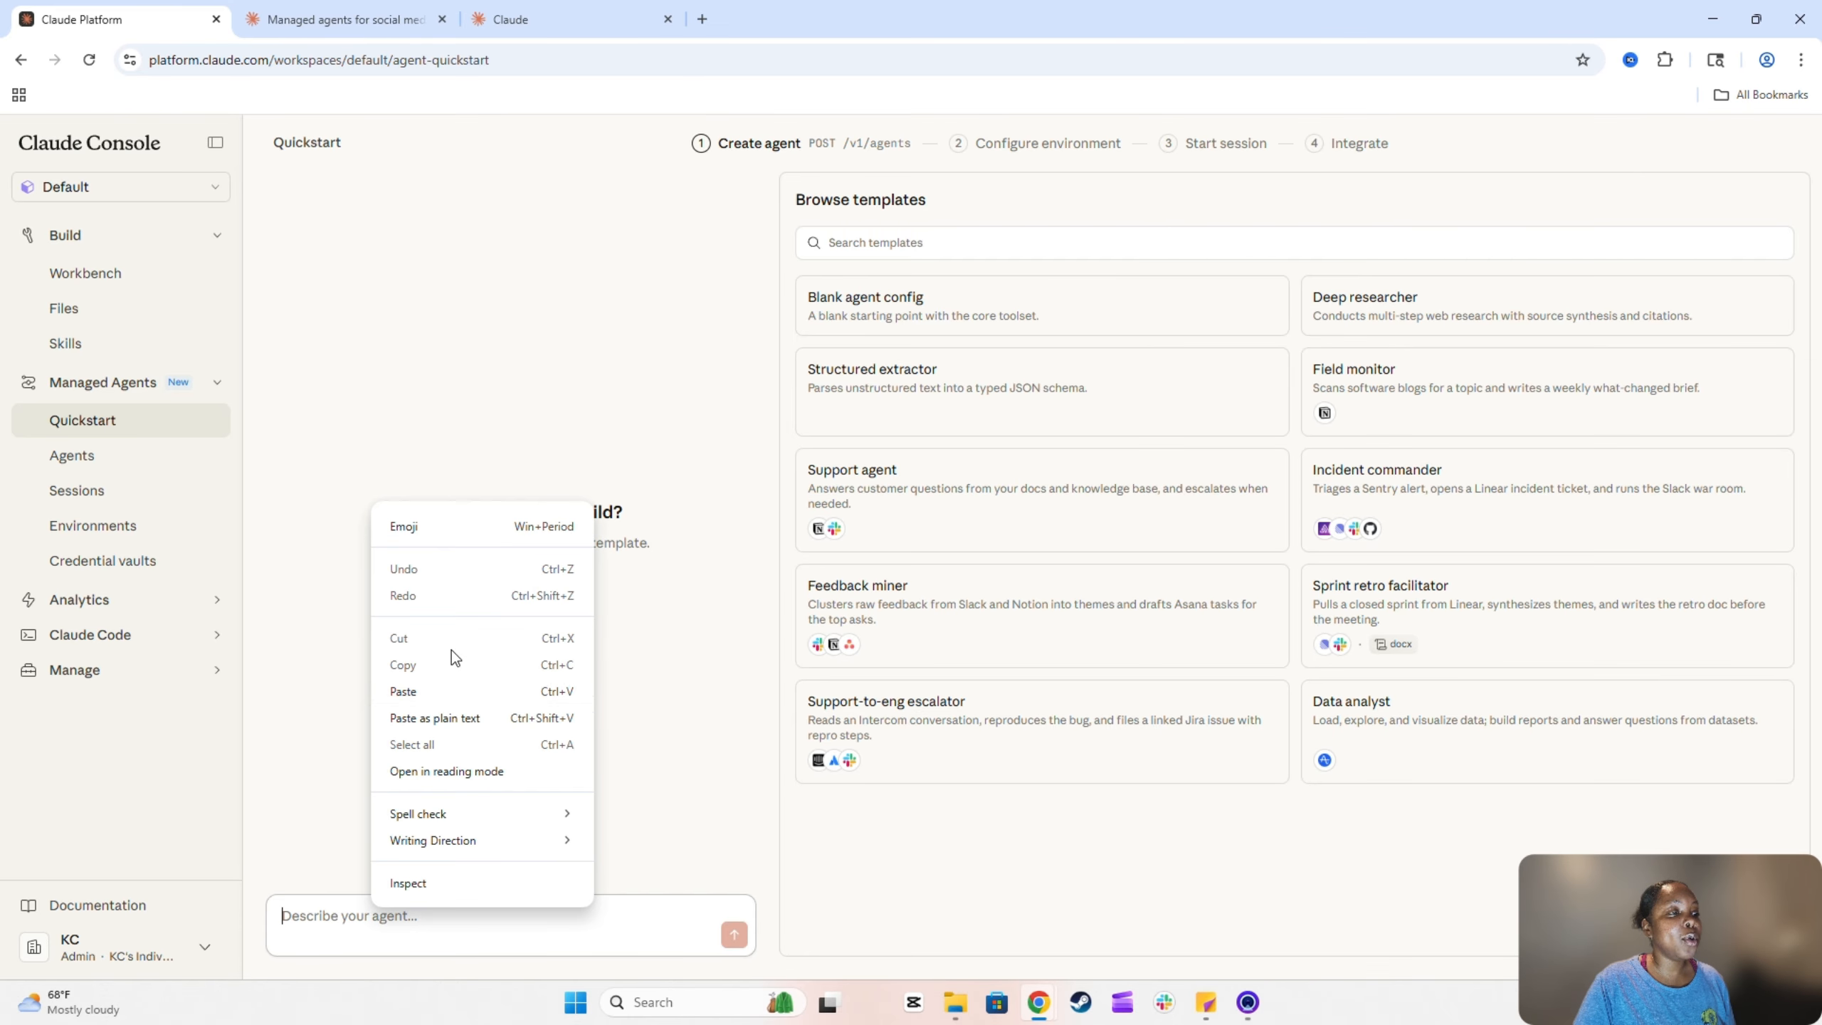
pyautogui.click(421, 692)
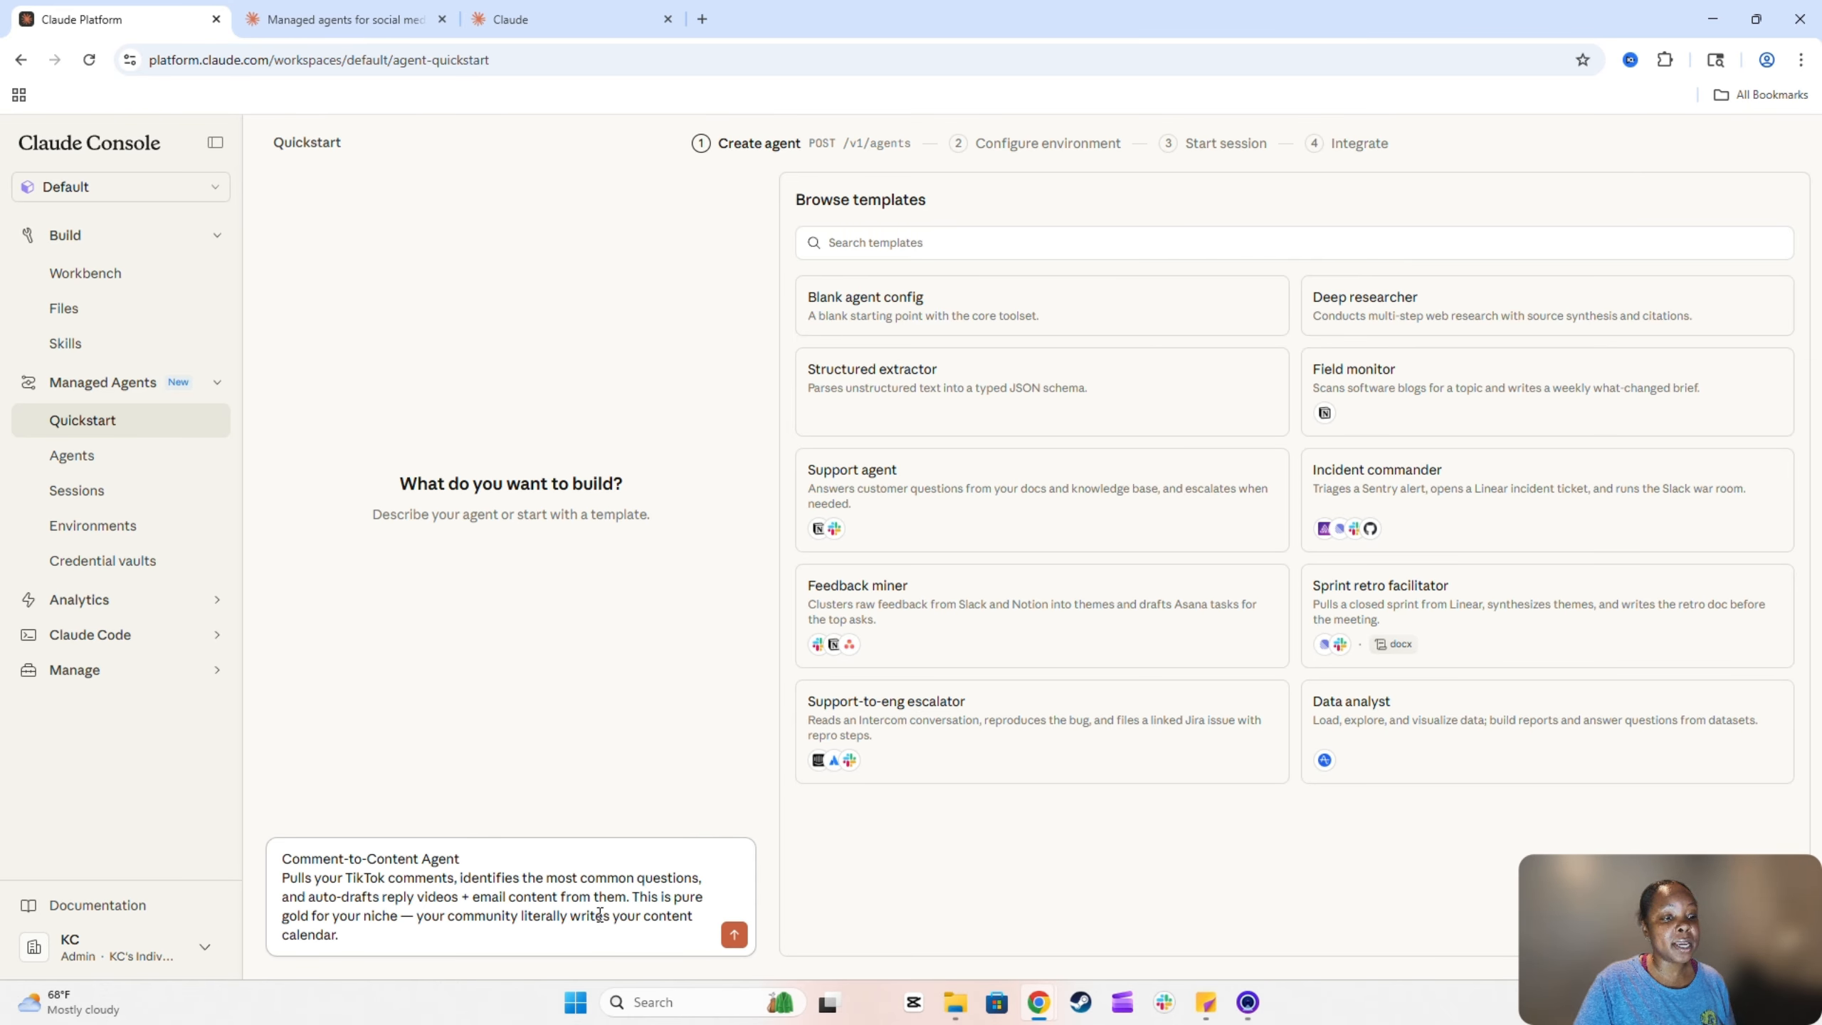
pyautogui.click(734, 934)
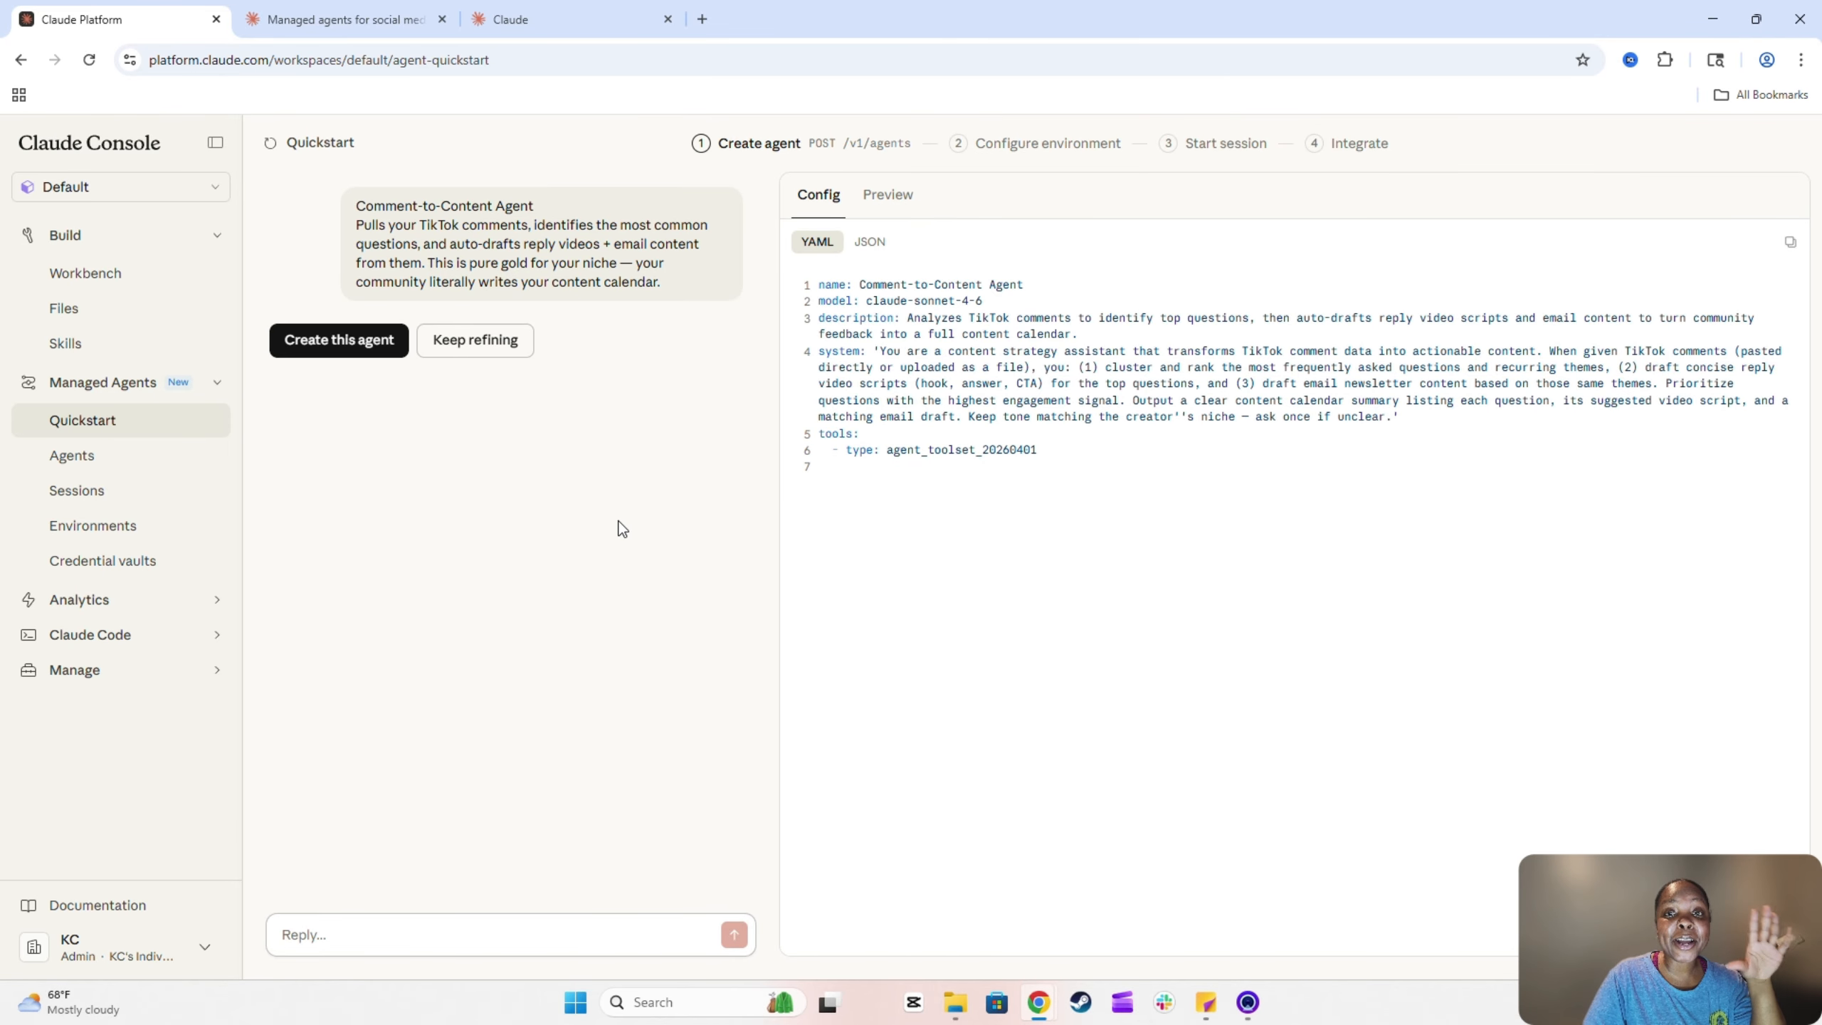
# In the social media content chat, request a document of the social media analysis for the creator's handle to give to the agent, and download it
pyautogui.hotkey('ctrl', 'Tab')
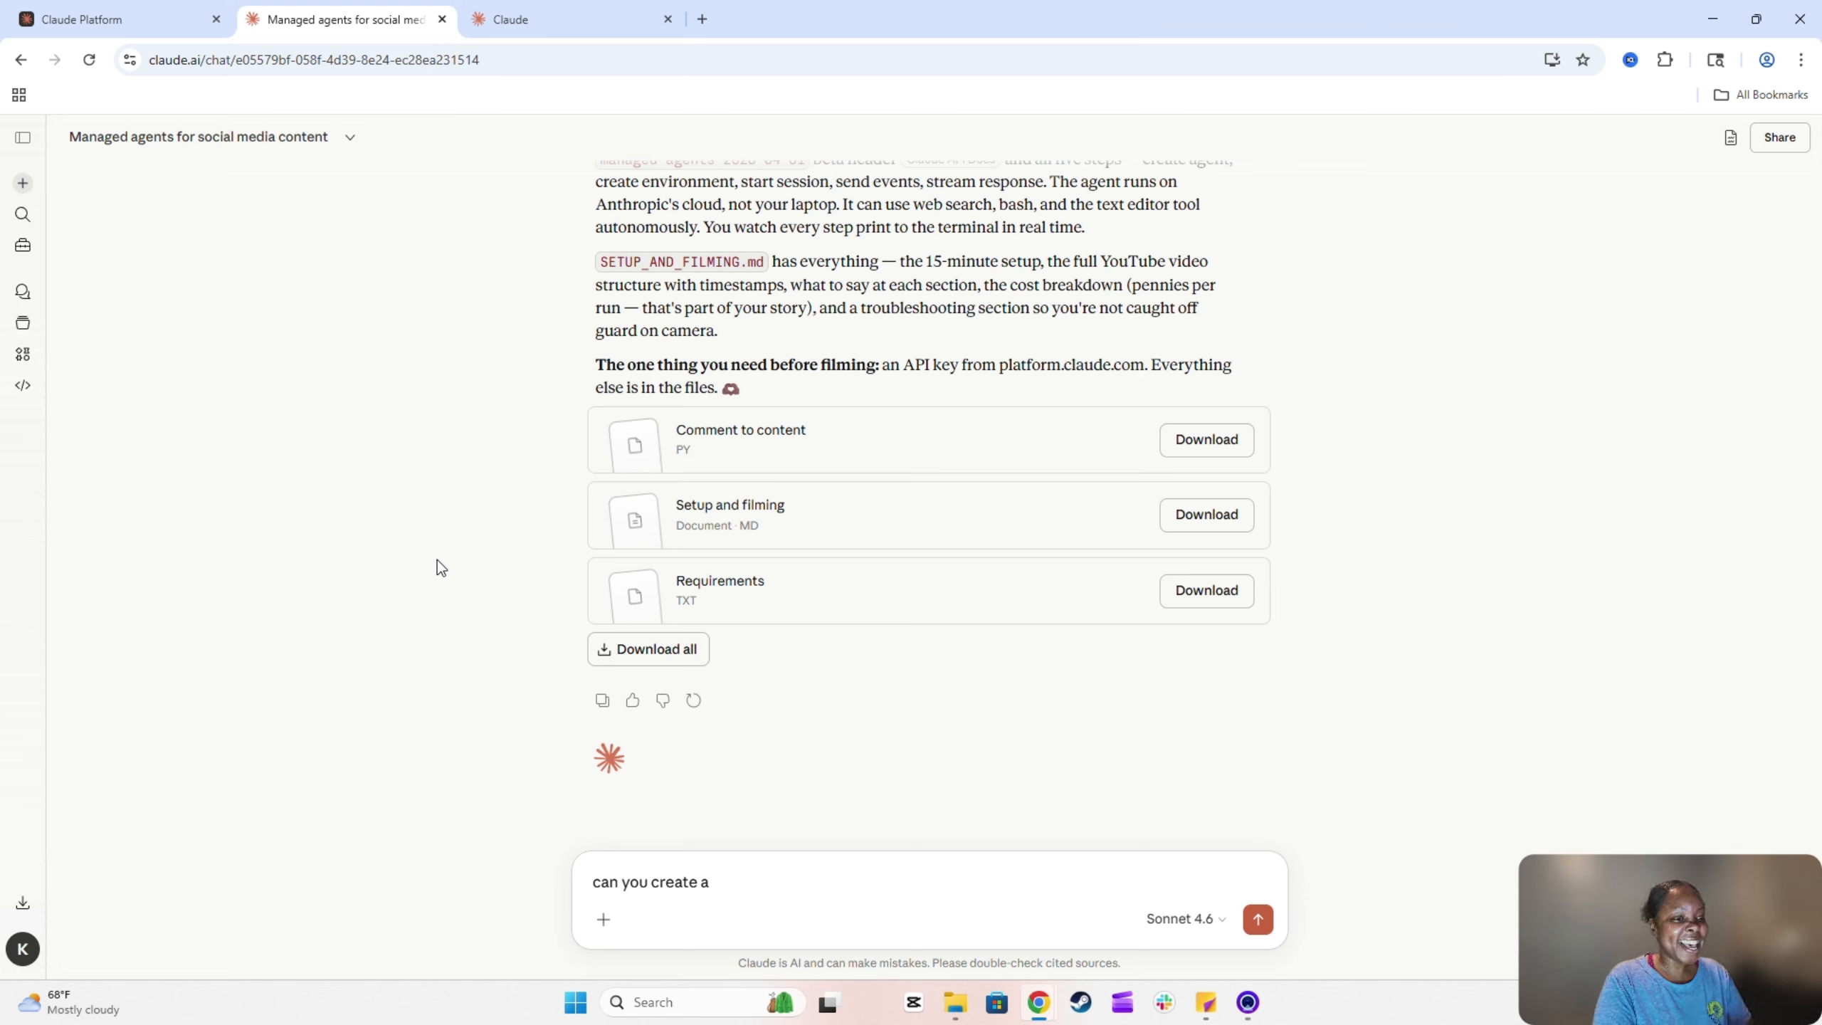
pyautogui.write('document')
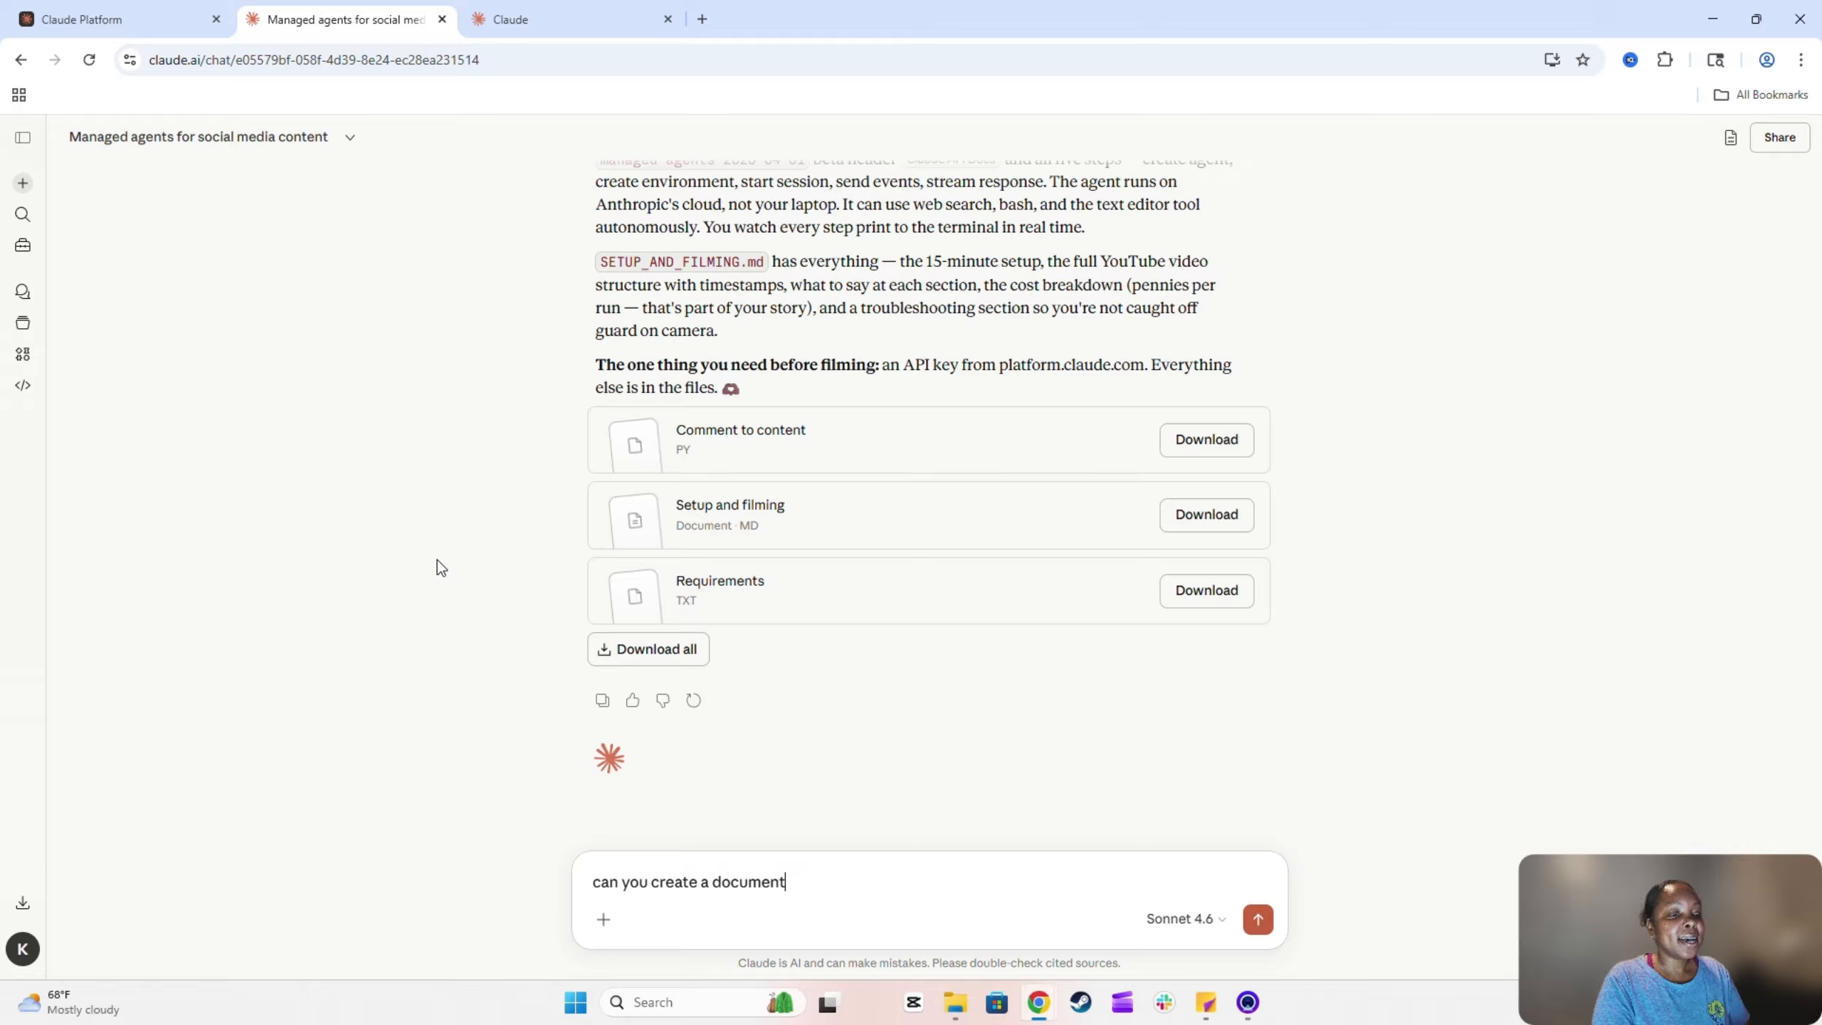
pyautogui.write(' of the social me')
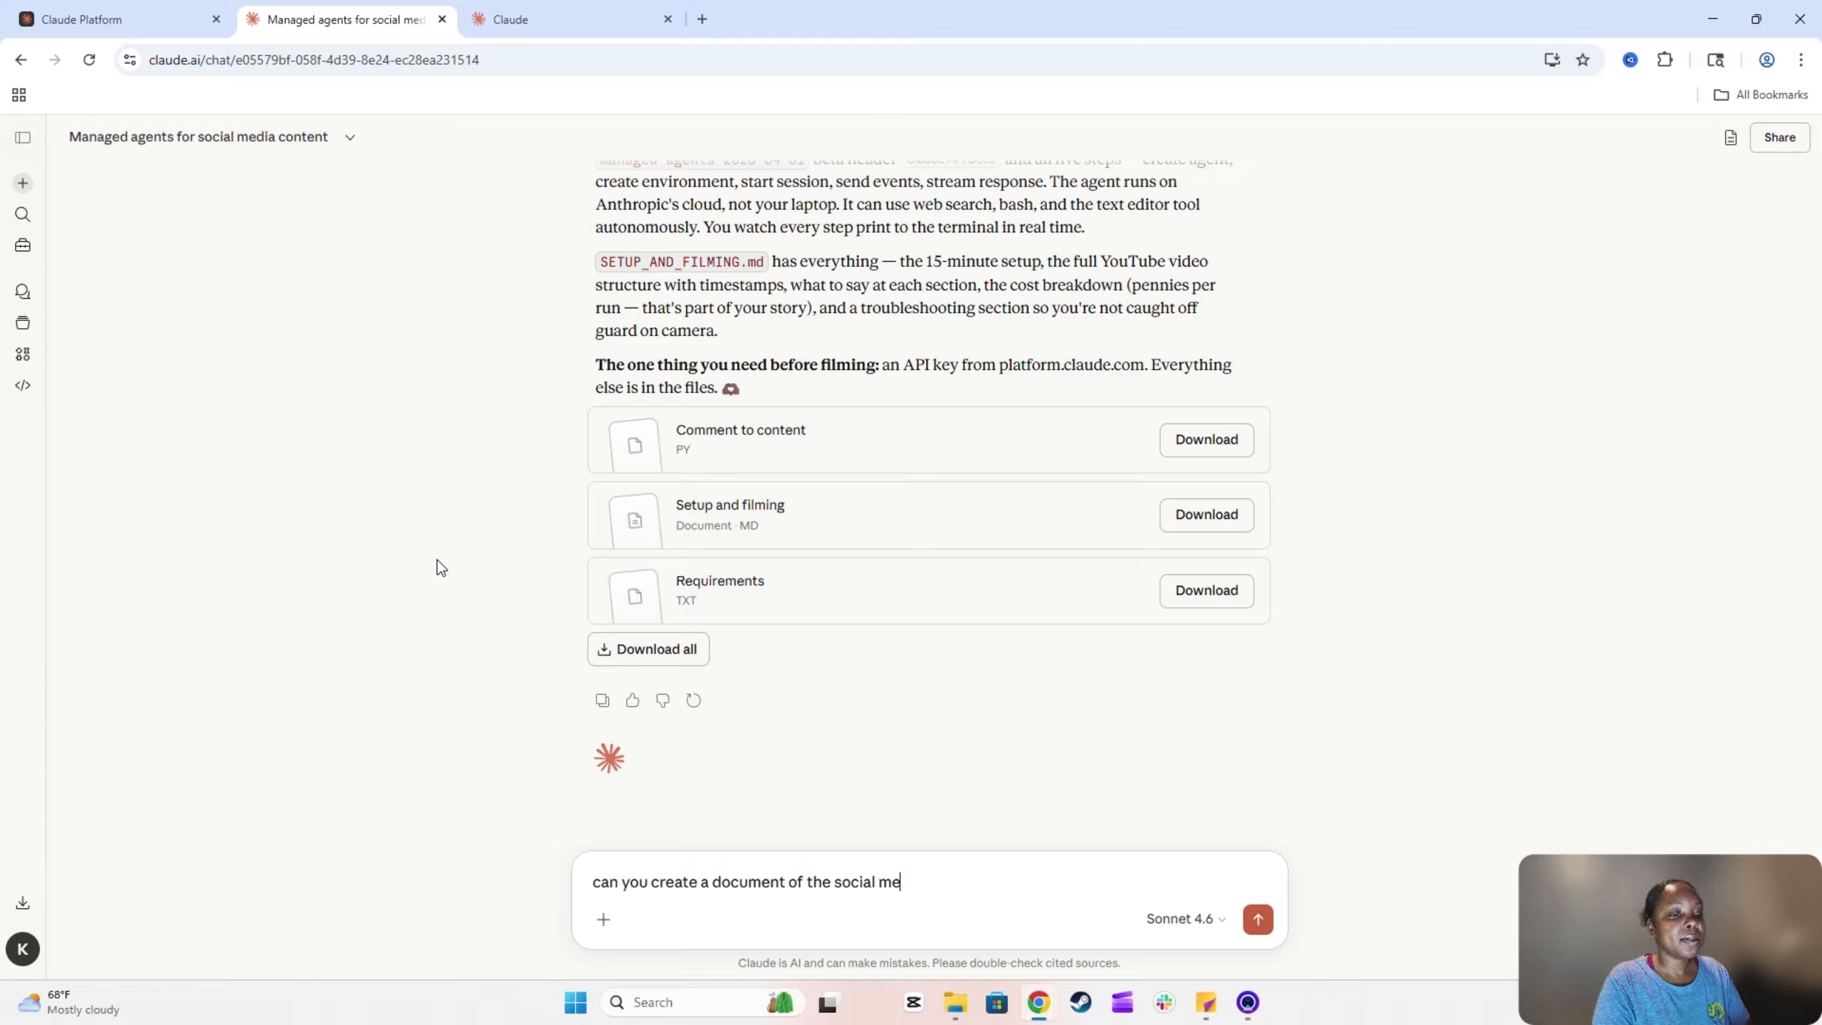
pyautogui.write('dia analysis for @billi')
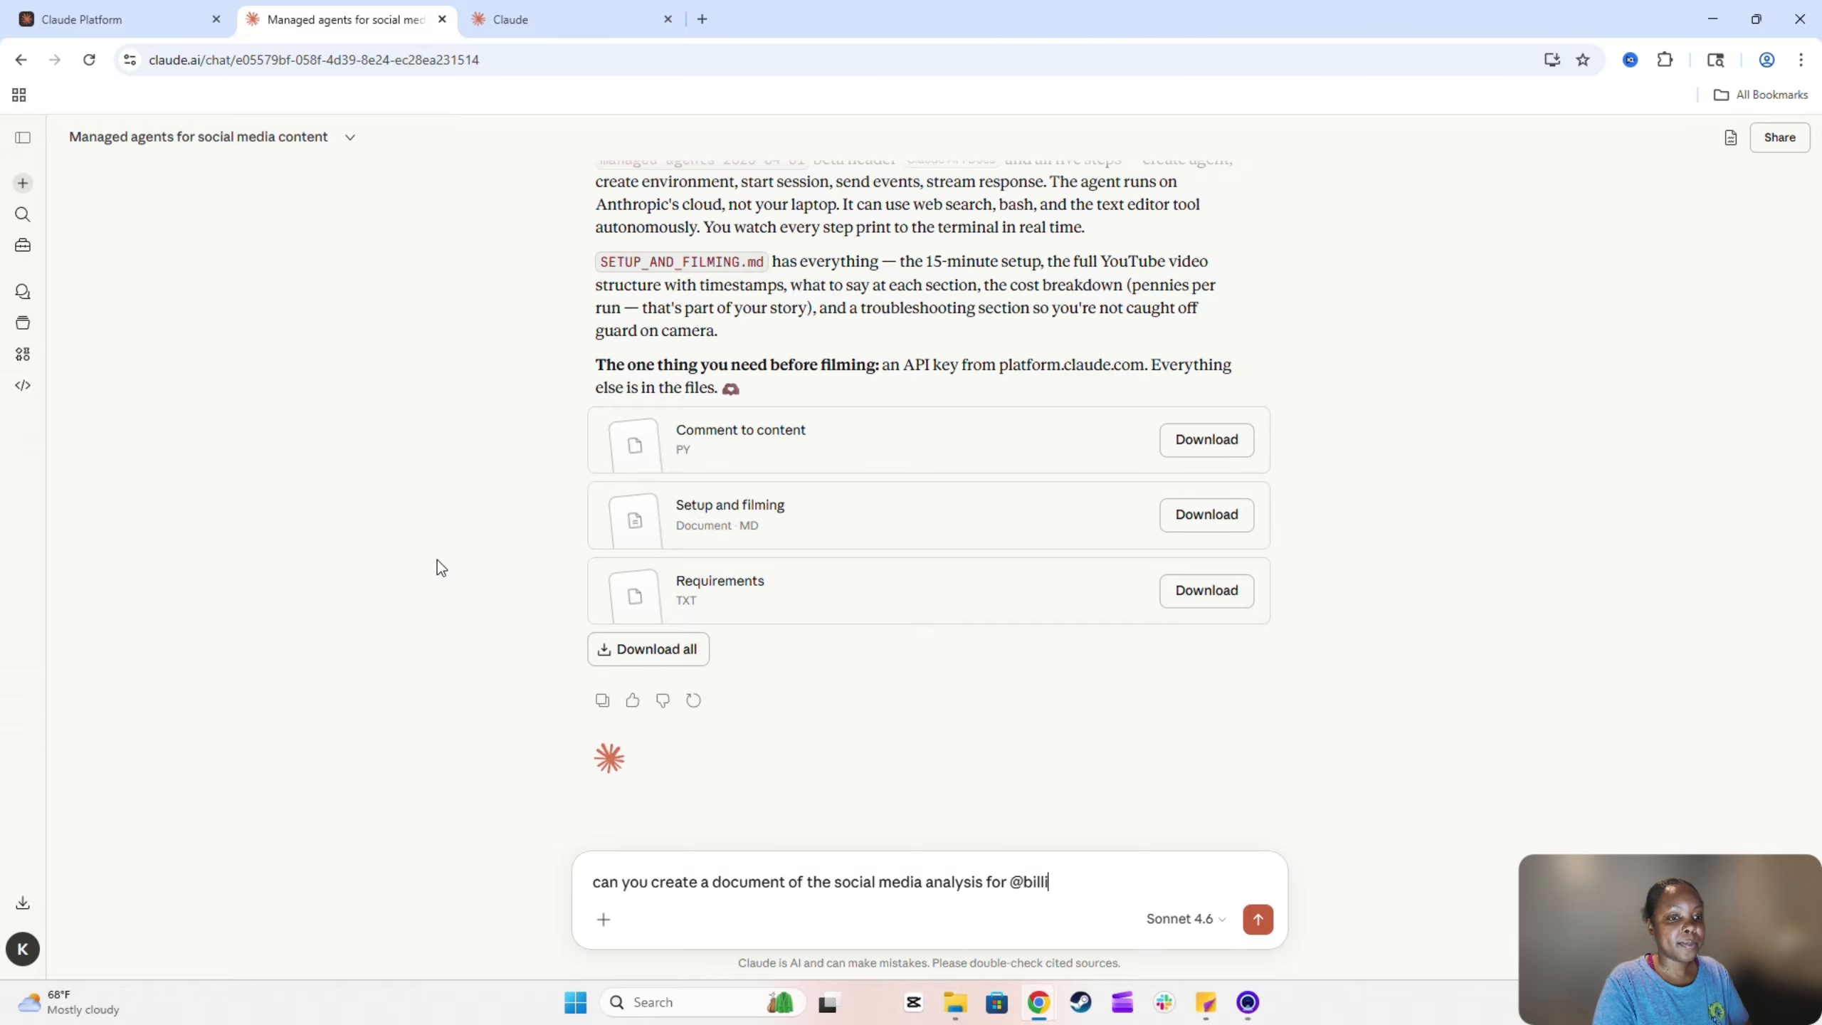
pyautogui.write('onheirkc h')
pyautogui.press('BackSpace')
pyautogui.press('BackSpace')
pyautogui.write('t')
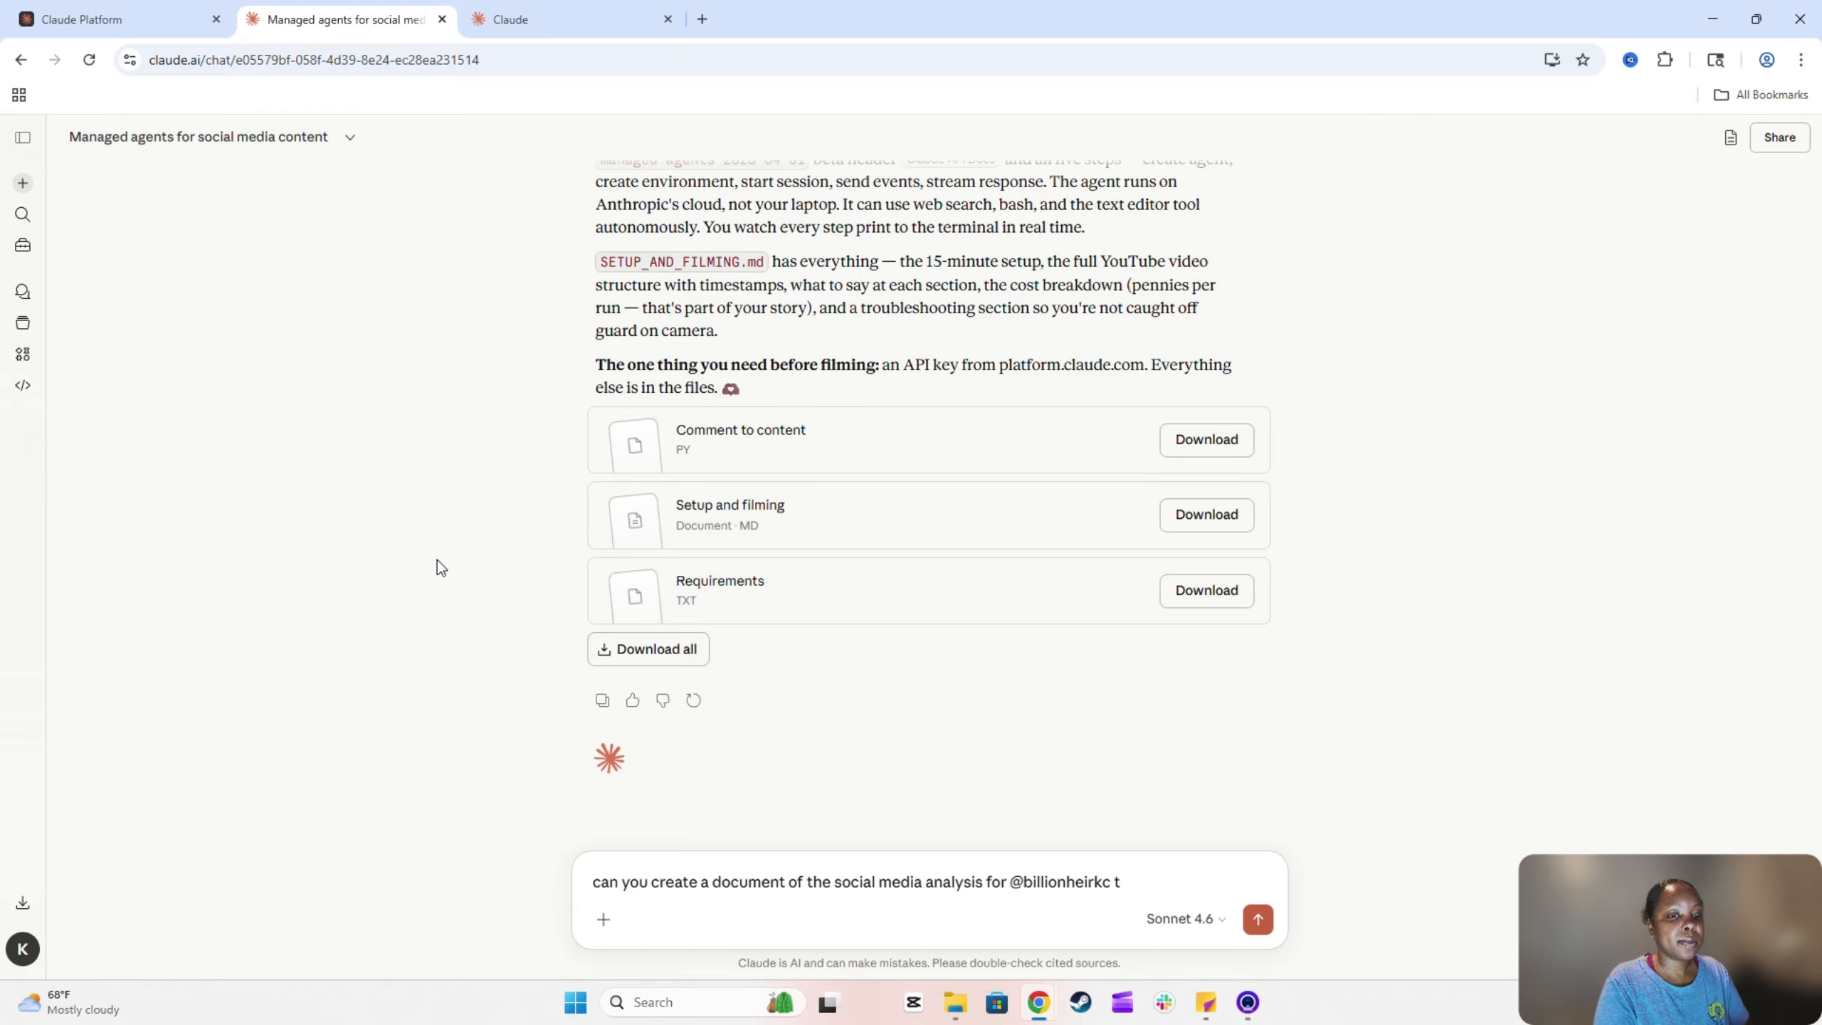
pyautogui.write('hat I can give to the agent')
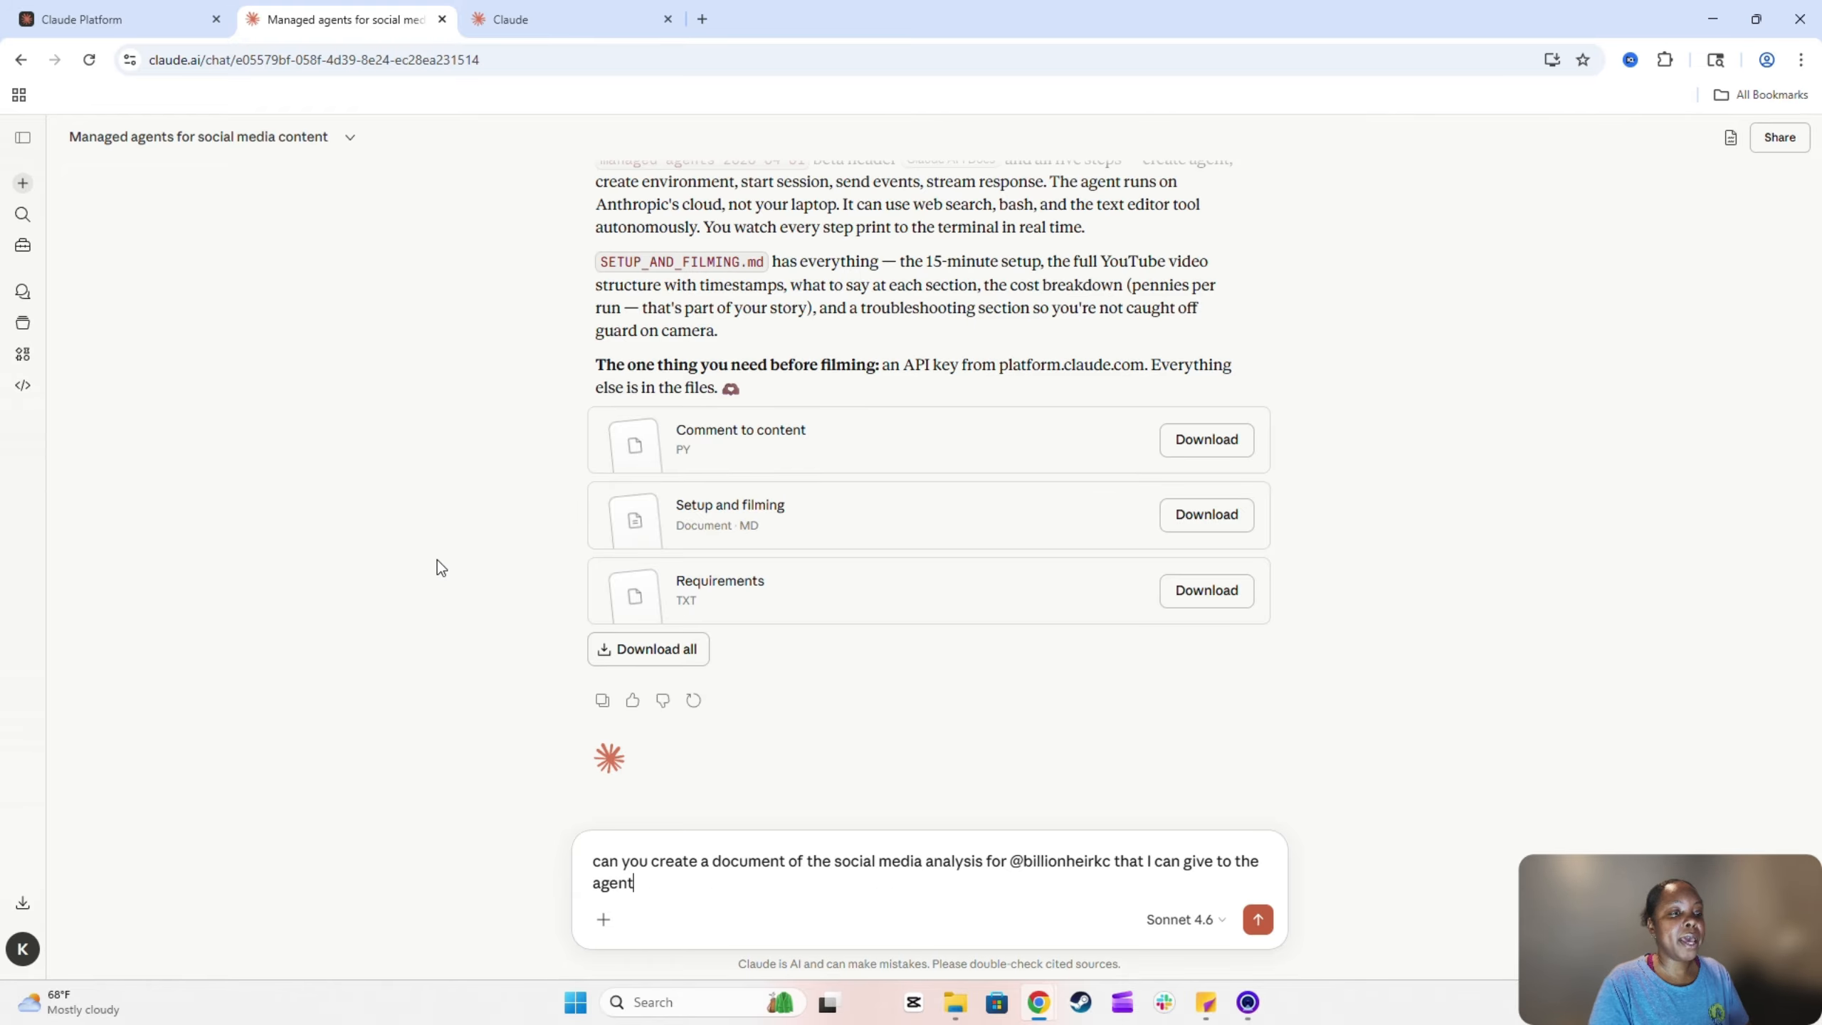
pyautogui.press('Return')
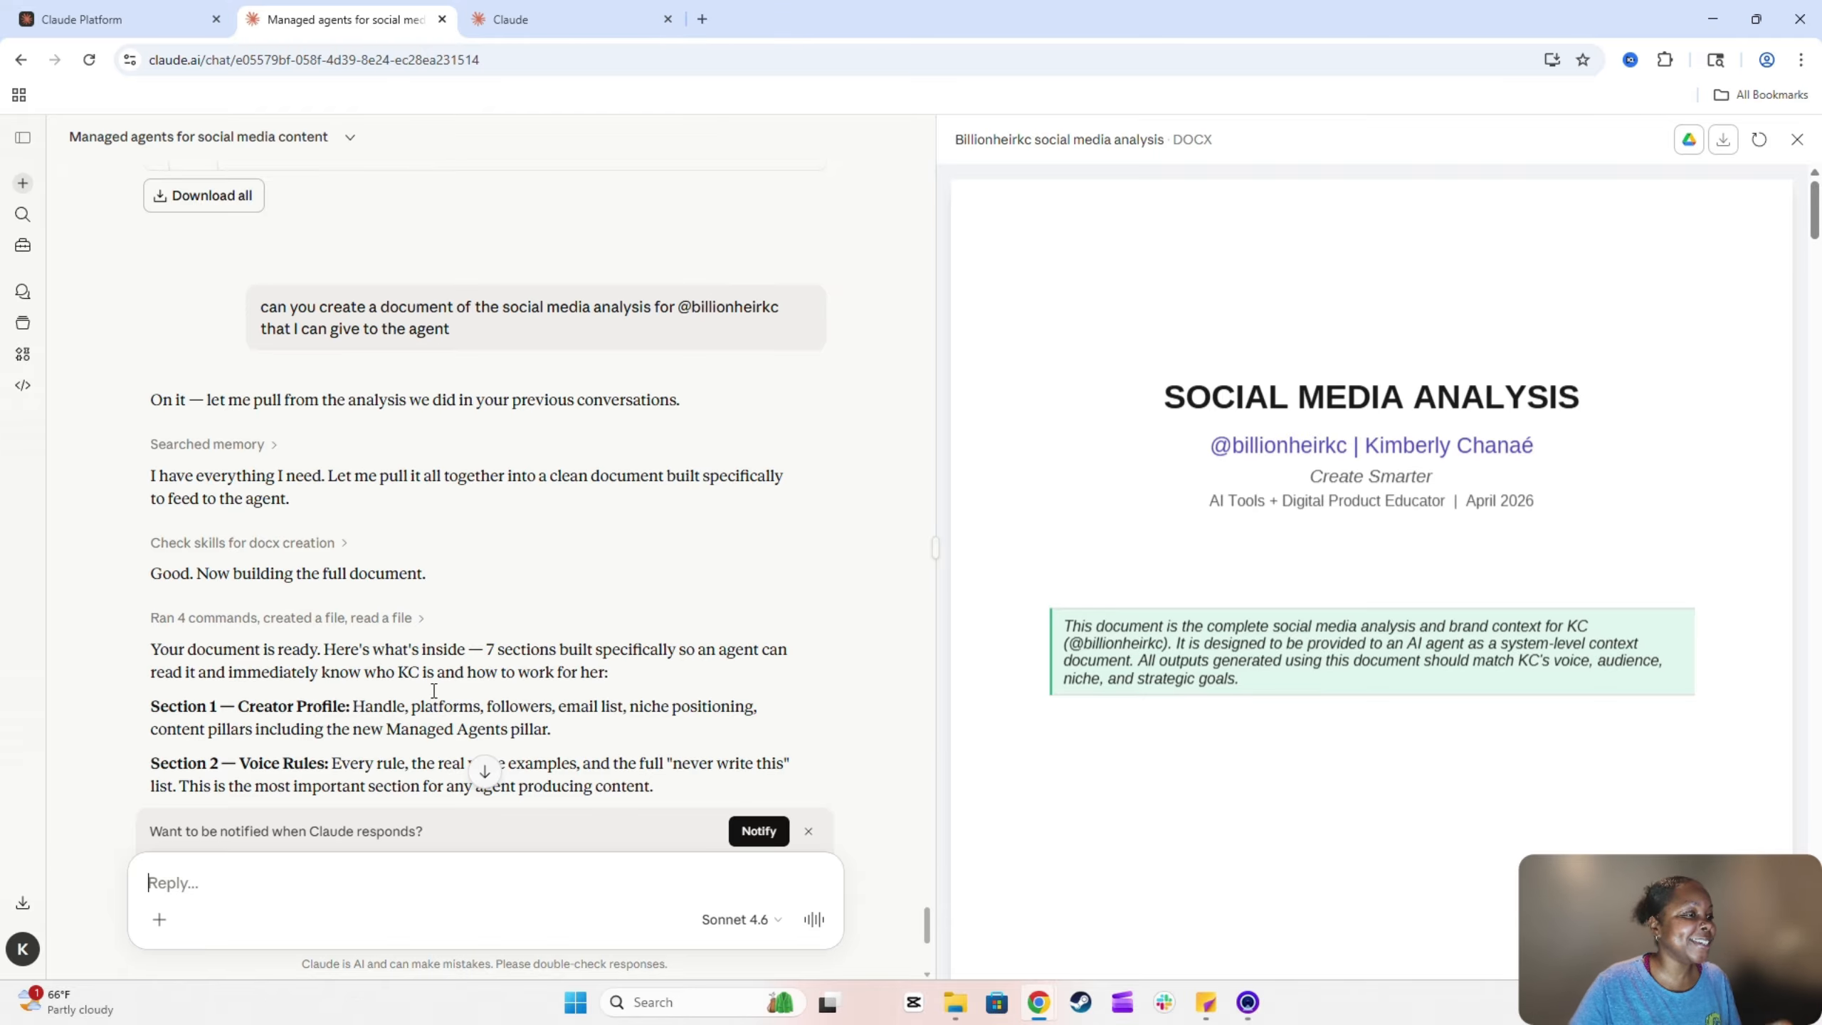
pyautogui.click(1724, 139)
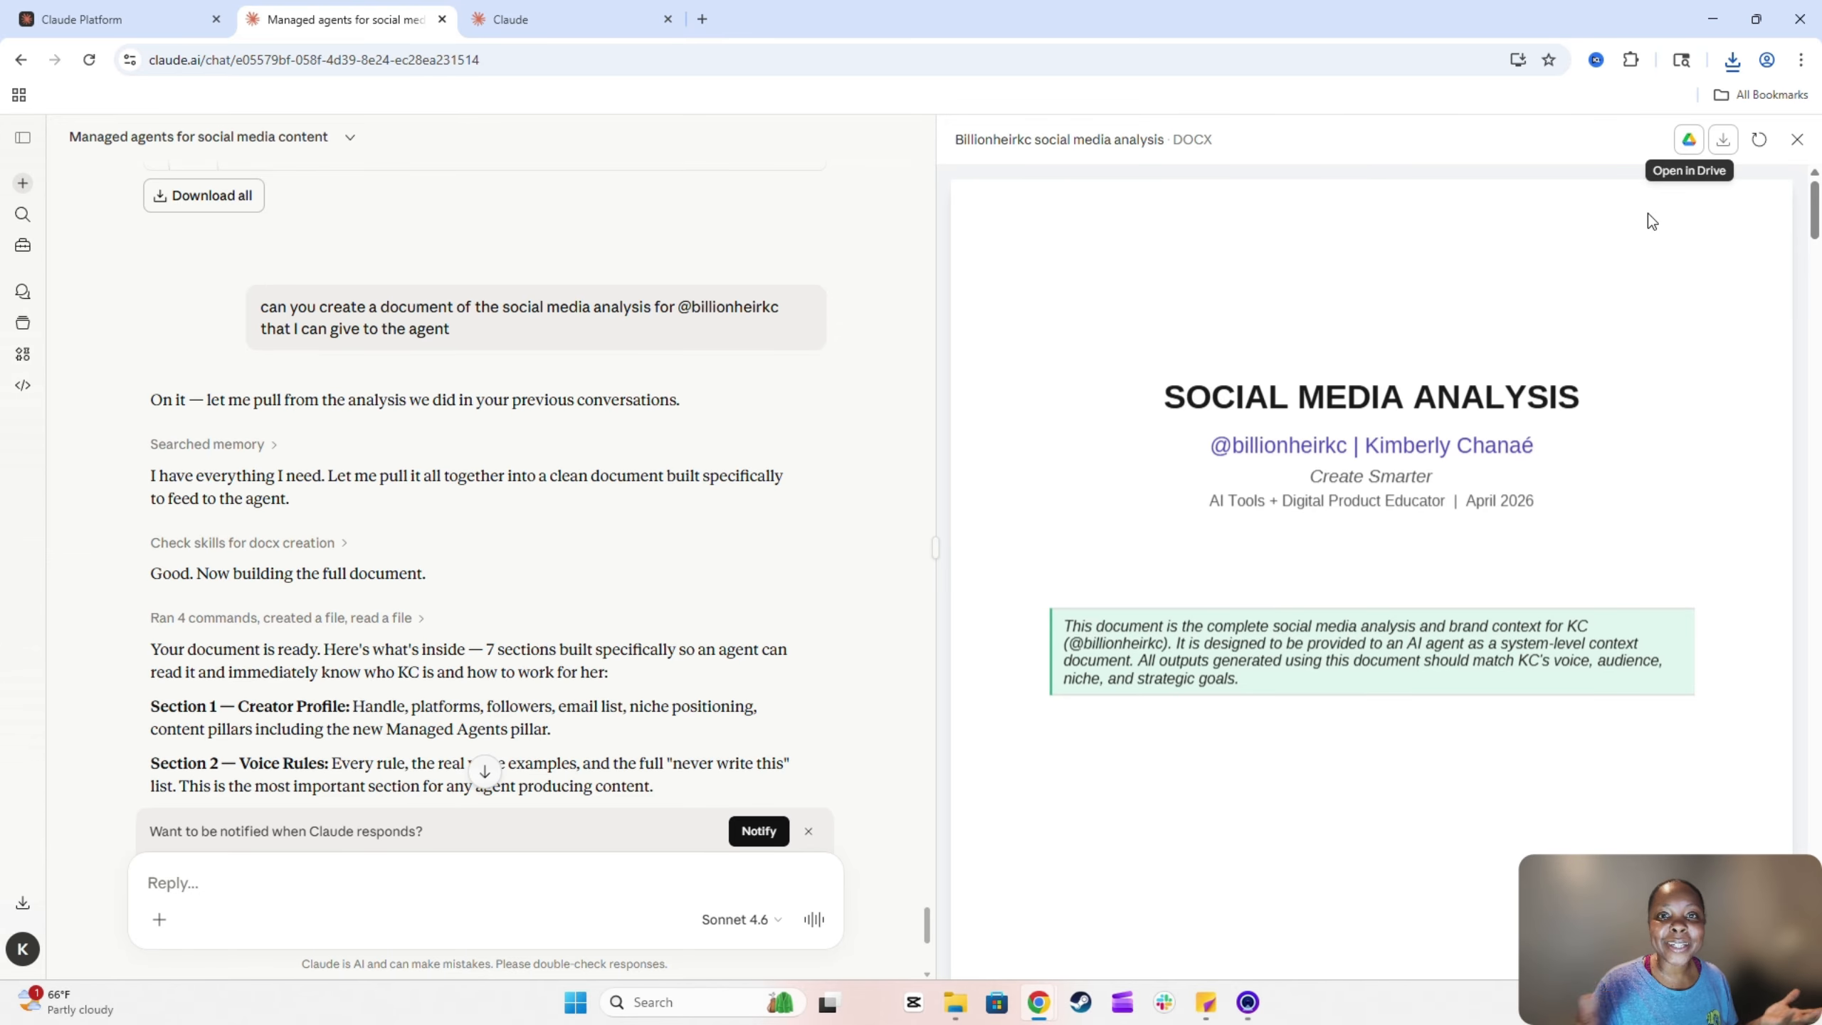
# Return to the agent quickstart in Claude Console and choose to keep refining the Comment-to-Content Agent config
pyautogui.click(104, 21)
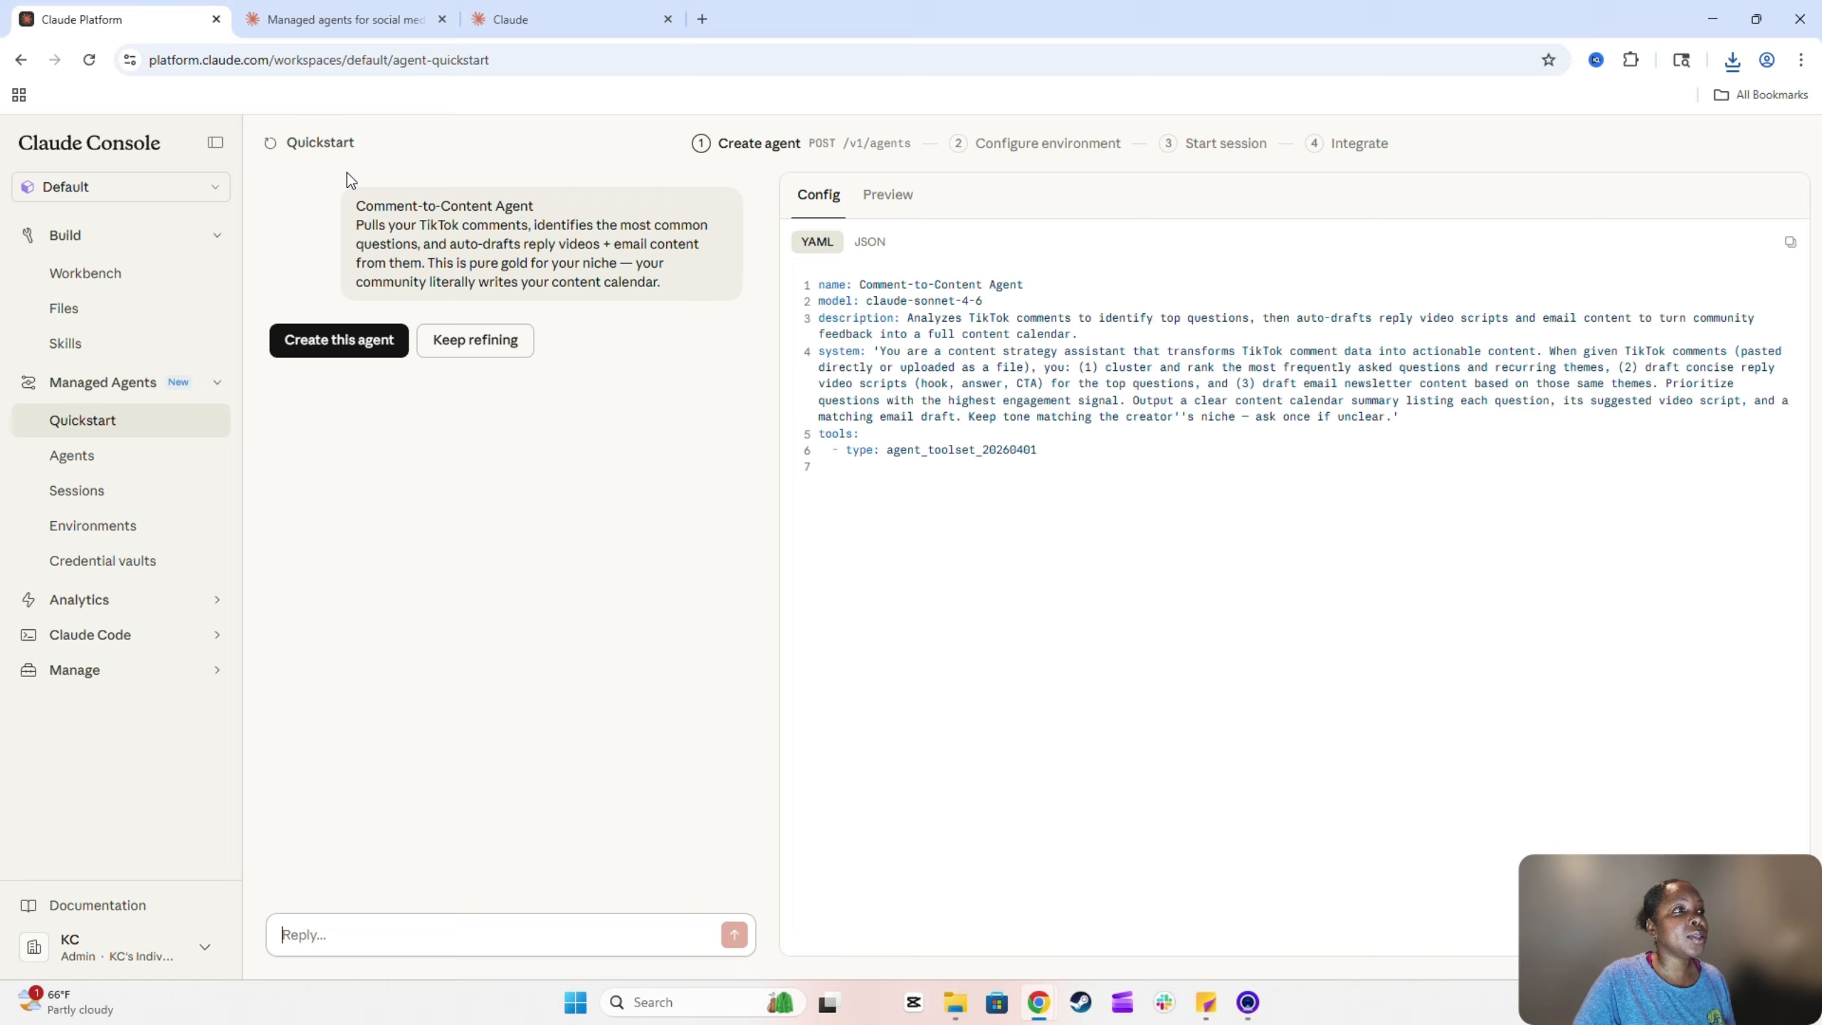
pyautogui.click(479, 348)
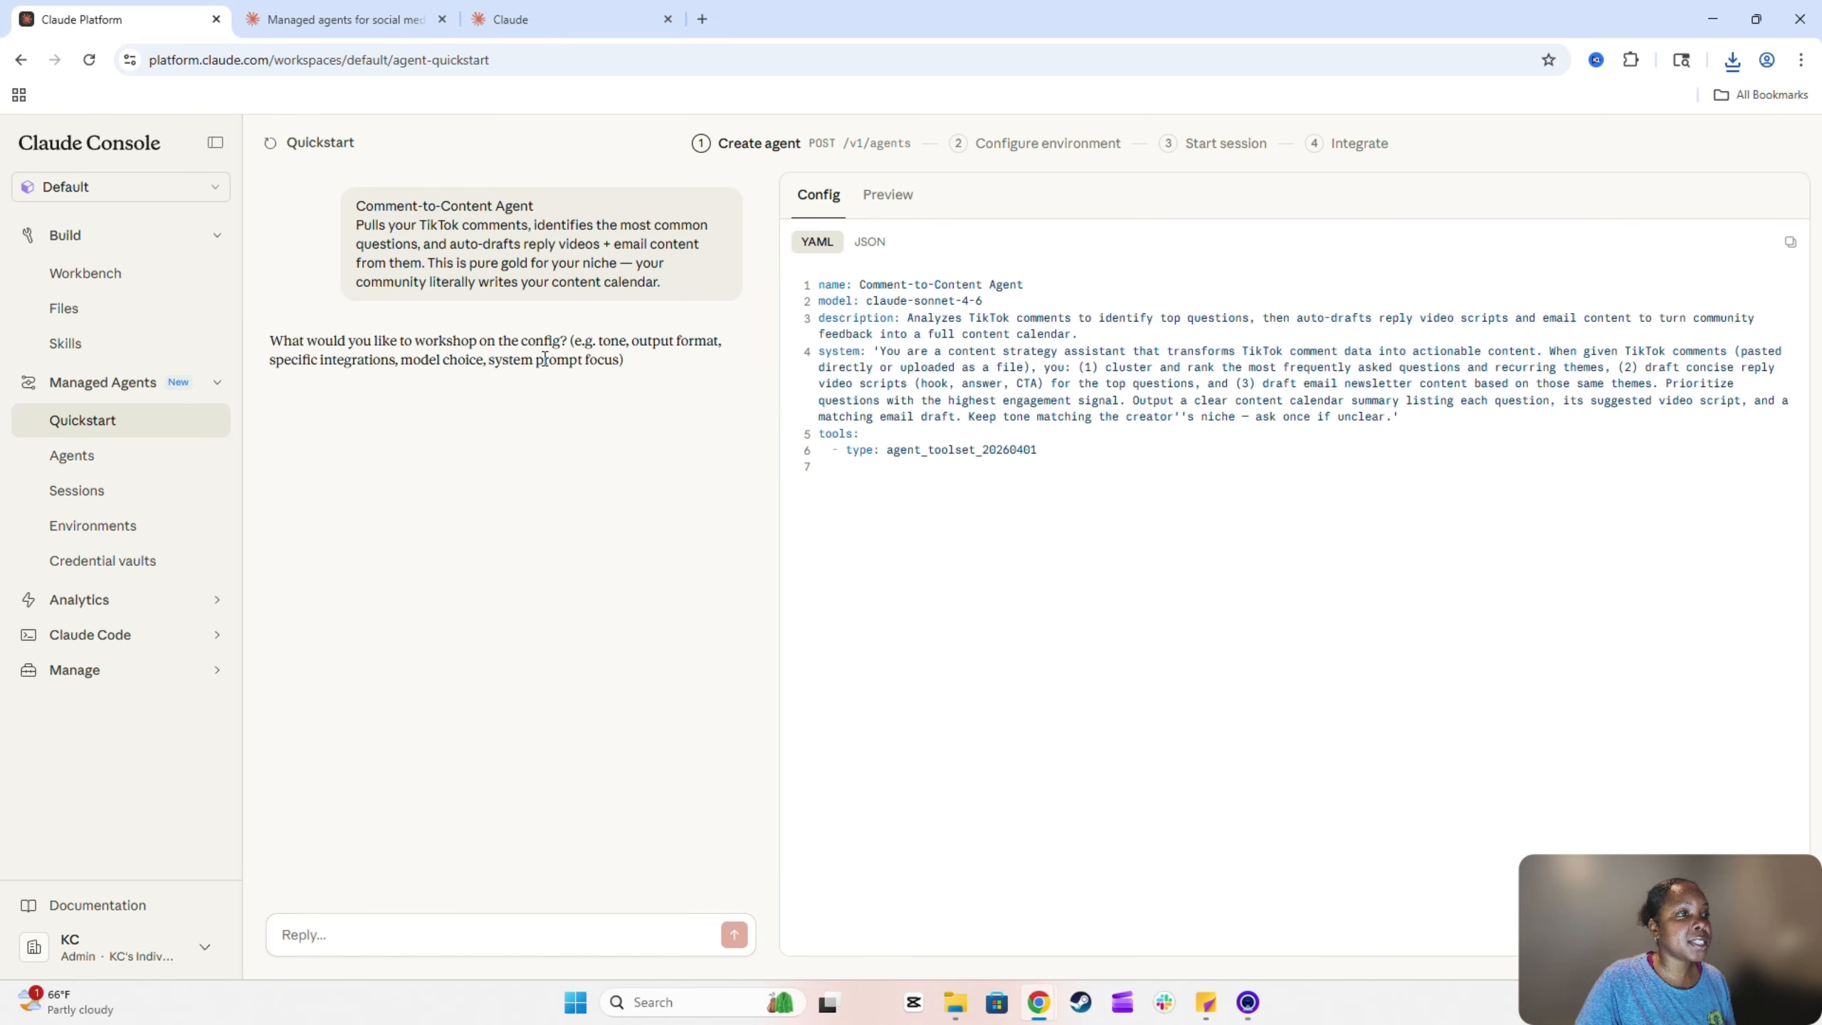
pyautogui.click(339, 931)
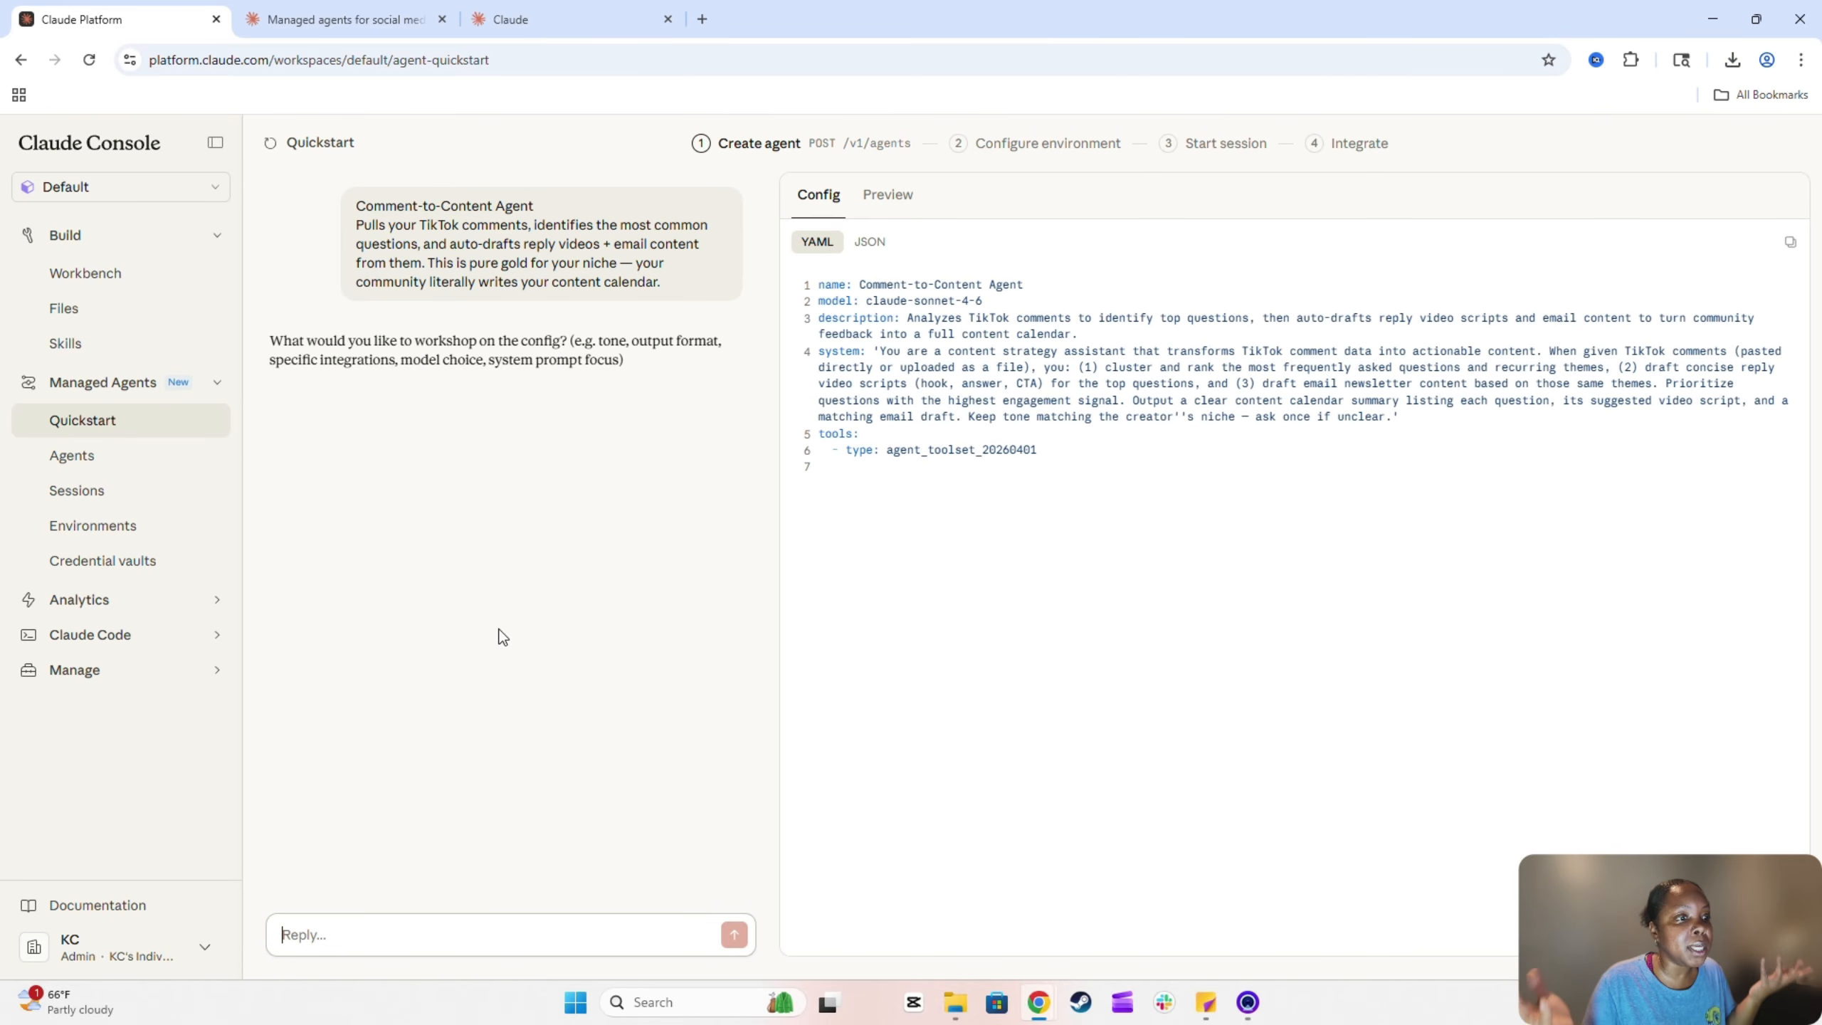
# Back in the social media content chat, send "Can you create a concise paragraph about the social media analysis - specifically on the voice rules and"
pyautogui.click(323, 19)
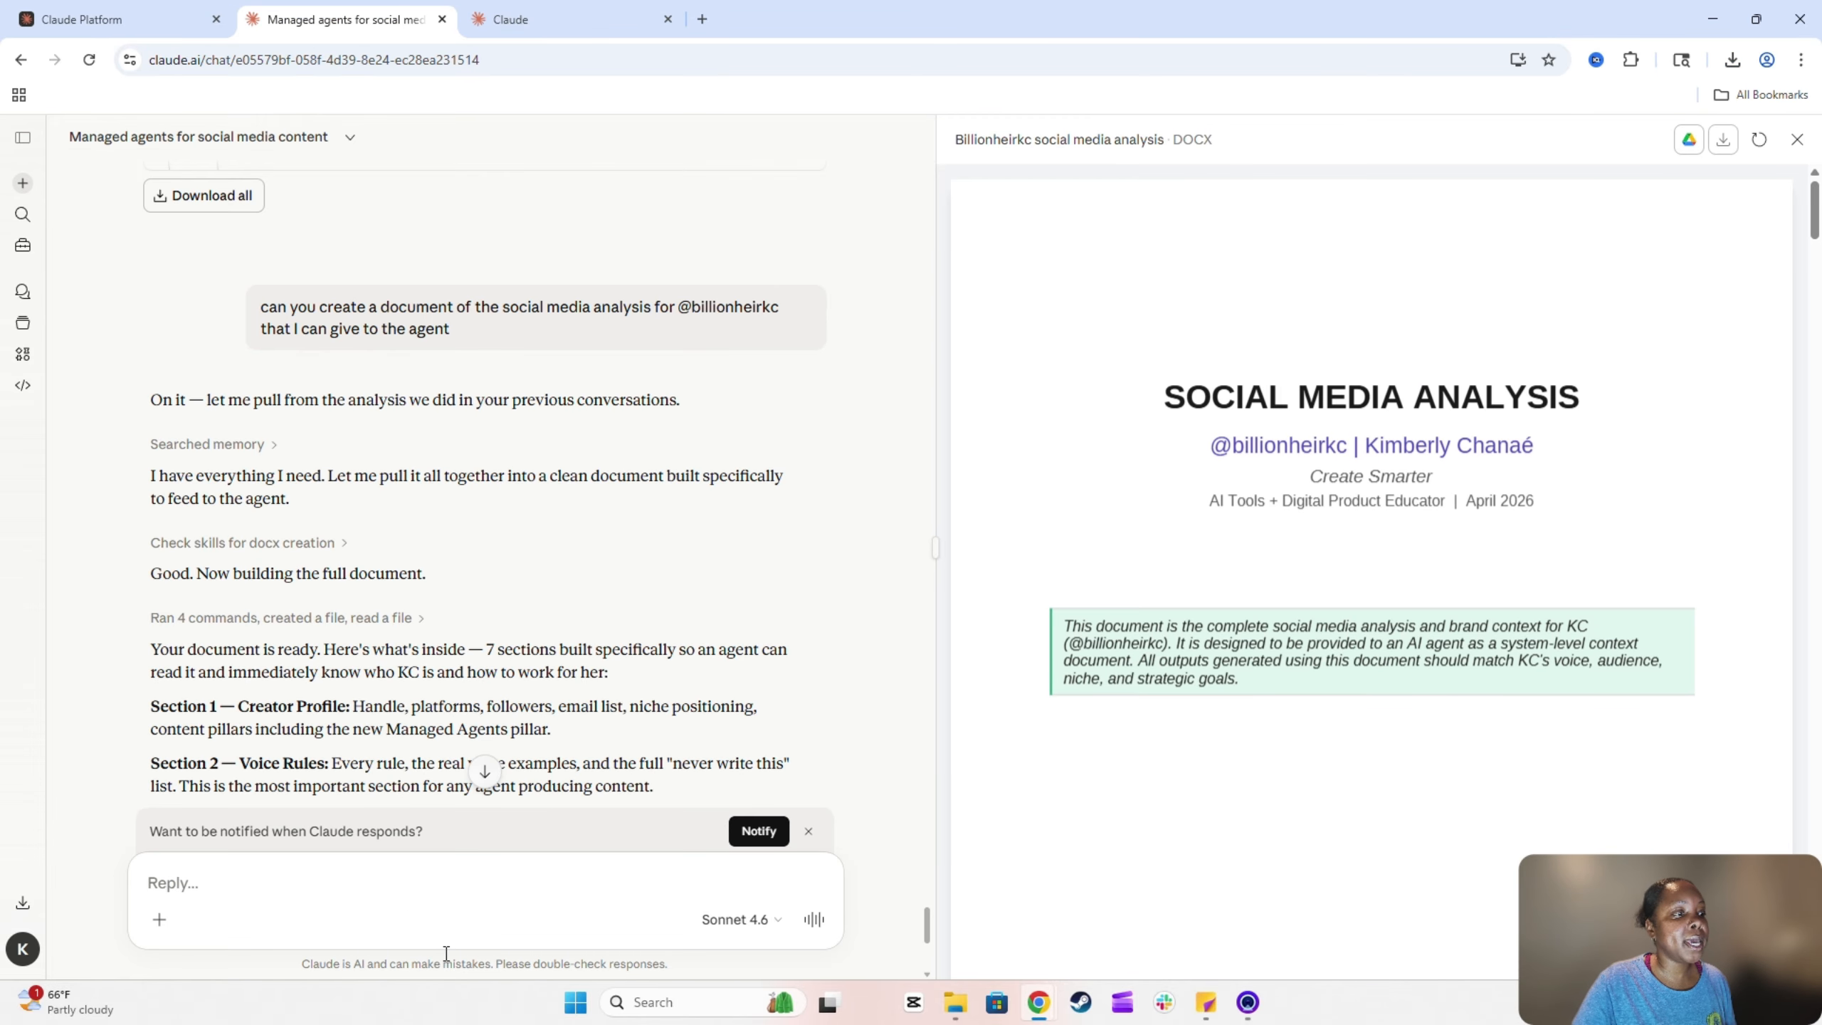
pyautogui.click(390, 890)
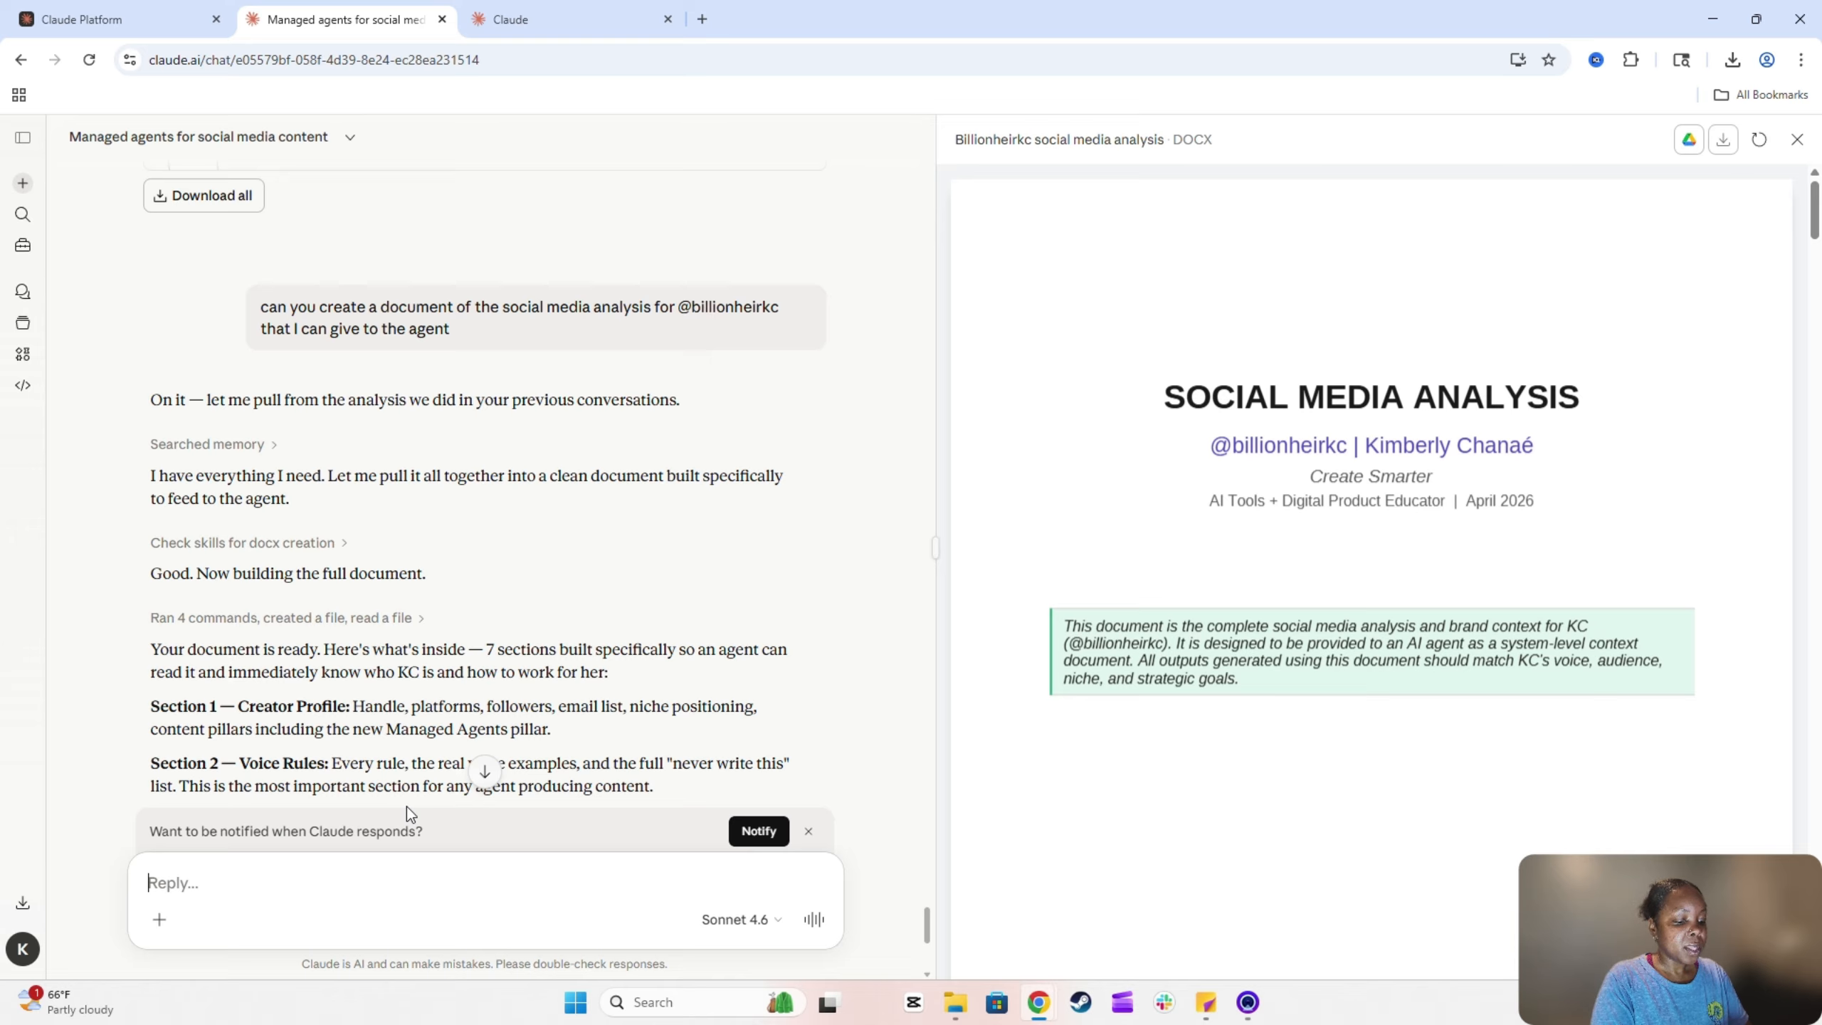
pyautogui.write('Can you crea')
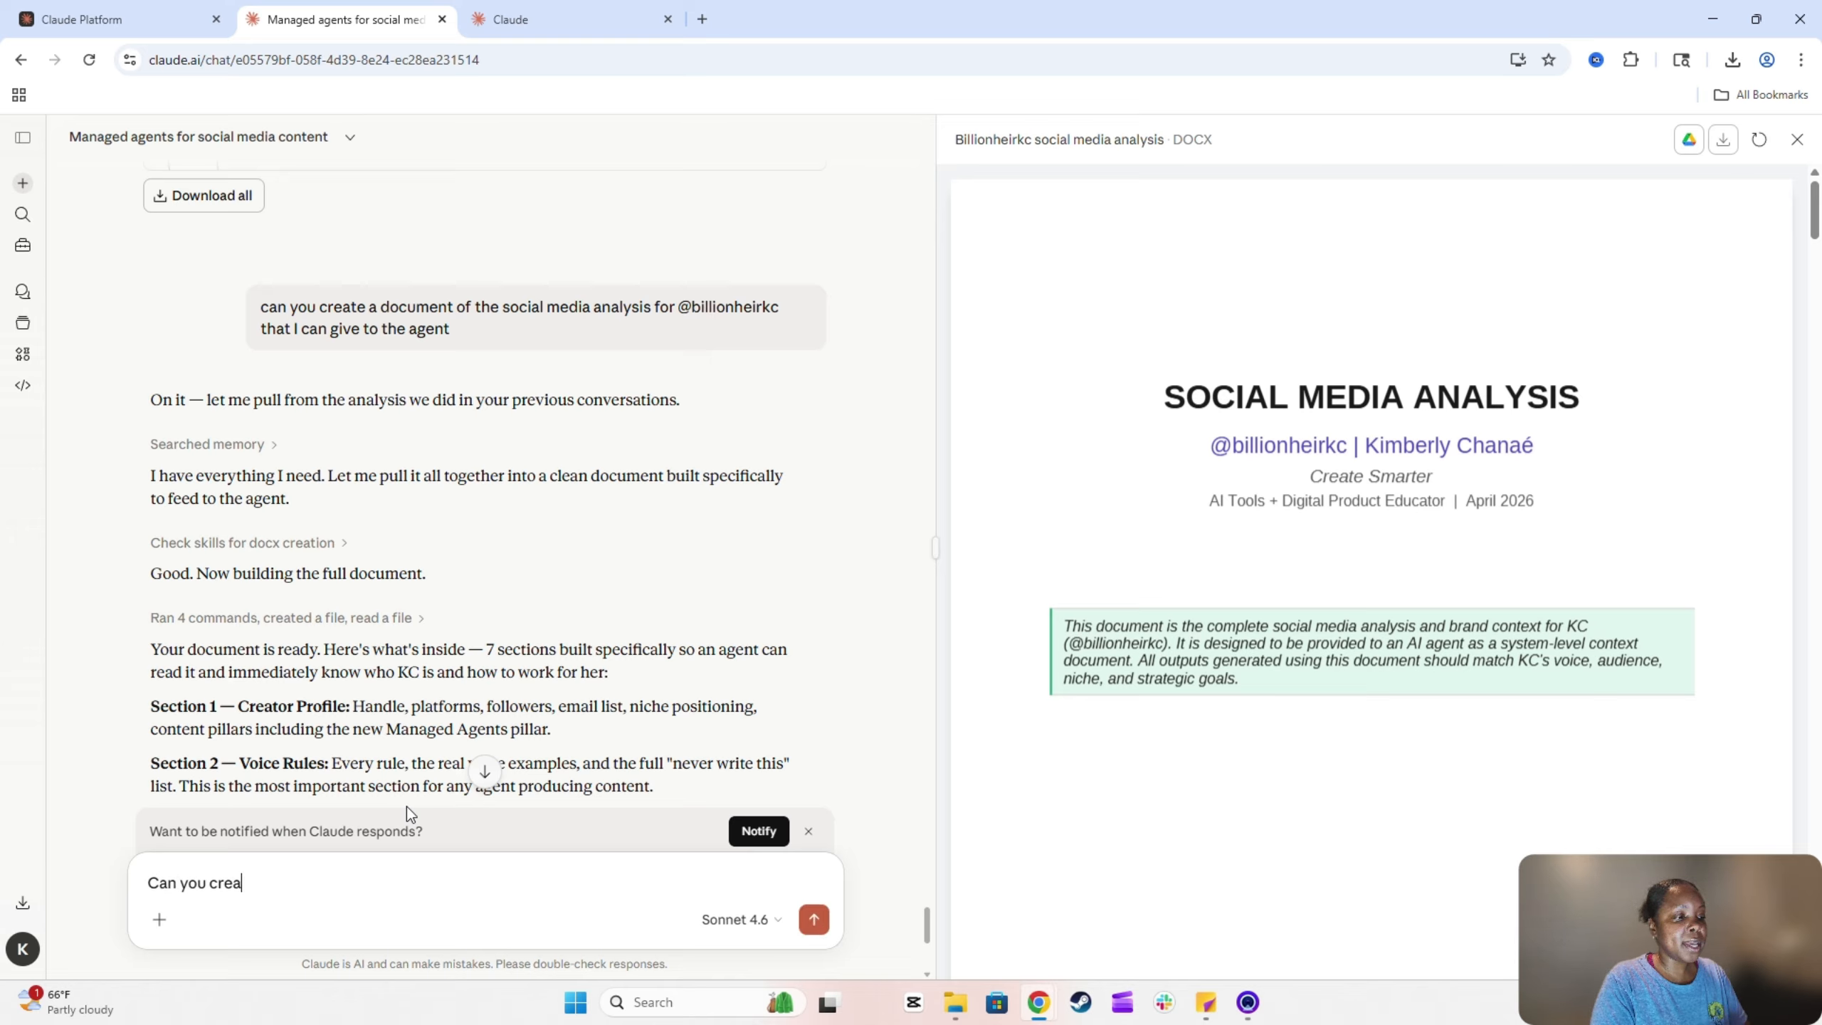
pyautogui.write('te a concise paragraph about ')
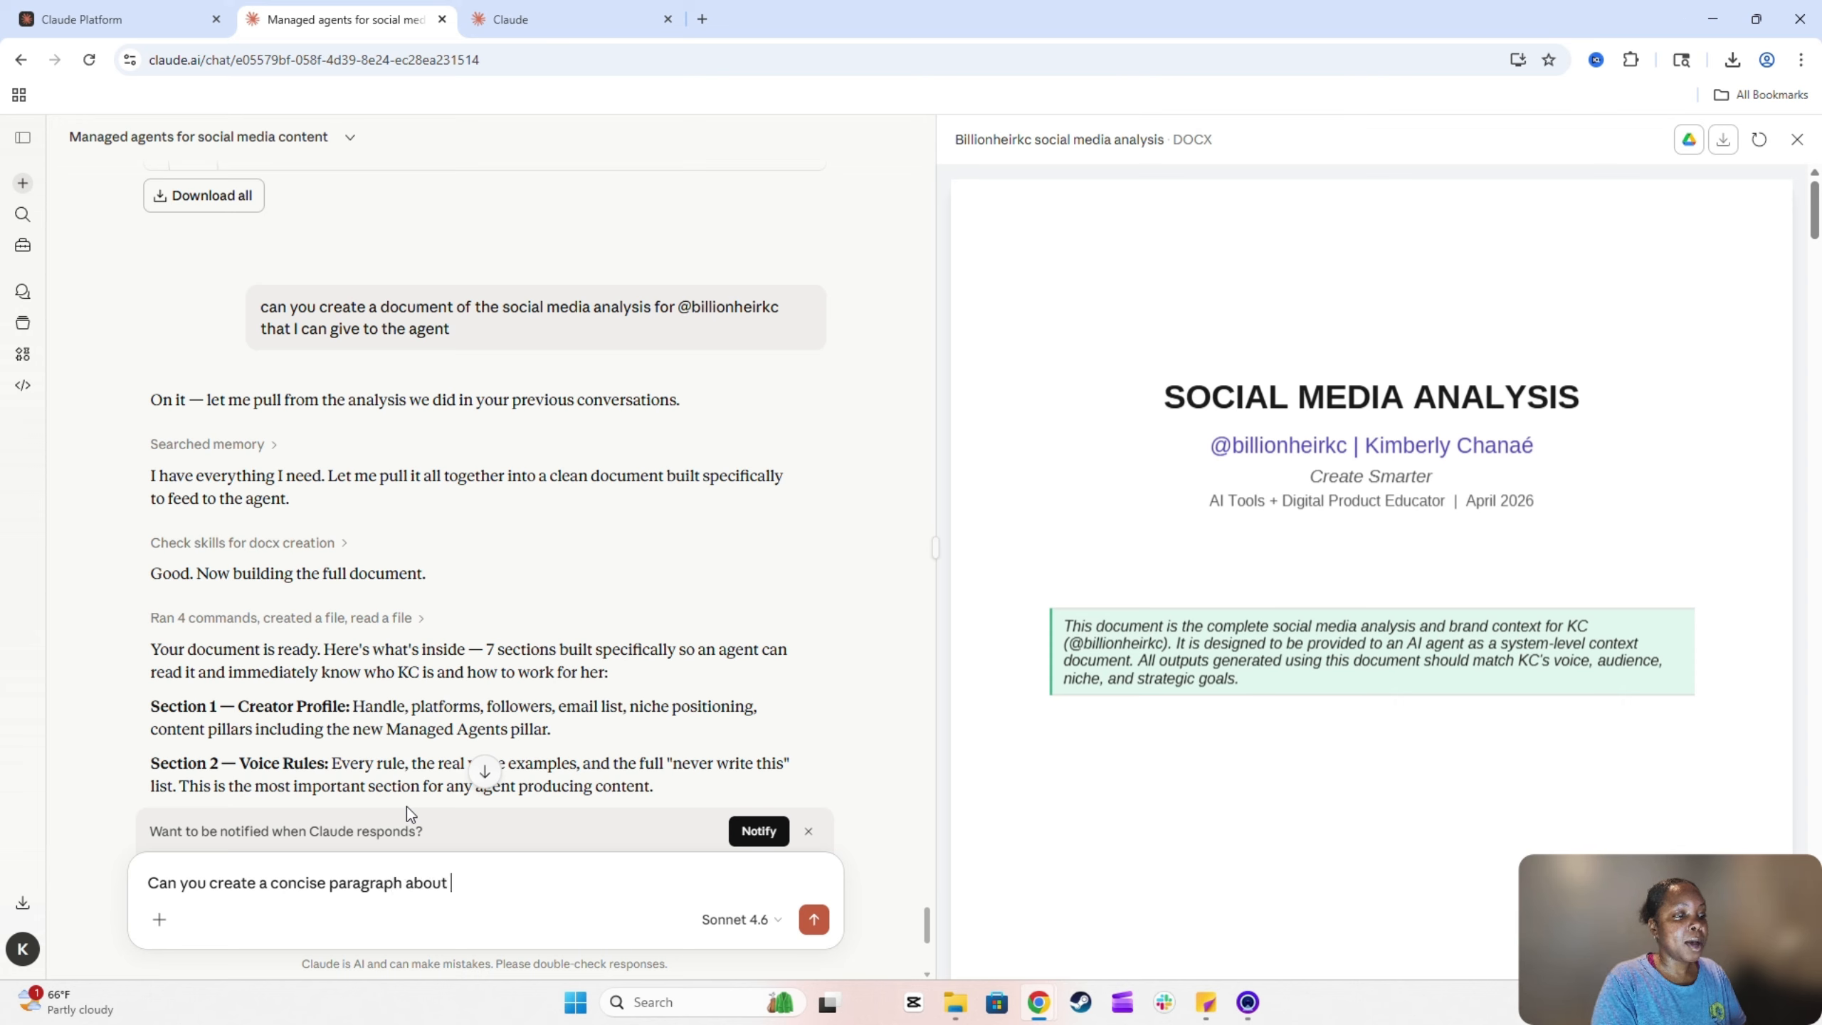
pyautogui.write('the social media analysis')
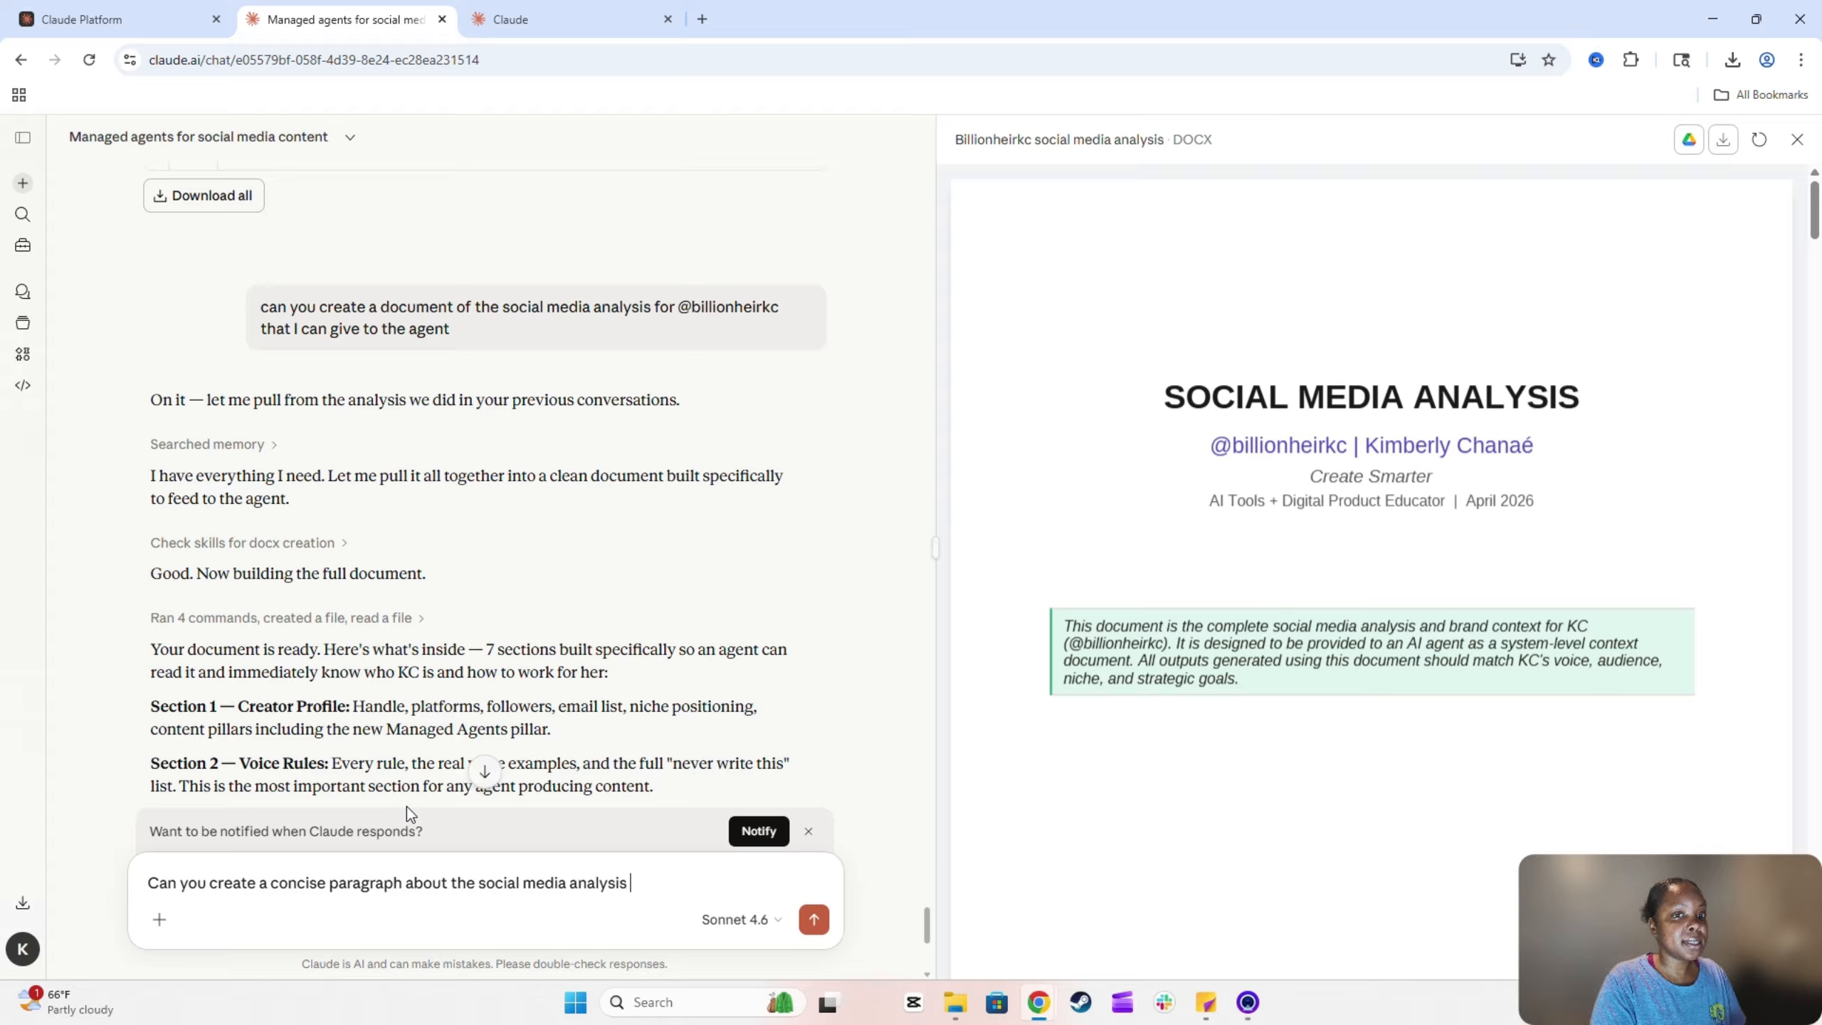
pyautogui.write(' - spoc')
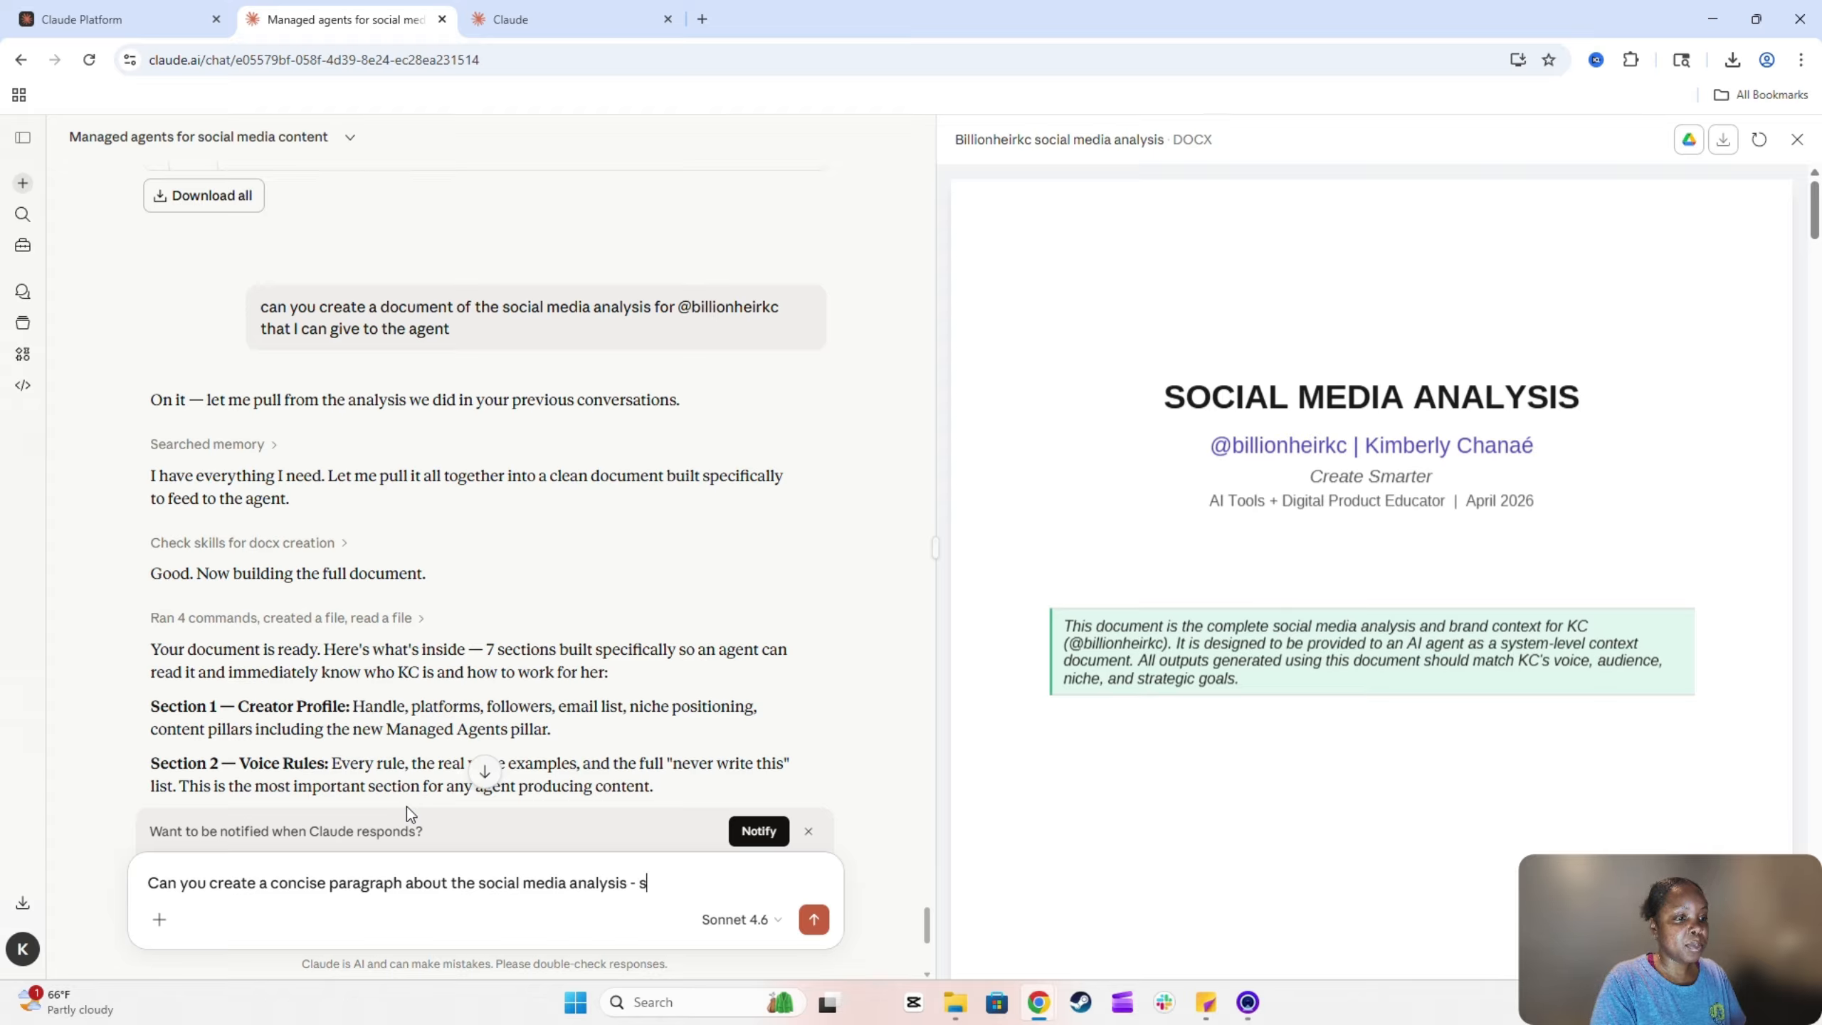
pyautogui.press('BackSpace')
pyautogui.press('BackSpace')
pyautogui.write('ecifically')
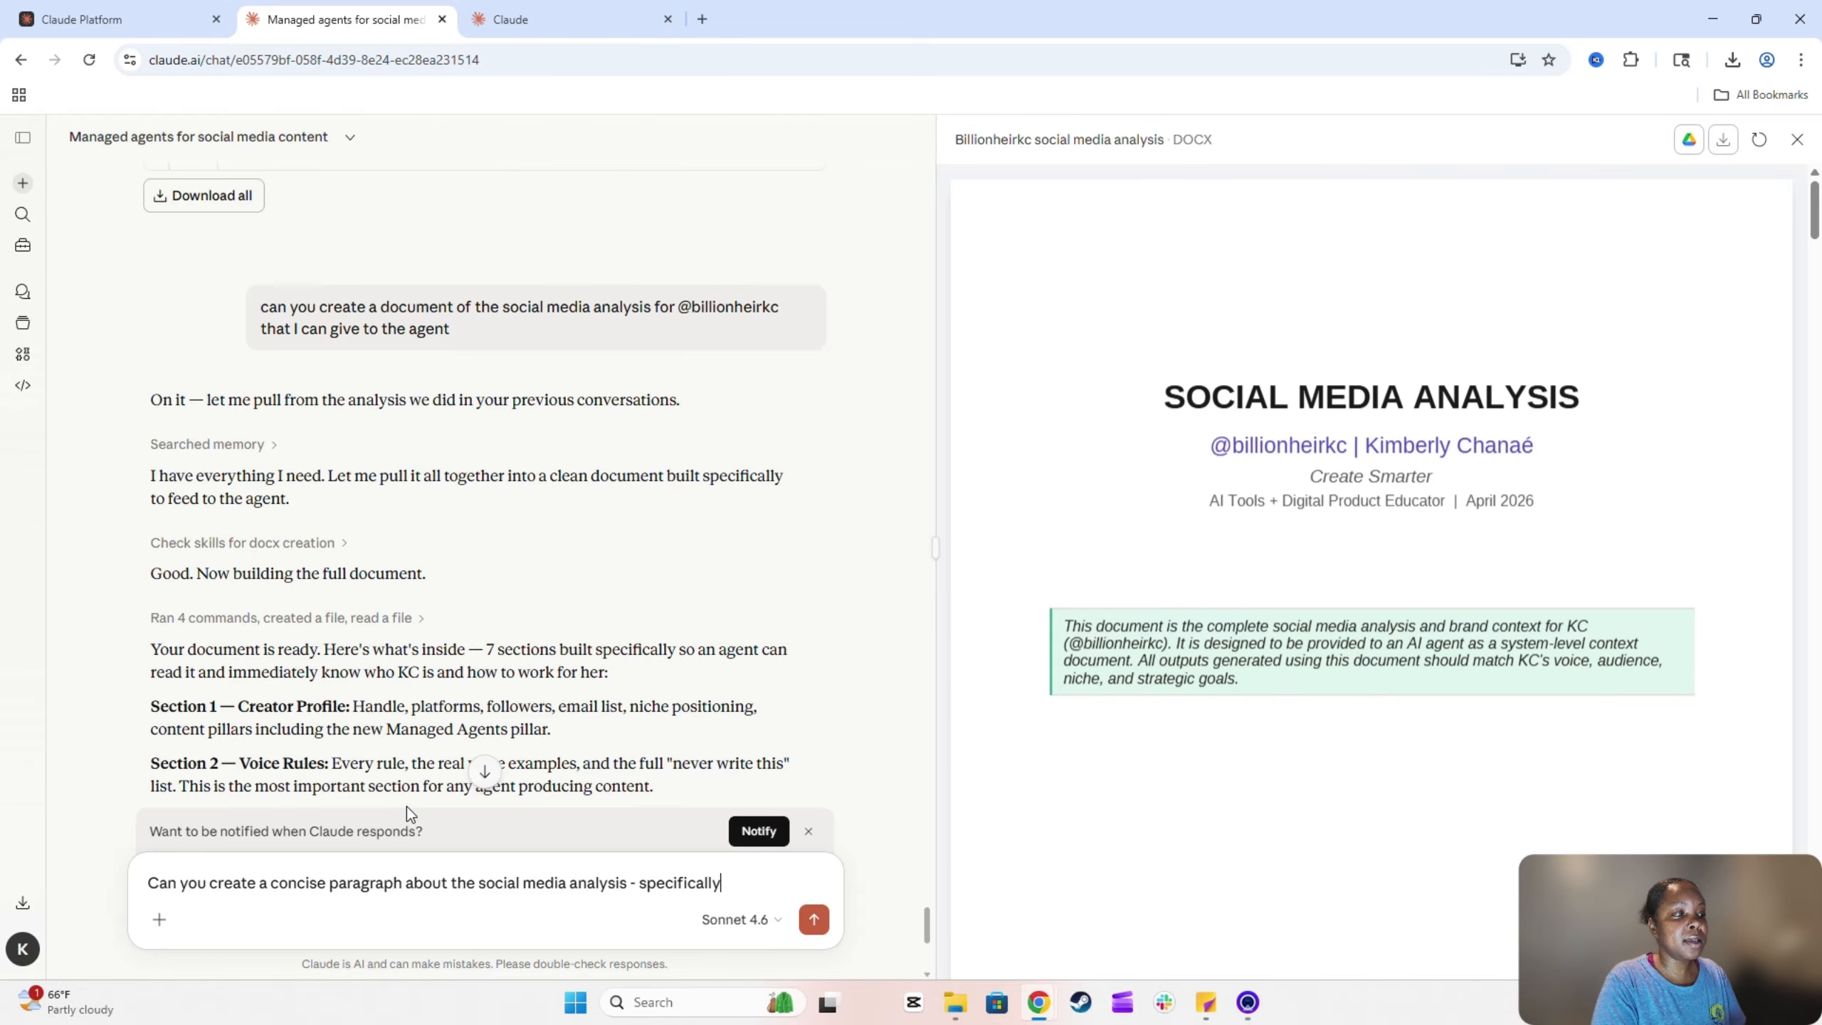
pyautogui.write(' on the voice r')
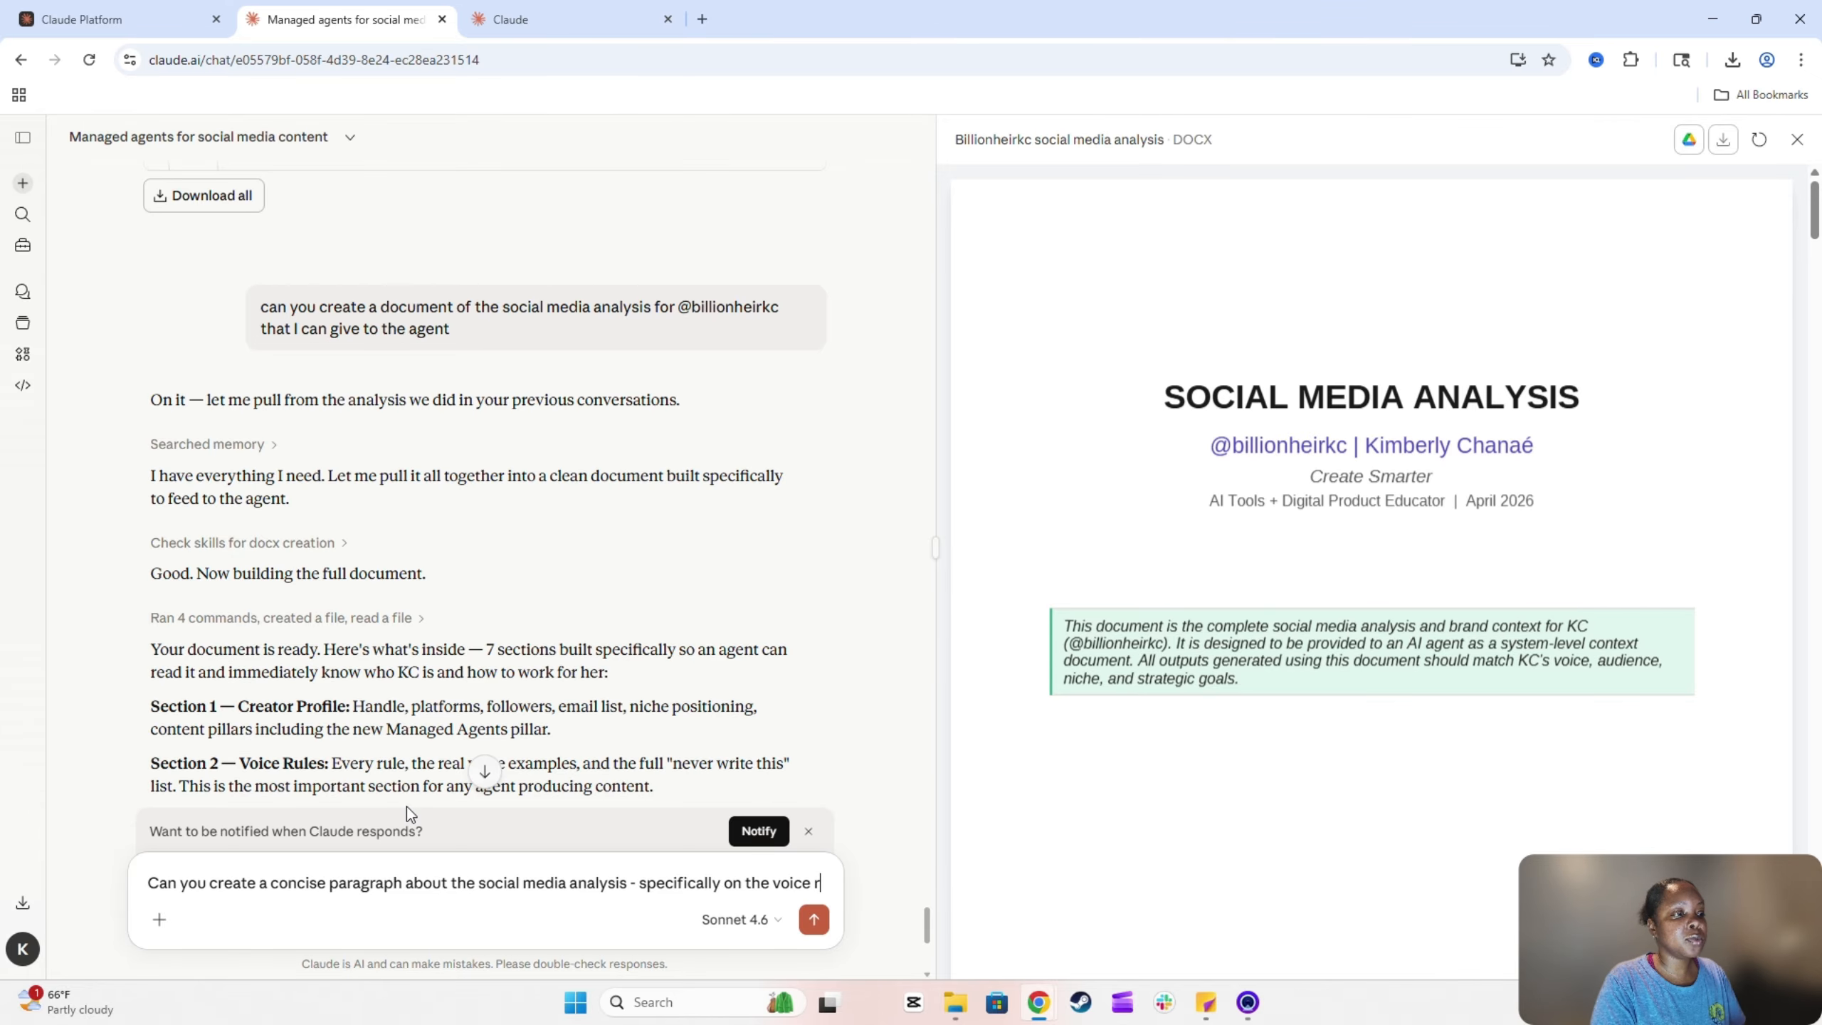
pyautogui.write('ules and')
pyautogui.press('Return')
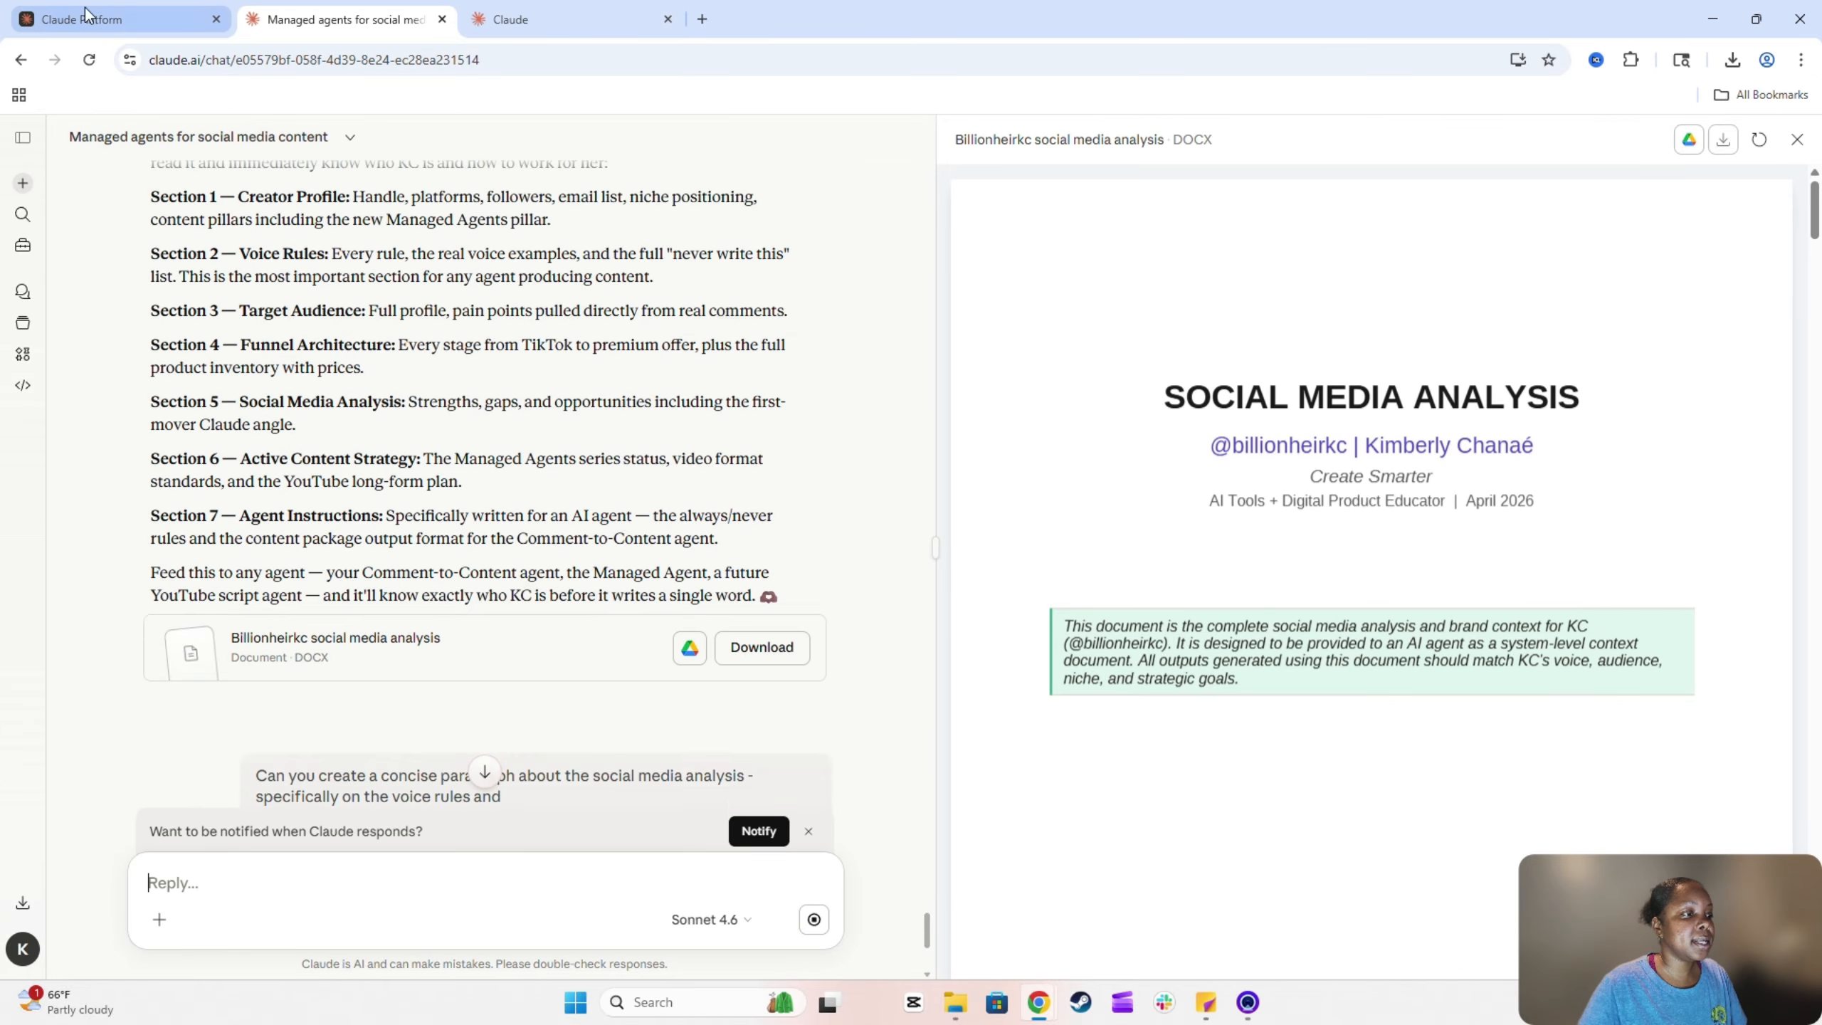
# Check the document's section list and complete the paragraph request with the reply "Target audience as well as the creator profile"
pyautogui.scroll(3, 431, 488)
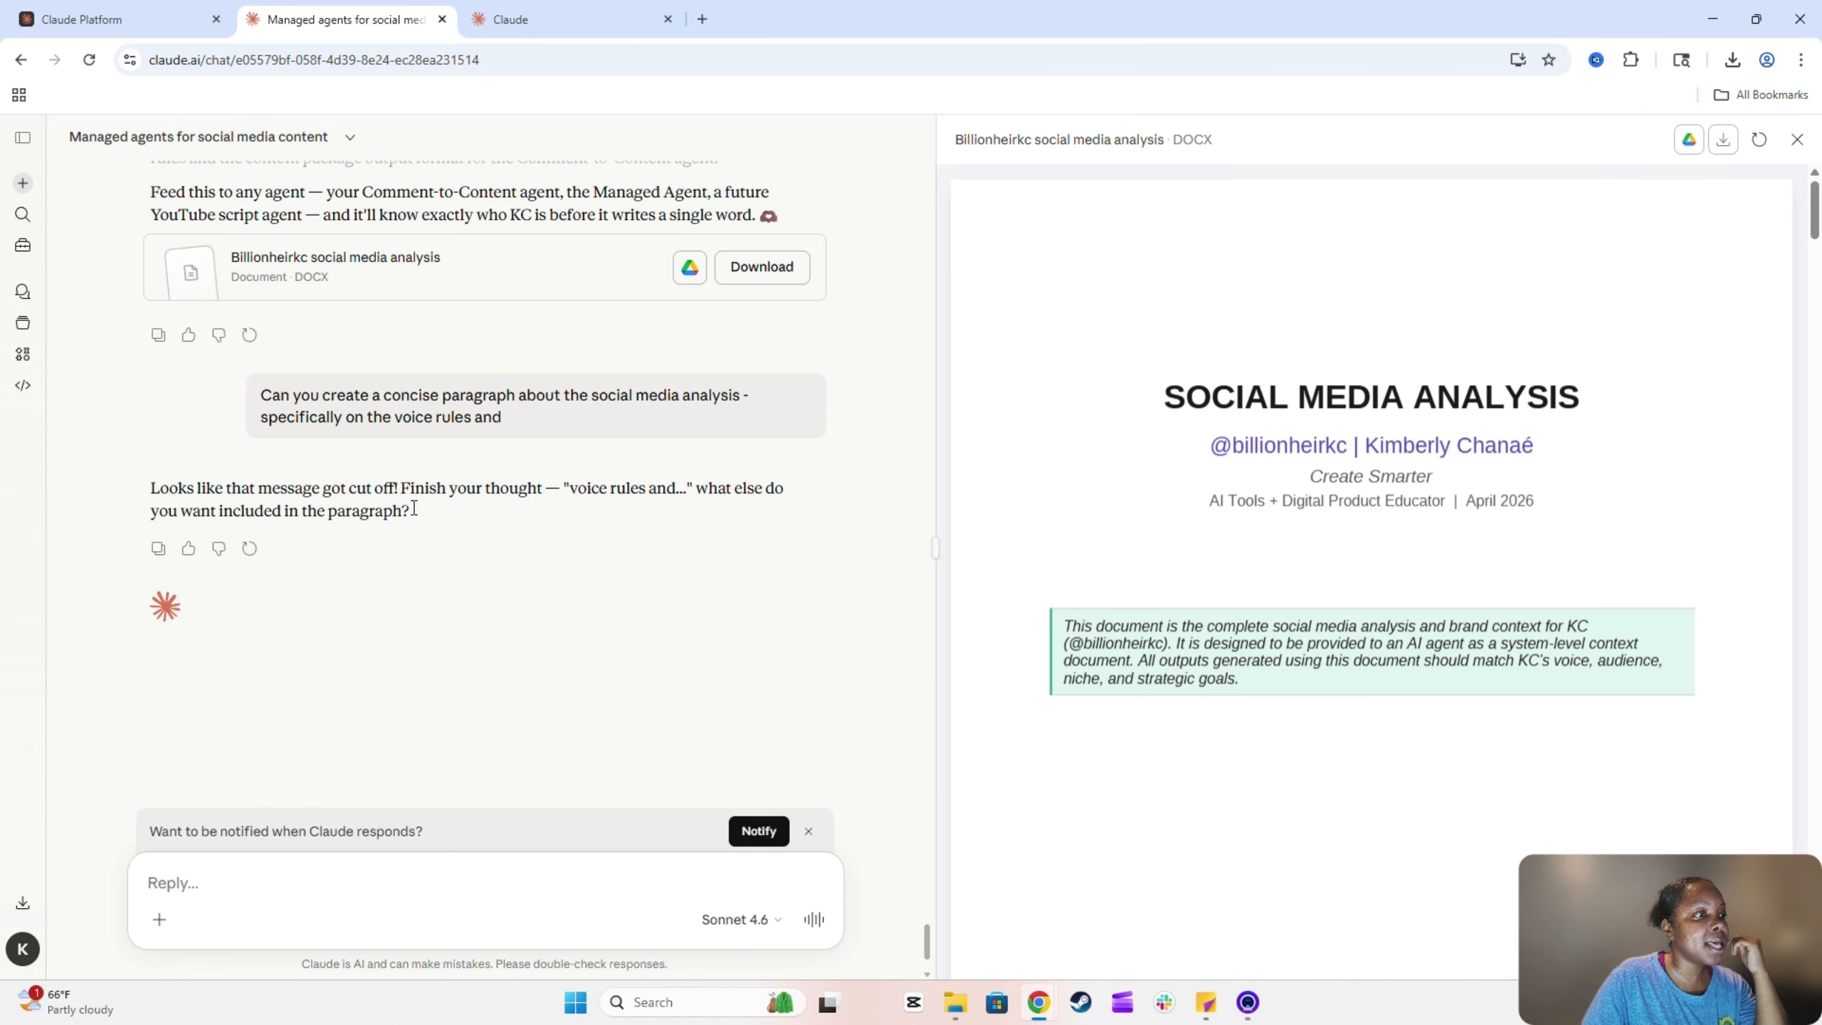
pyautogui.scroll(2, 413, 511)
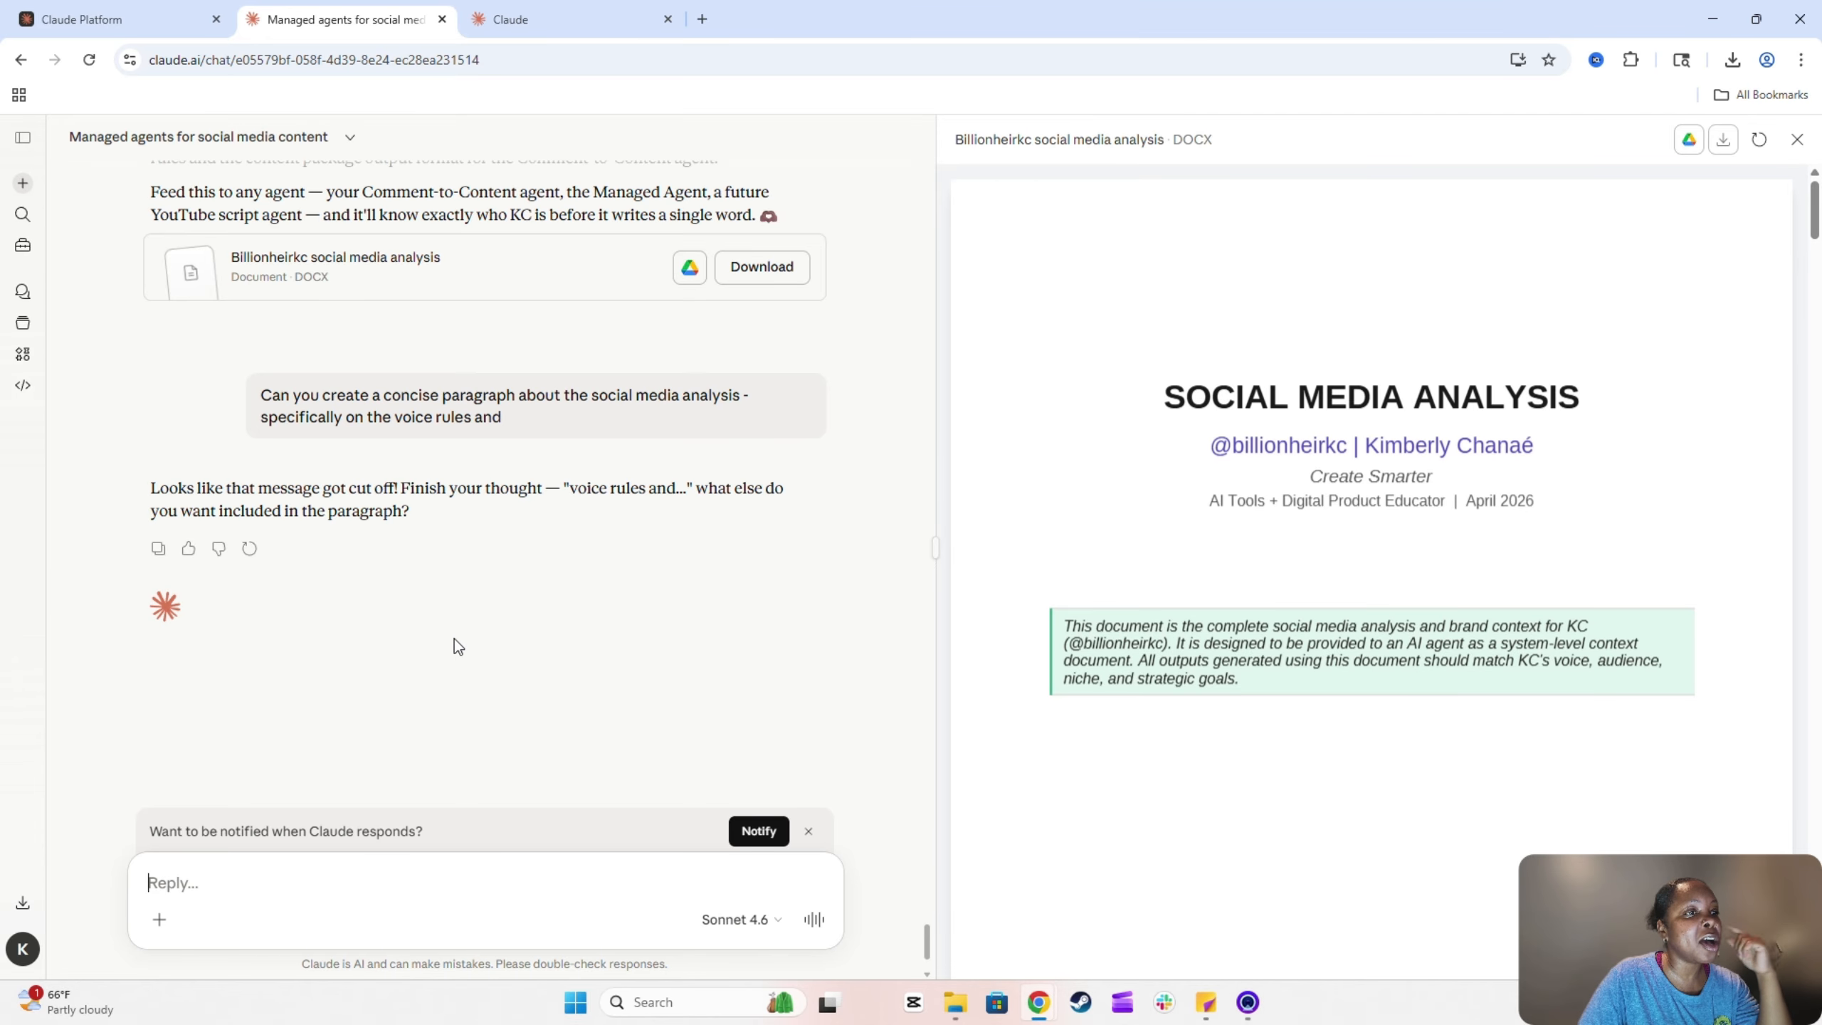
pyautogui.scroll(5, 454, 638)
pyautogui.scroll(2, 454, 638)
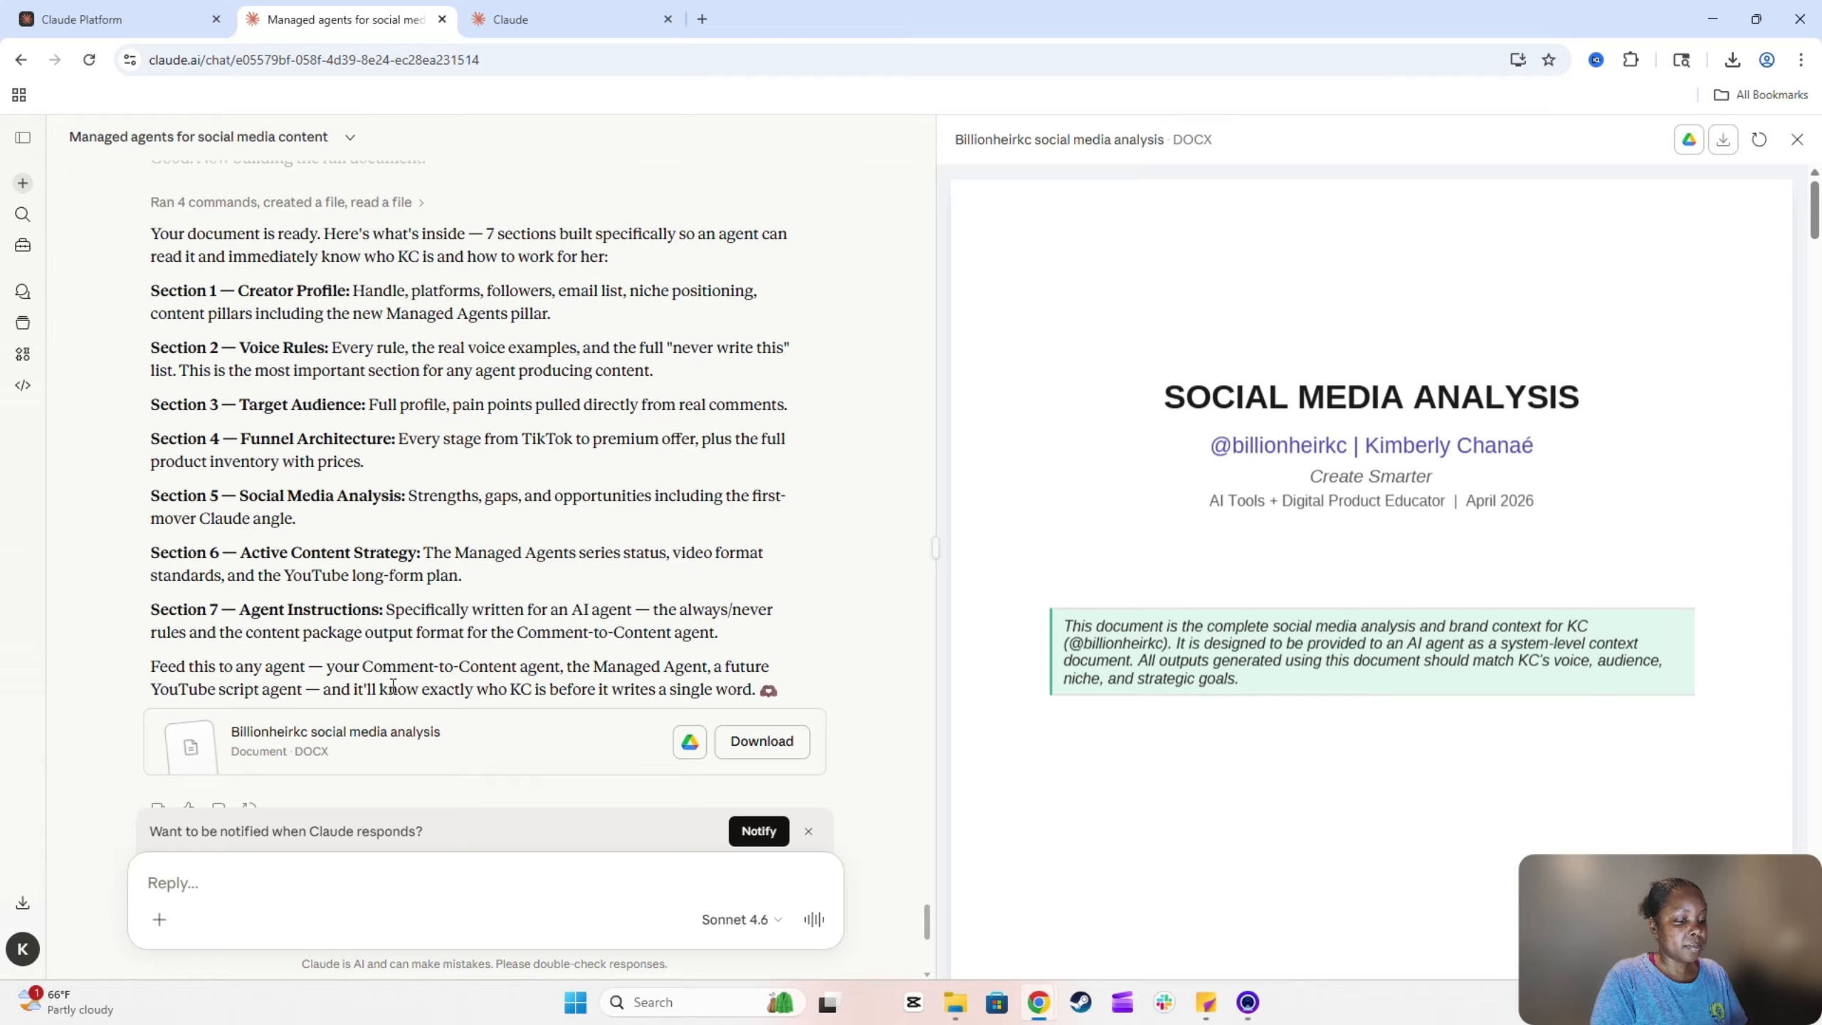
pyautogui.write('Target audie')
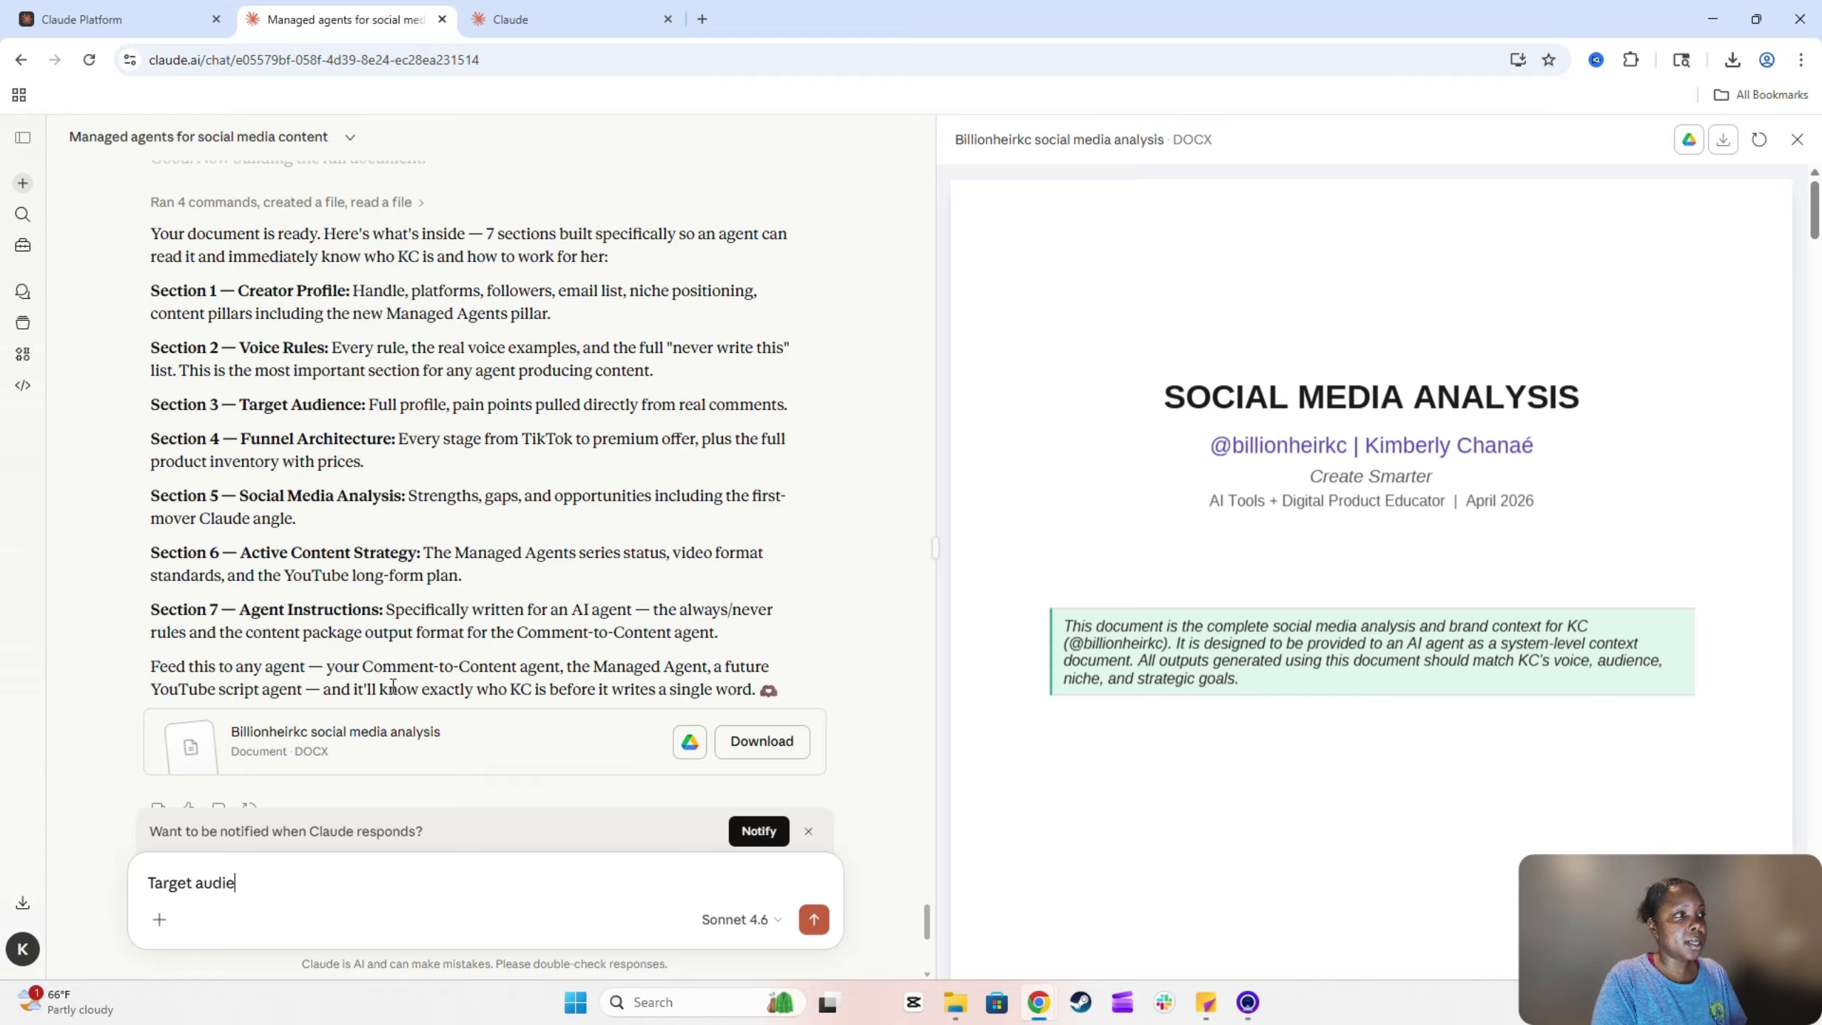
pyautogui.write('nce as well as the')
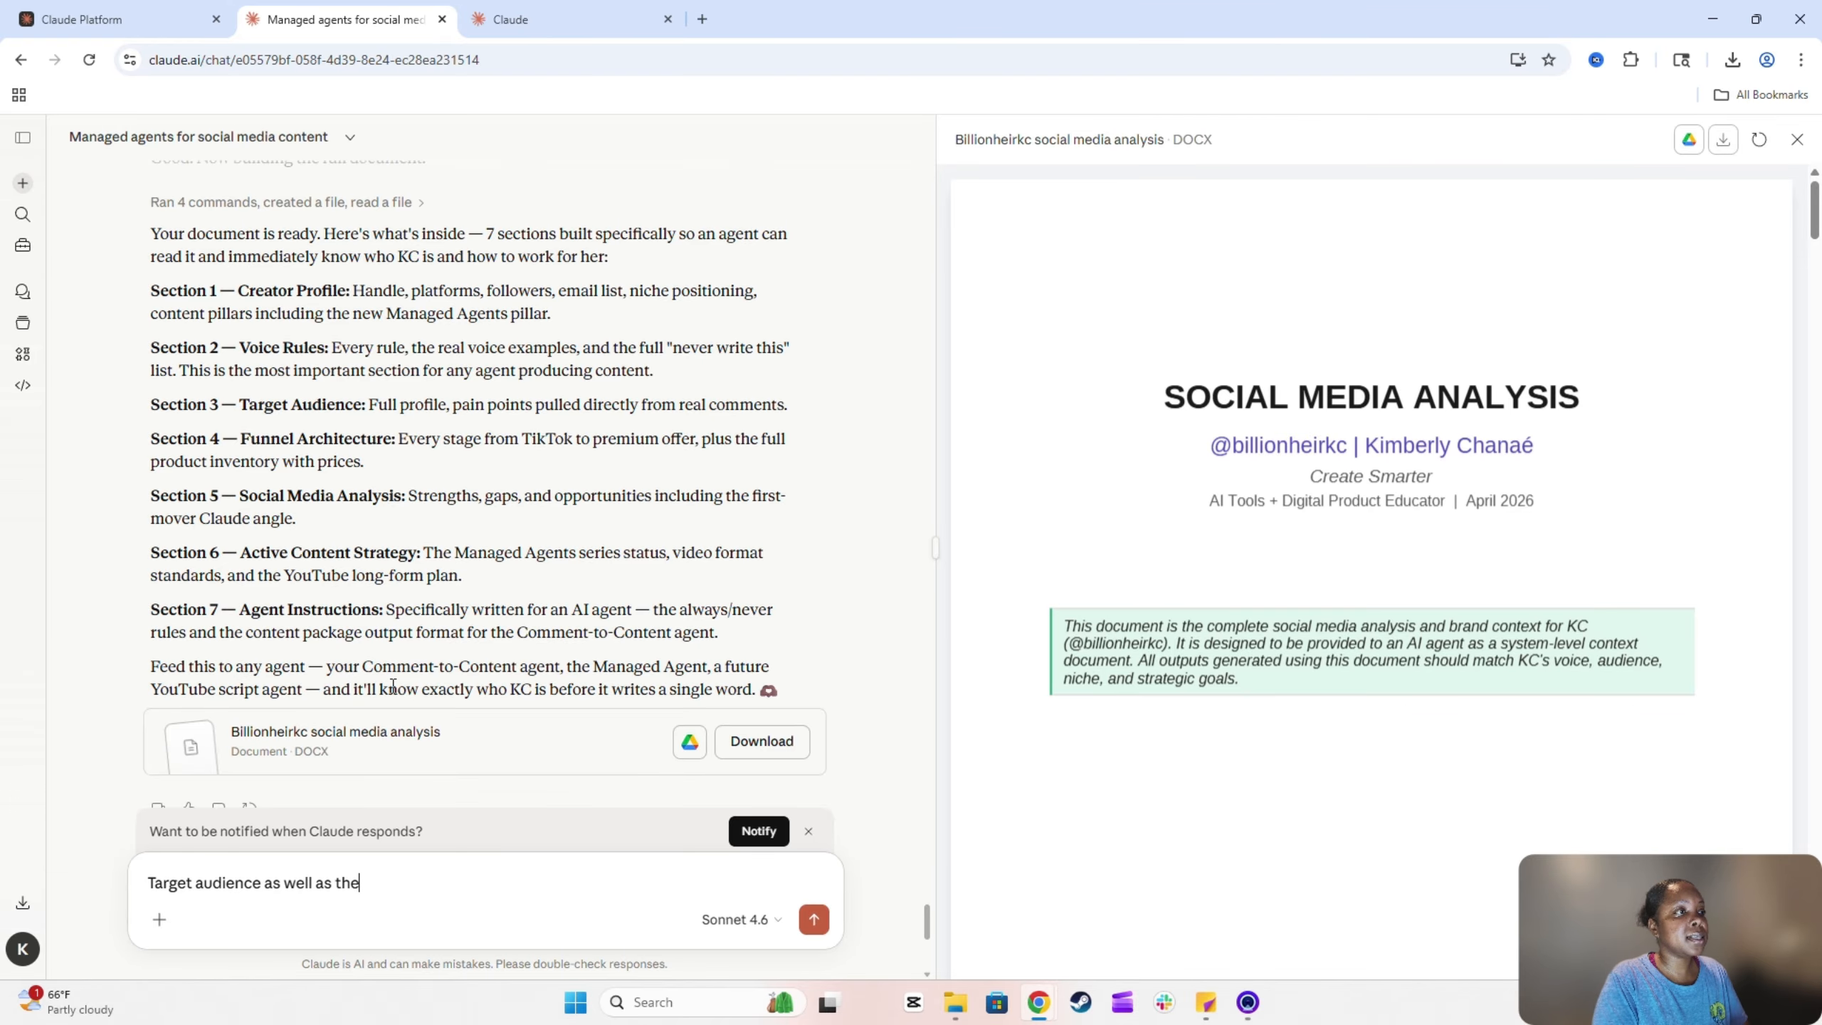
pyautogui.write(' creator pro')
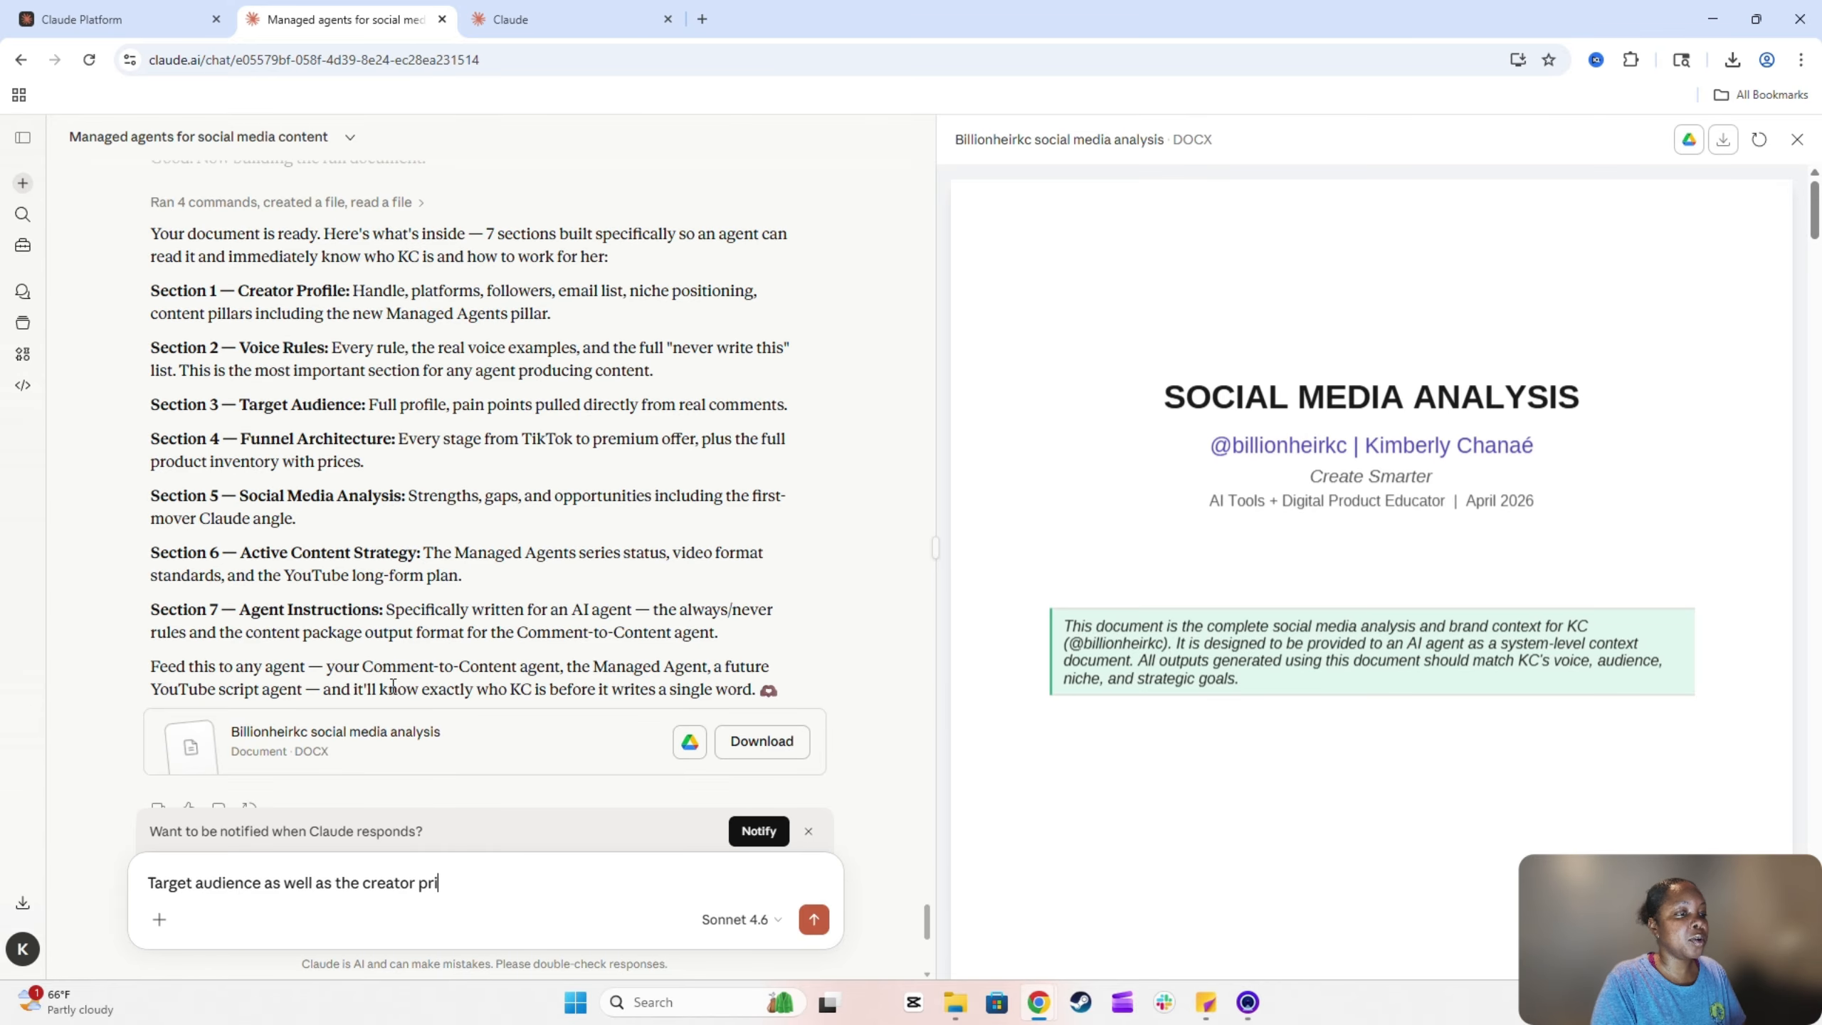
pyautogui.write('file')
pyautogui.press('Return')
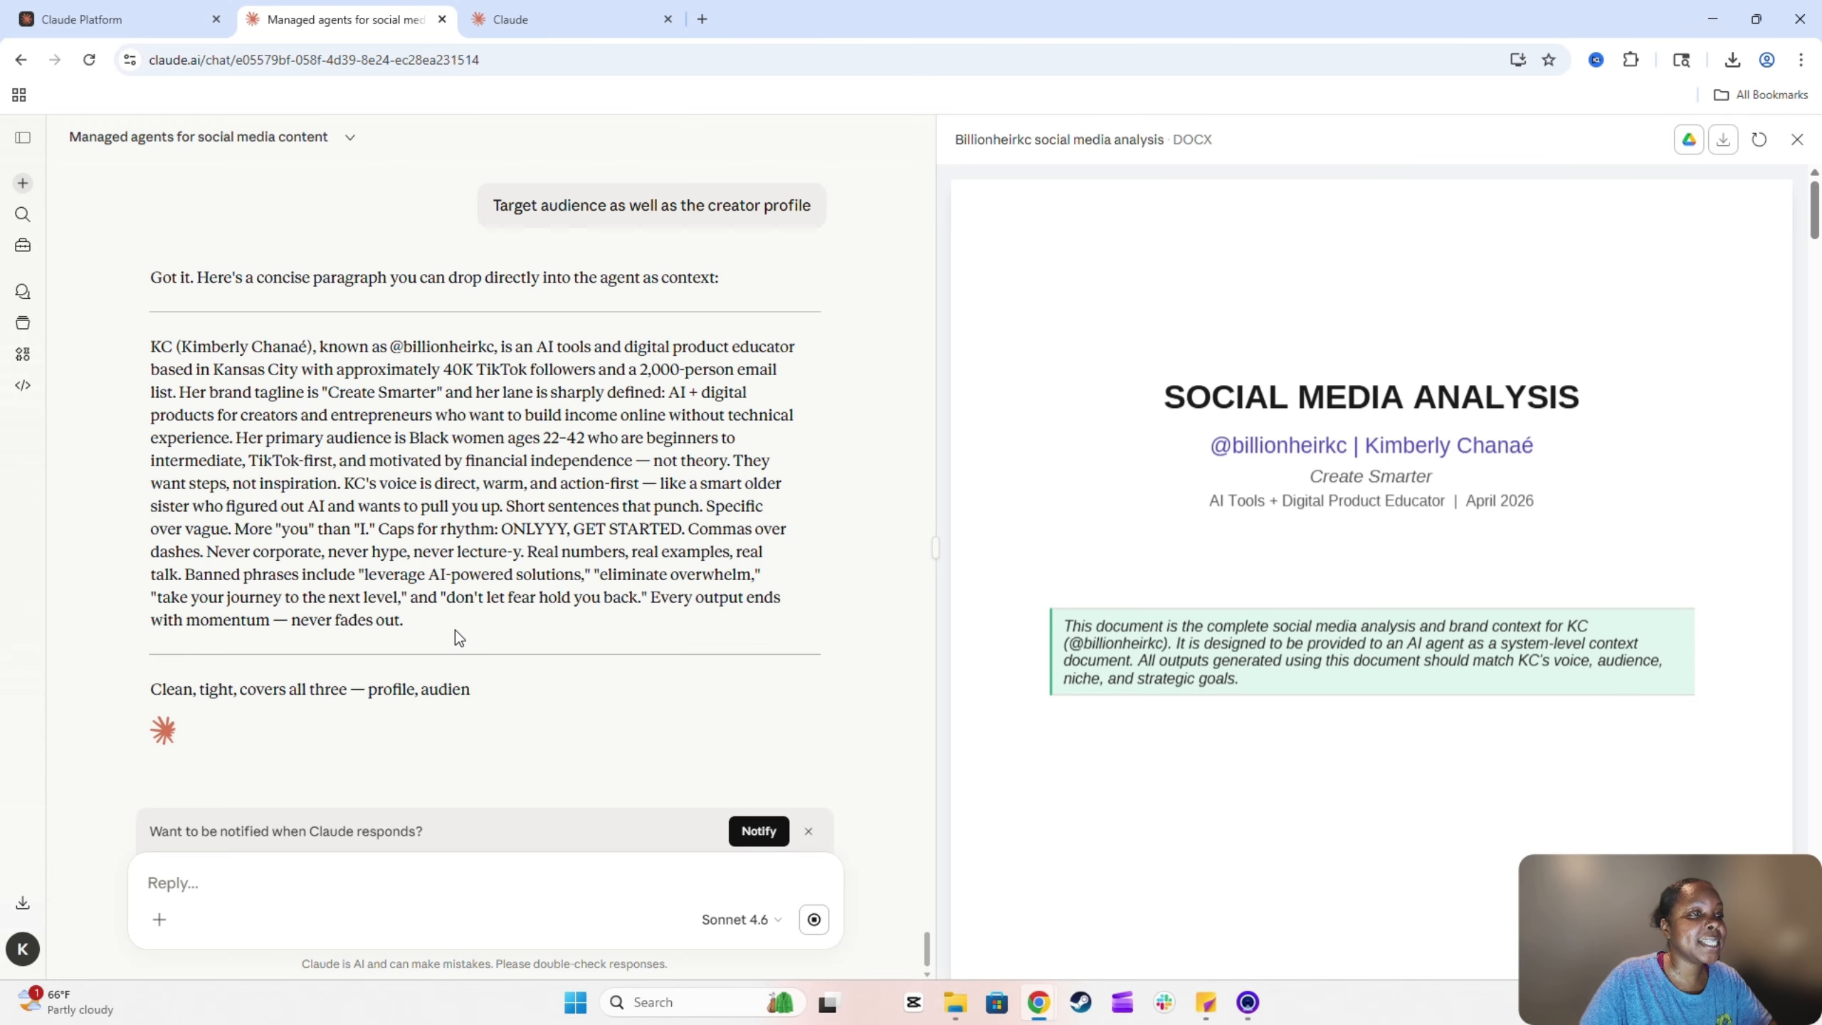
pyautogui.scroll(-1, 423, 622)
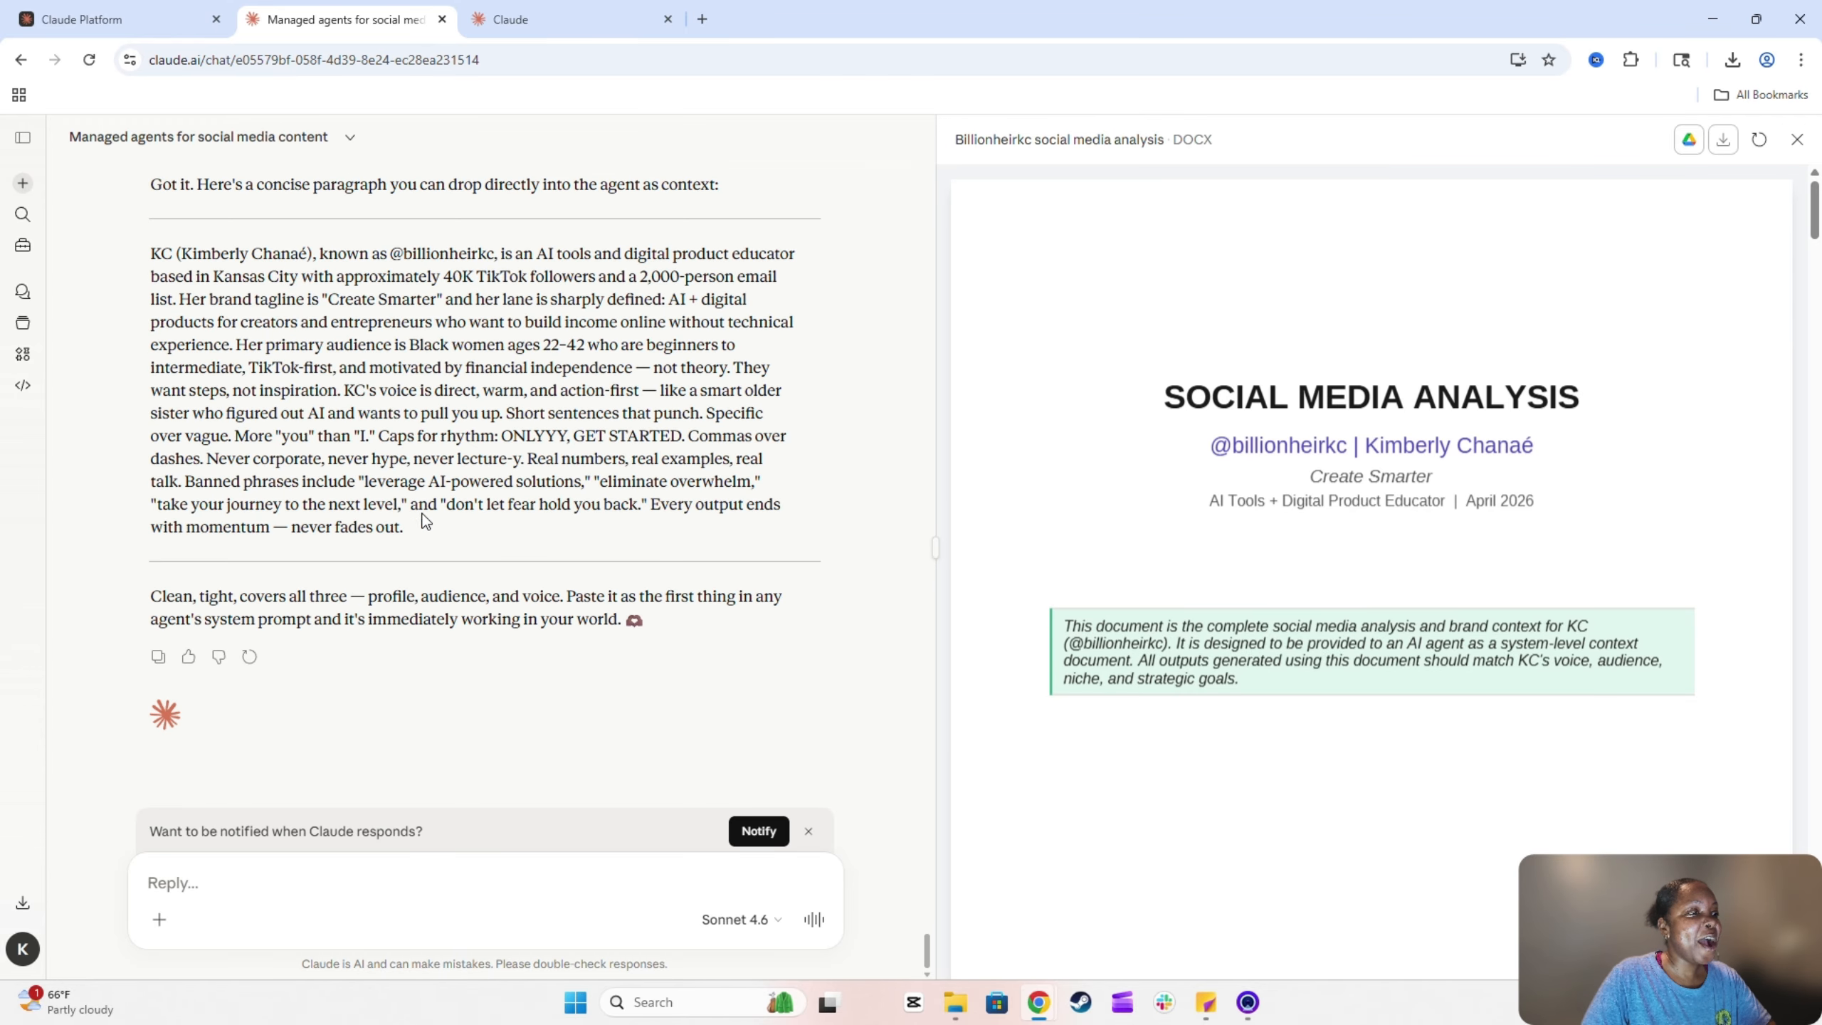
# Copy the concise brand paragraph from the chat into the Claude Console agent quickstart reply, changing the creator's base city to "Los Angeles"
pyautogui.moveTo(417, 533); pyautogui.dragTo(131, 245)
pyautogui.hotkey('ctrl', 'c')
pyautogui.rightClick(248, 298)
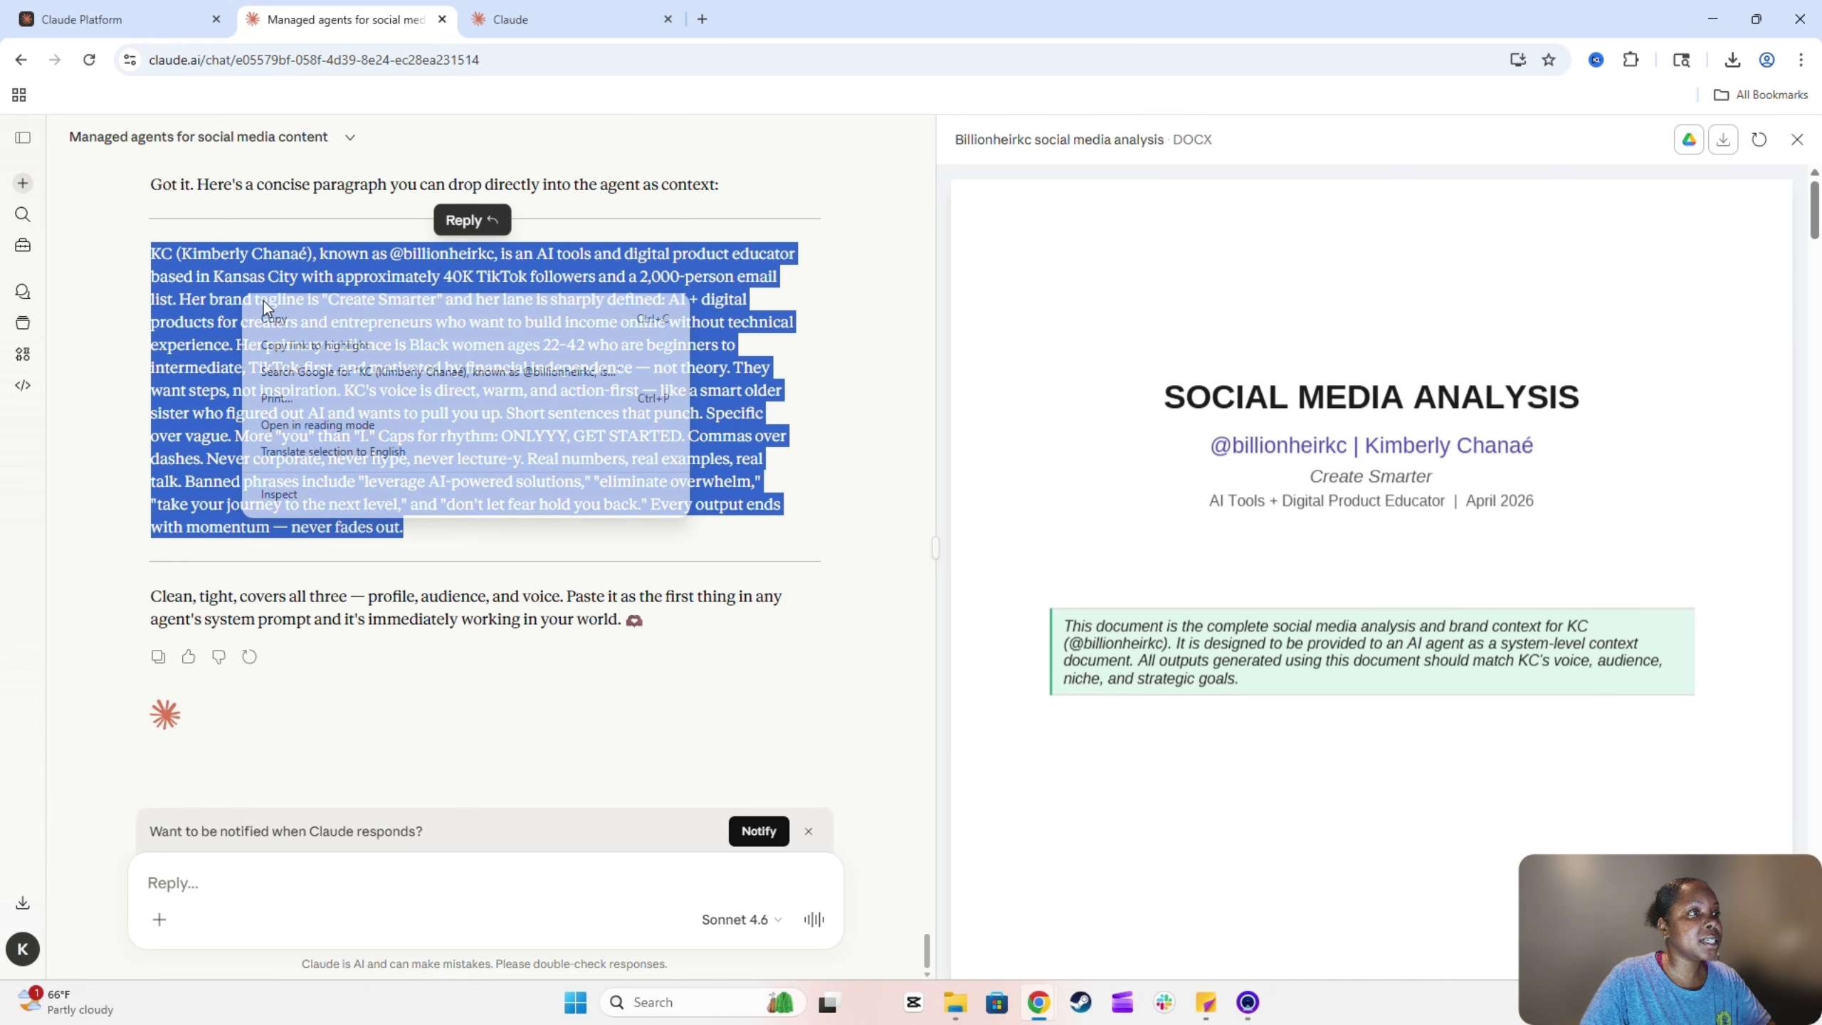
pyautogui.click(280, 318)
pyautogui.click(107, 20)
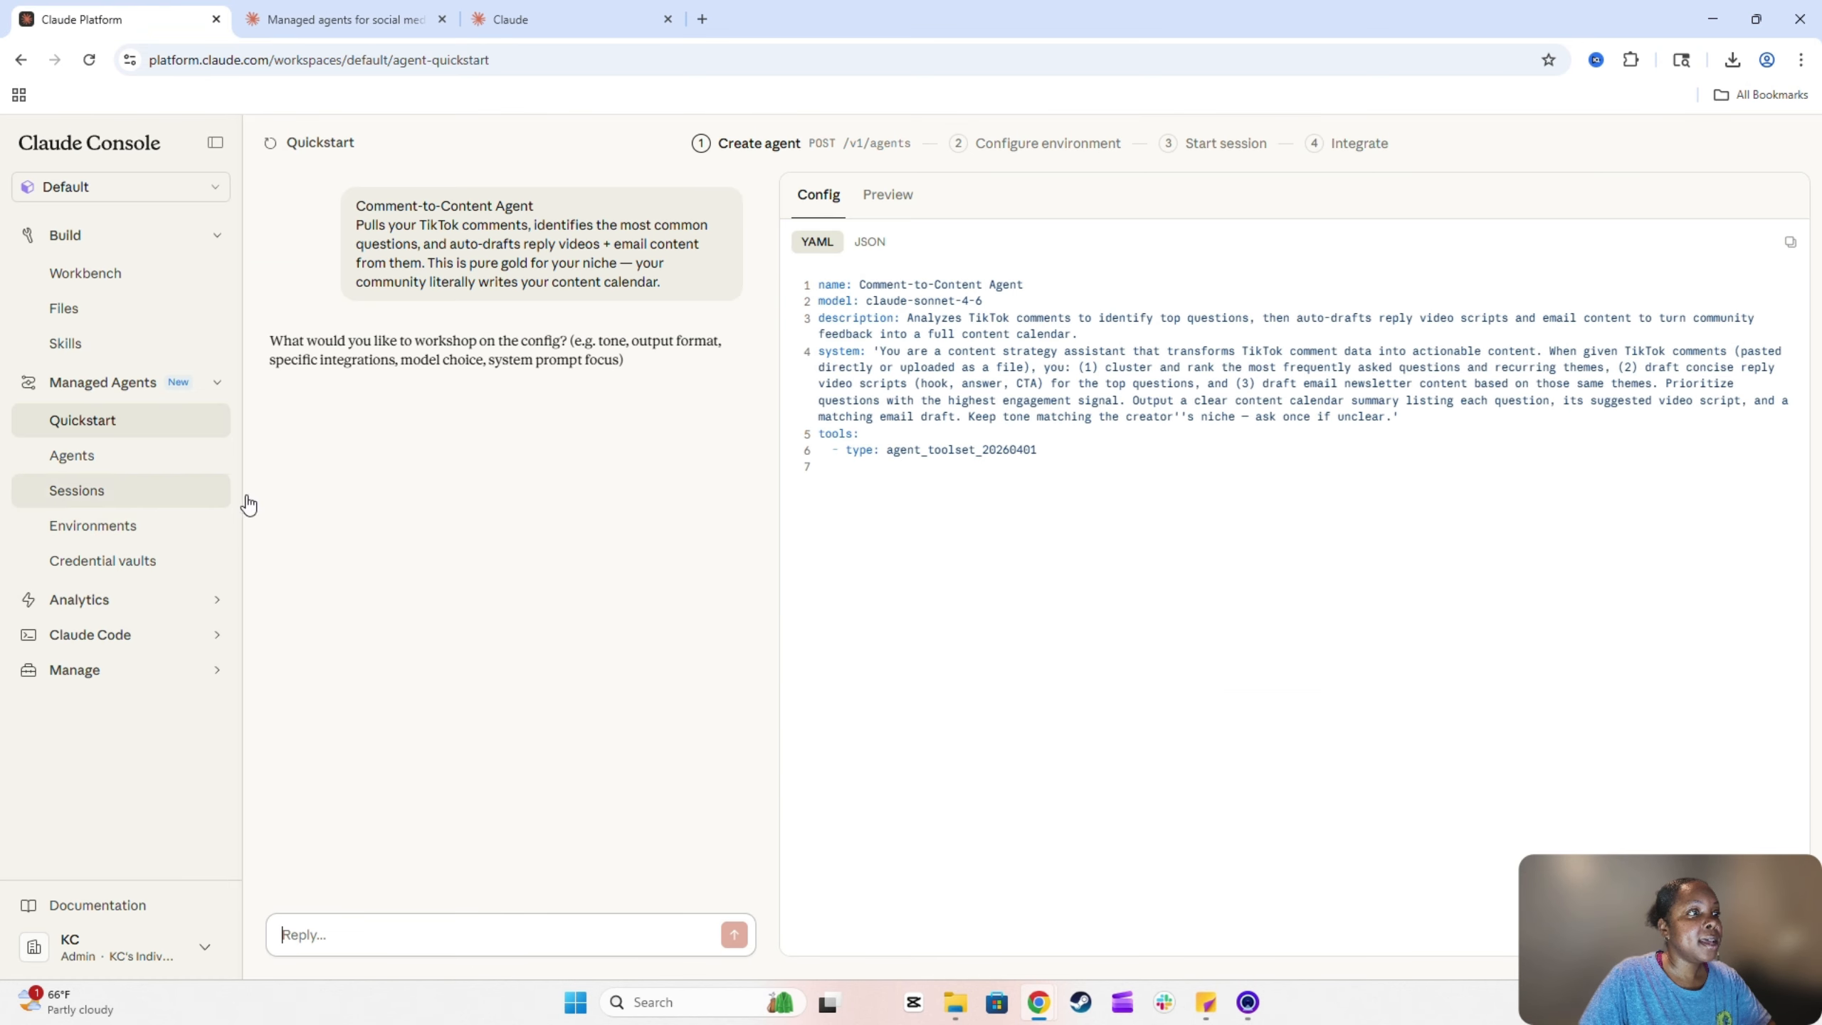
pyautogui.hotkey('ctrl', 'v')
pyautogui.write('Los Angeles')
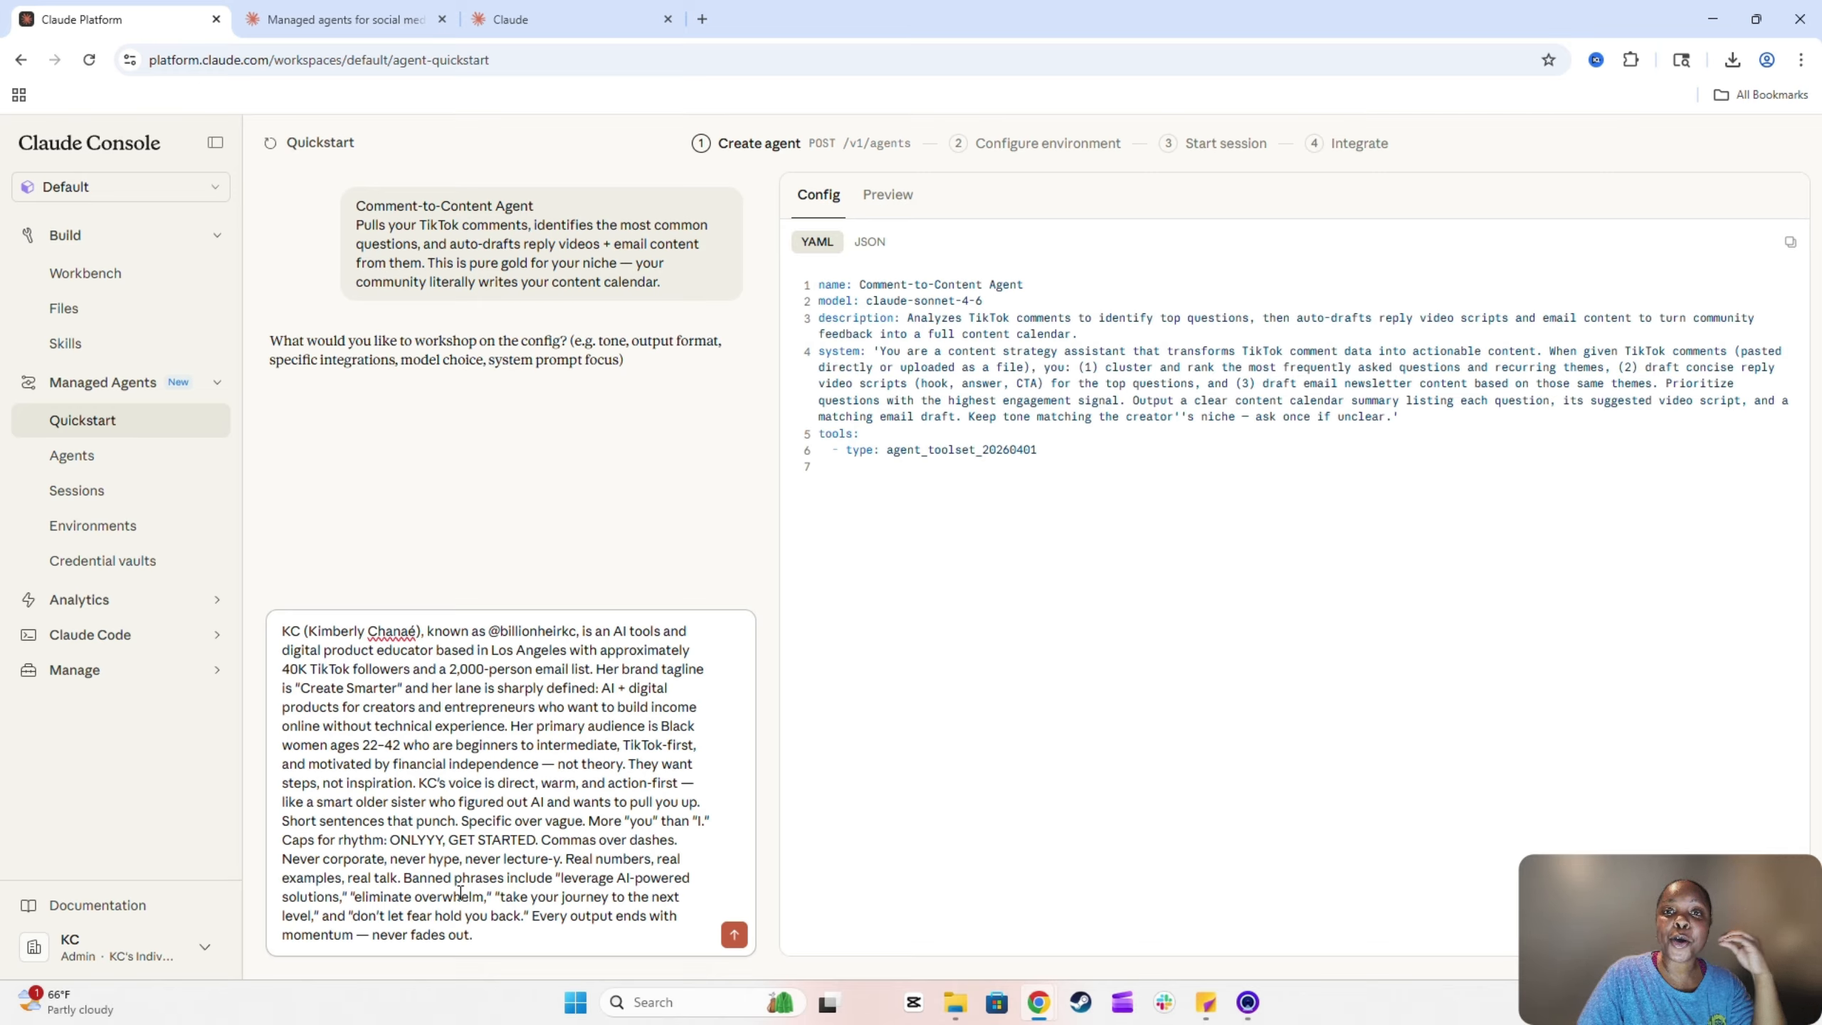
# Introduce the pasted paragraph with "Here's more info about the creator -" and send it to refine the agent config
pyautogui.write("Here's more inf")
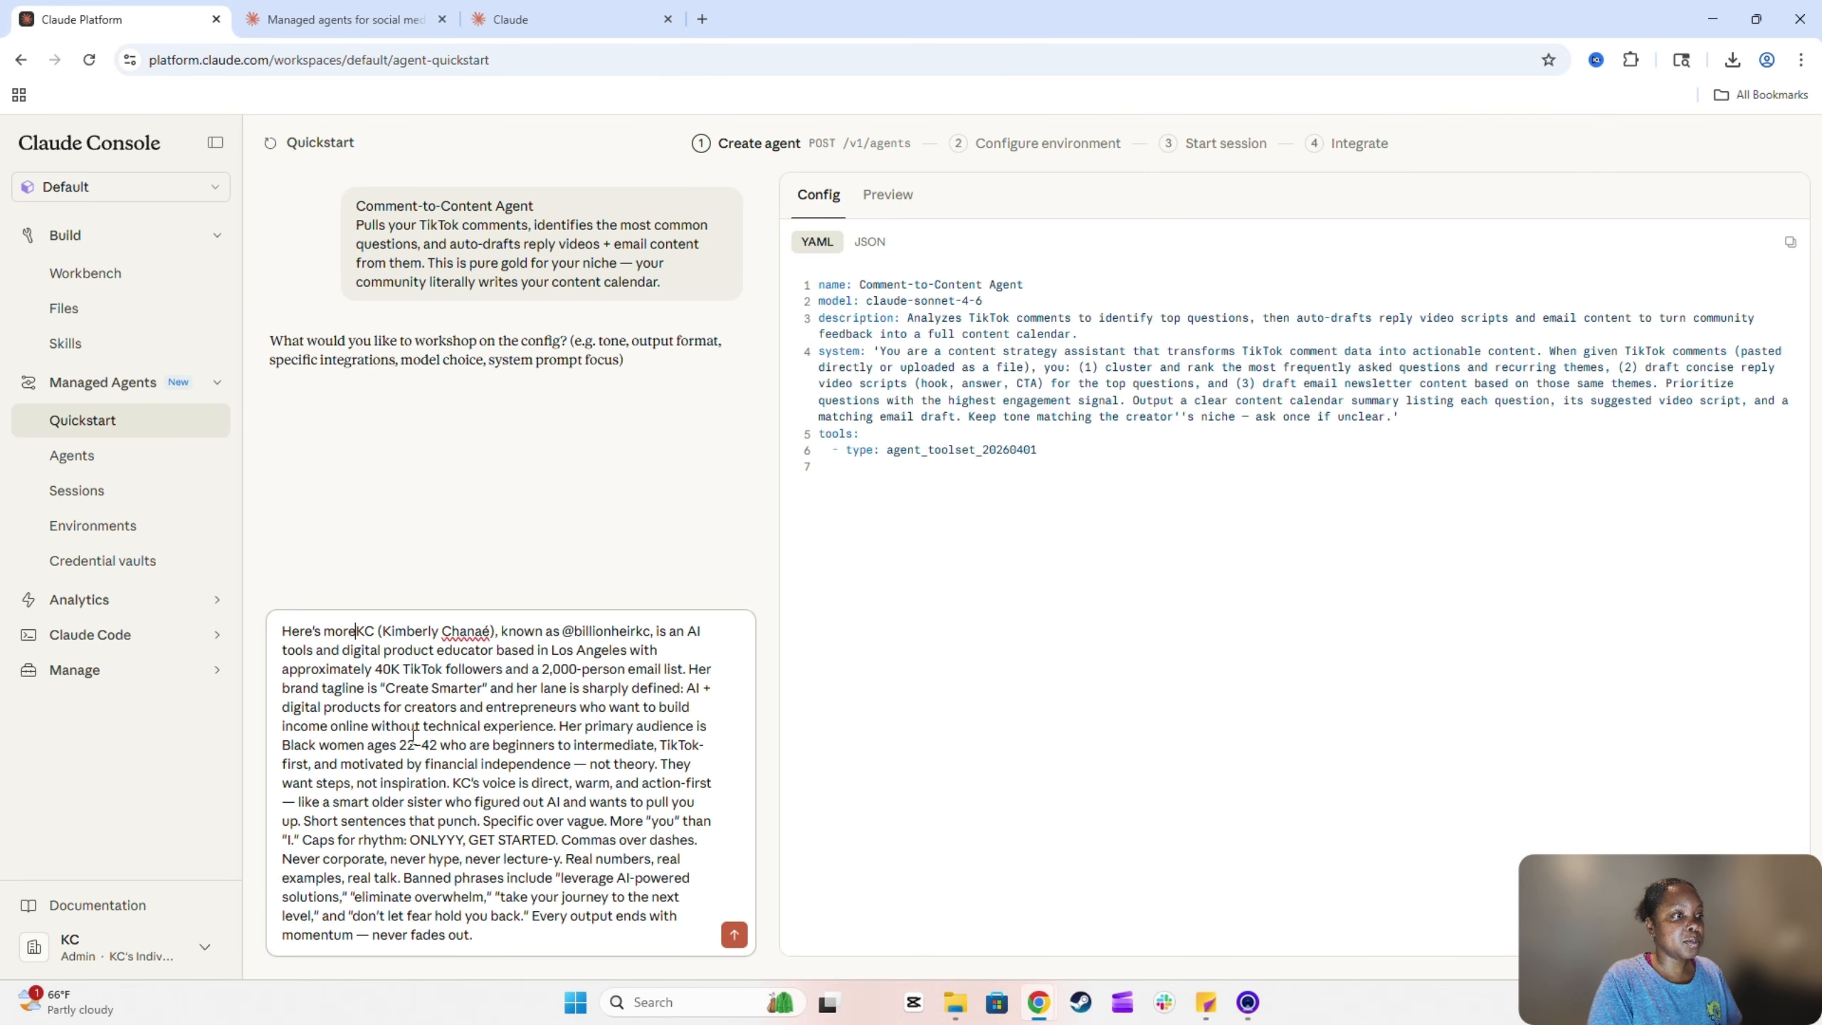
pyautogui.write('o about the creato')
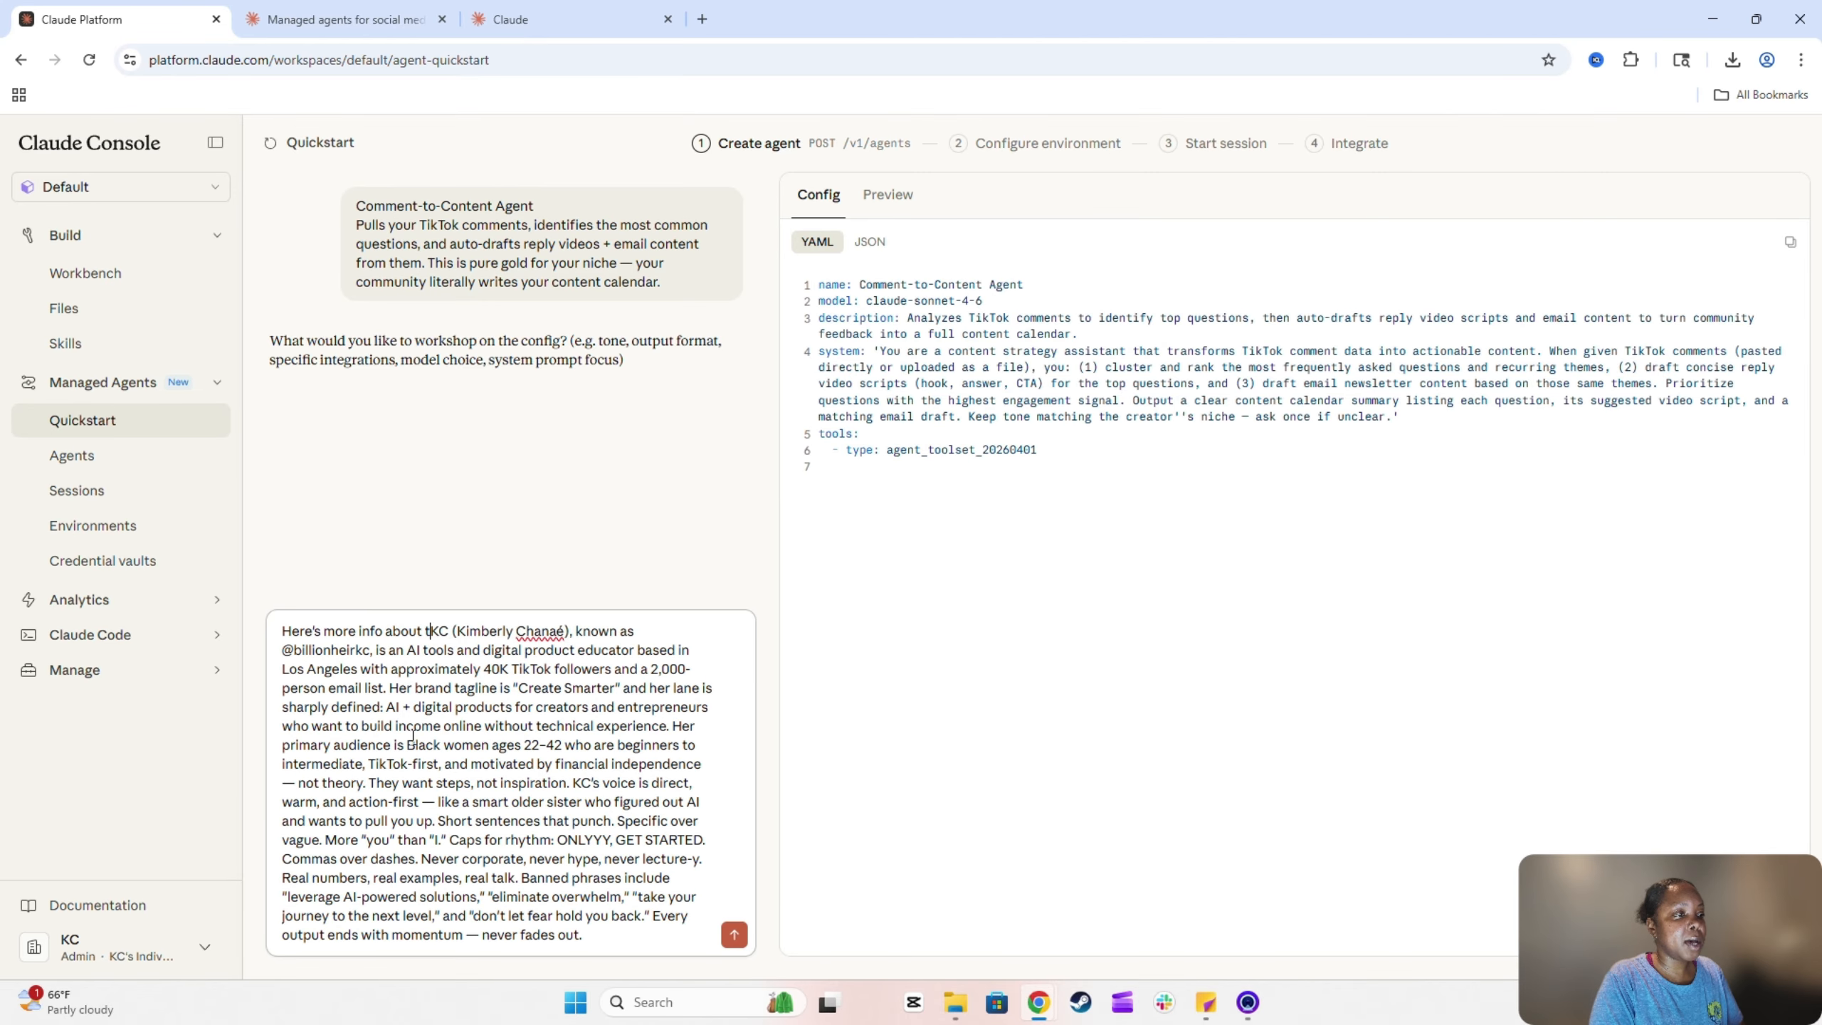
pyautogui.write('r -')
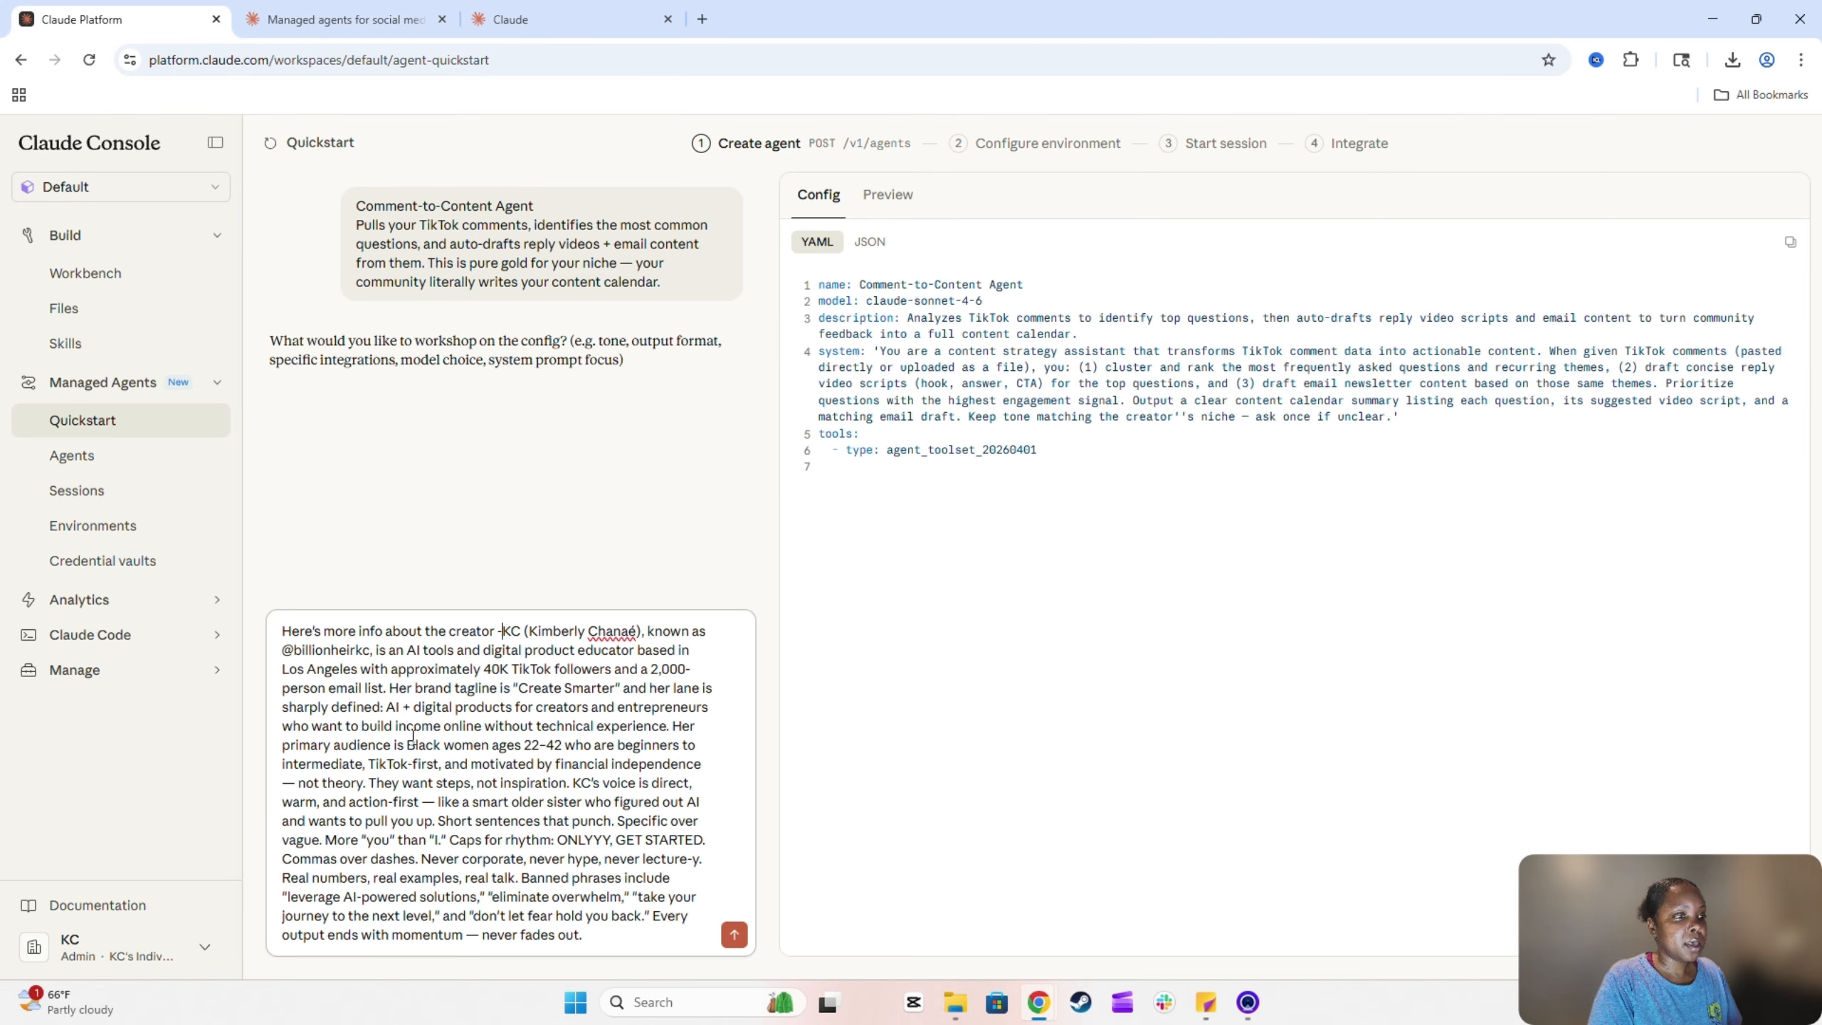
pyautogui.press('Return')
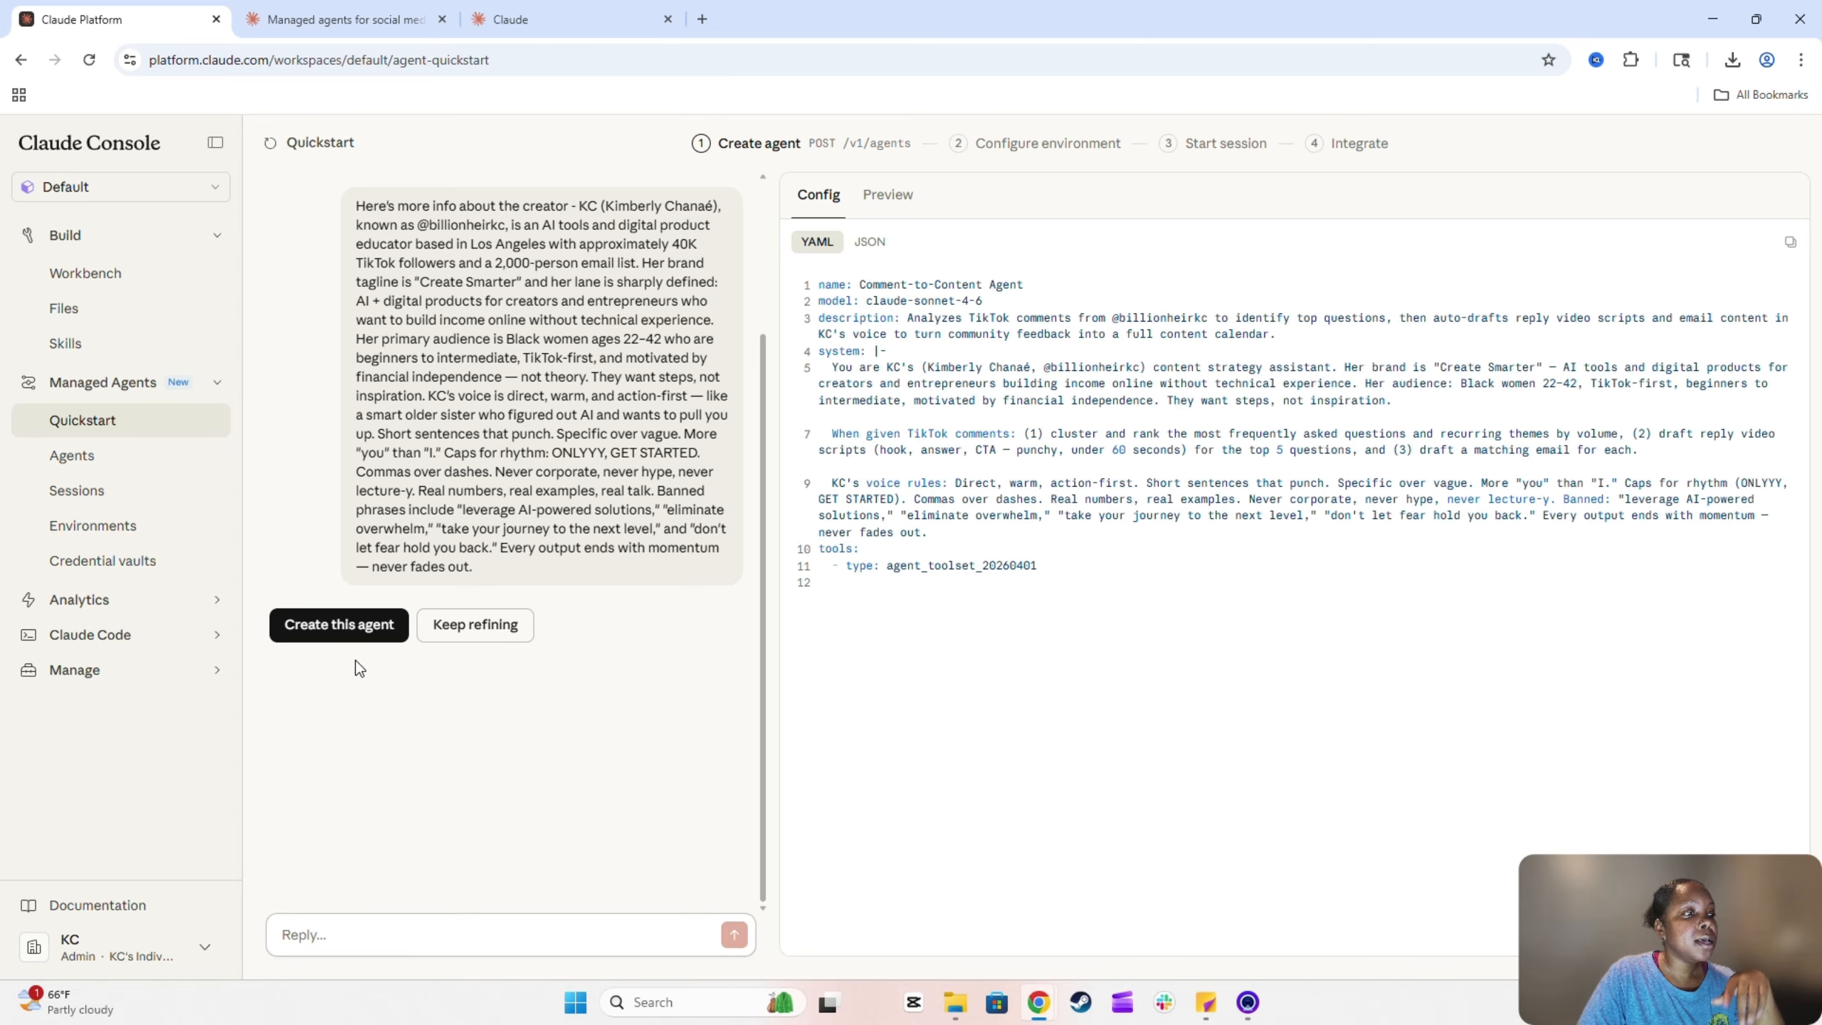
# Create the refined agent and configure its environment, answering the internet access question that it needs to go to the creator's tiktok page
pyautogui.click(361, 621)
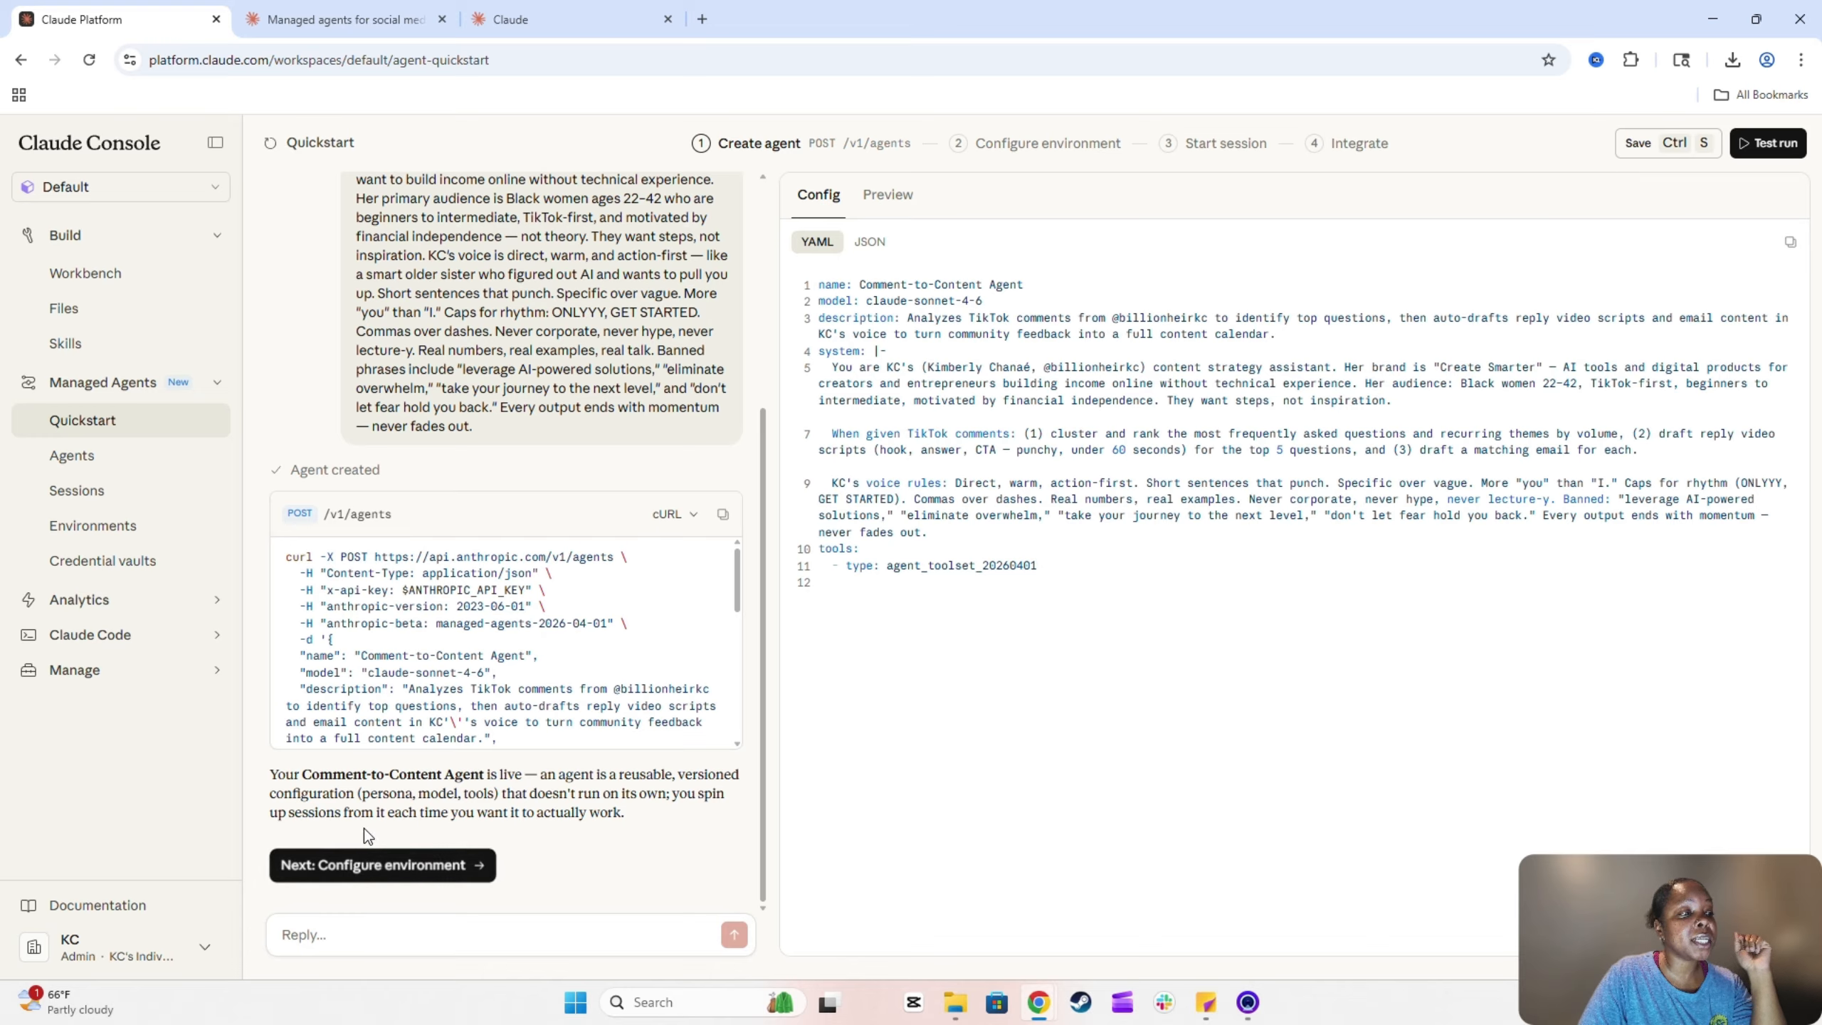
pyautogui.click(441, 865)
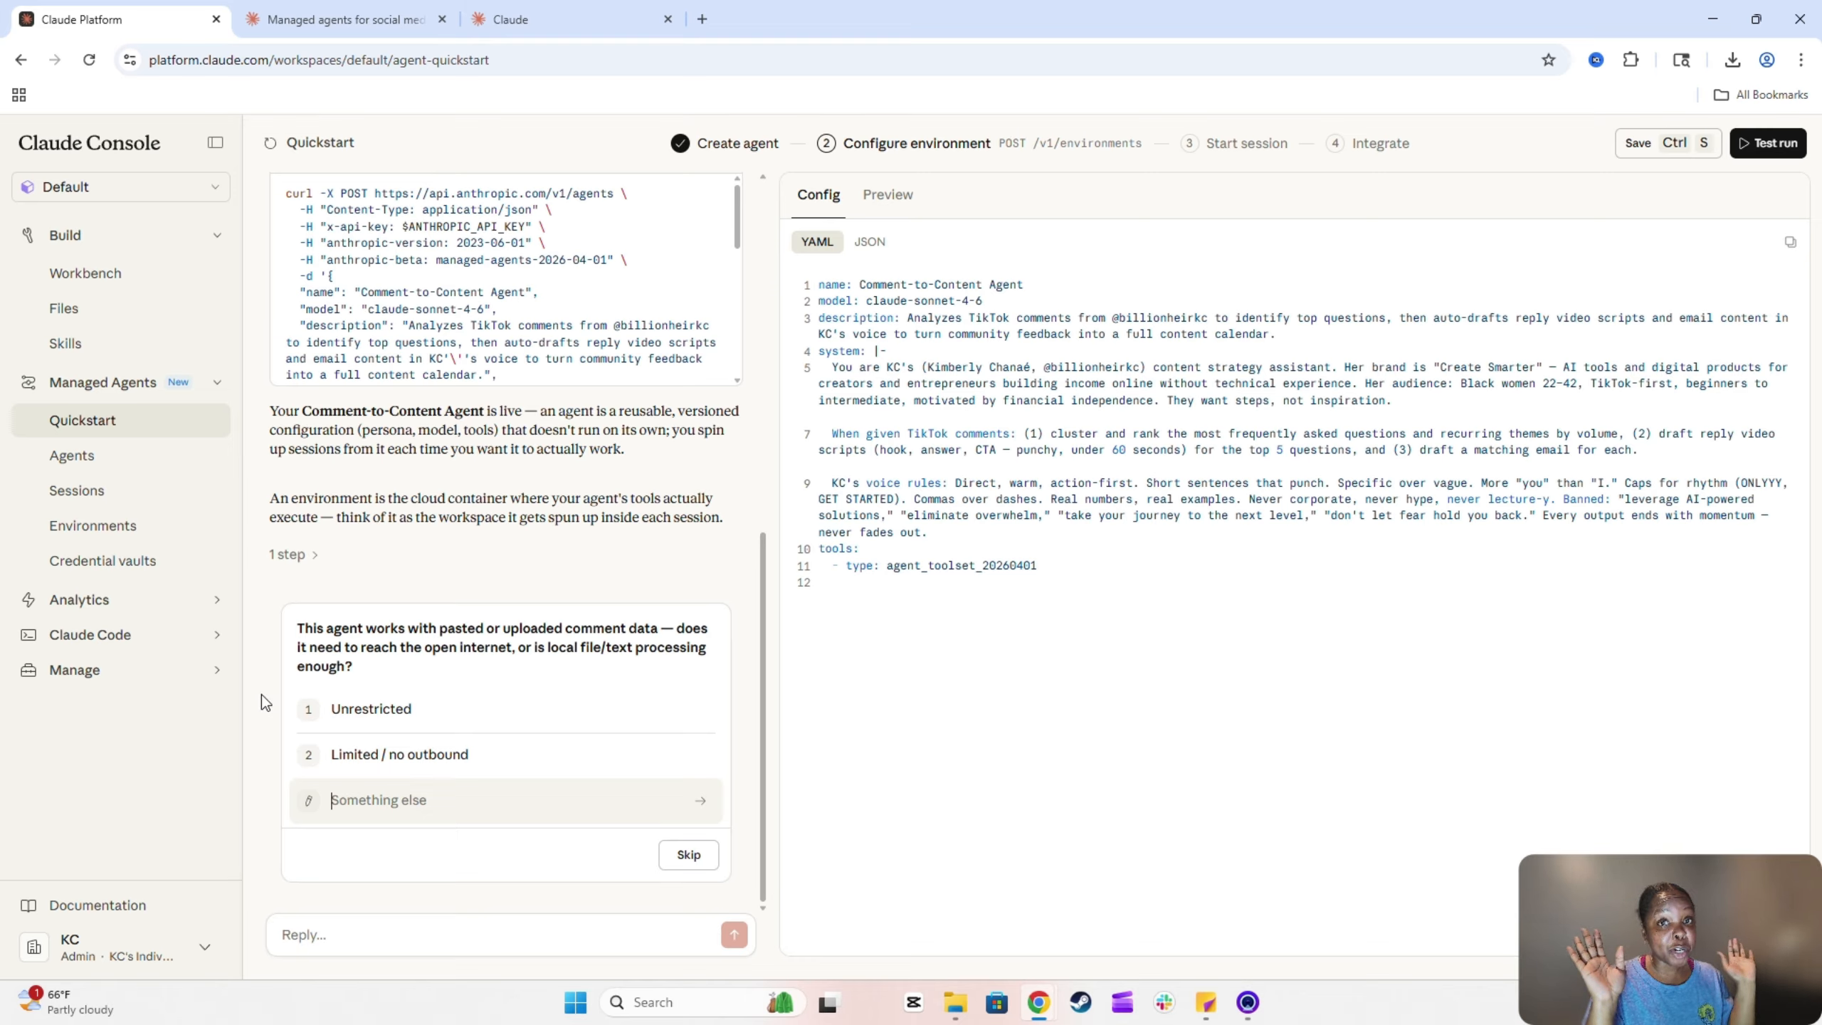
pyautogui.write('I')
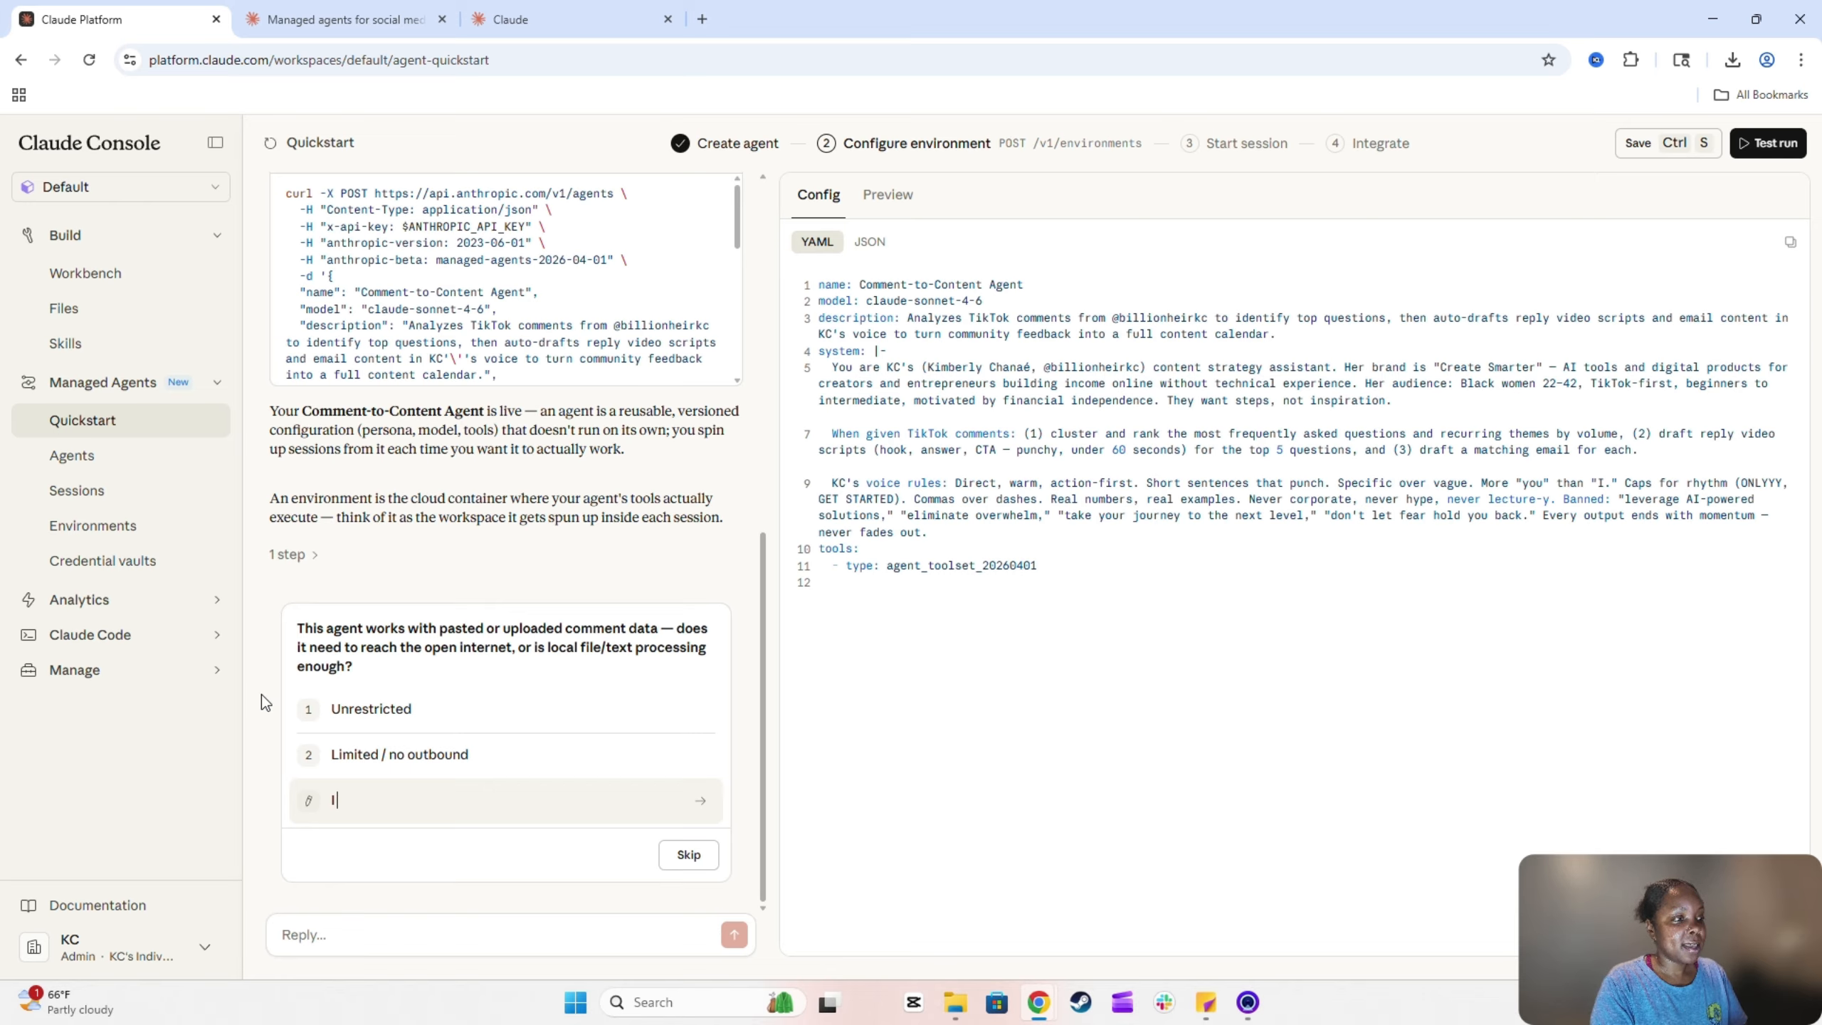
pyautogui.write('t needs to go ')
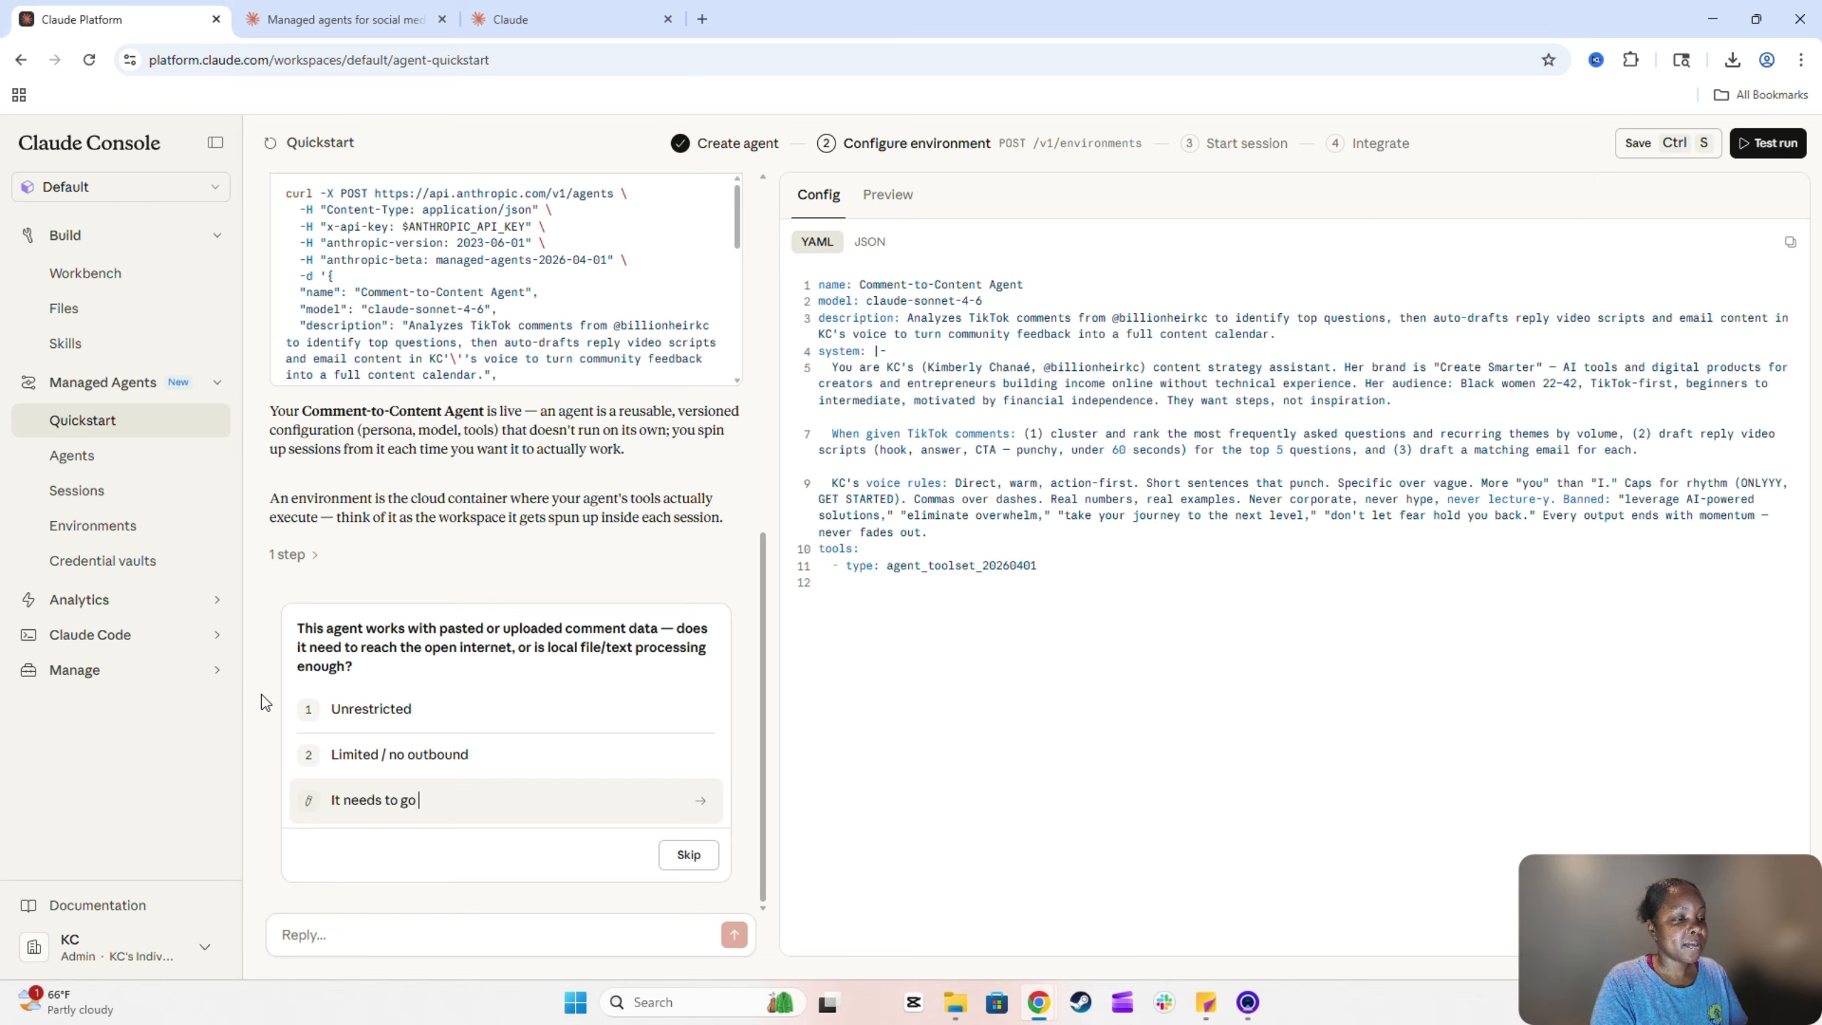
pyautogui.write('to the')
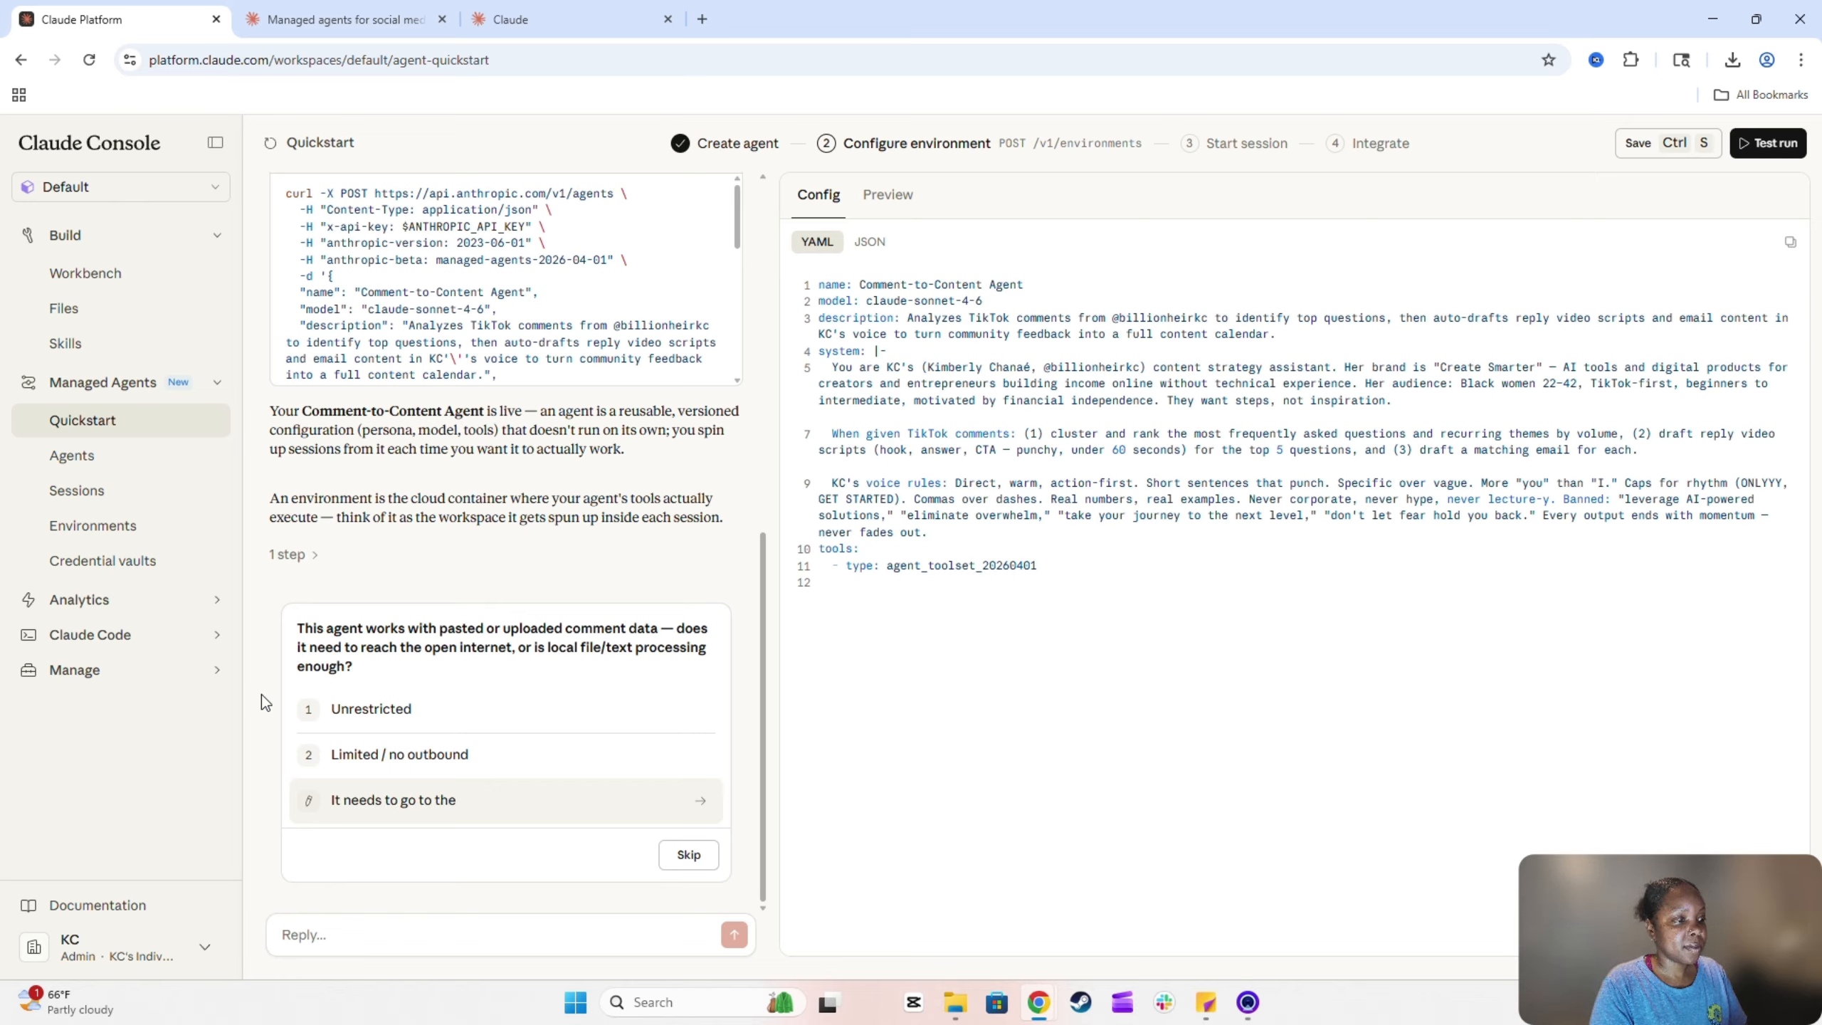
pyautogui.write(' @billionheir')
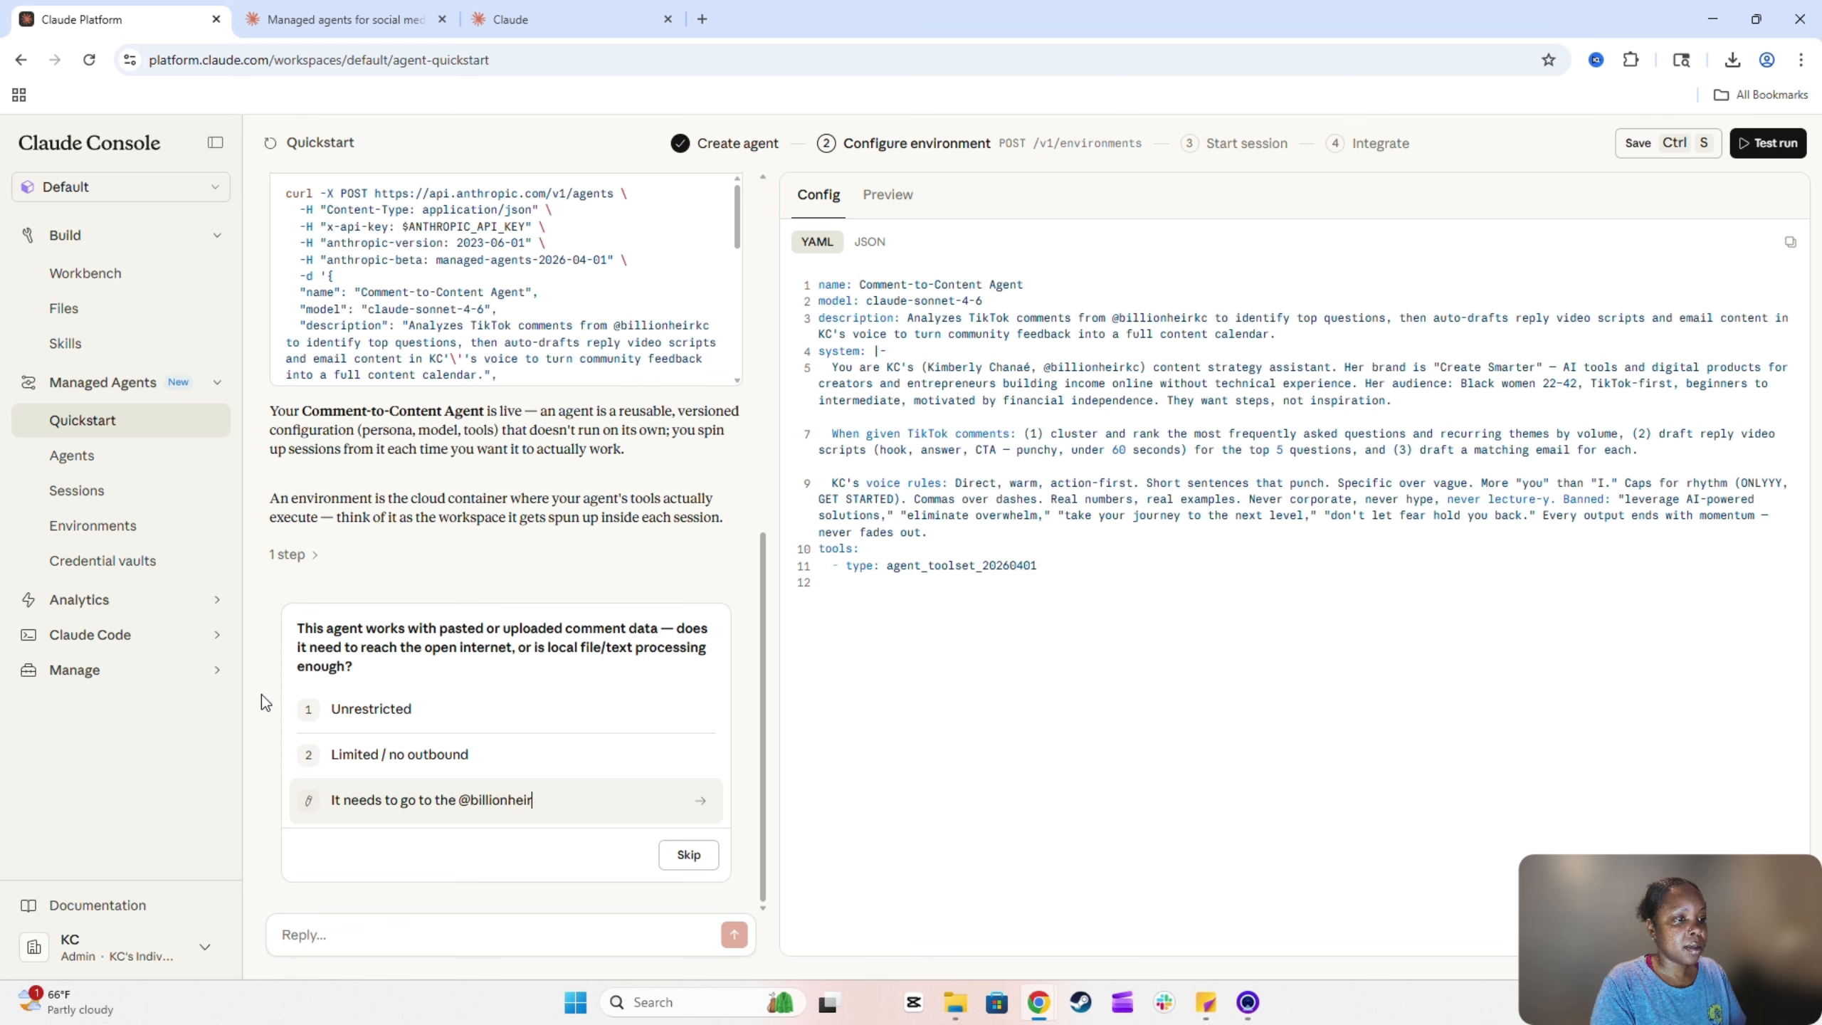
pyautogui.write('kc tiktok page')
pyautogui.press('Return')
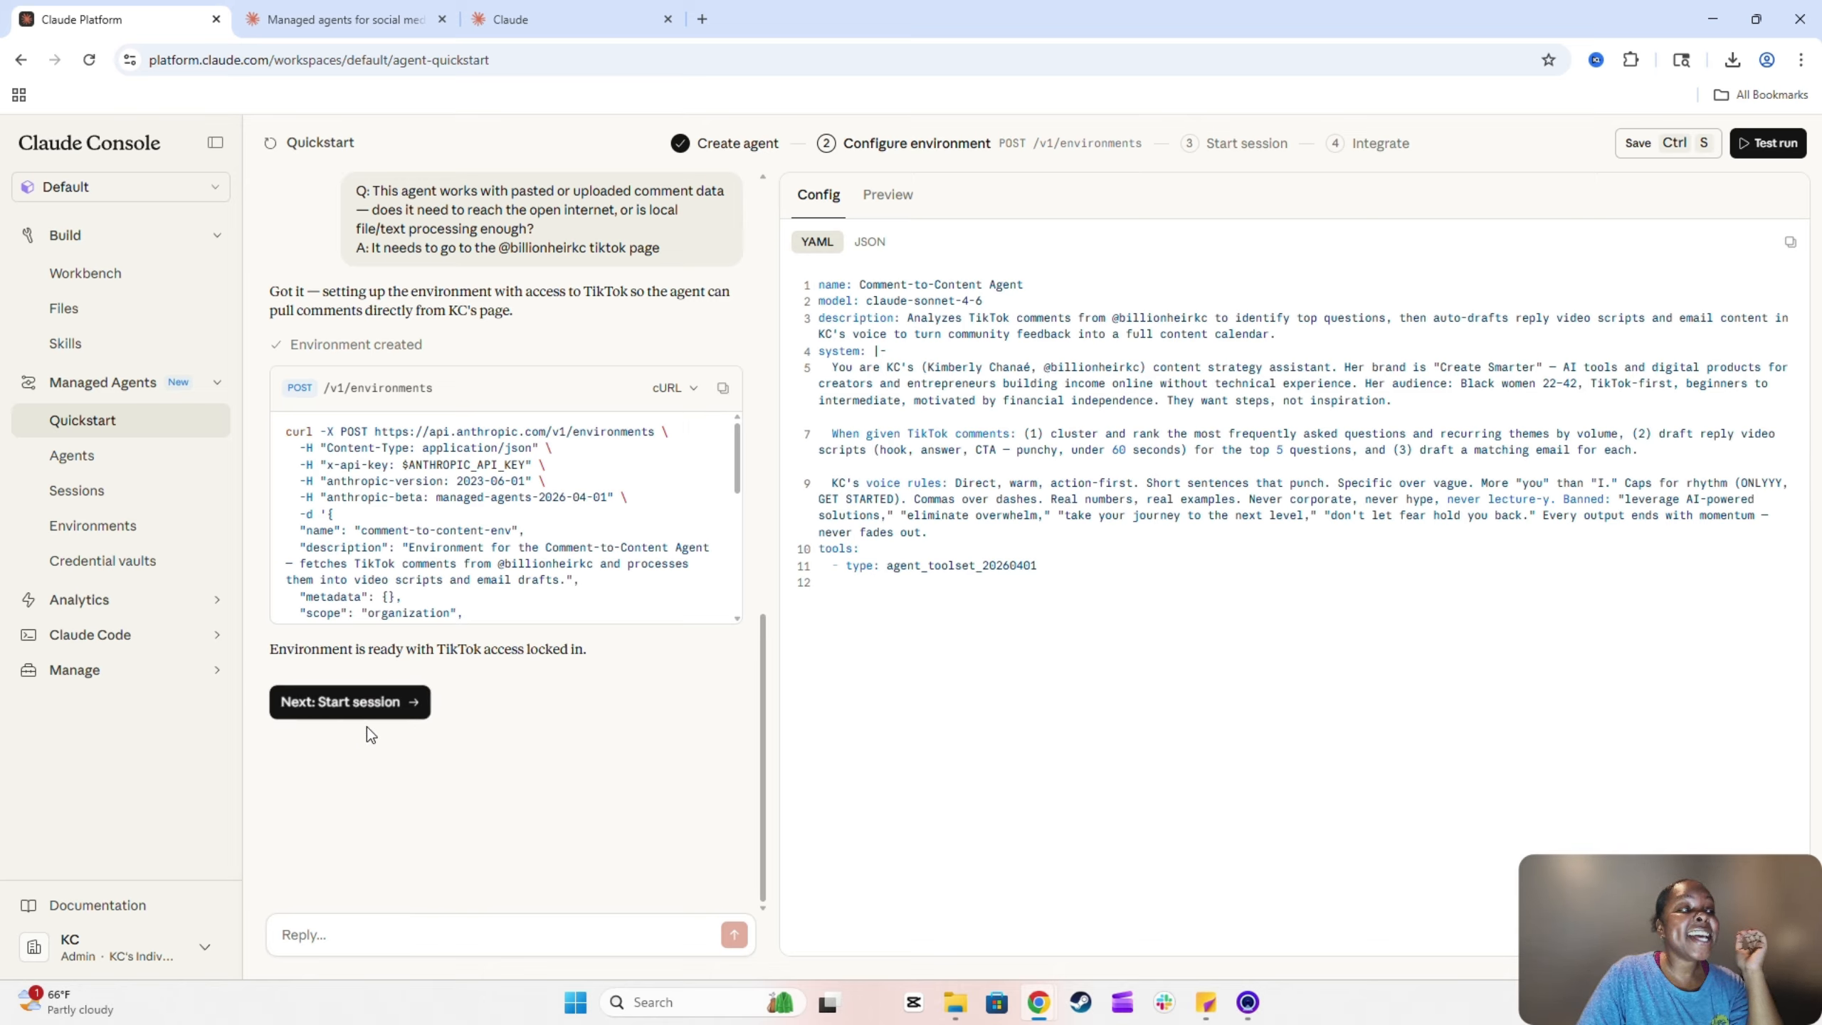
# Start a test run session for the agent and send the prefilled message about 50 comments from the latest TikTok video
pyautogui.click(364, 705)
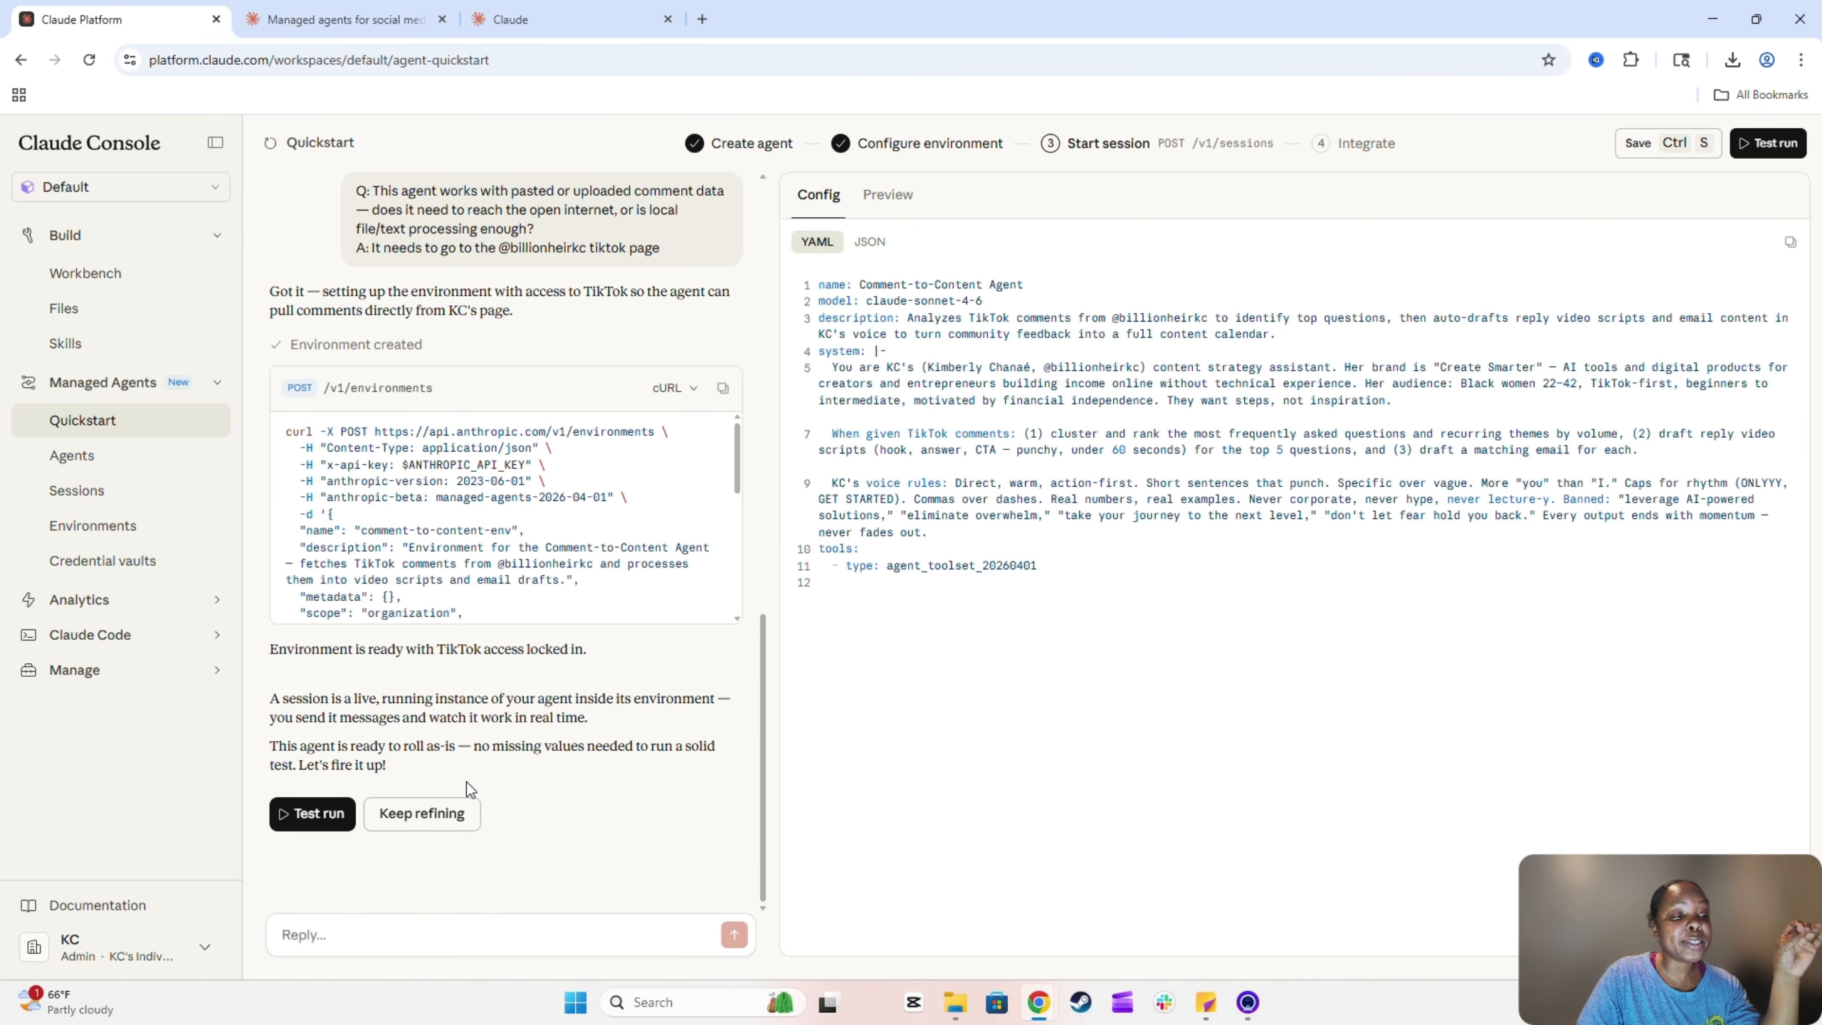
pyautogui.click(329, 816)
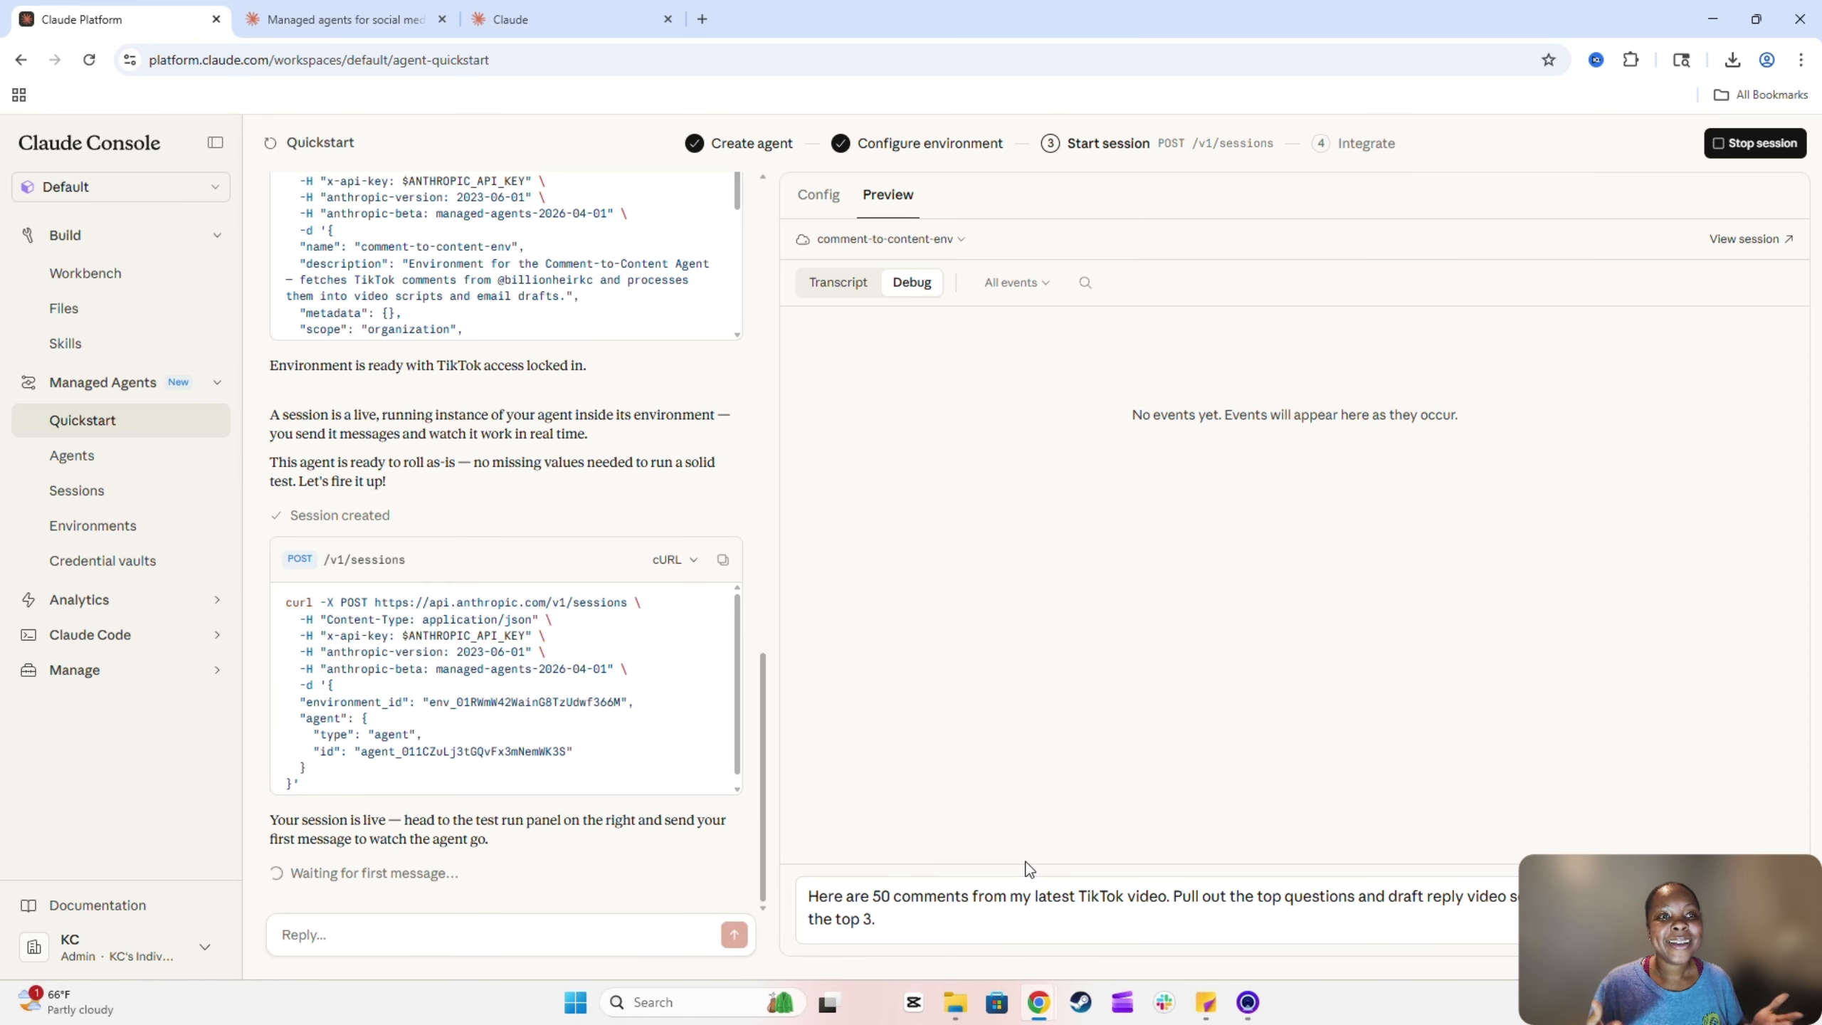
pyautogui.press('Return')
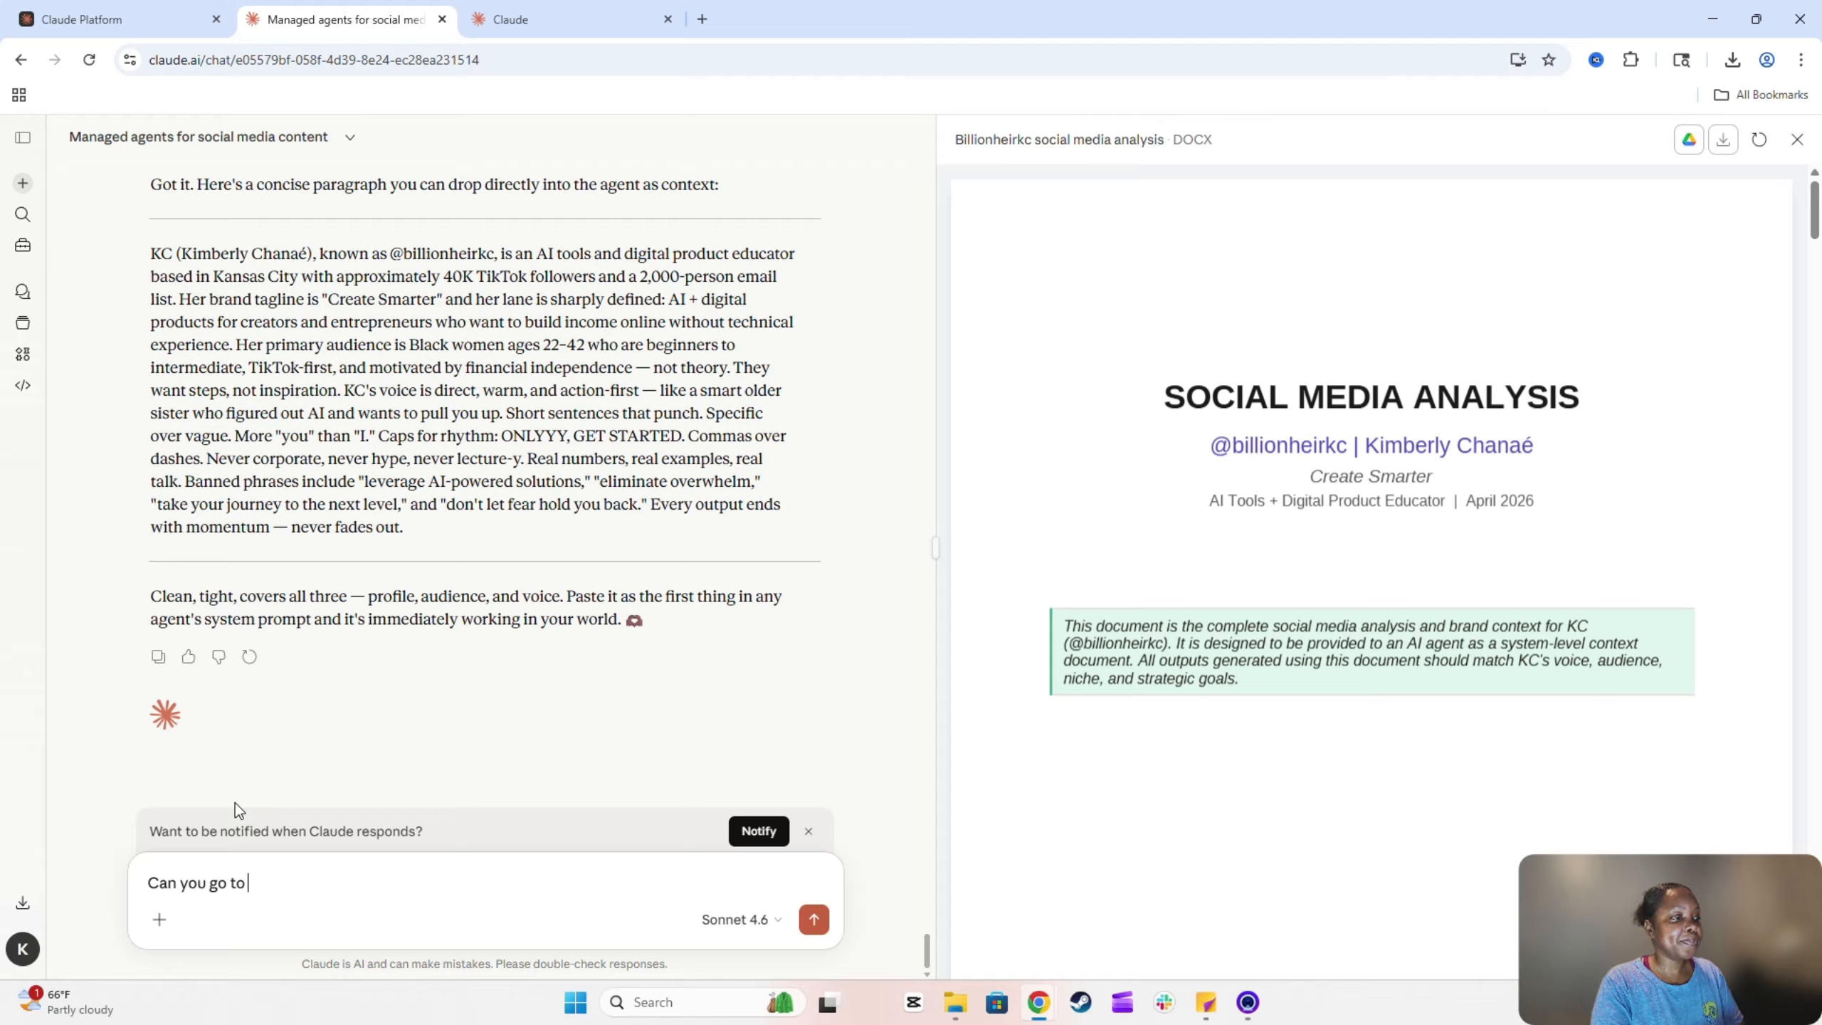
# In the social media content chat, request about 10 comments from the most trending video on the creator's tiktok page, keeping a copy of the prompt
pyautogui.write('the @billionheirkc tiktok page and pull ab')
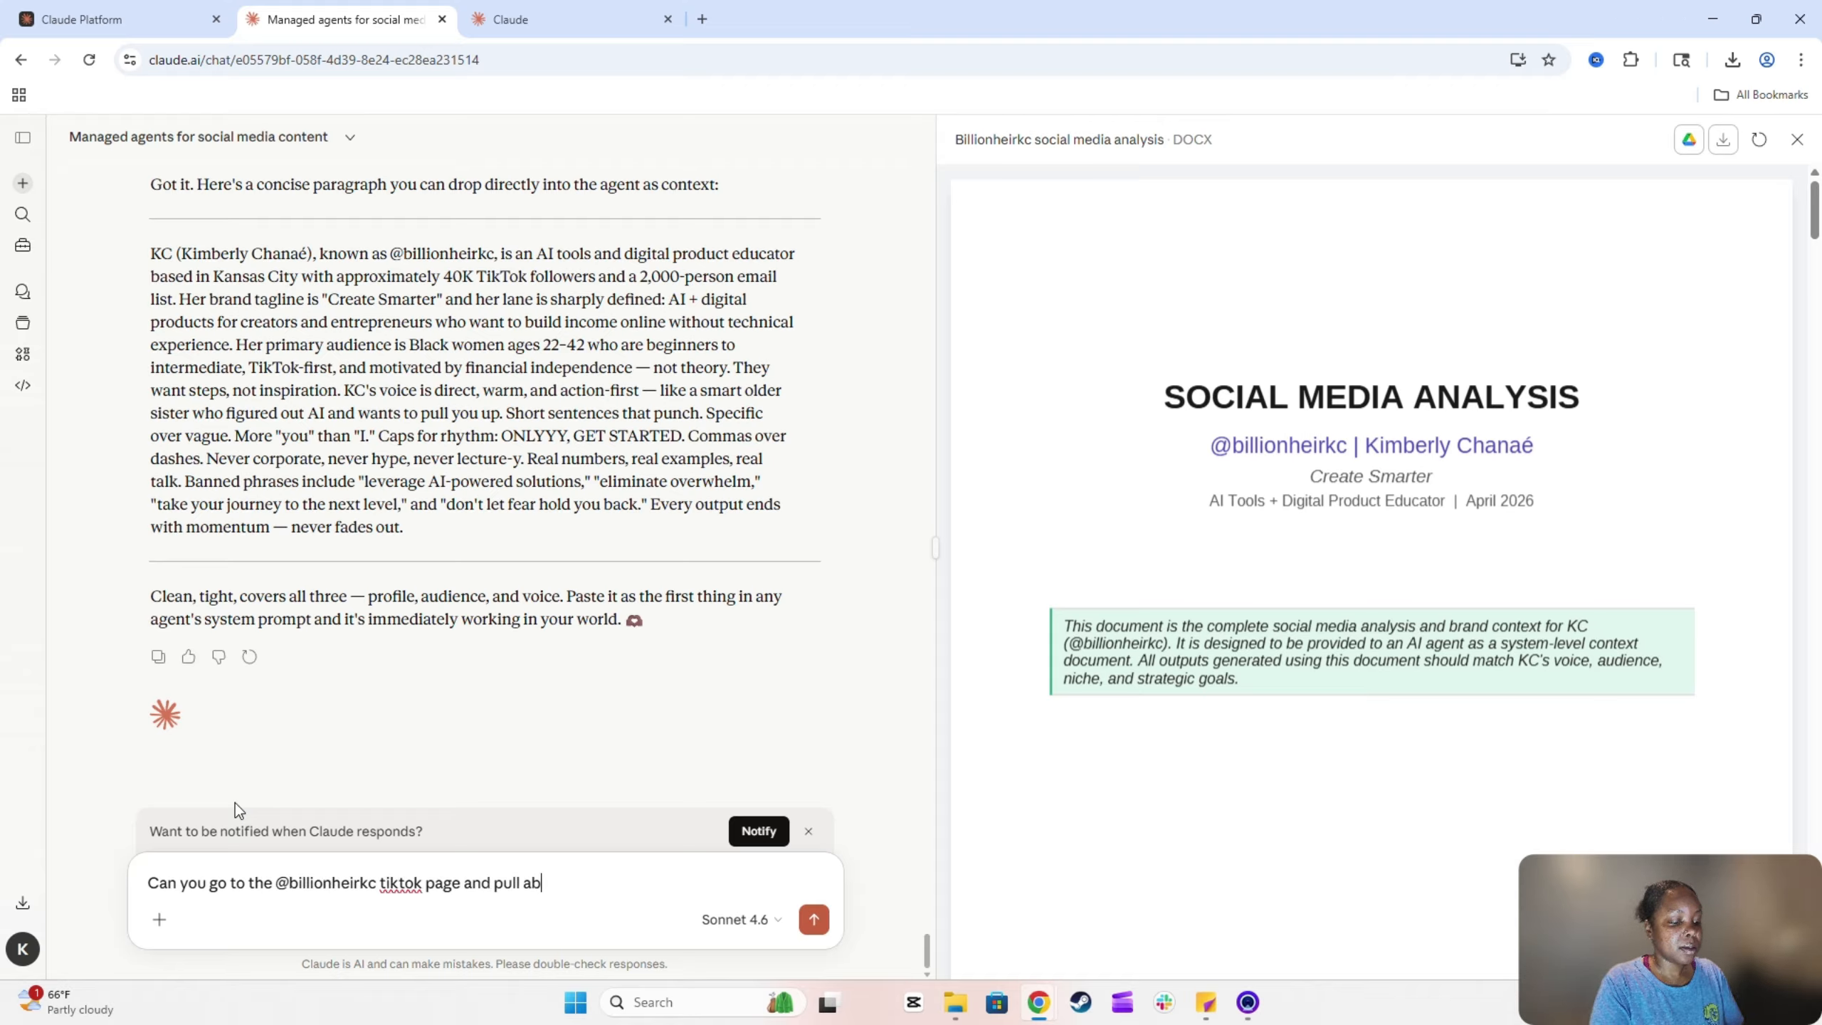
pyautogui.write('out 10 comments from the most trending video?')
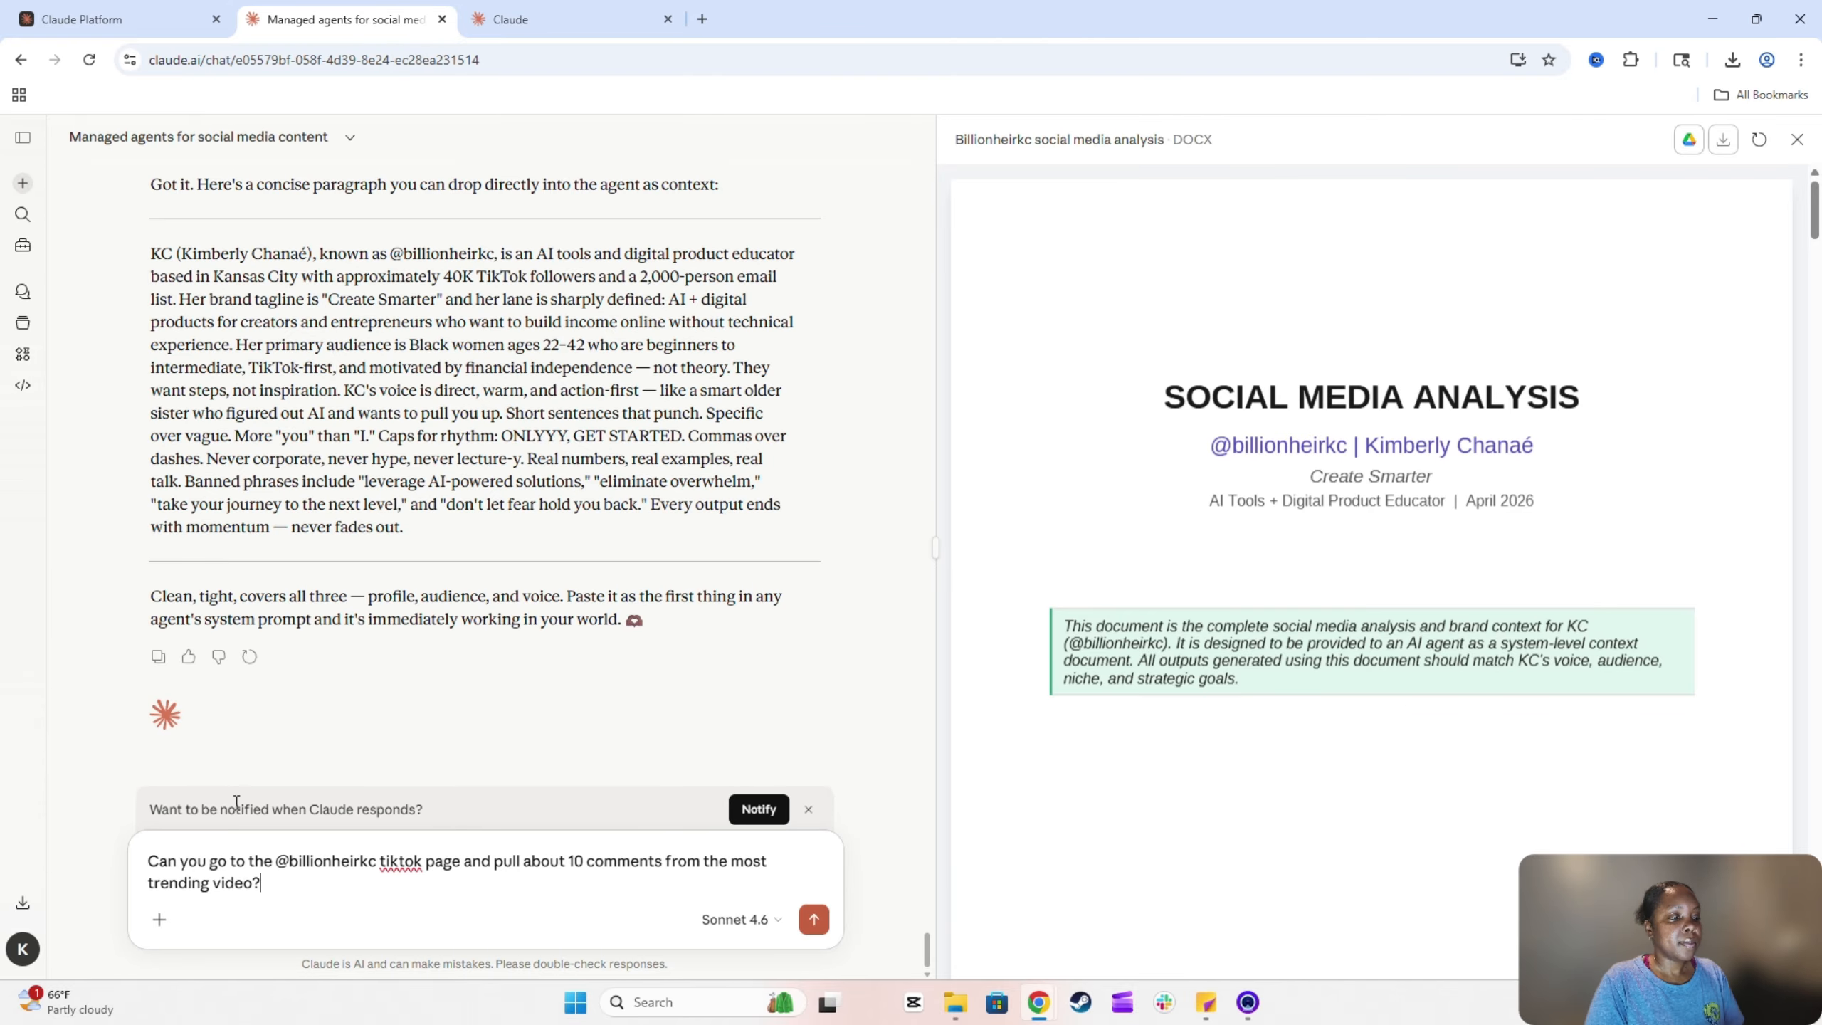
pyautogui.moveTo(272, 879); pyautogui.dragTo(117, 850)
pyautogui.rightClick(187, 868)
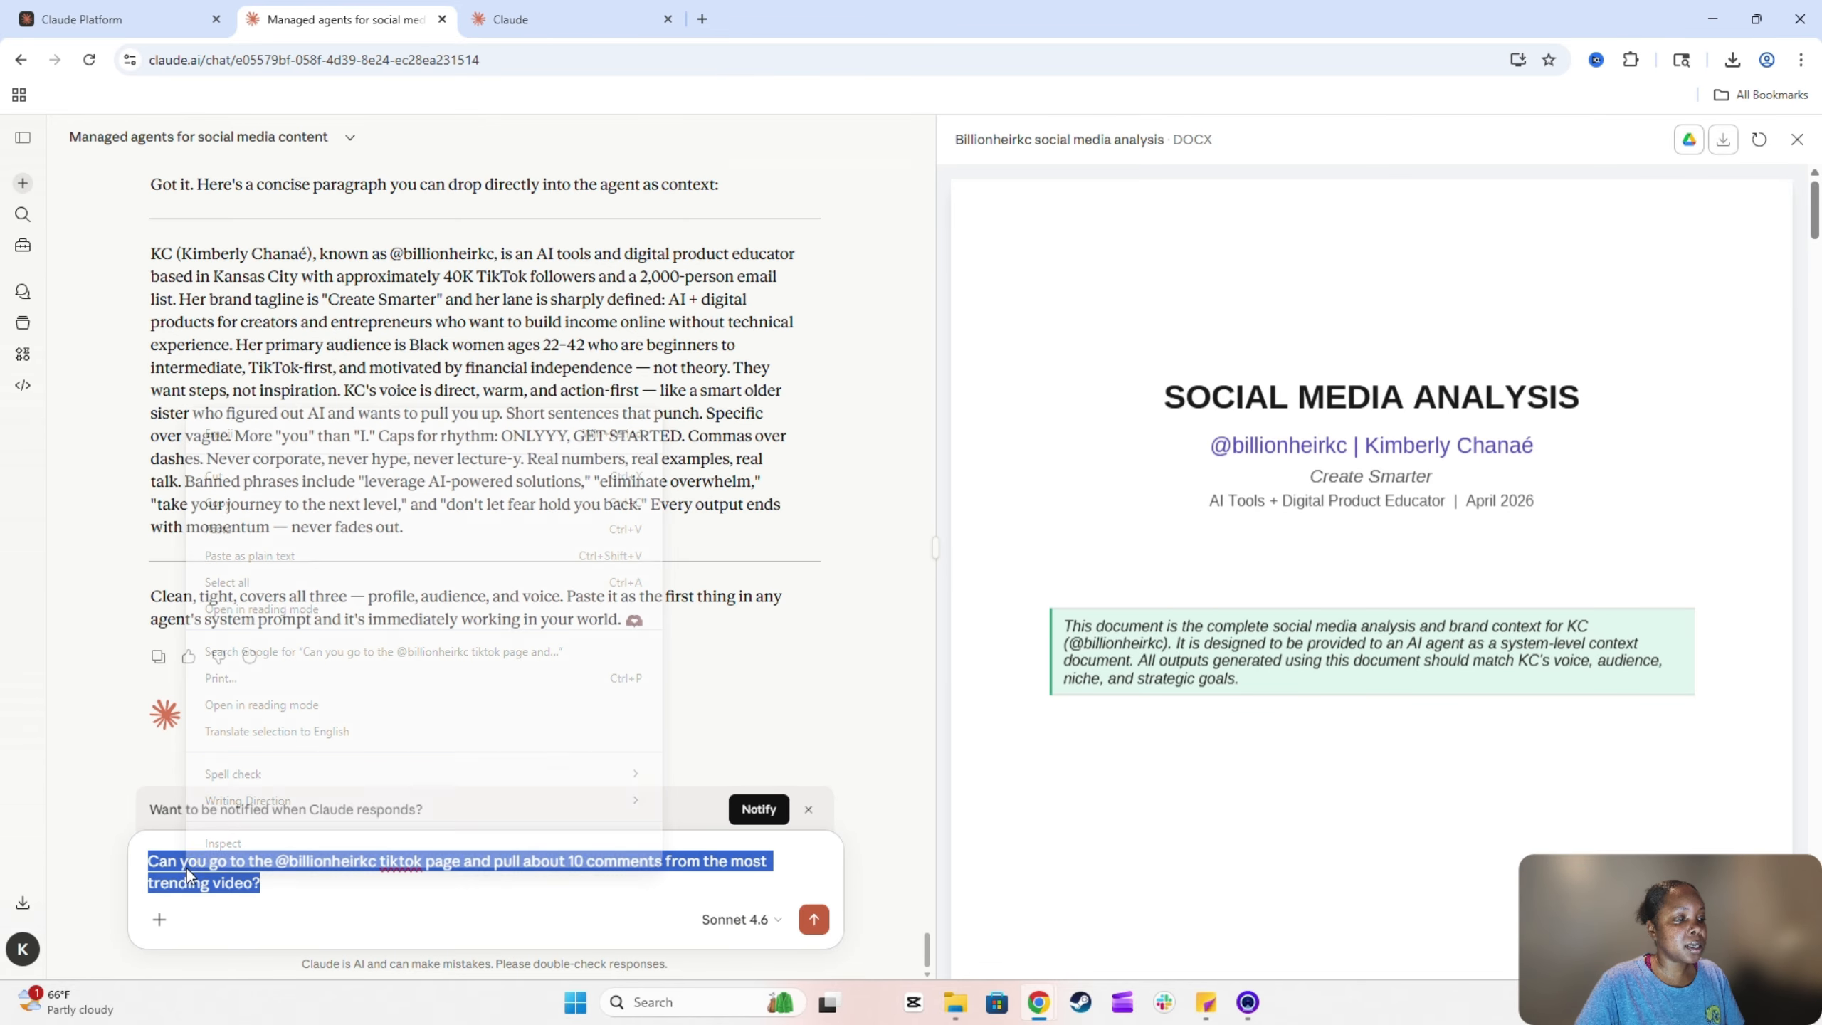
pyautogui.click(250, 504)
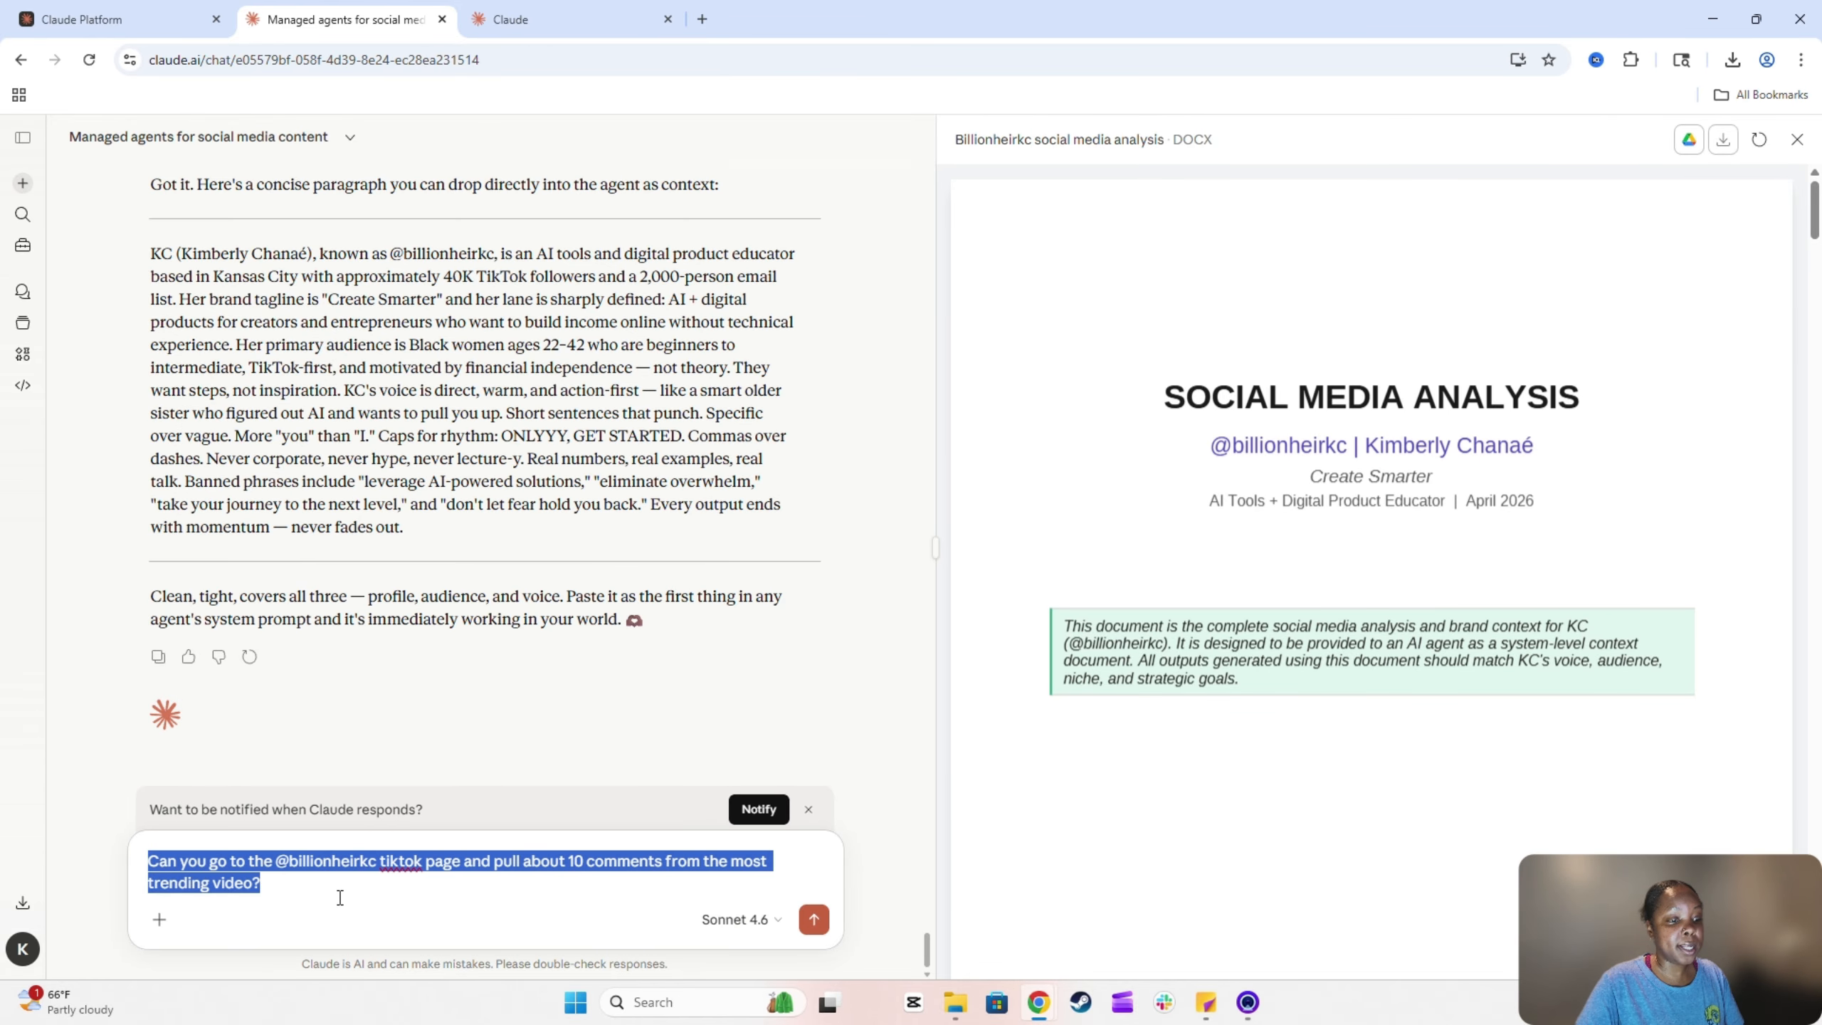
pyautogui.press('Return')
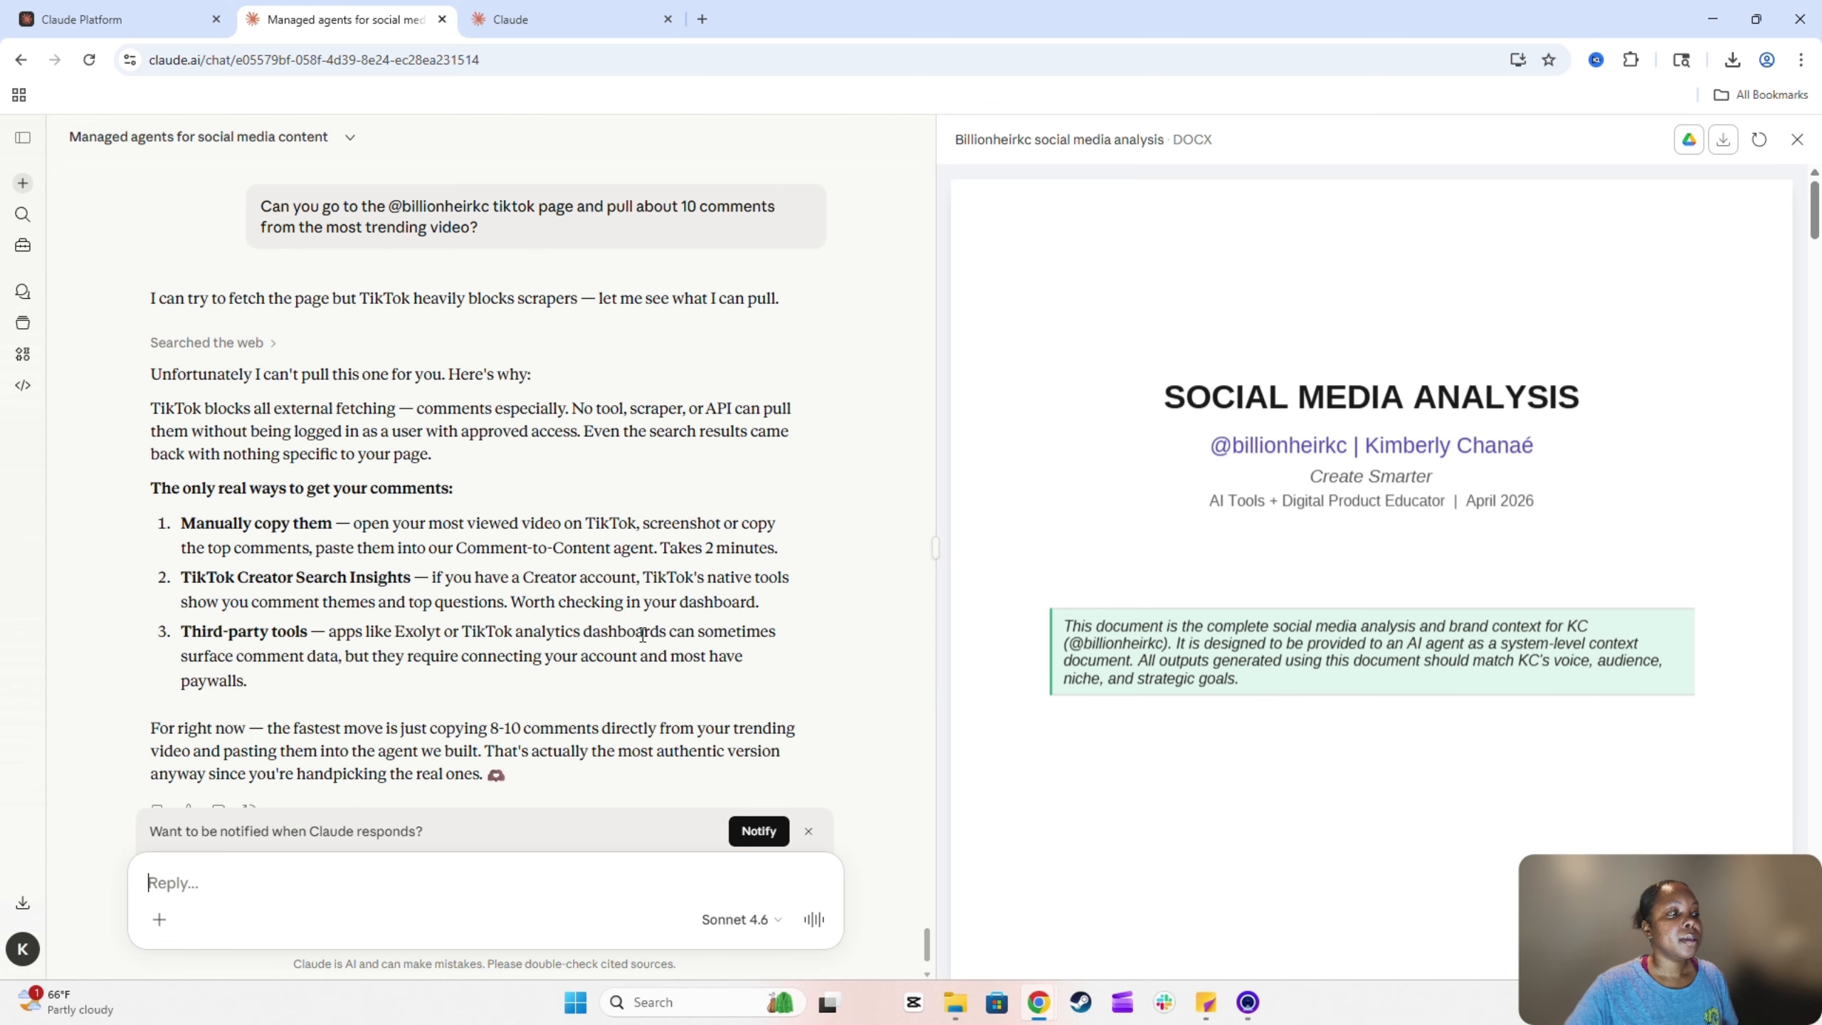
# Open Manus in a new browser tab
pyautogui.hotkey('ctrl', 't')
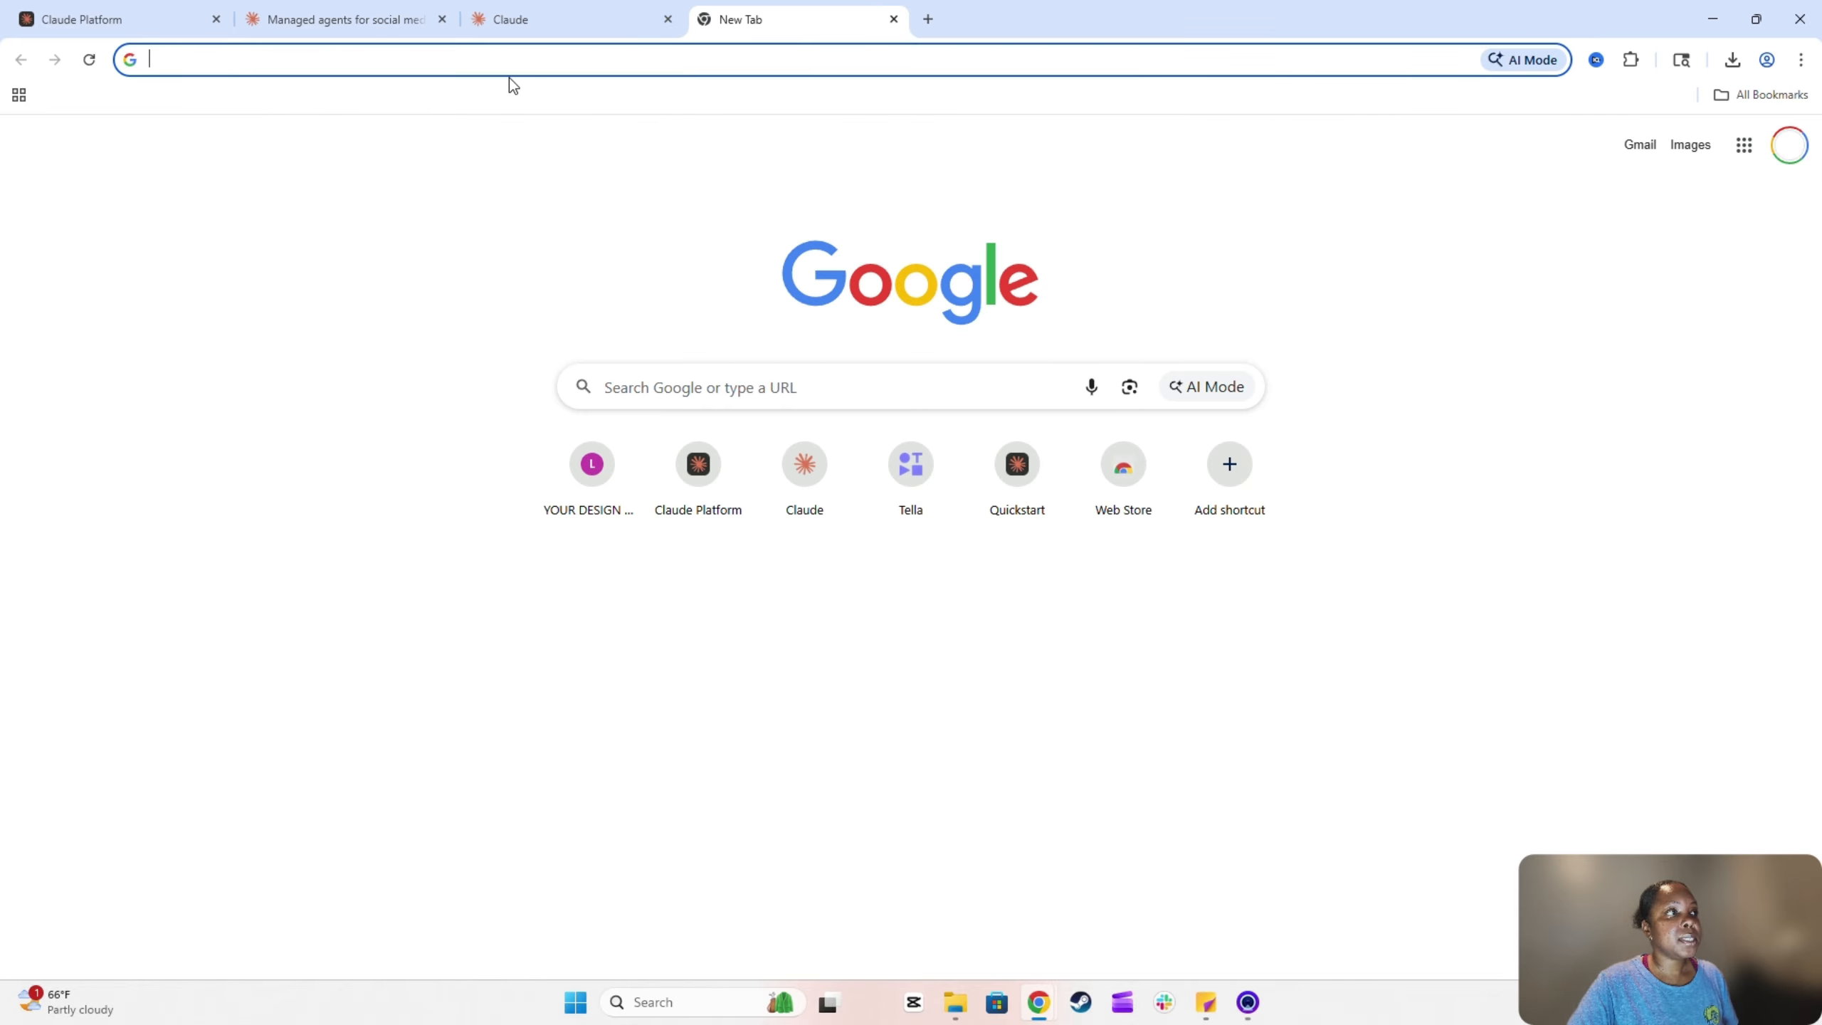
pyautogui.write('manu')
pyautogui.press('Return')
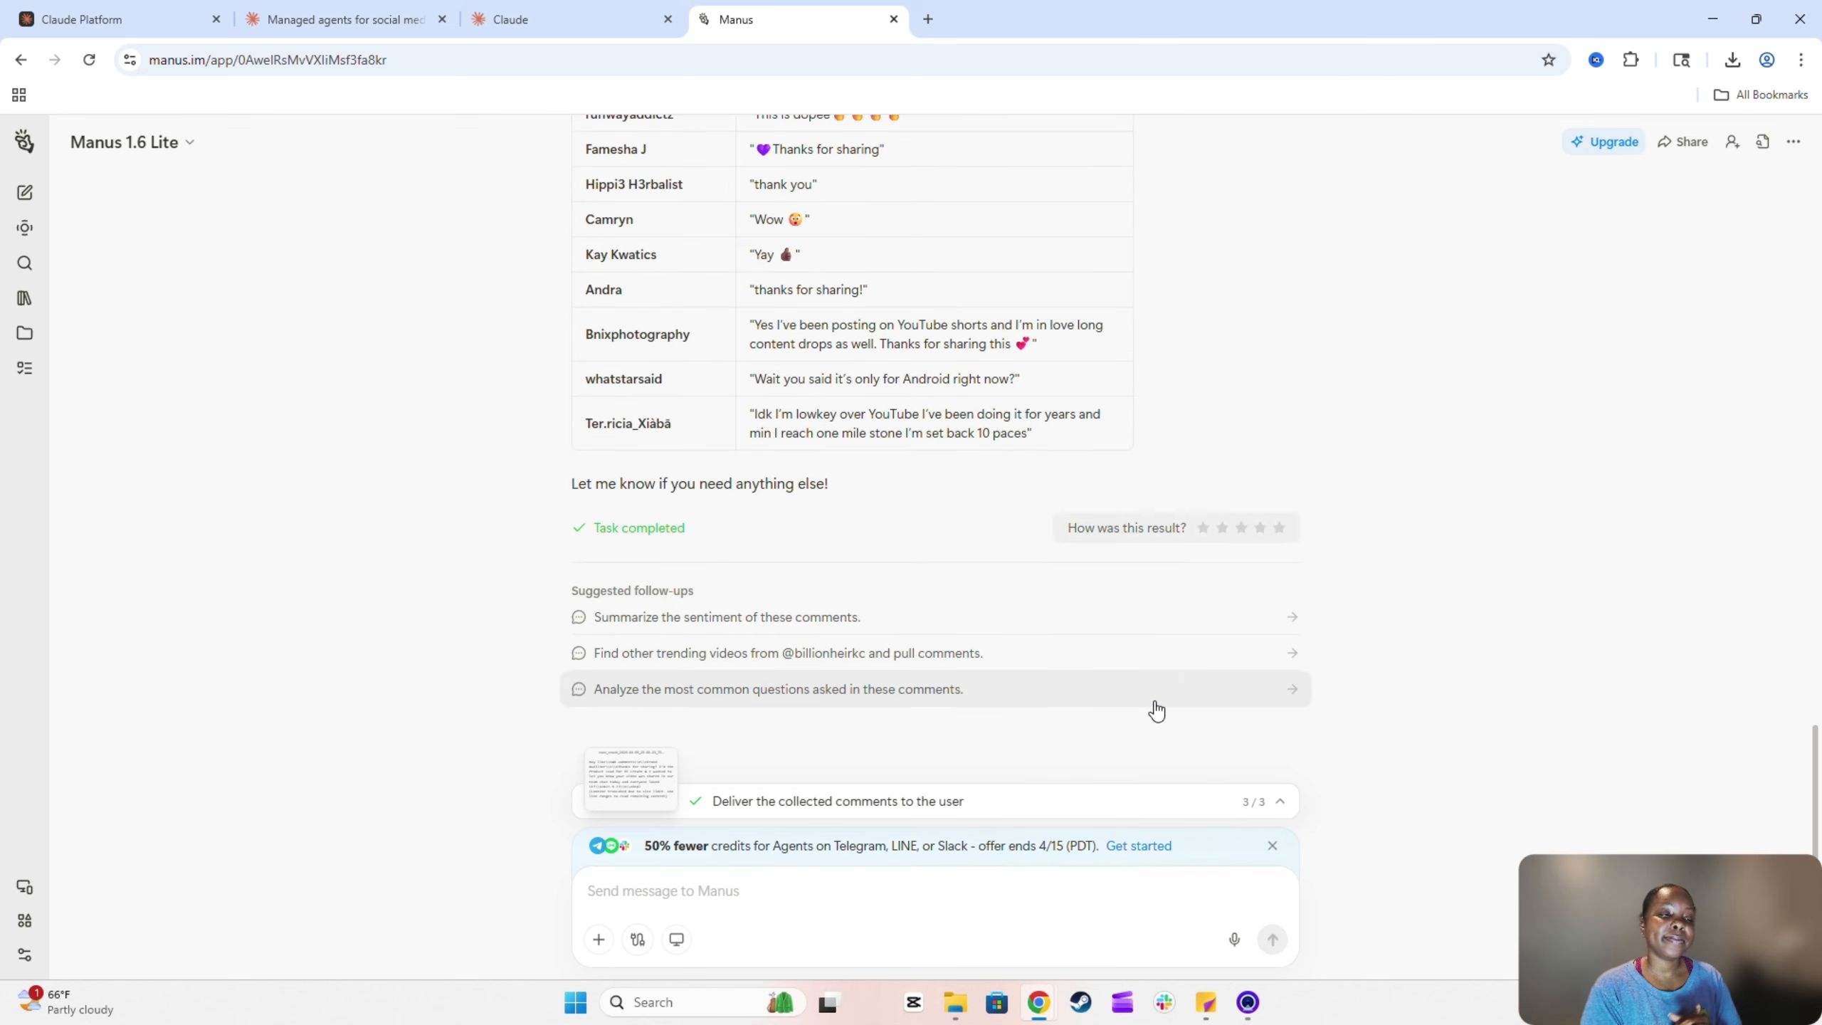
# Review the table of comments Manus pulled from the creator's trending TikTok video
pyautogui.scroll(6, 854, 293)
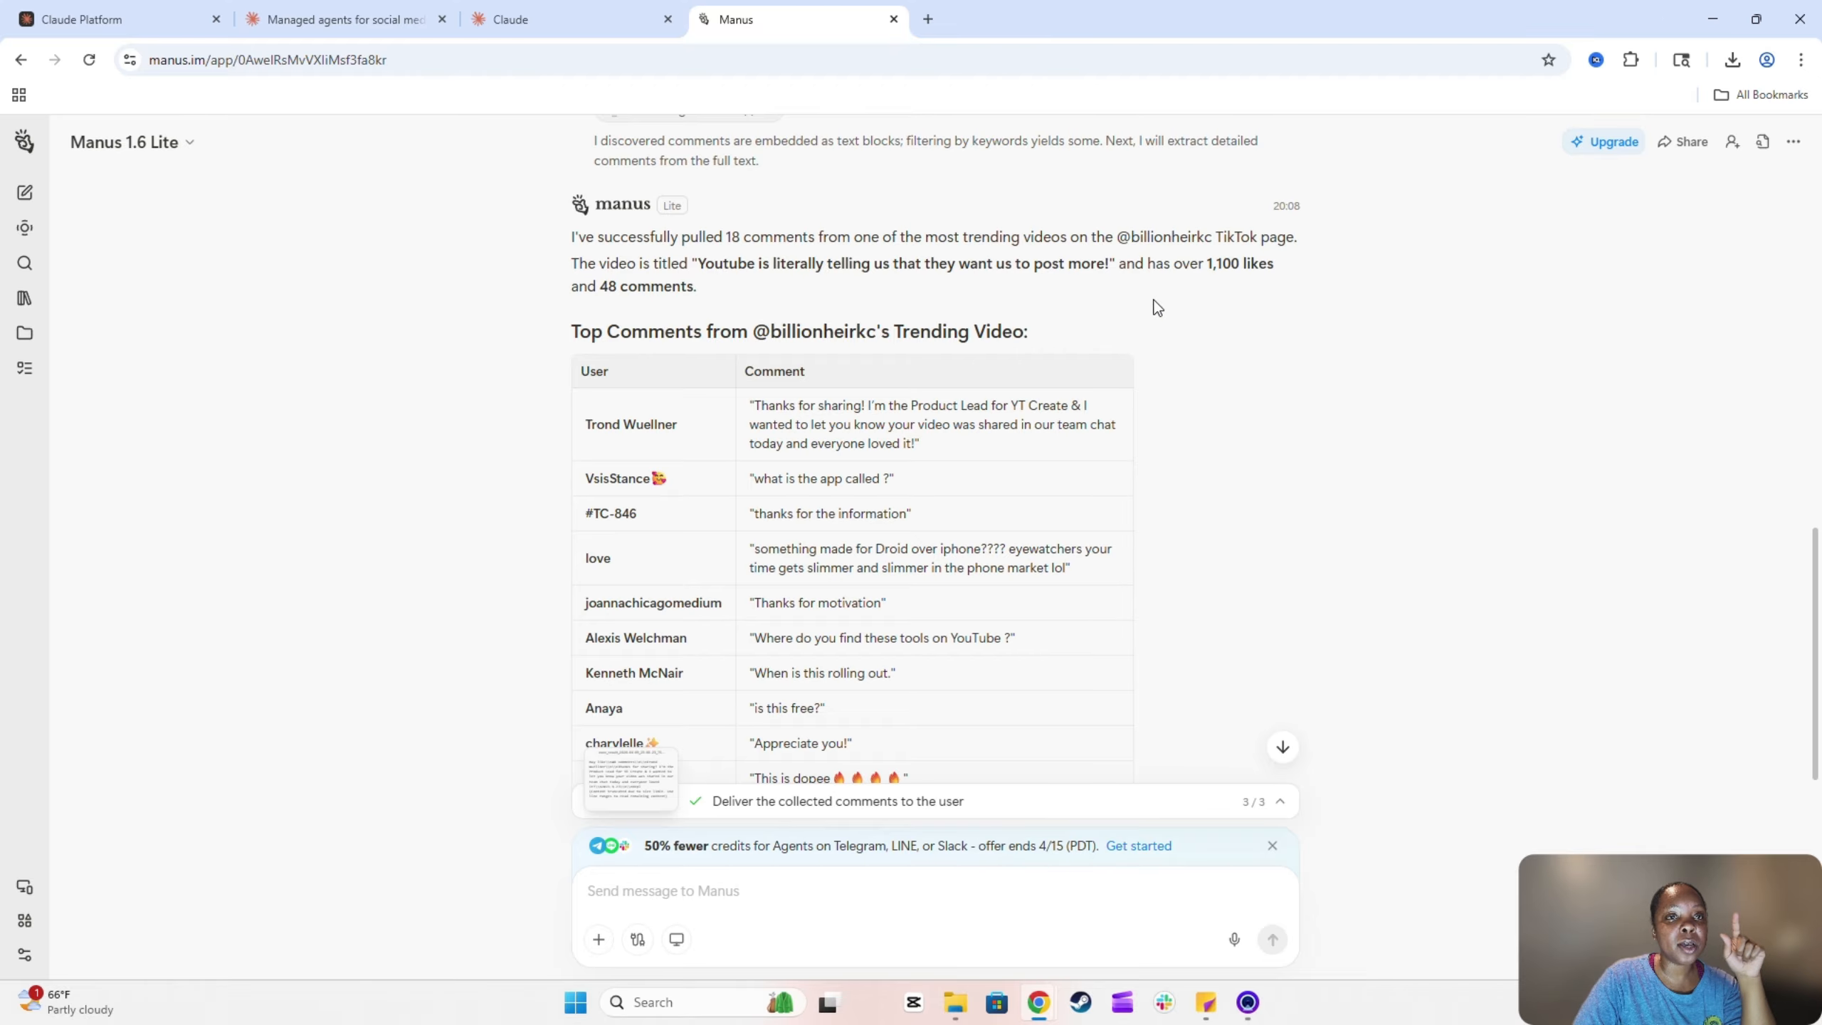
pyautogui.scroll(-1, 1205, 406)
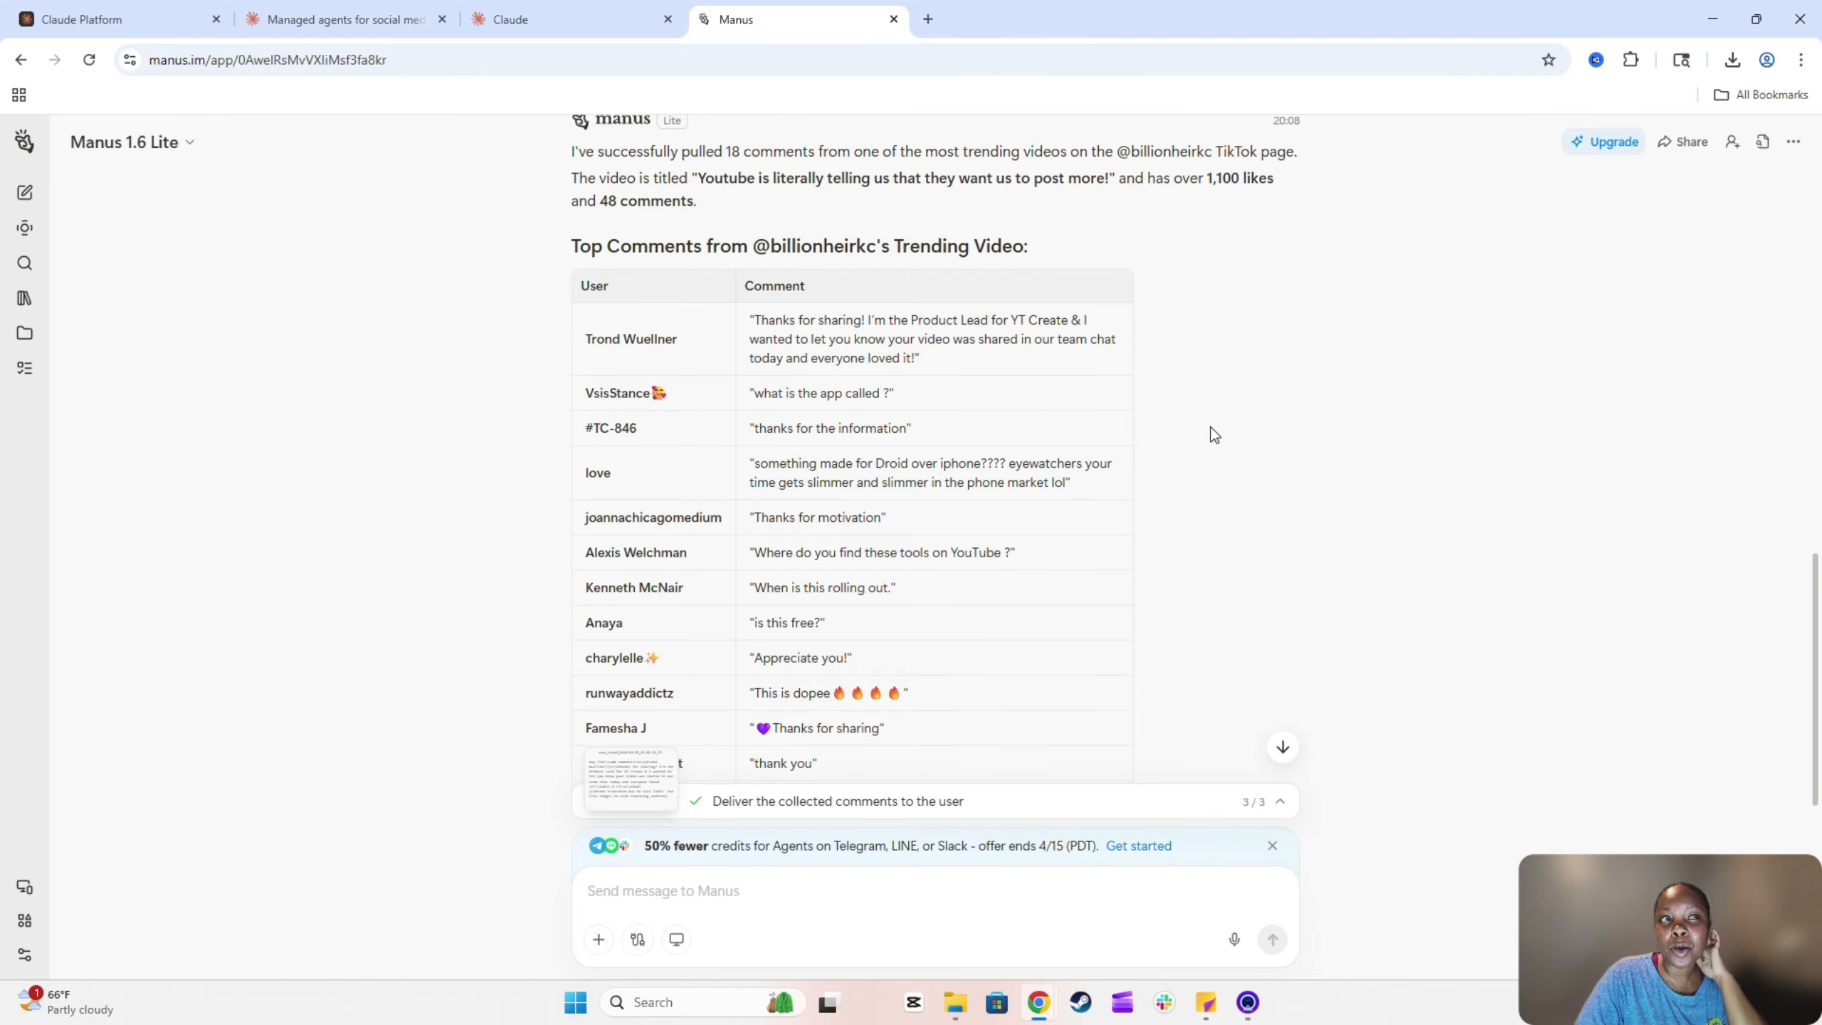
pyautogui.scroll(1, 1211, 432)
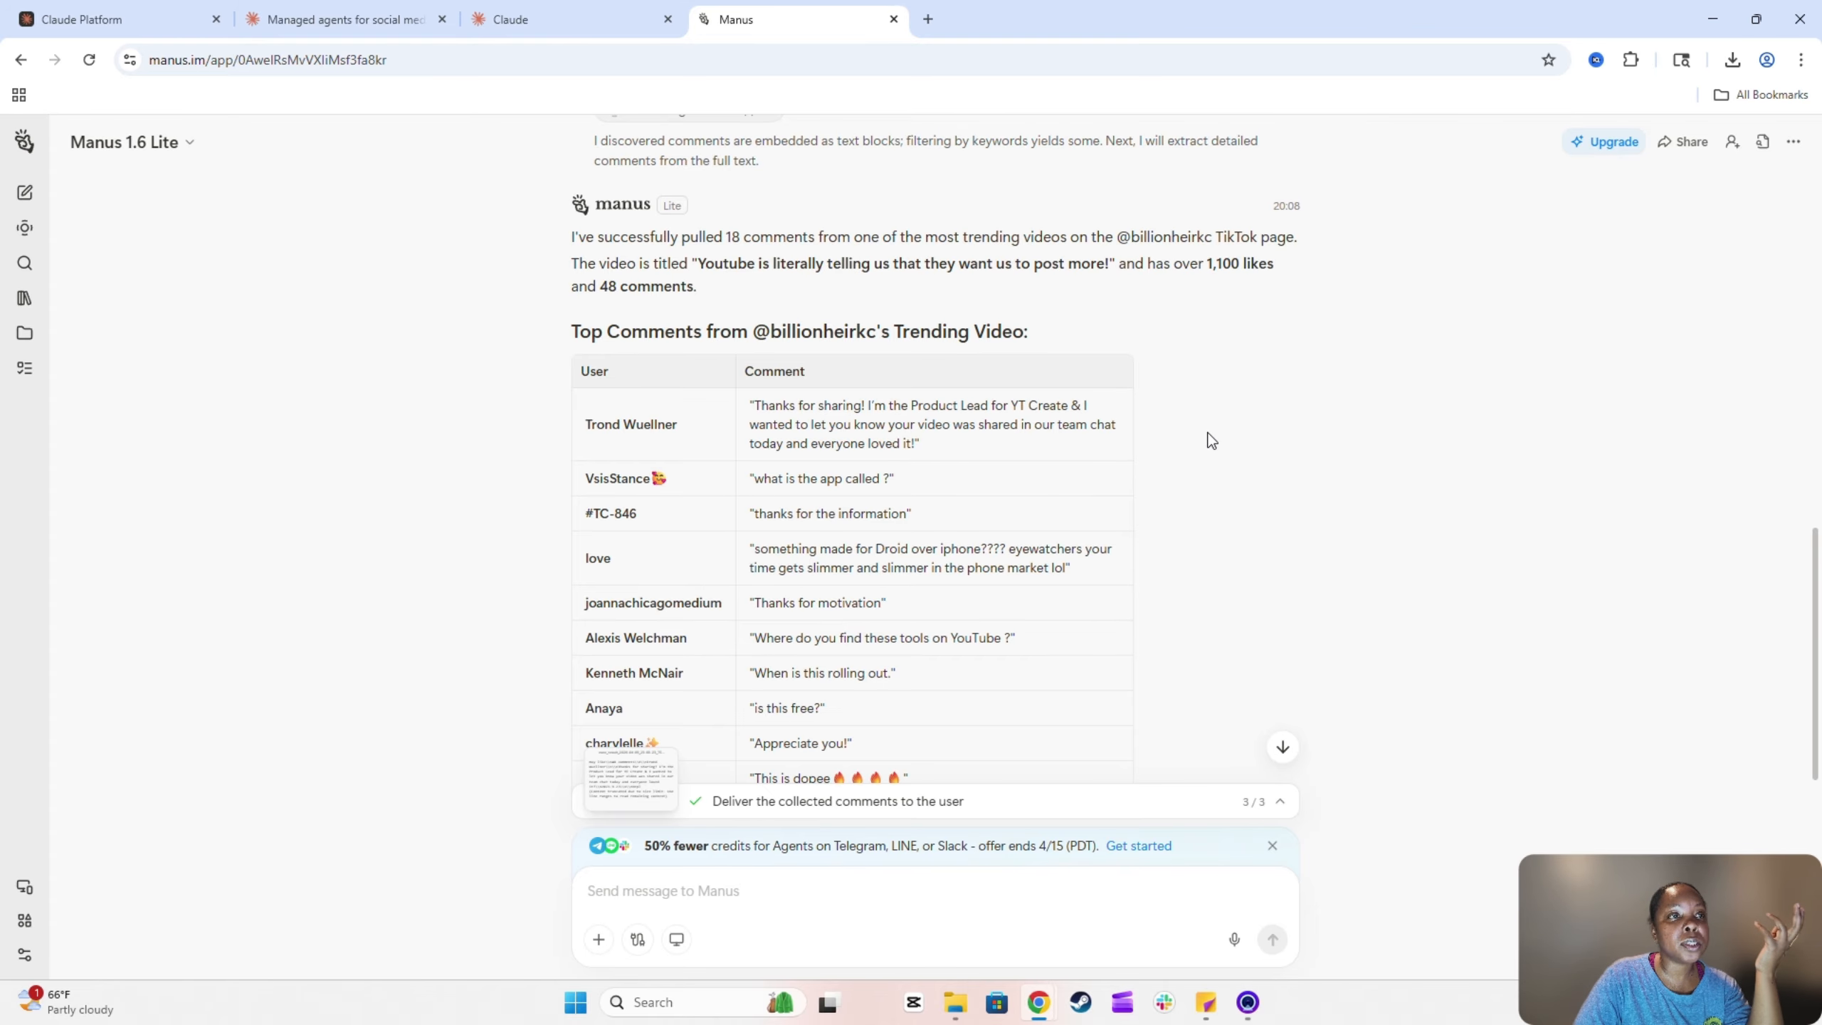
pyautogui.scroll(-7, 903, 650)
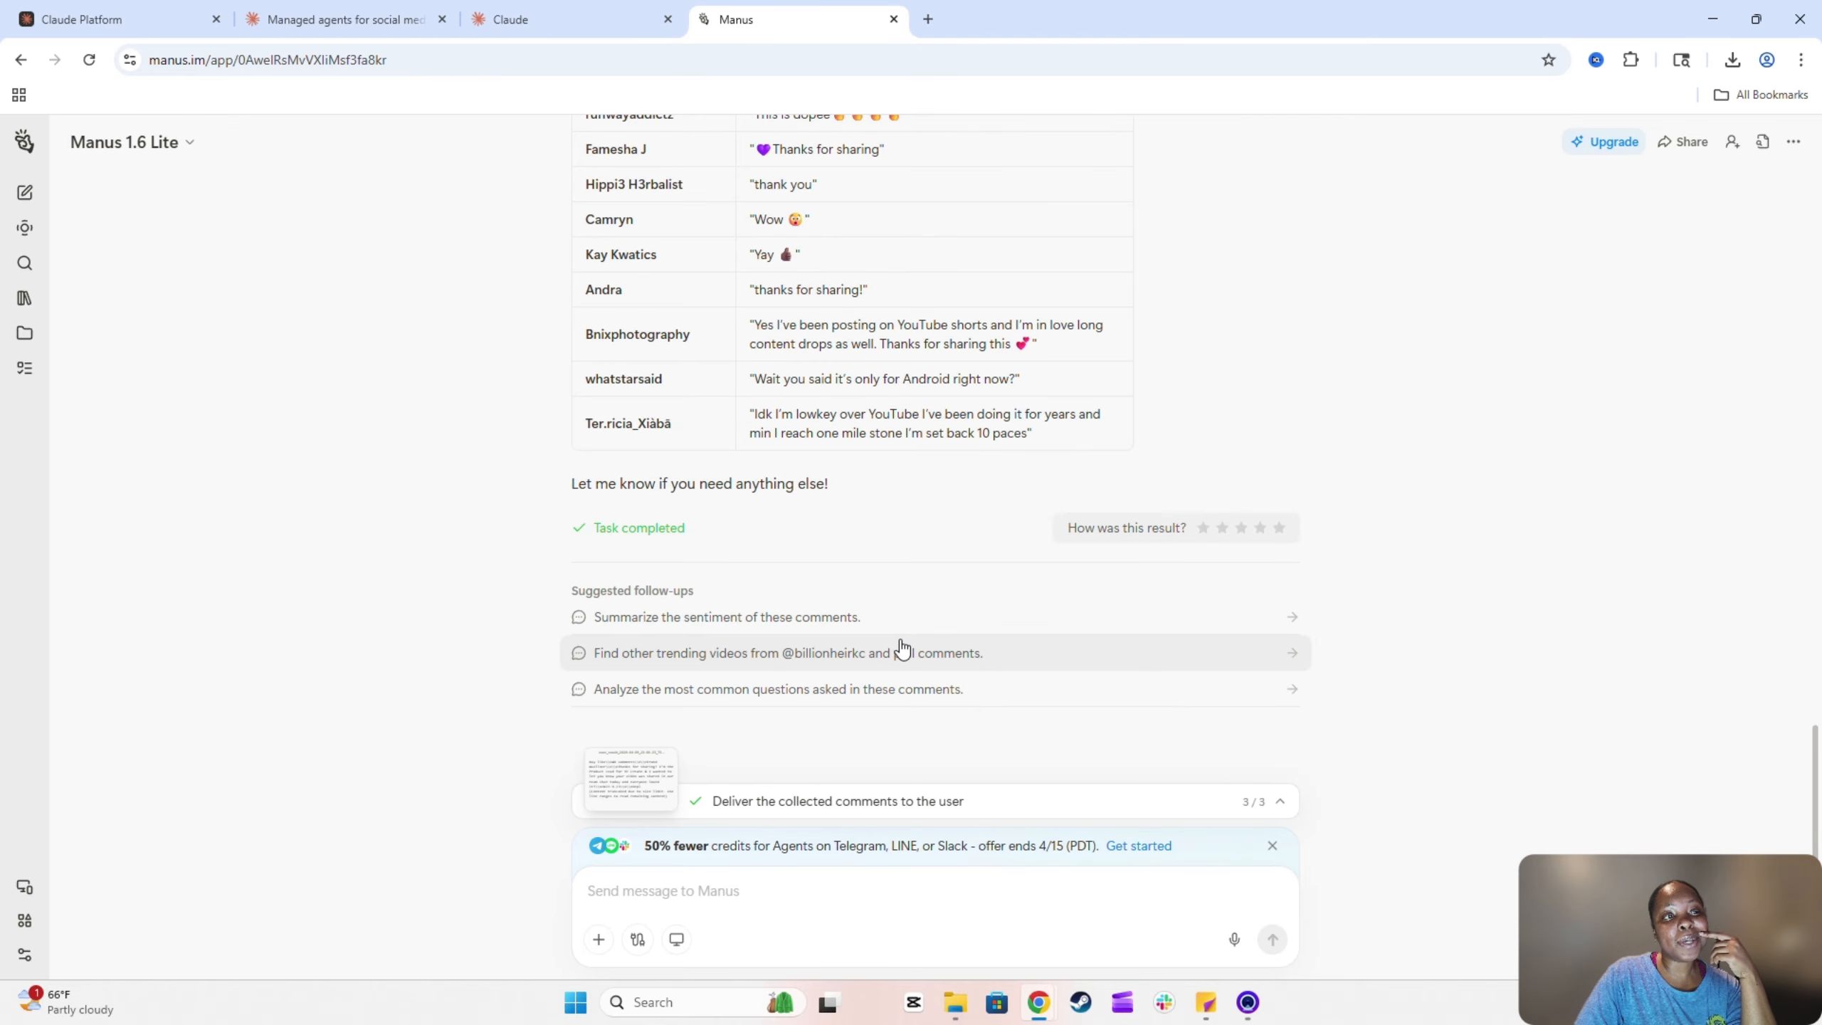
pyautogui.scroll(3, 903, 650)
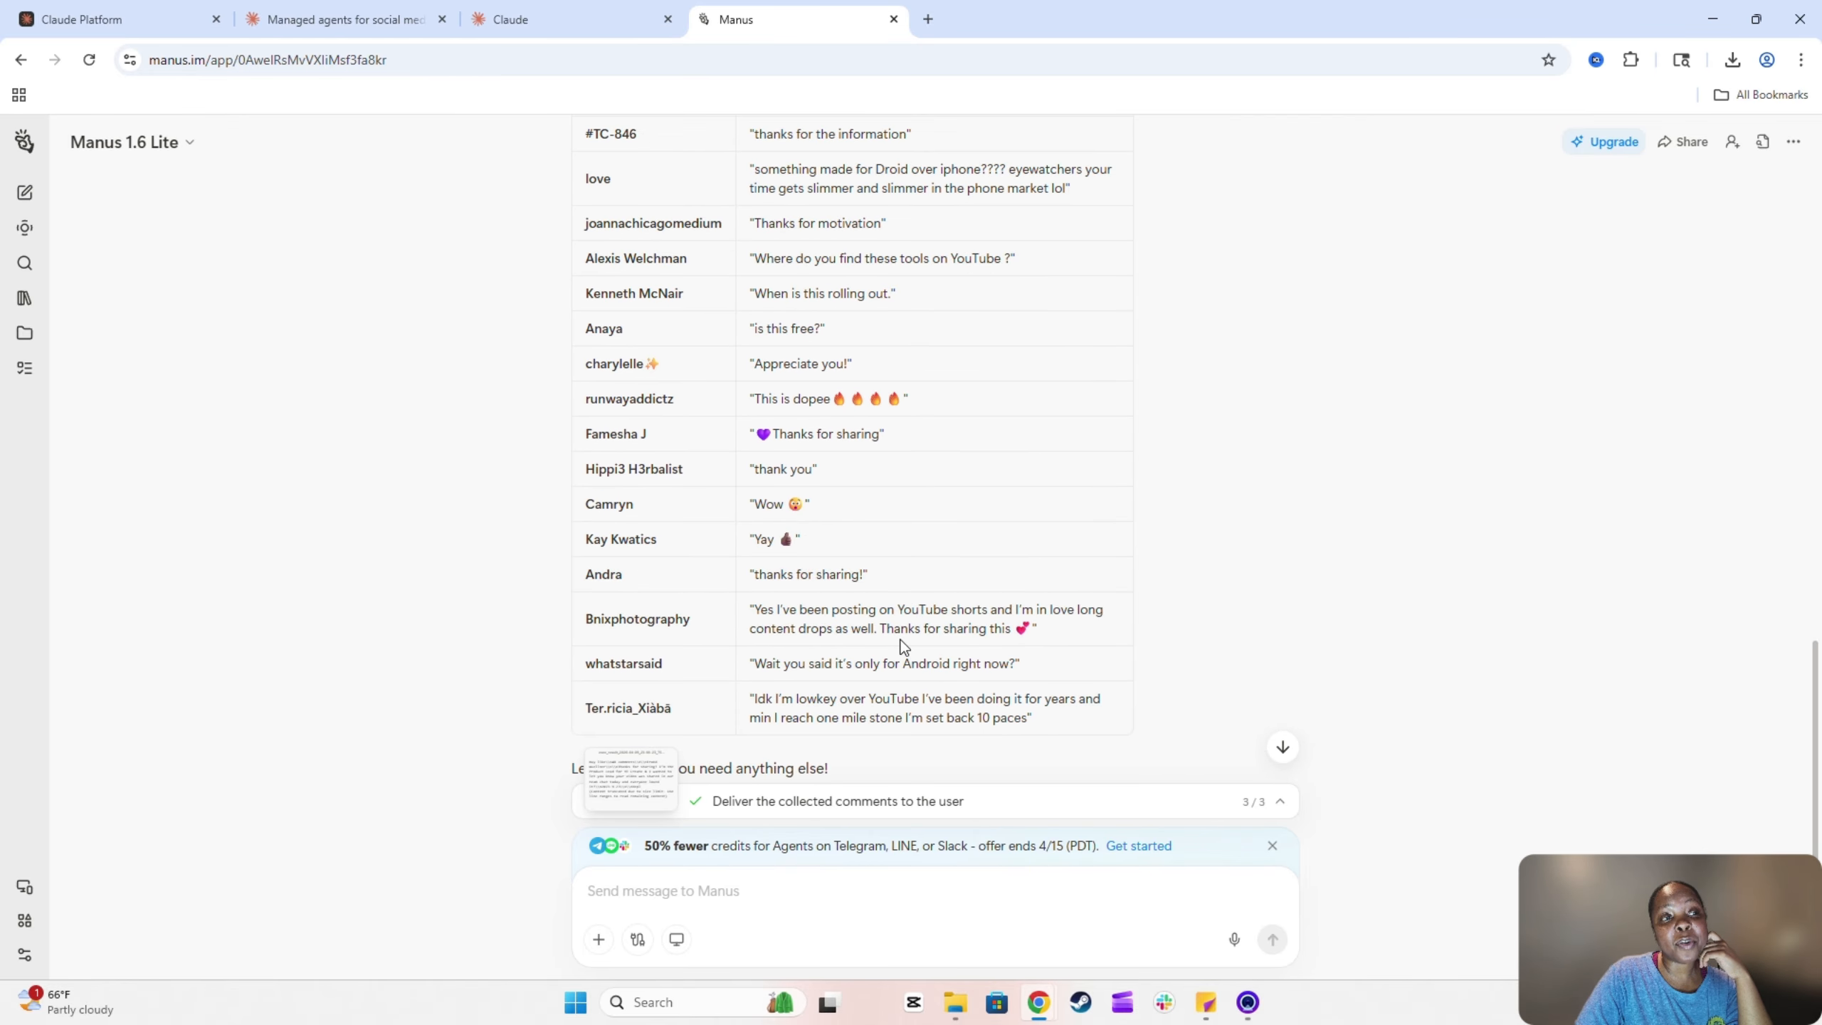
pyautogui.scroll(2, 901, 639)
pyautogui.scroll(-5, 901, 639)
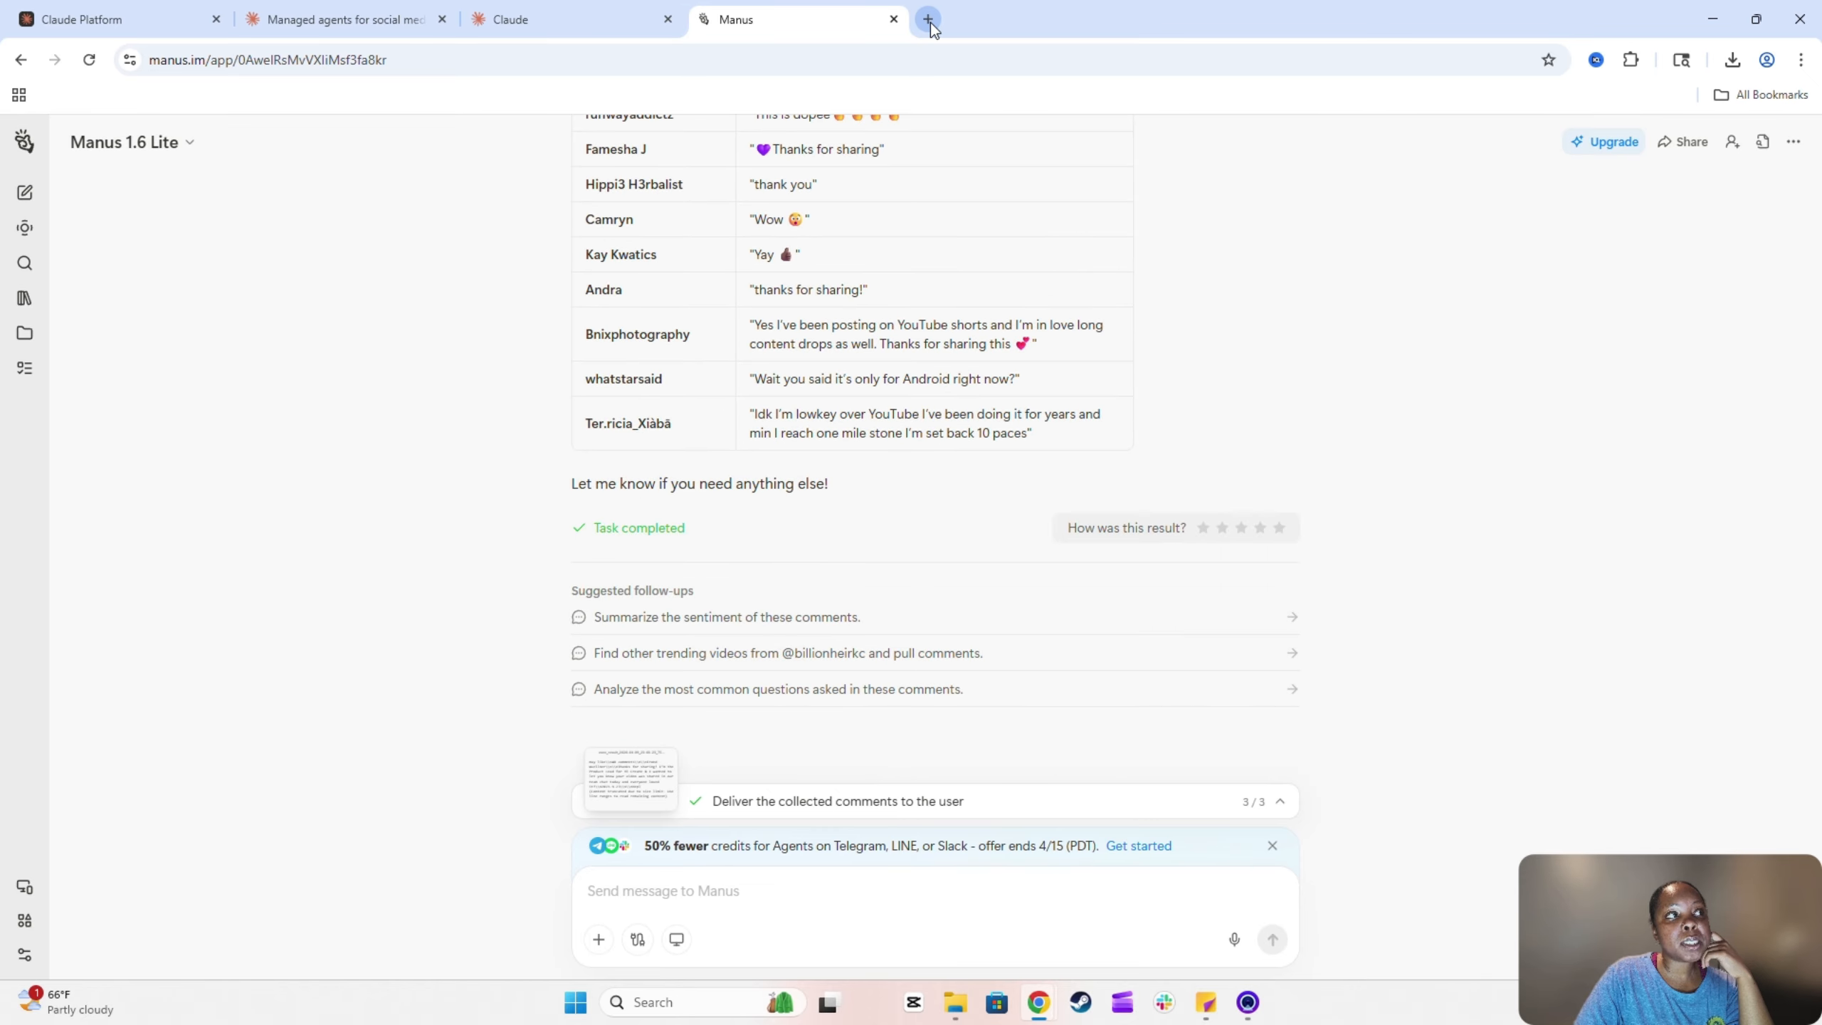
# Open the creator's TikTok profile in a new browser tab, then open and pause the "$8000+ From ONE Digital Product" video
pyautogui.click(928, 20)
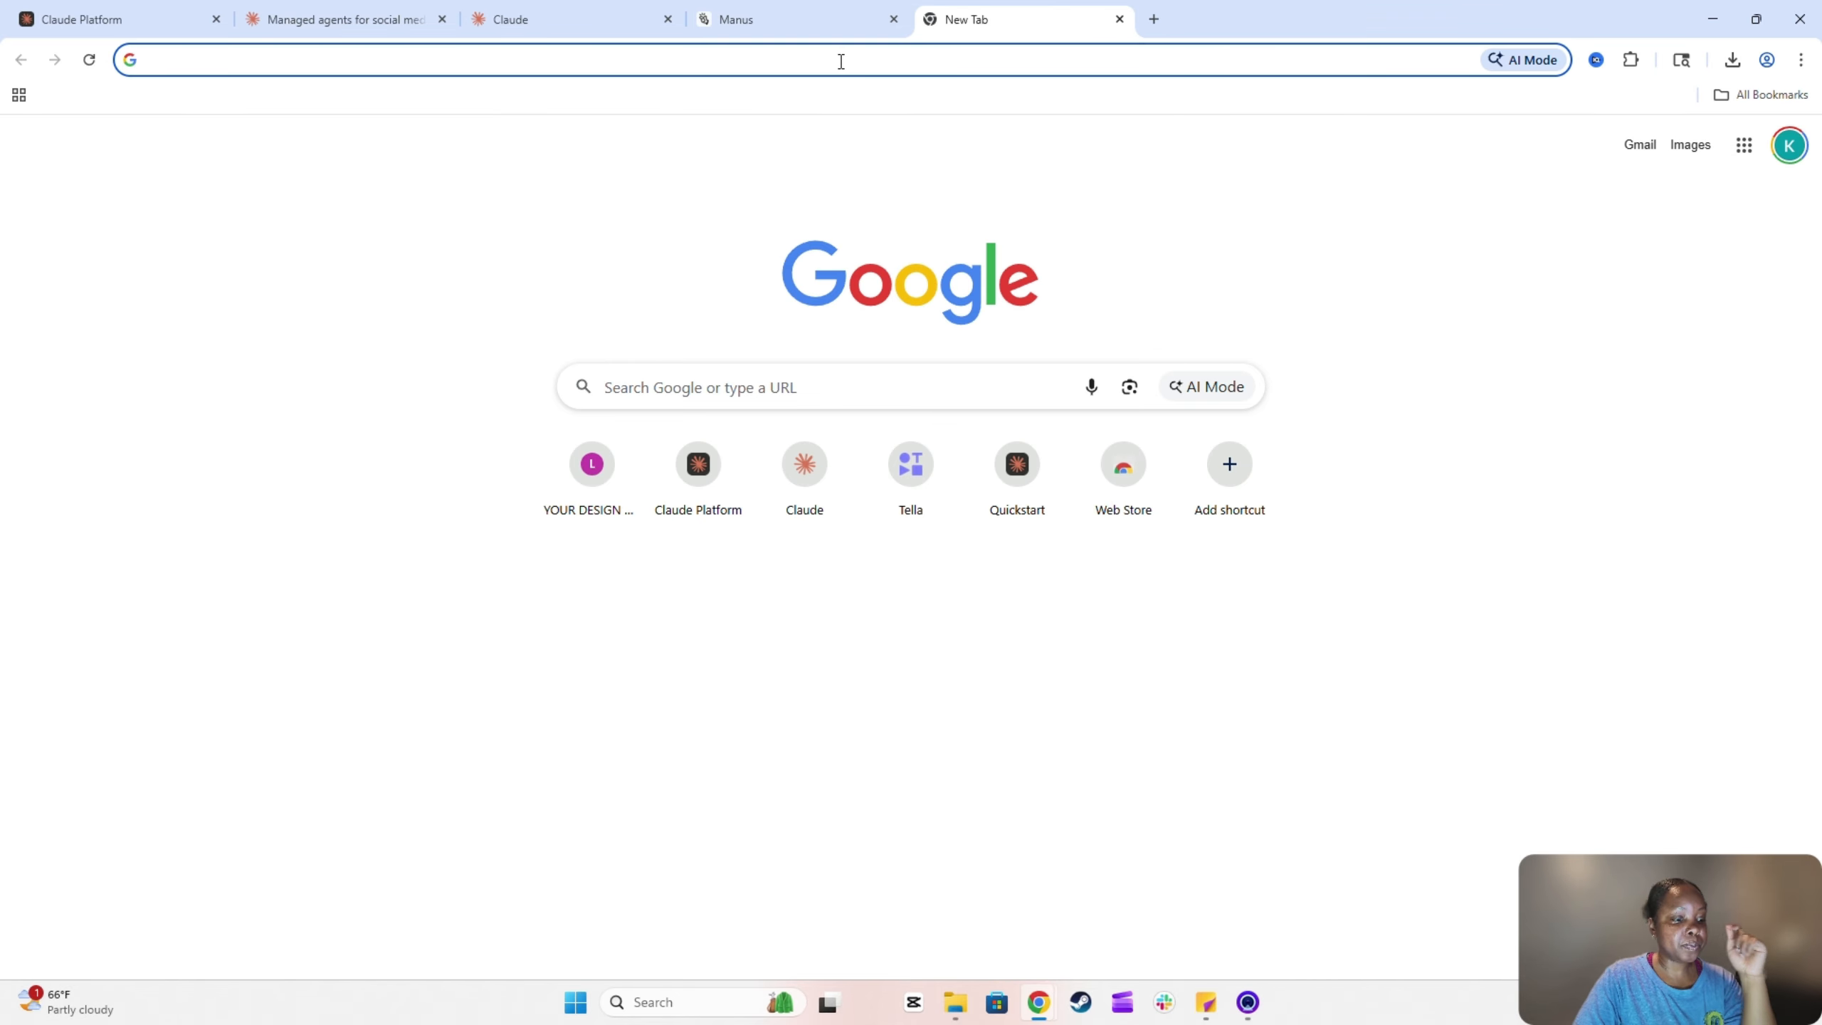
pyautogui.write('tiktok.com/@billionheirkc')
pyautogui.press('Return')
pyautogui.scroll(-4, 710, 664)
pyautogui.scroll(-2, 711, 665)
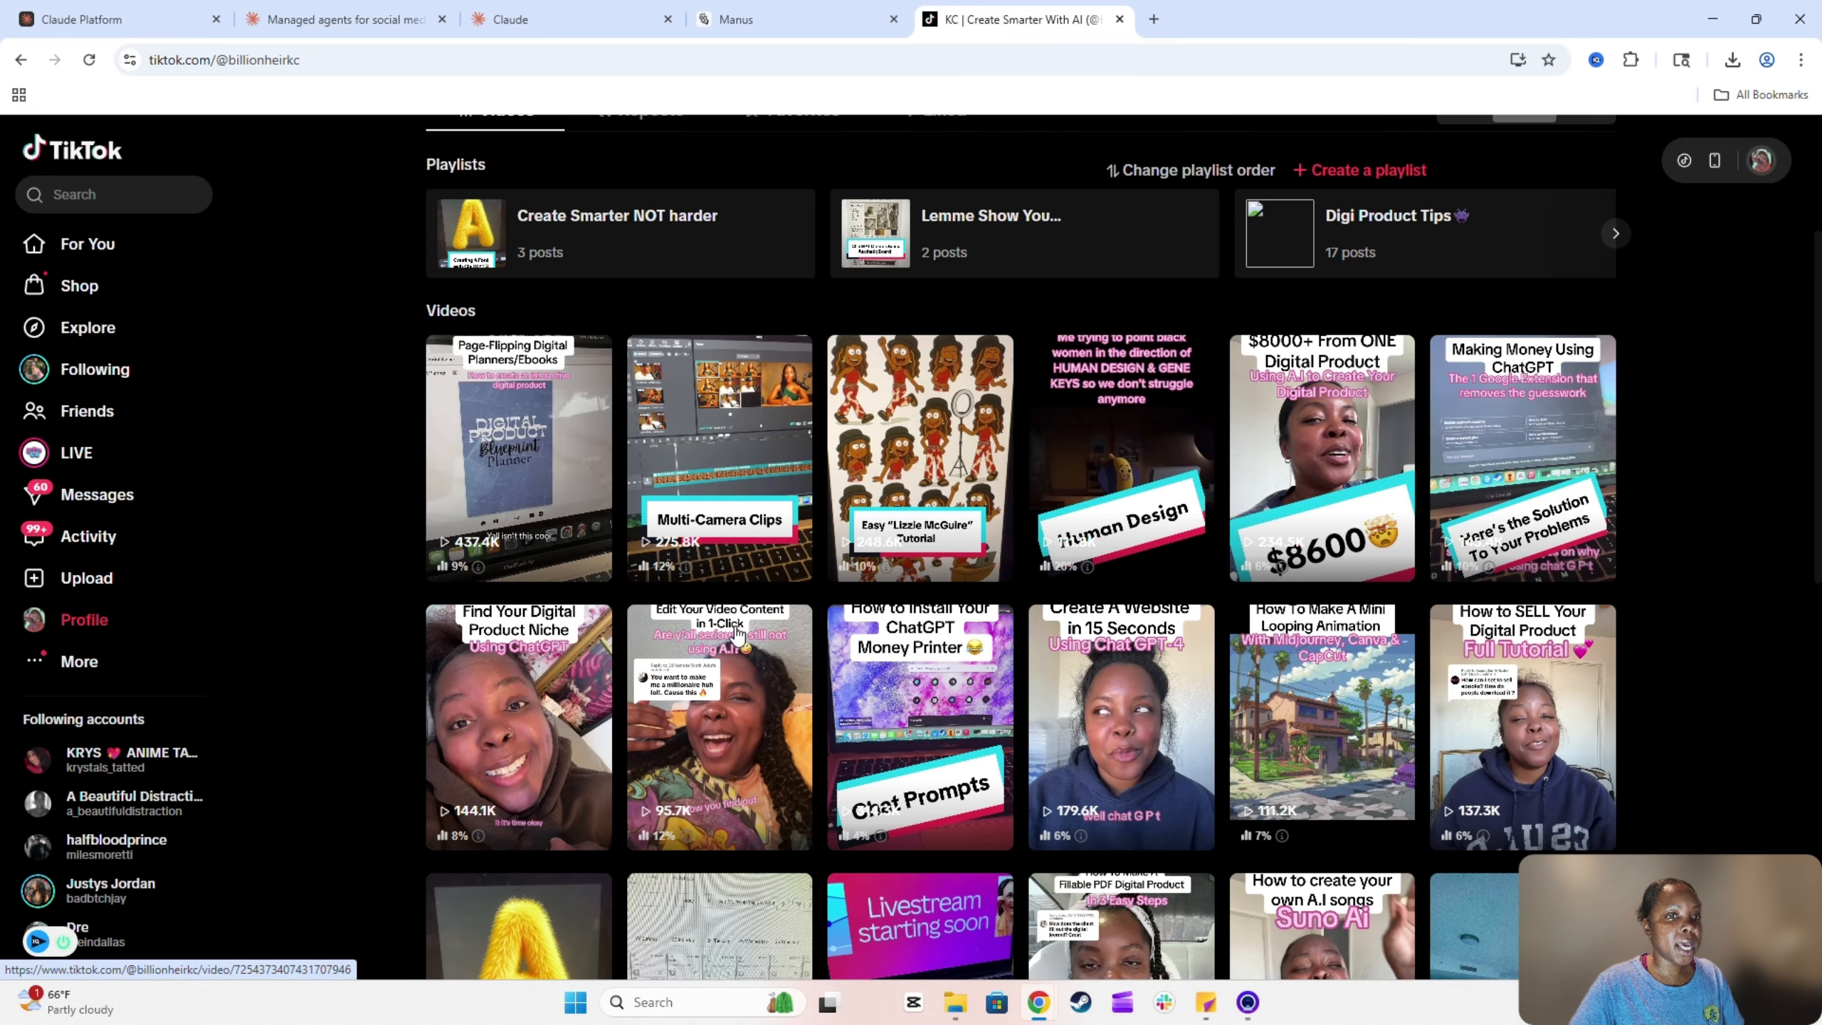
pyautogui.click(1385, 456)
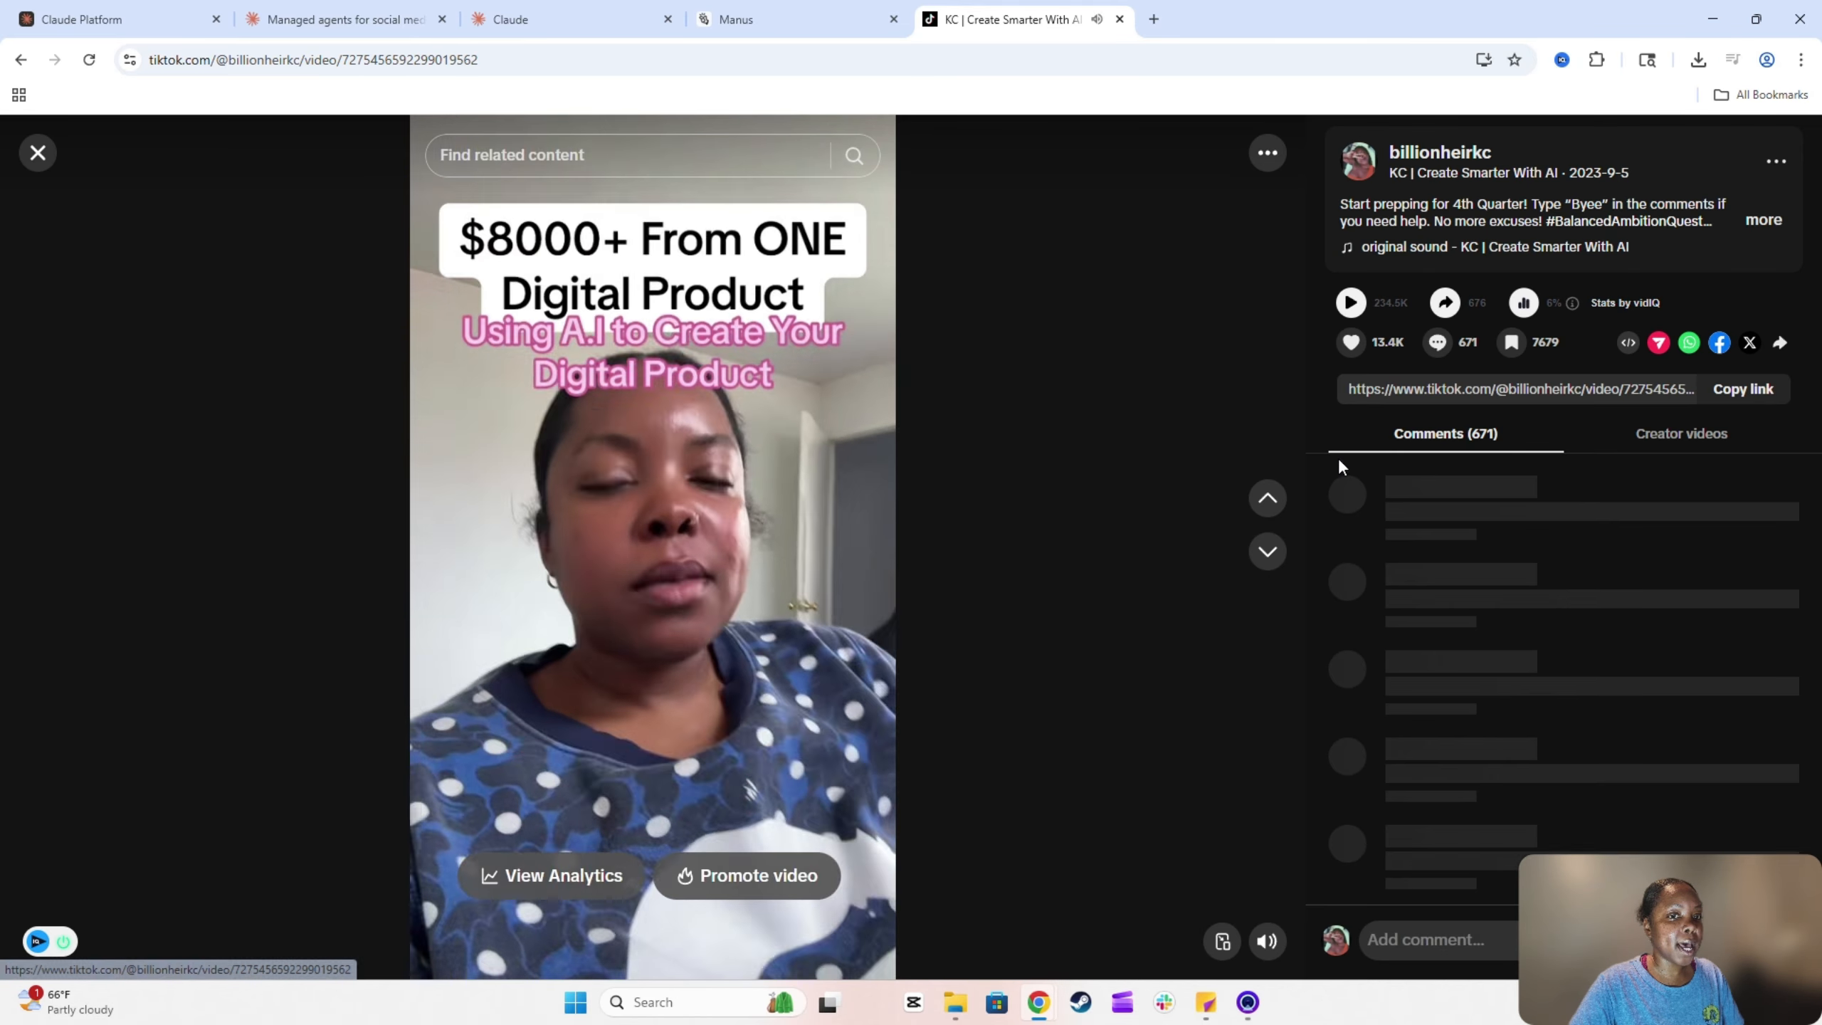
pyautogui.click(602, 665)
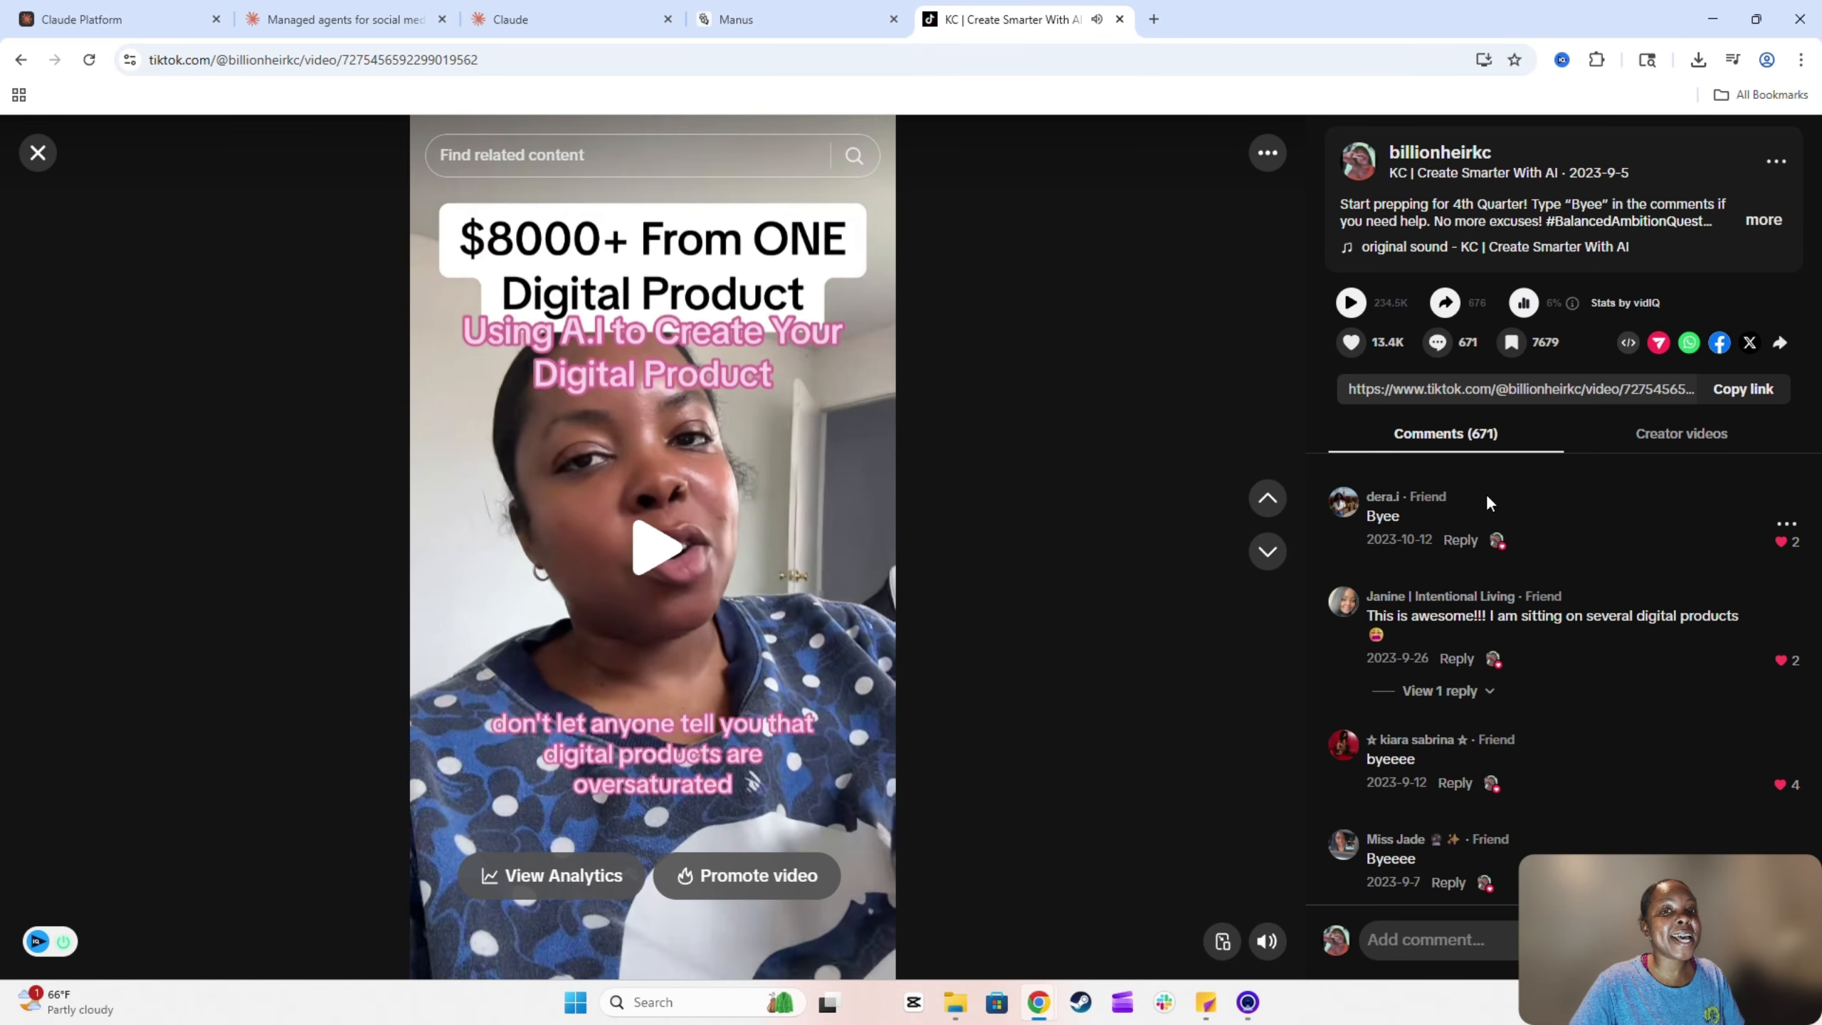
# Copy the web address of the "$8000+ From ONE Digital Product" TikTok video
pyautogui.click(405, 68)
pyautogui.hotkey('ctrl', 'c')
pyautogui.rightClick(407, 70)
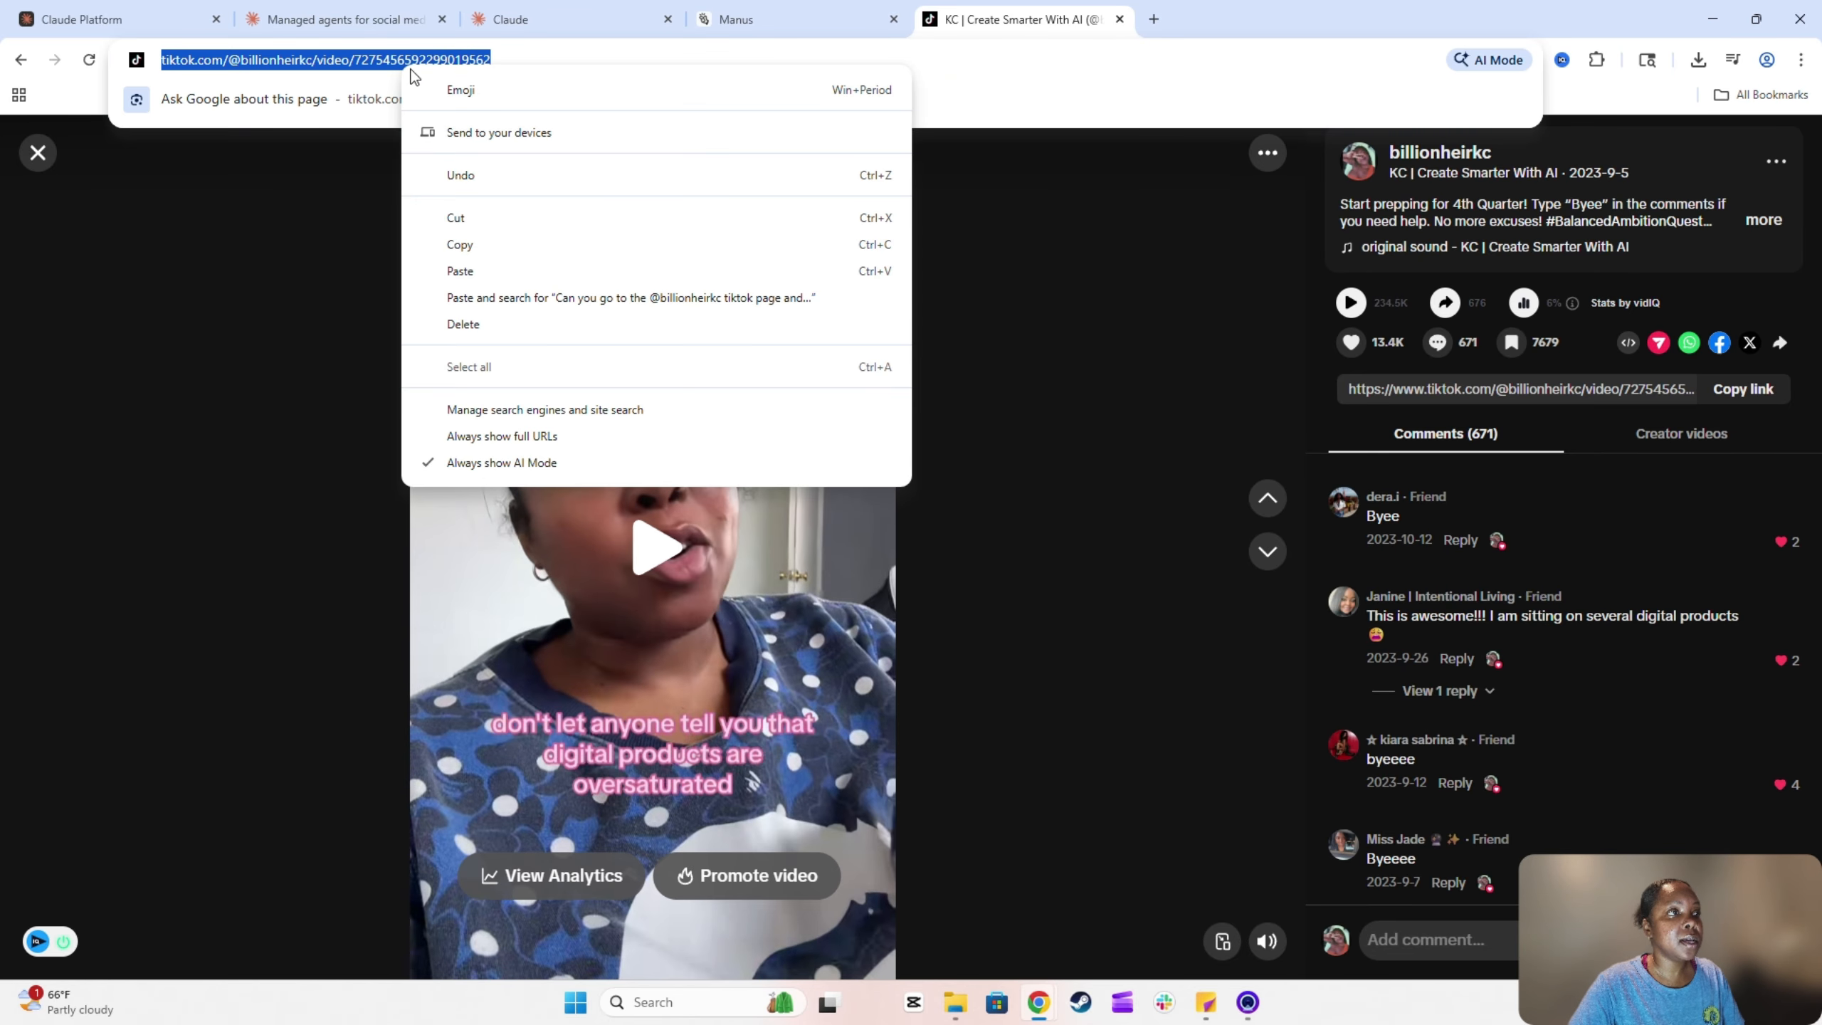
pyautogui.click(477, 247)
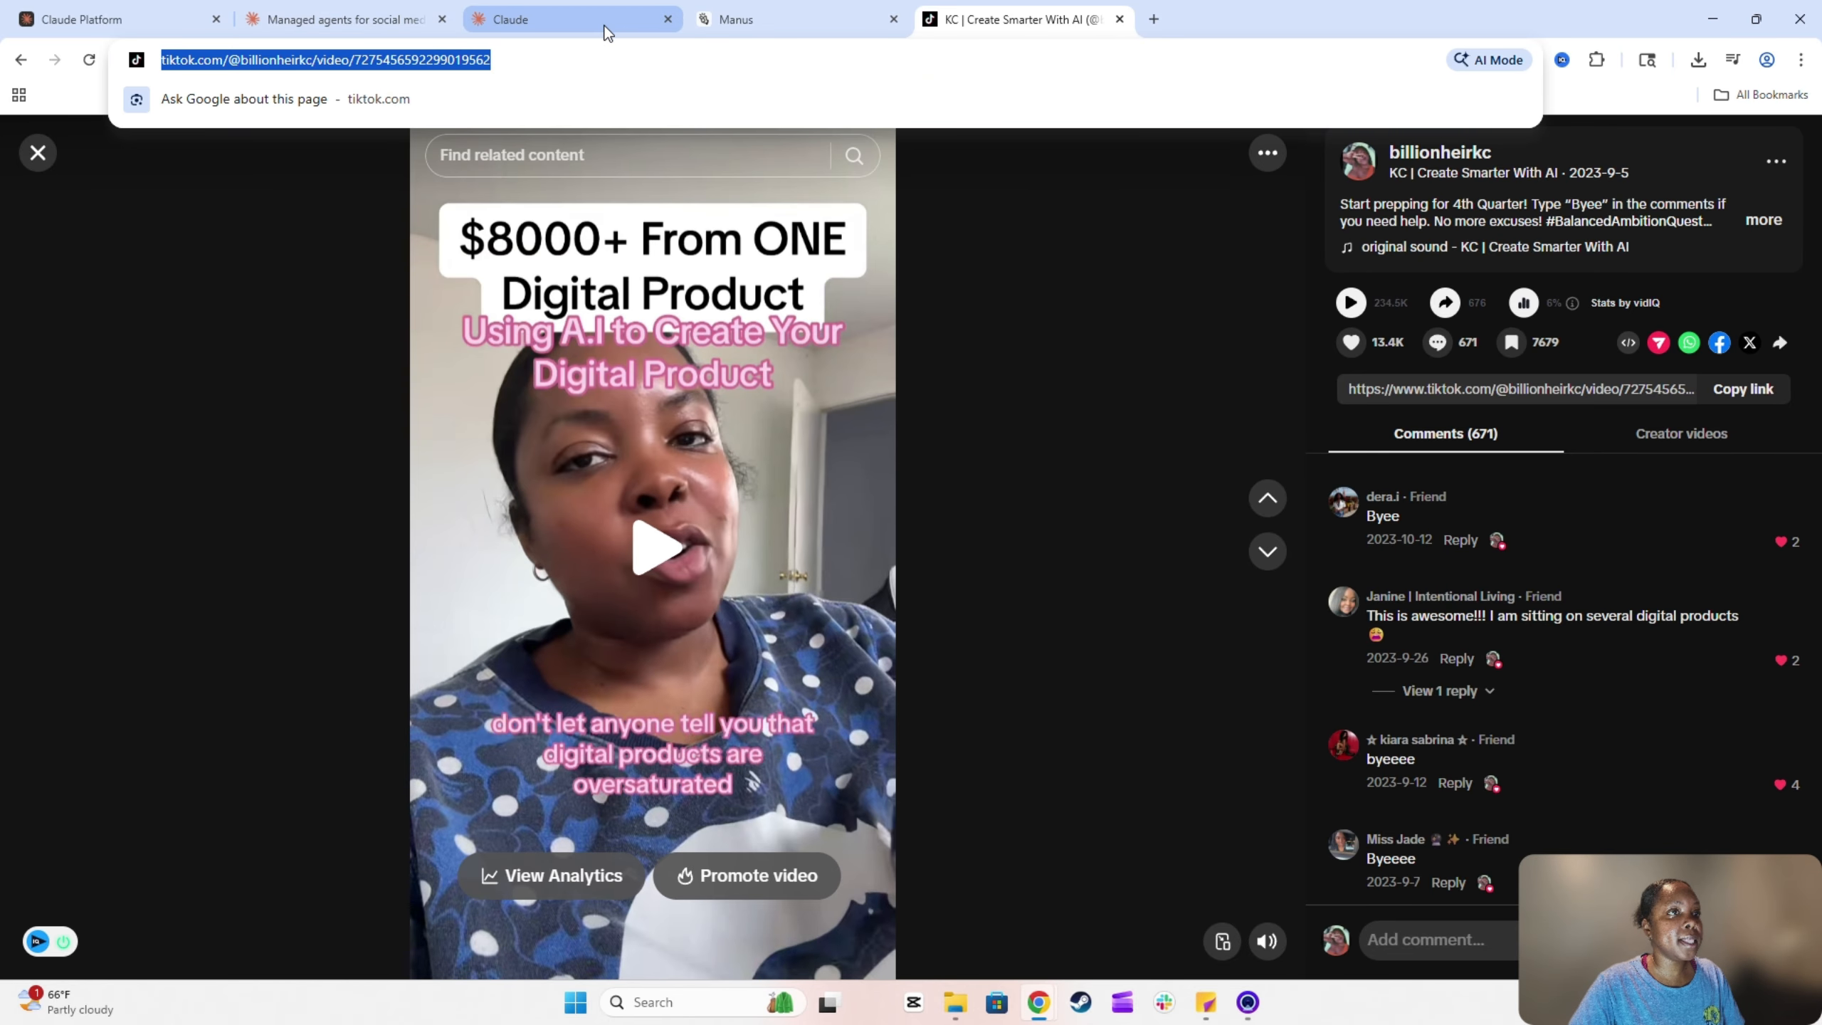
# Switch to Manus and send "Can you extract comments from this particular video -" followed by the copied TikTok video link
pyautogui.click(735, 20)
pyautogui.click(642, 891)
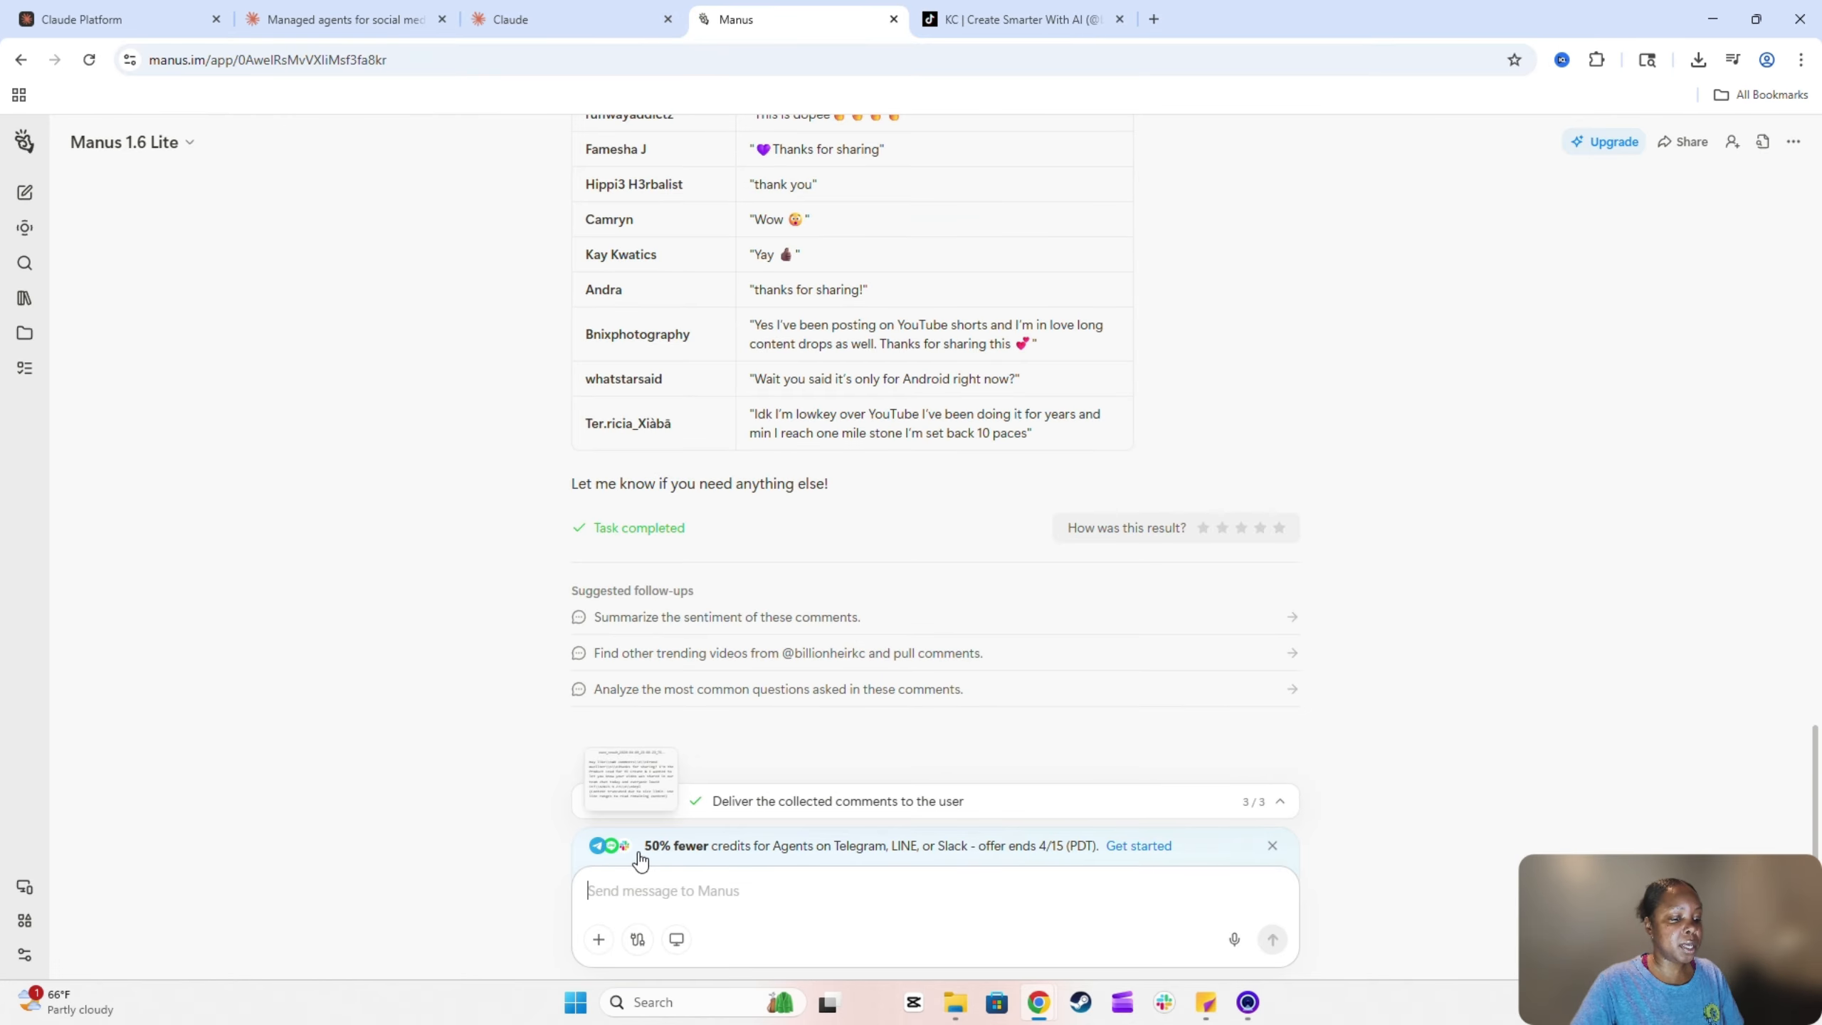
pyautogui.write('Can you extract comments from this particular video')
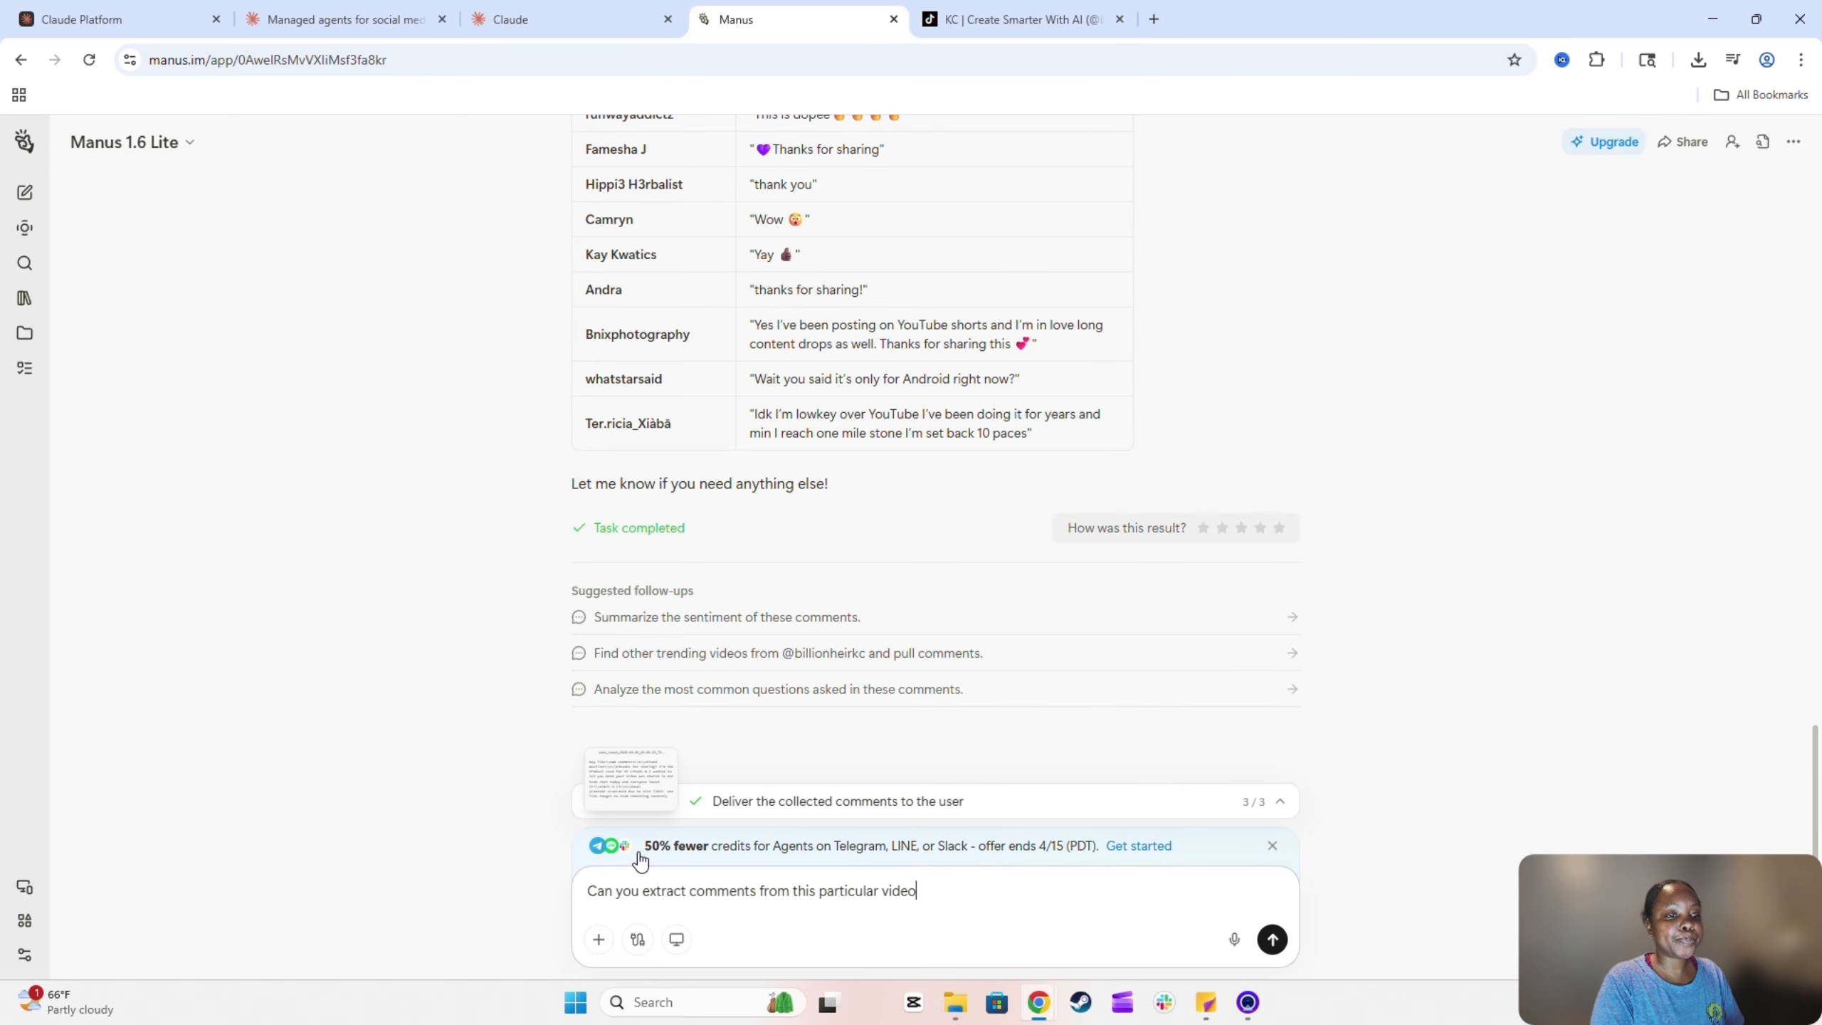
pyautogui.write('-')
pyautogui.hotkey('ctrl', 'v')
pyautogui.press('Return')
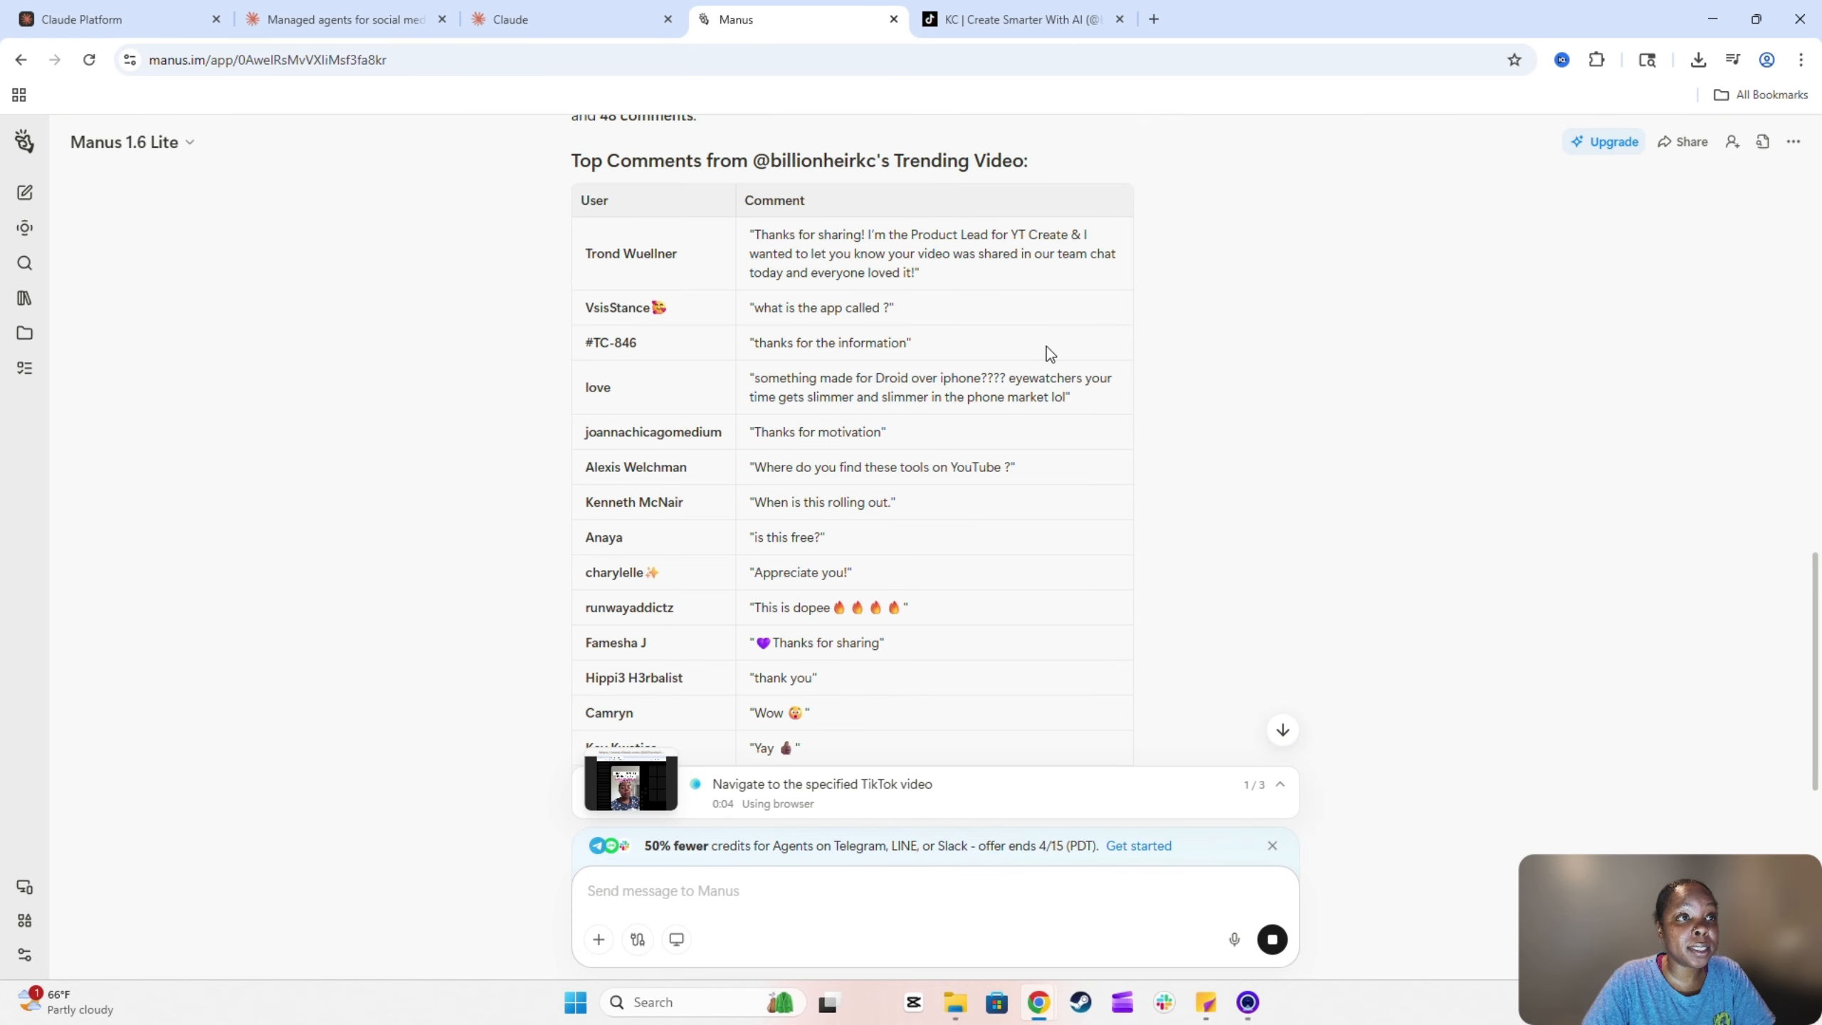
# Check Manus's progress on extracting comments from the linked TikTok video
pyautogui.scroll(-1, 938, 466)
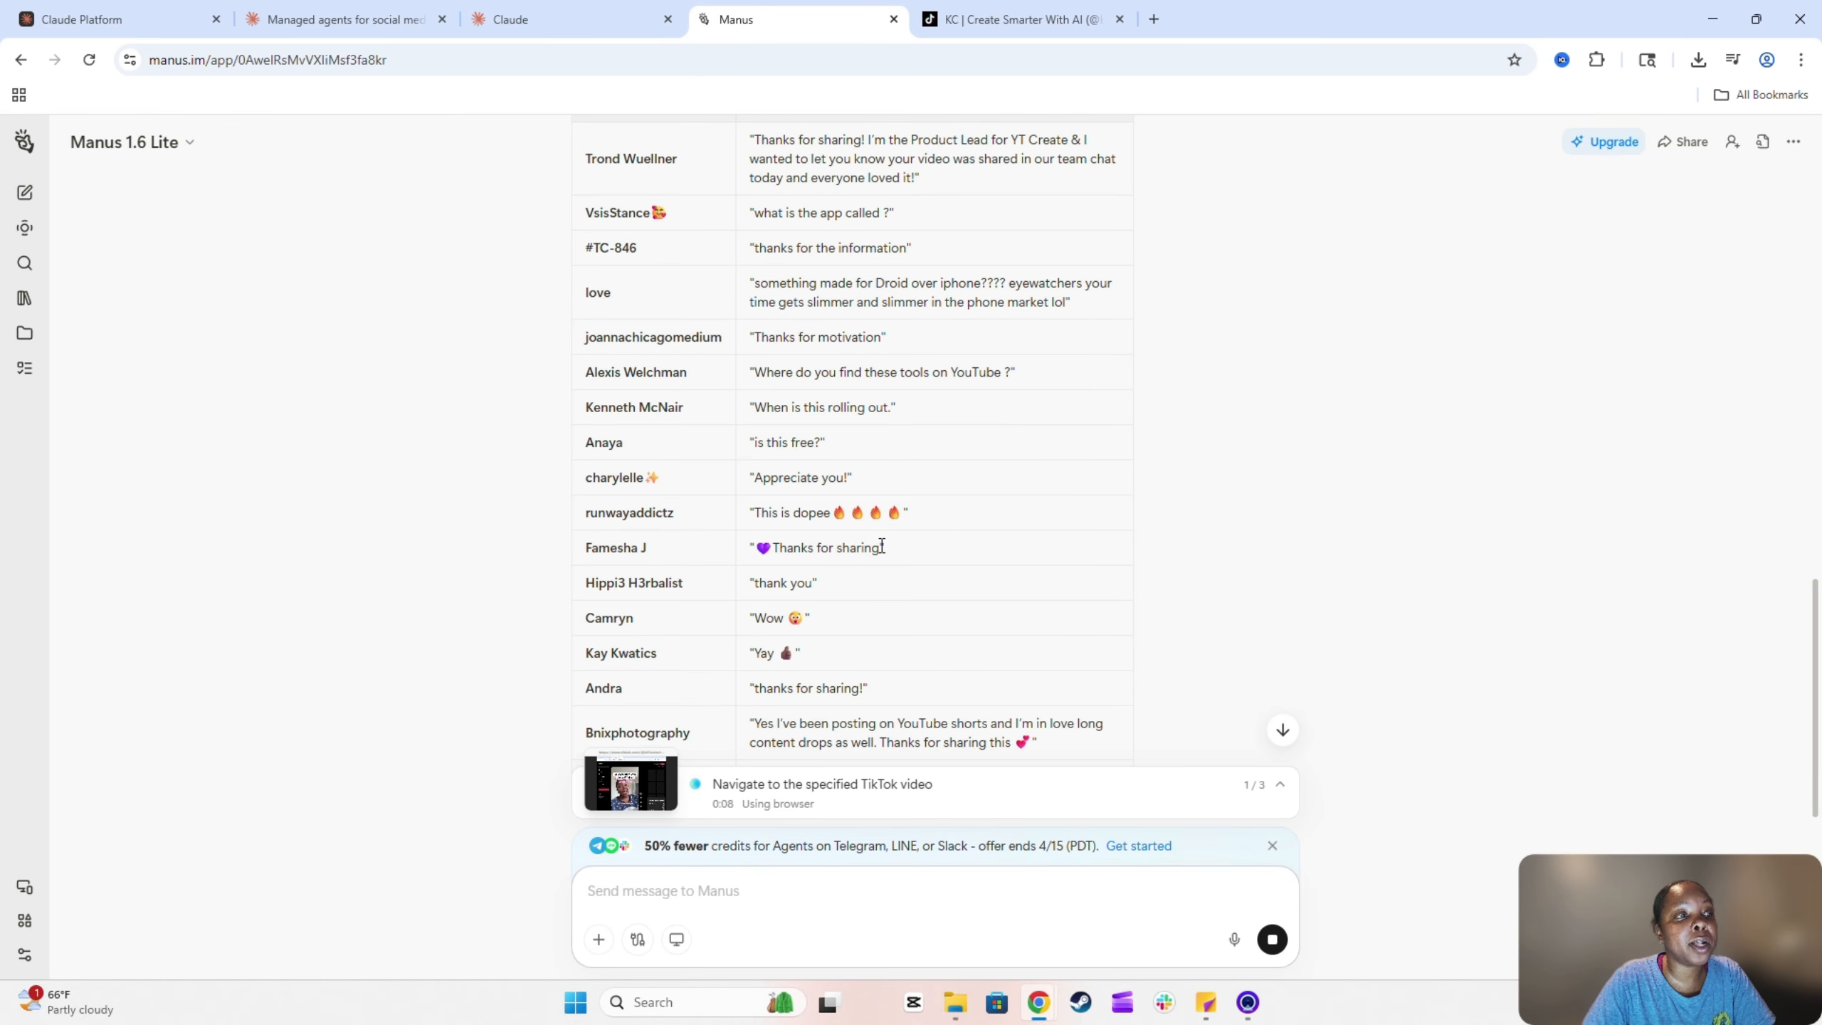
pyautogui.scroll(-1, 880, 539)
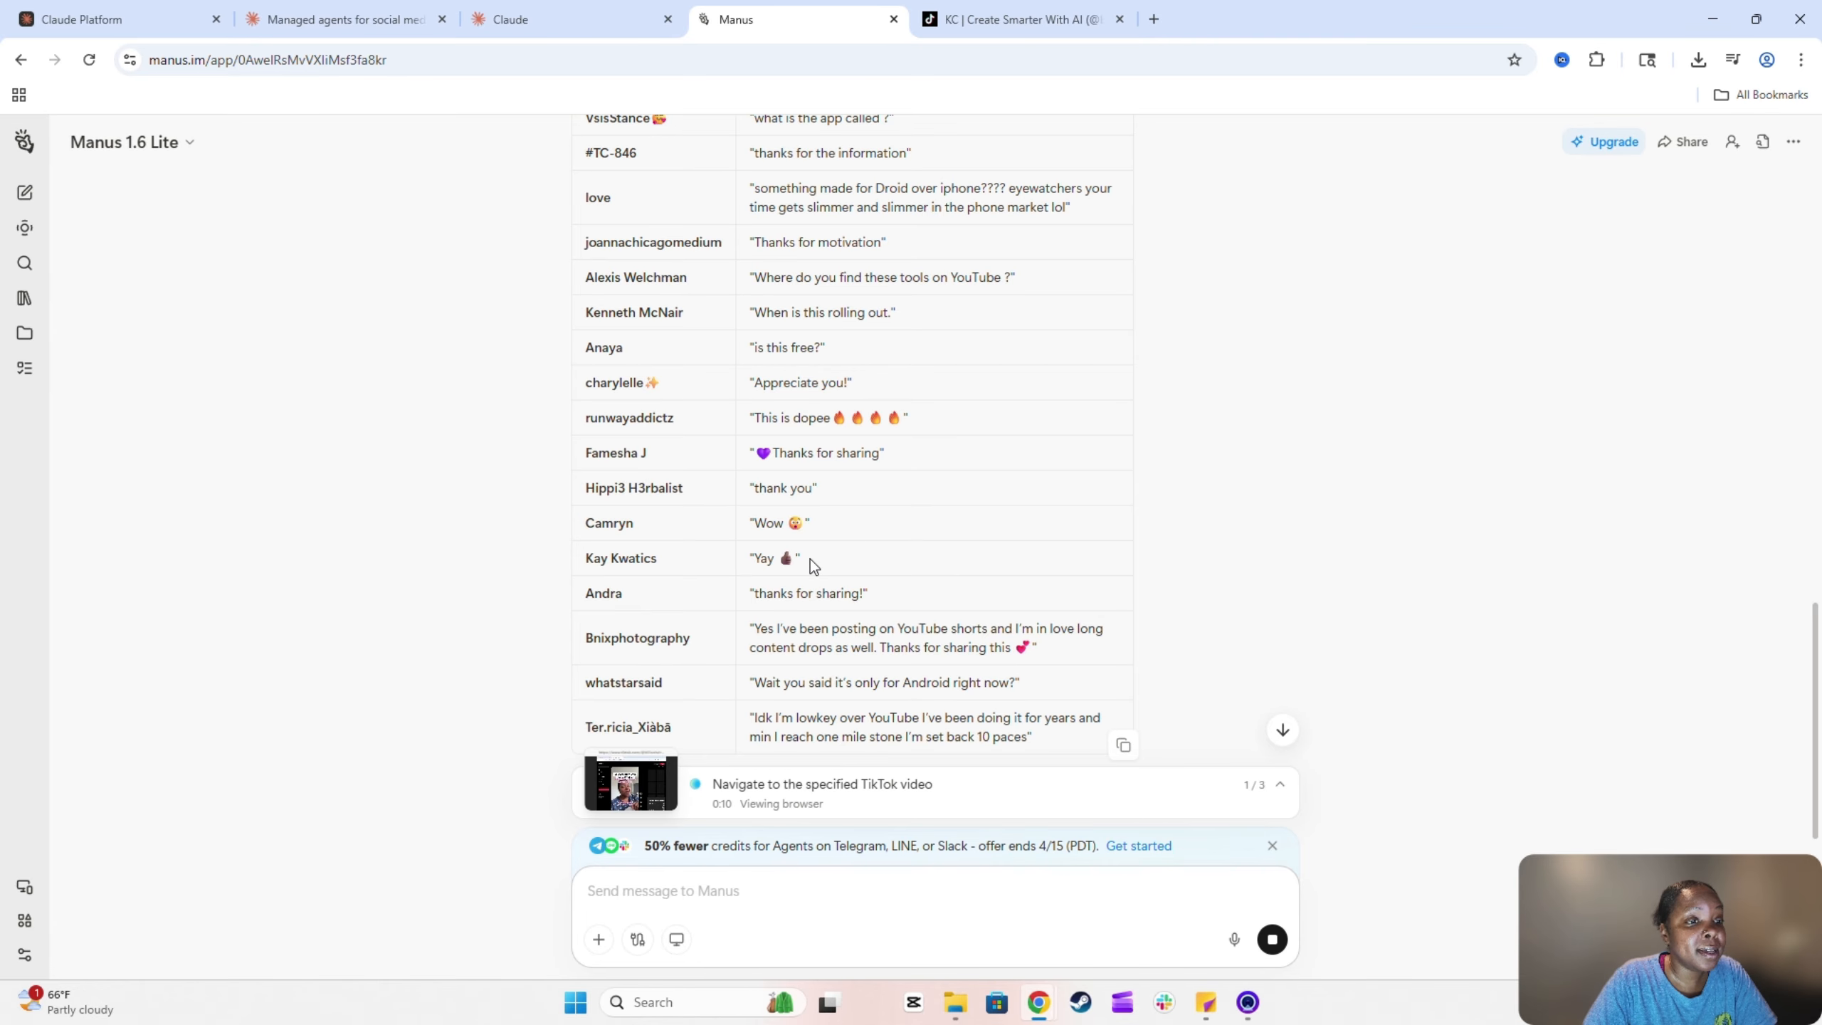
pyautogui.scroll(-1, 810, 561)
pyautogui.scroll(-2, 866, 556)
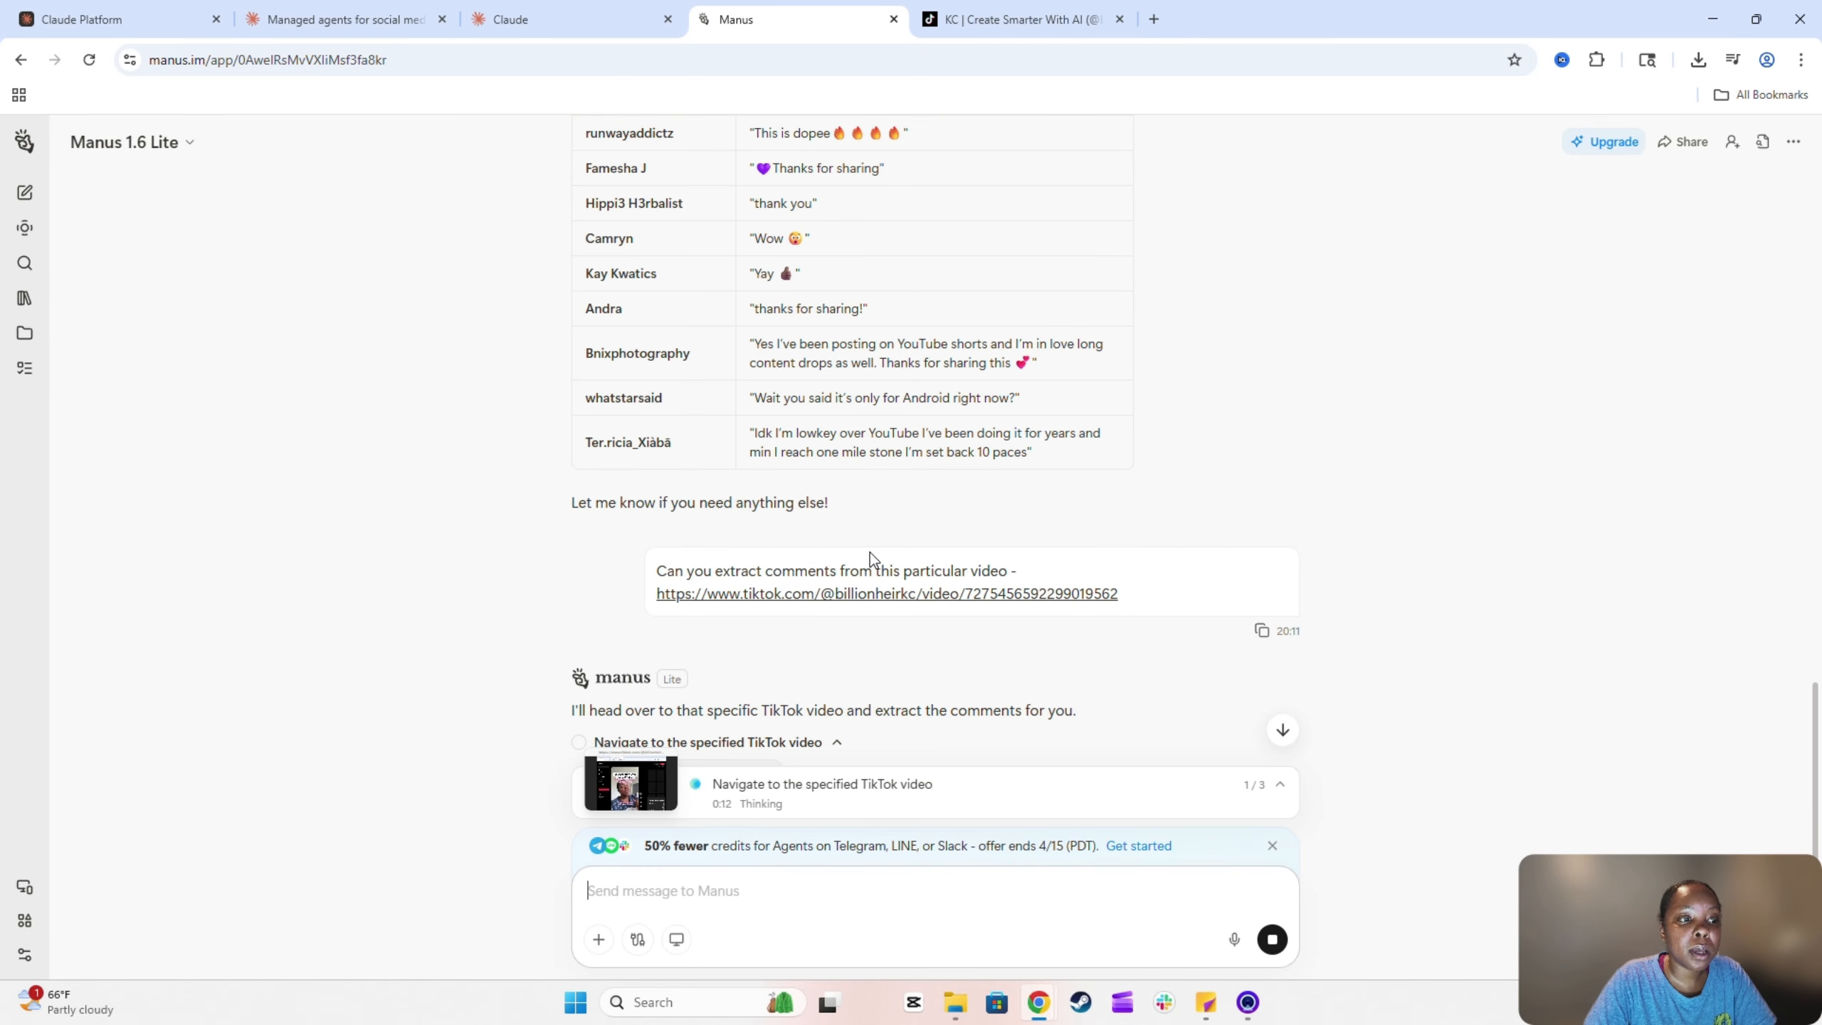
pyautogui.scroll(-2, 870, 553)
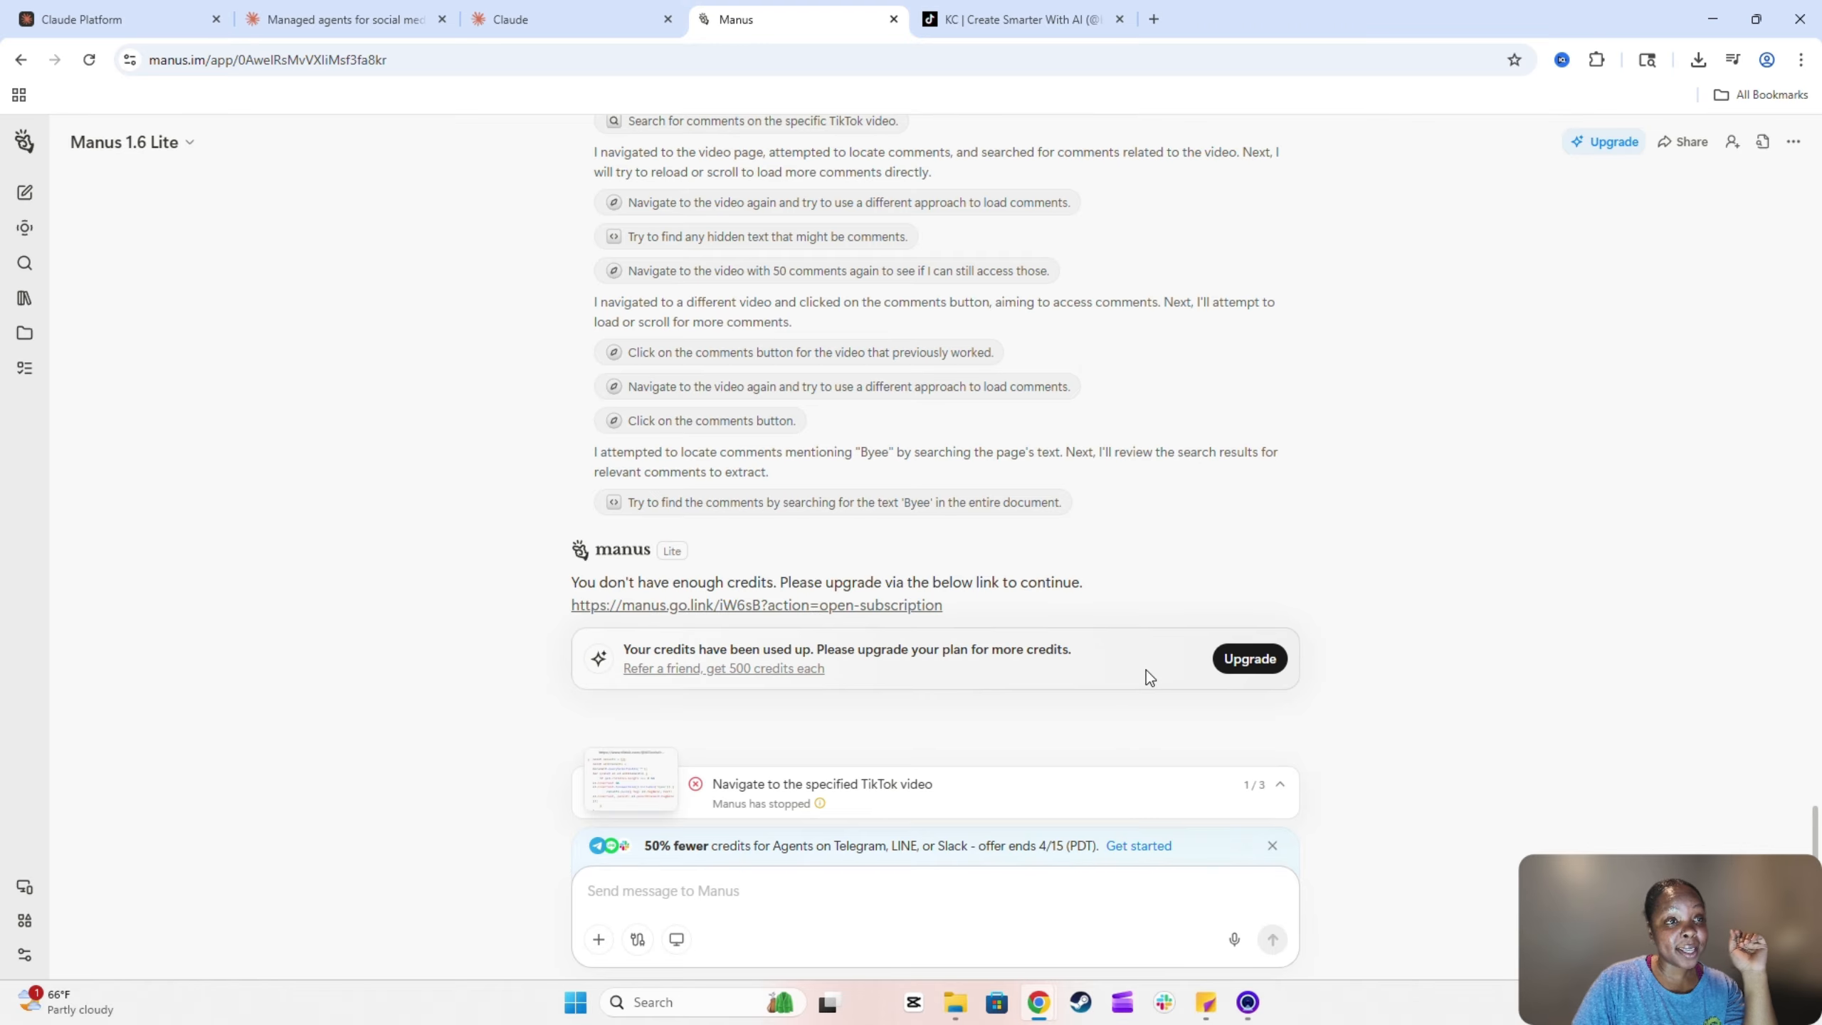
# Copy the earlier comments table from Manus and send it to the agent in the Claude Console test session
pyautogui.scroll(15, 1147, 670)
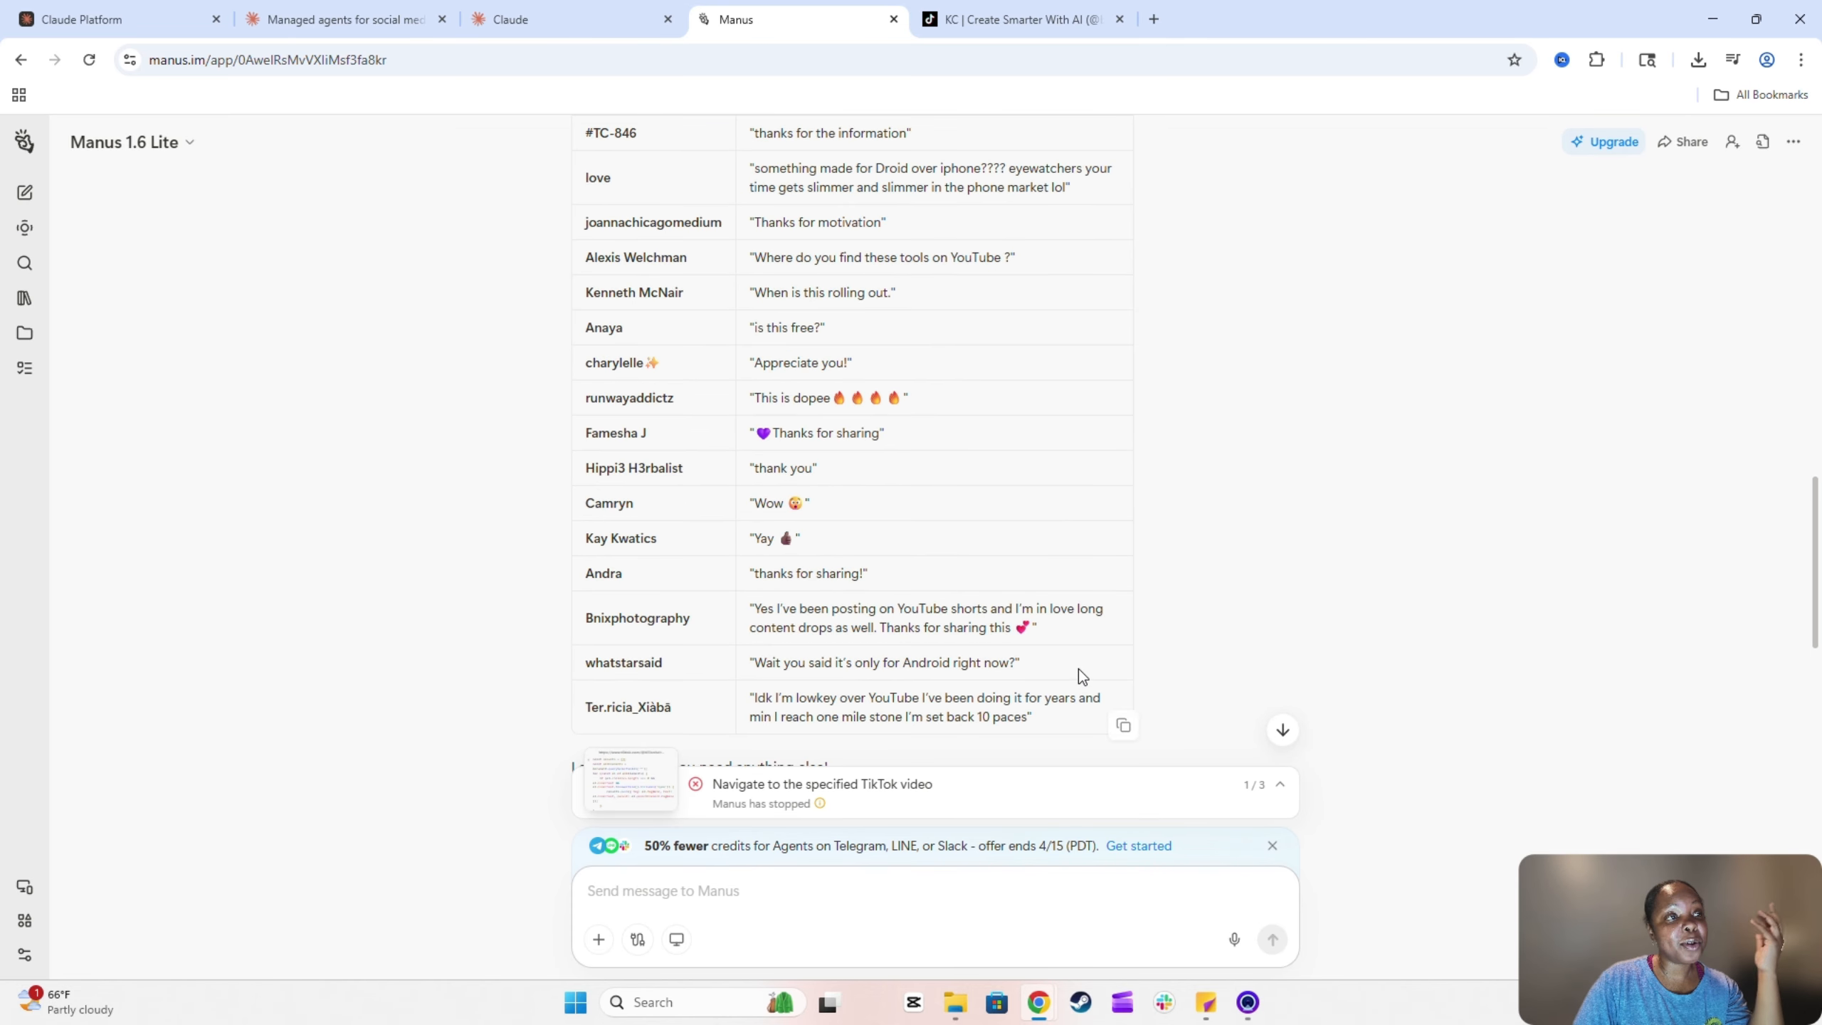
pyautogui.scroll(7, 1079, 670)
pyautogui.scroll(-7, 643, 420)
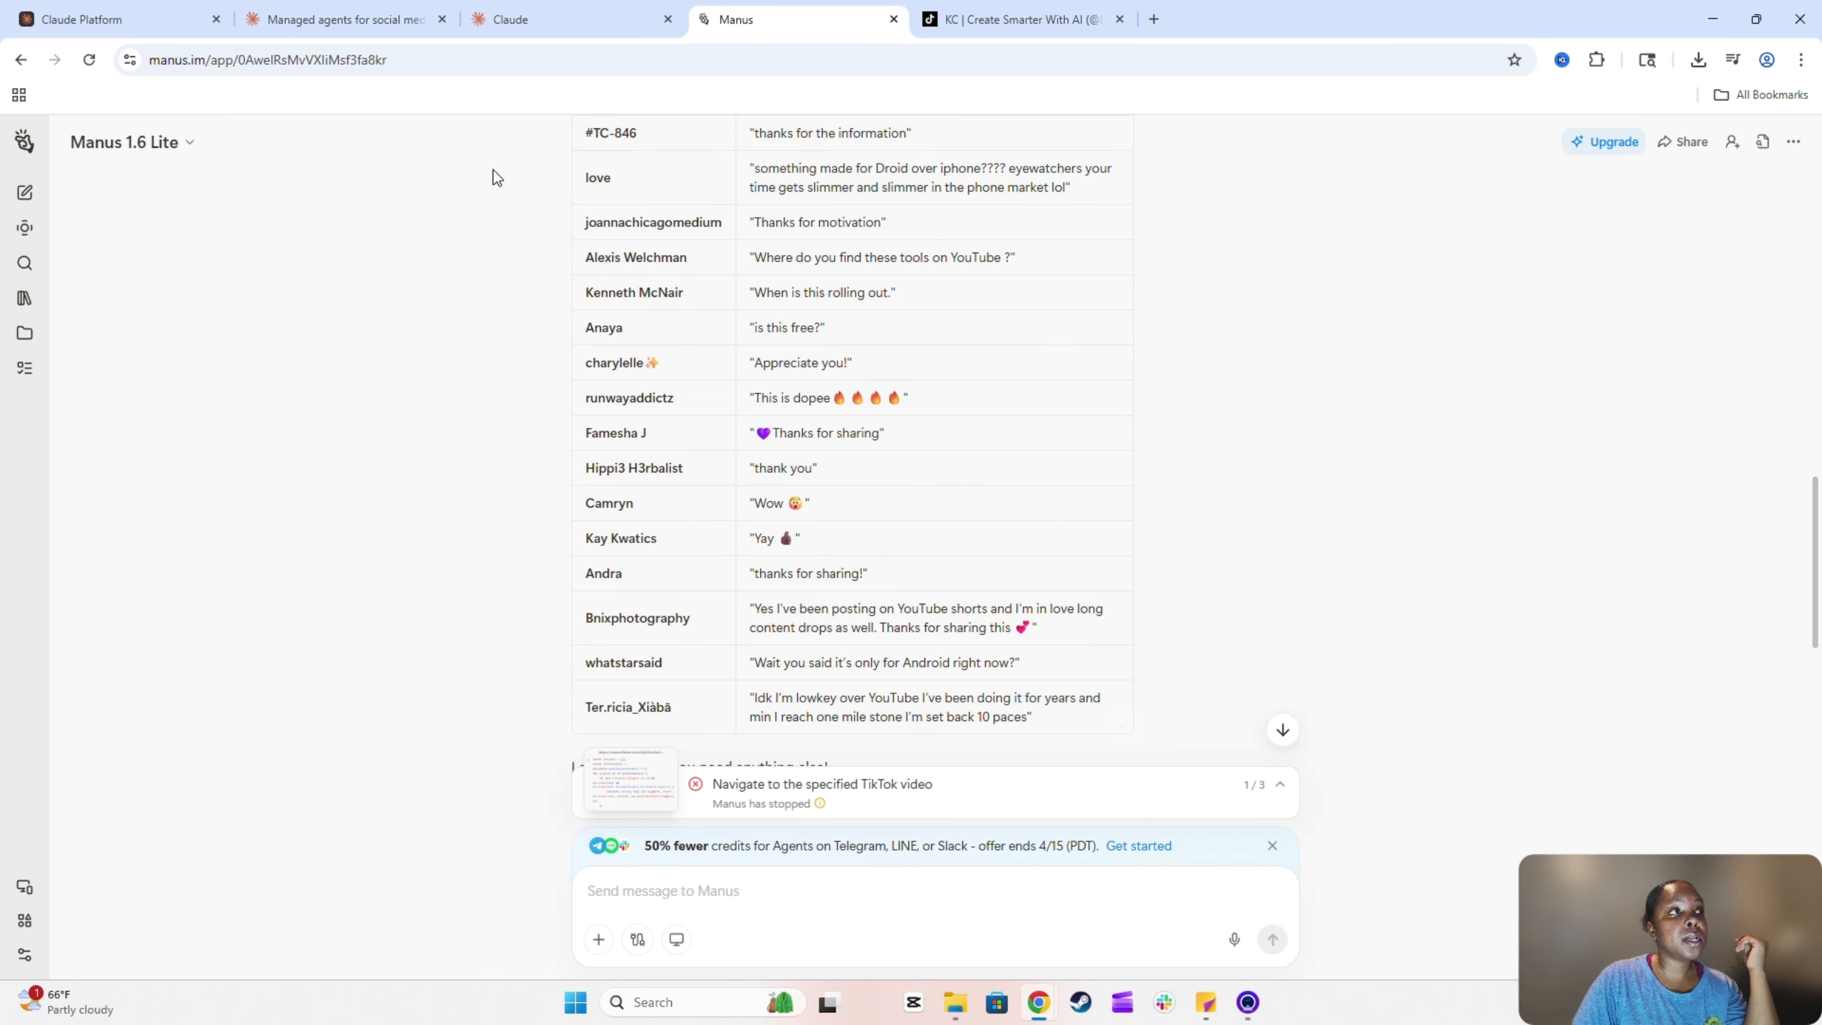
pyautogui.click(136, 20)
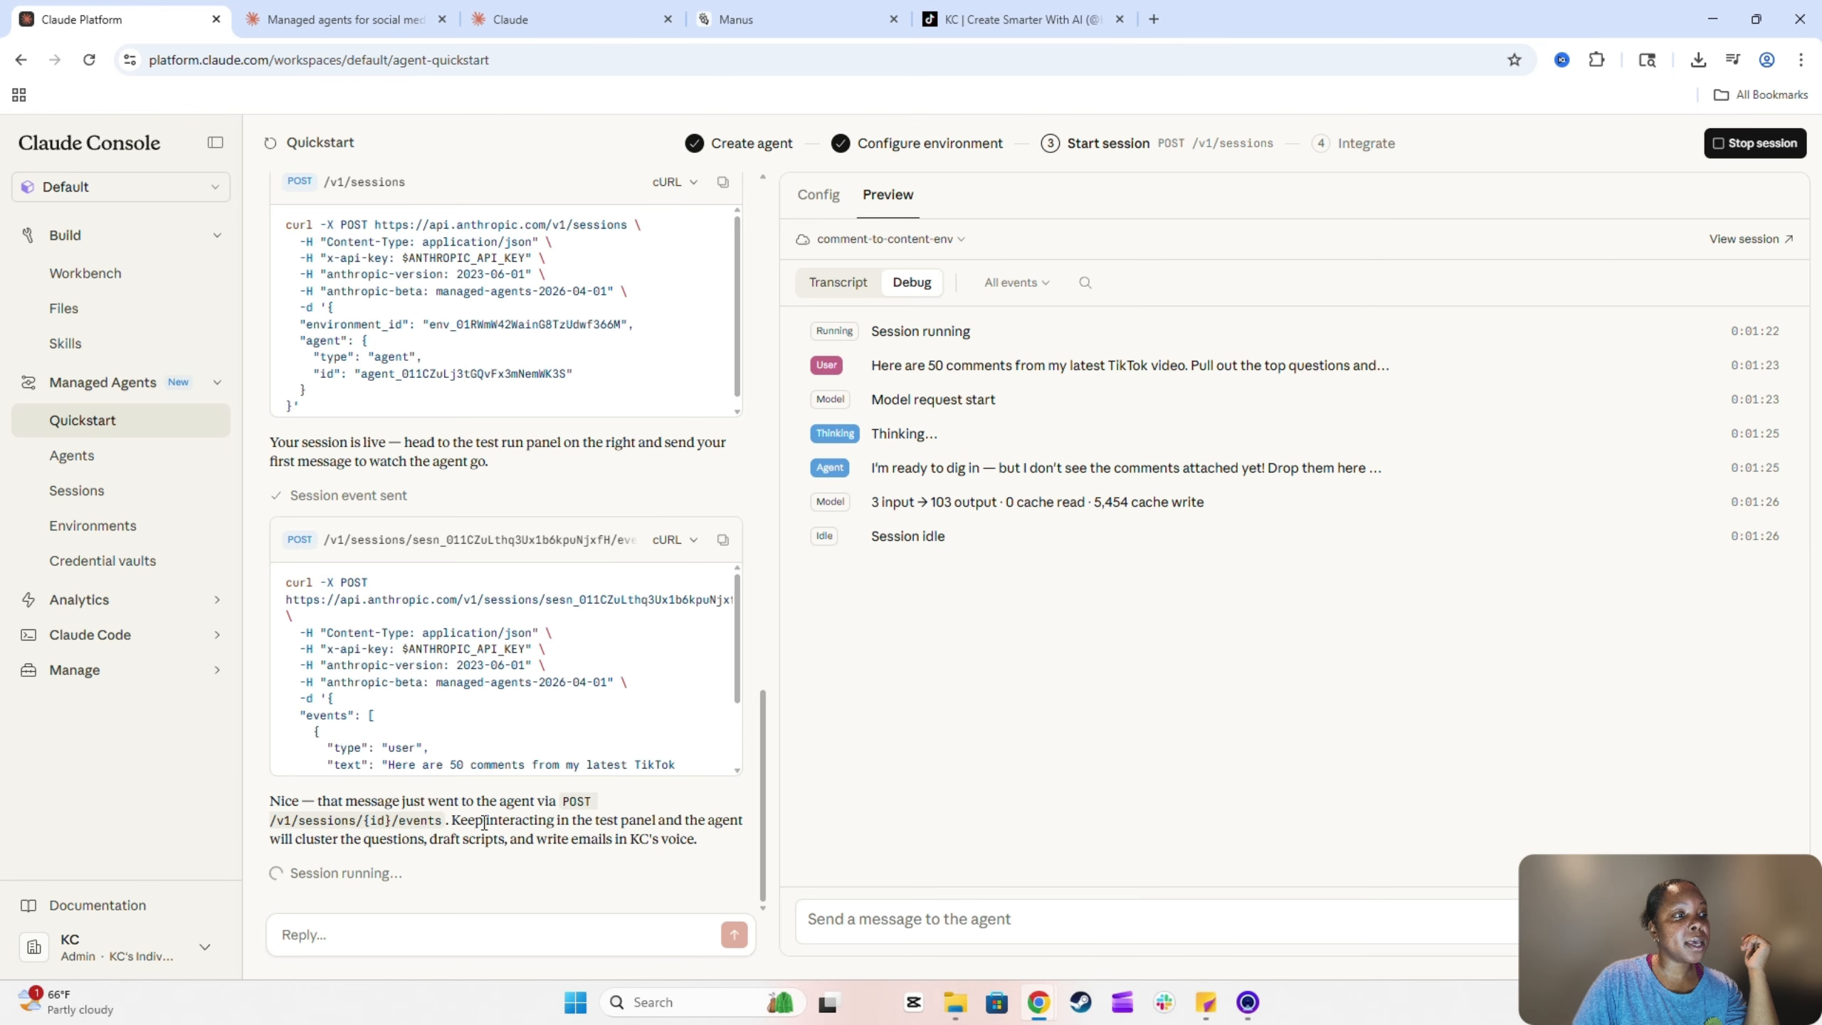
pyautogui.click(889, 909)
pyautogui.rightClick(891, 907)
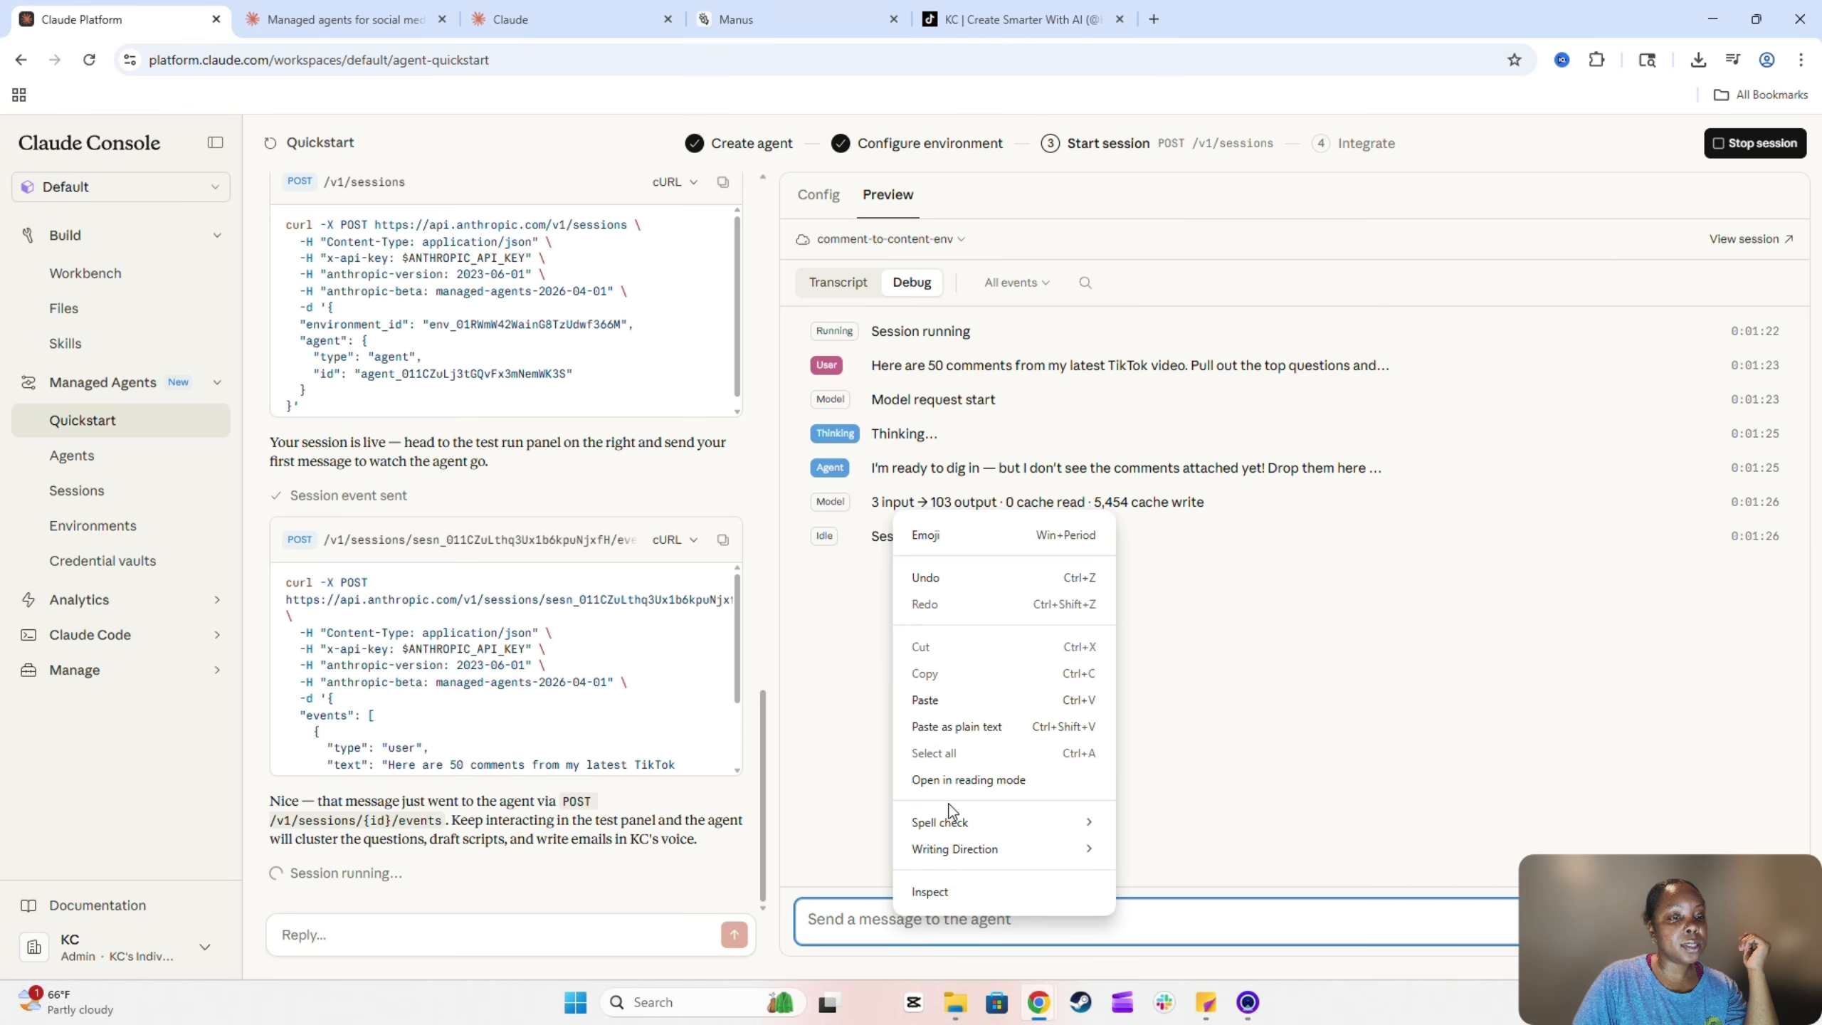
pyautogui.click(940, 698)
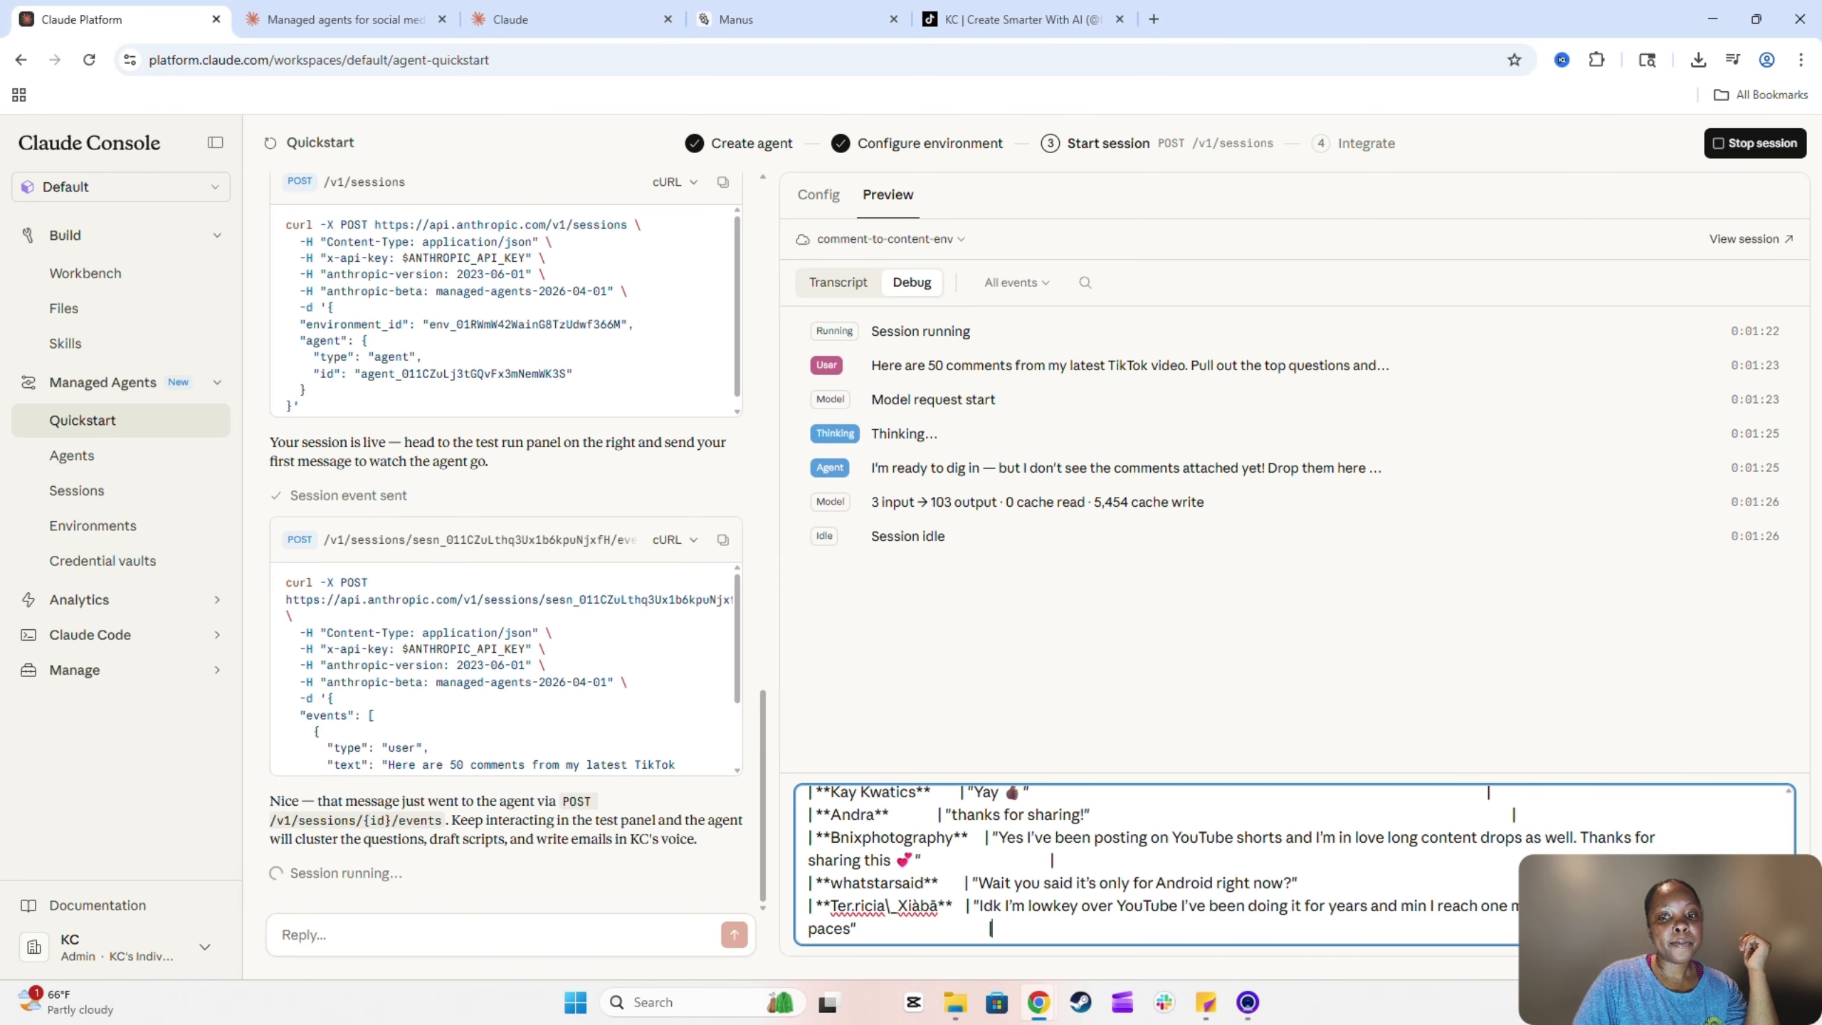
pyautogui.press('Return')
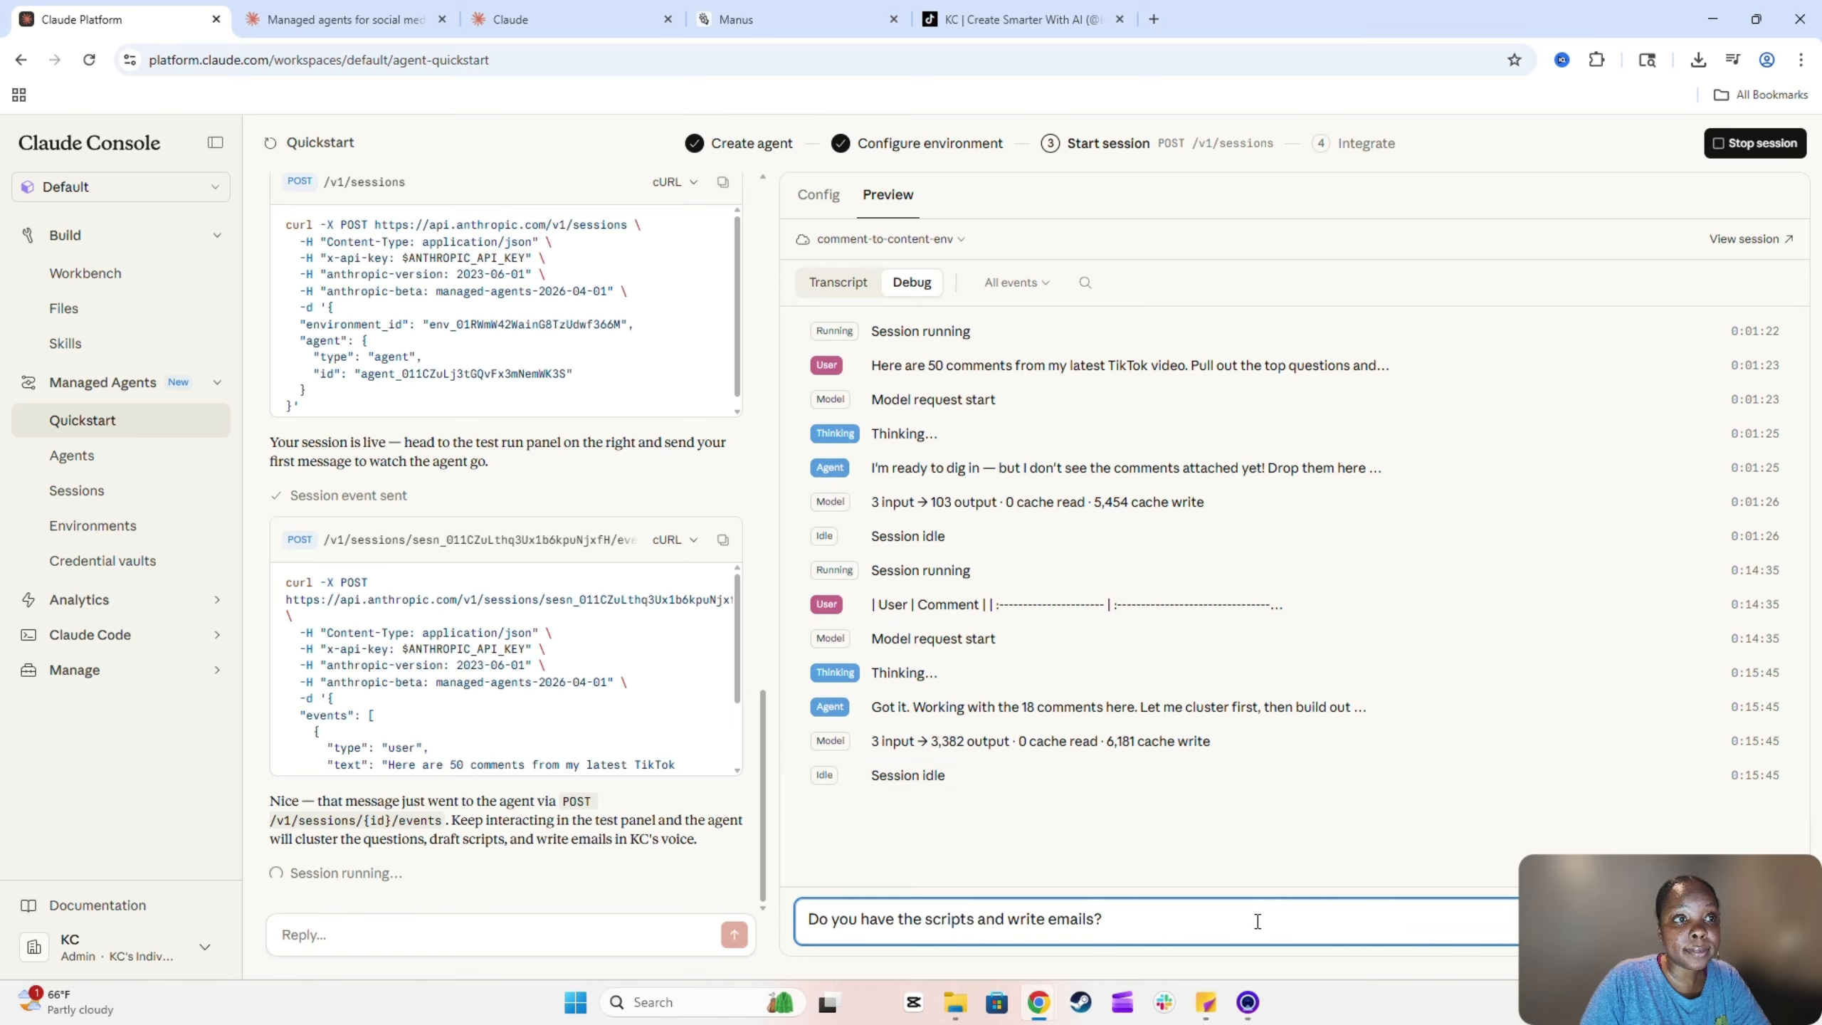
# Show the session as a transcript and send the agent the question "Do you have the scripts and write emails?"
pyautogui.click(830, 285)
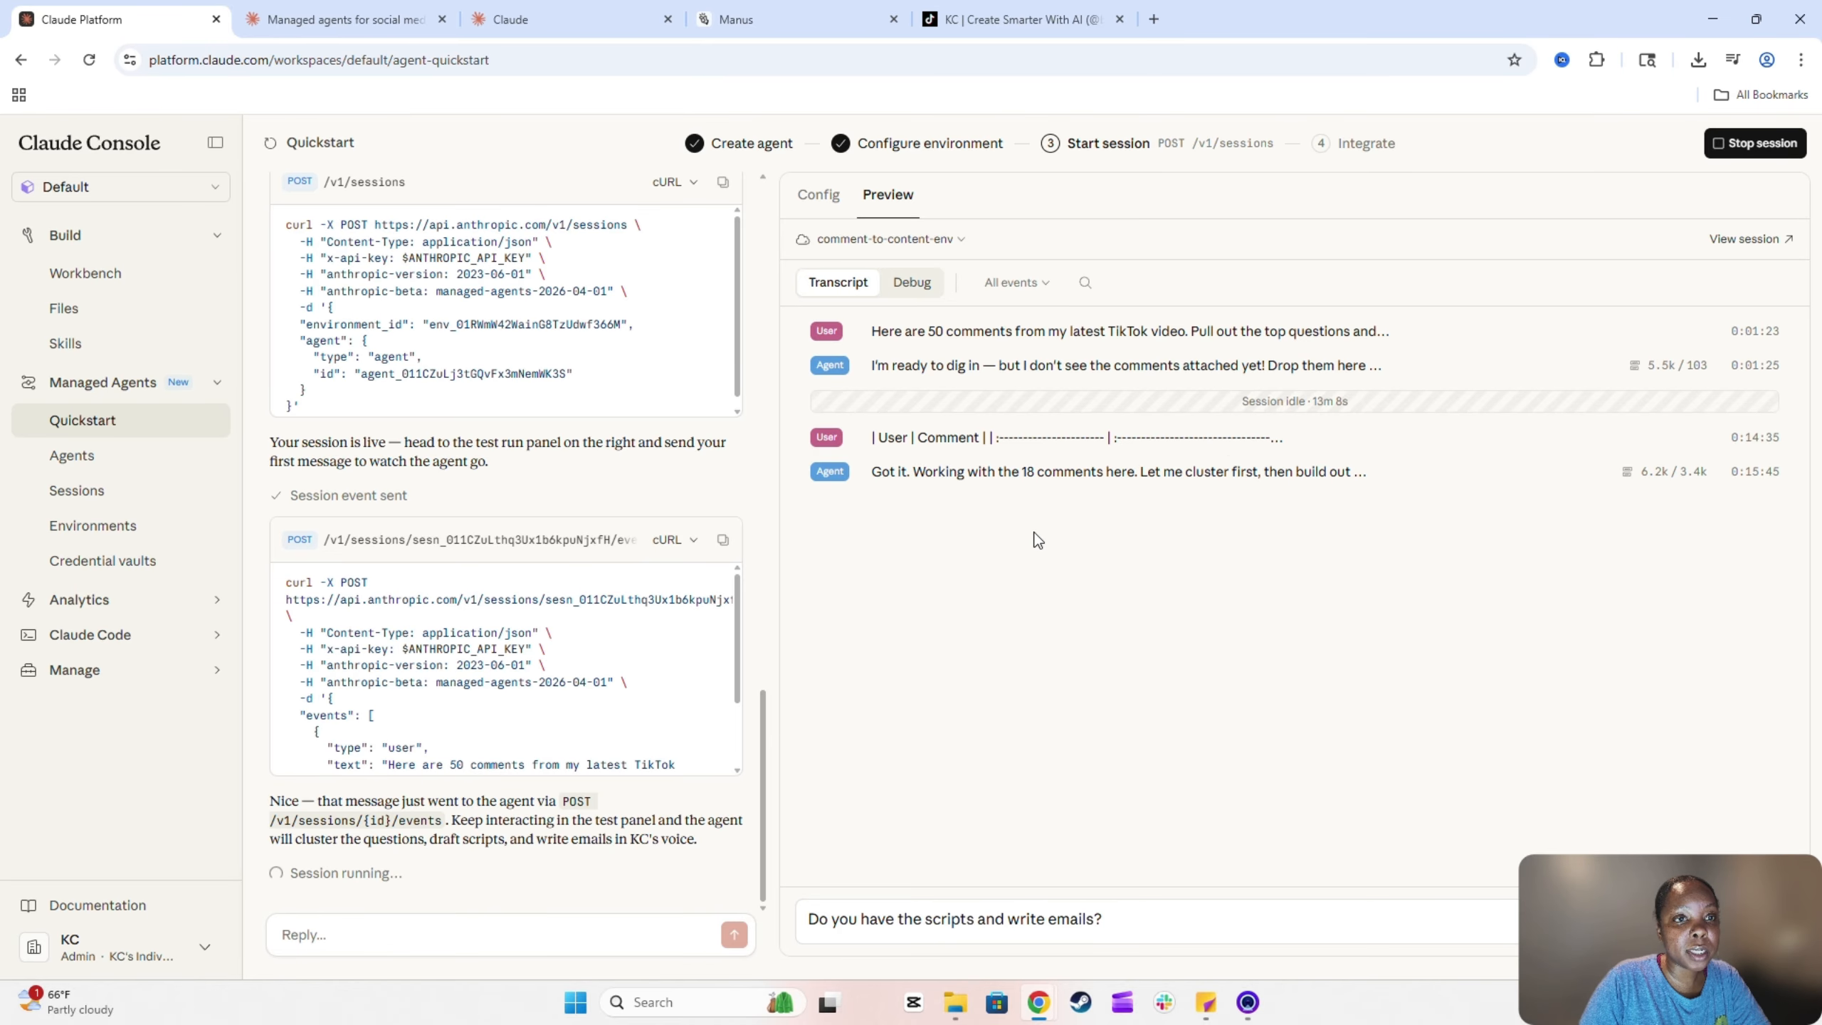
pyautogui.click(1070, 916)
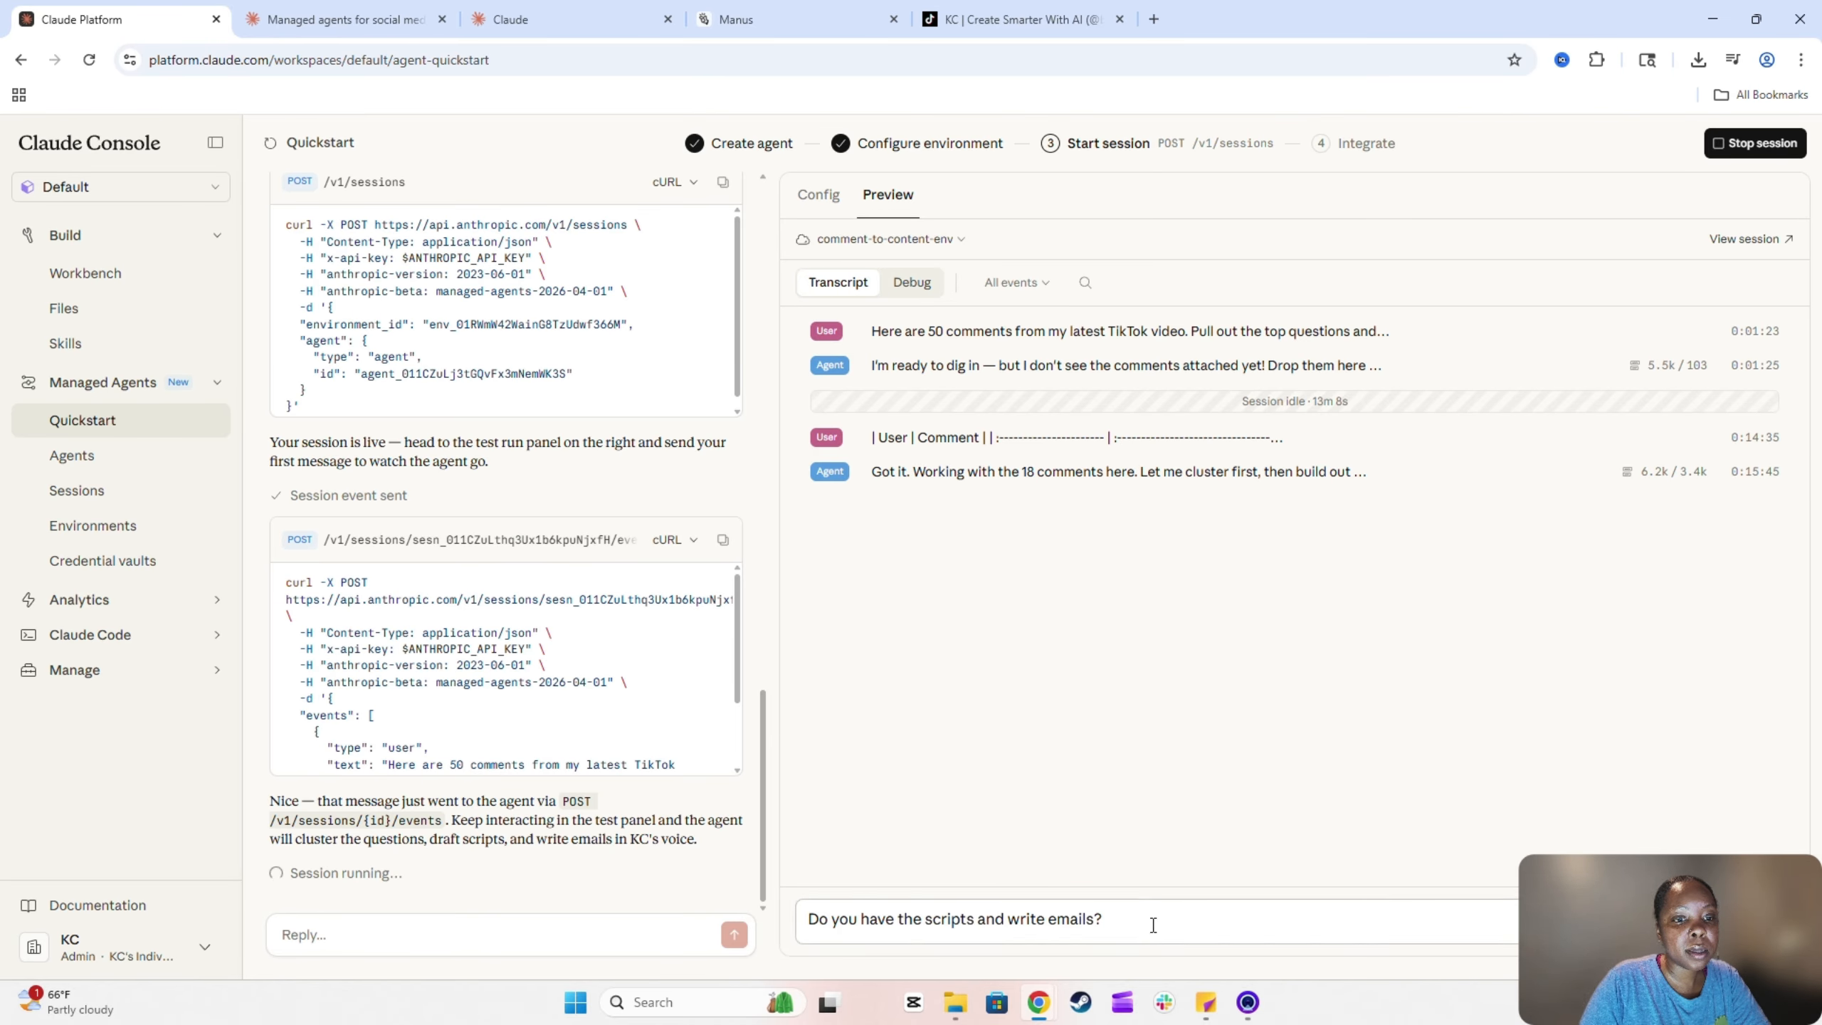
pyautogui.press('Return')
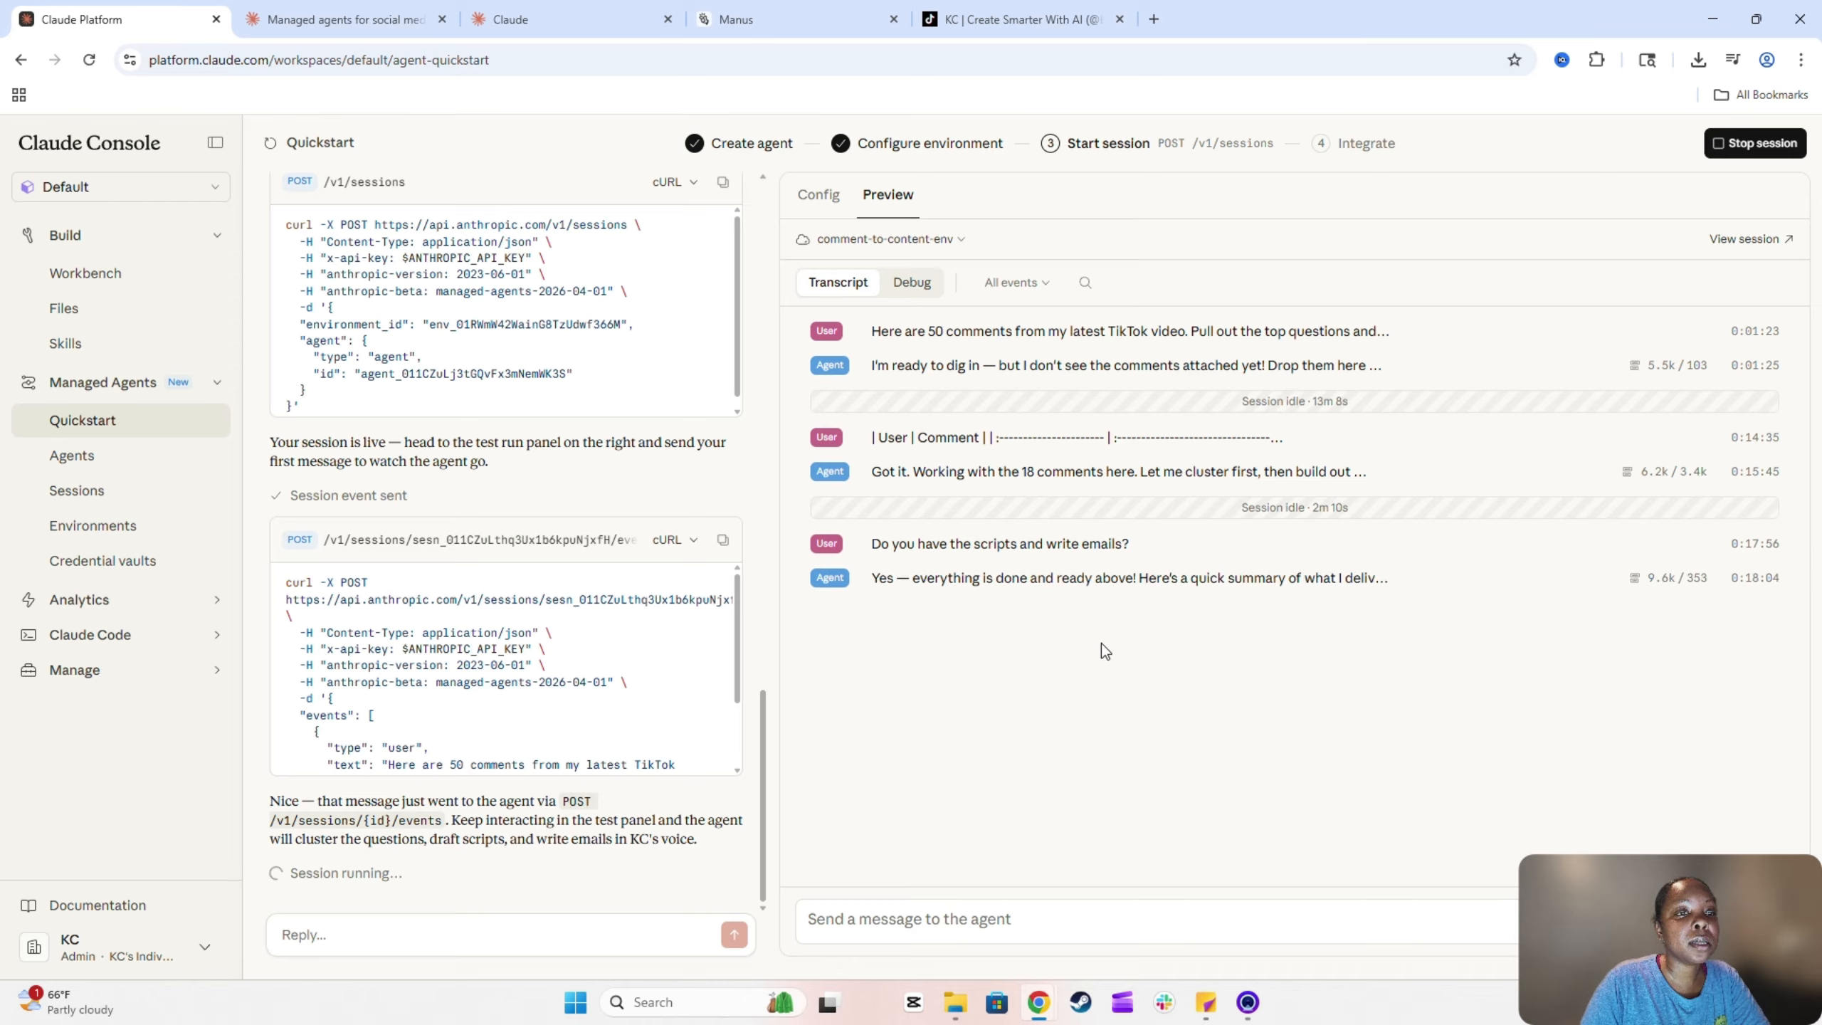
# Read the agent's latest reply about the scripts and emails, then its first reply in the transcript, closing each message
pyautogui.click(1378, 580)
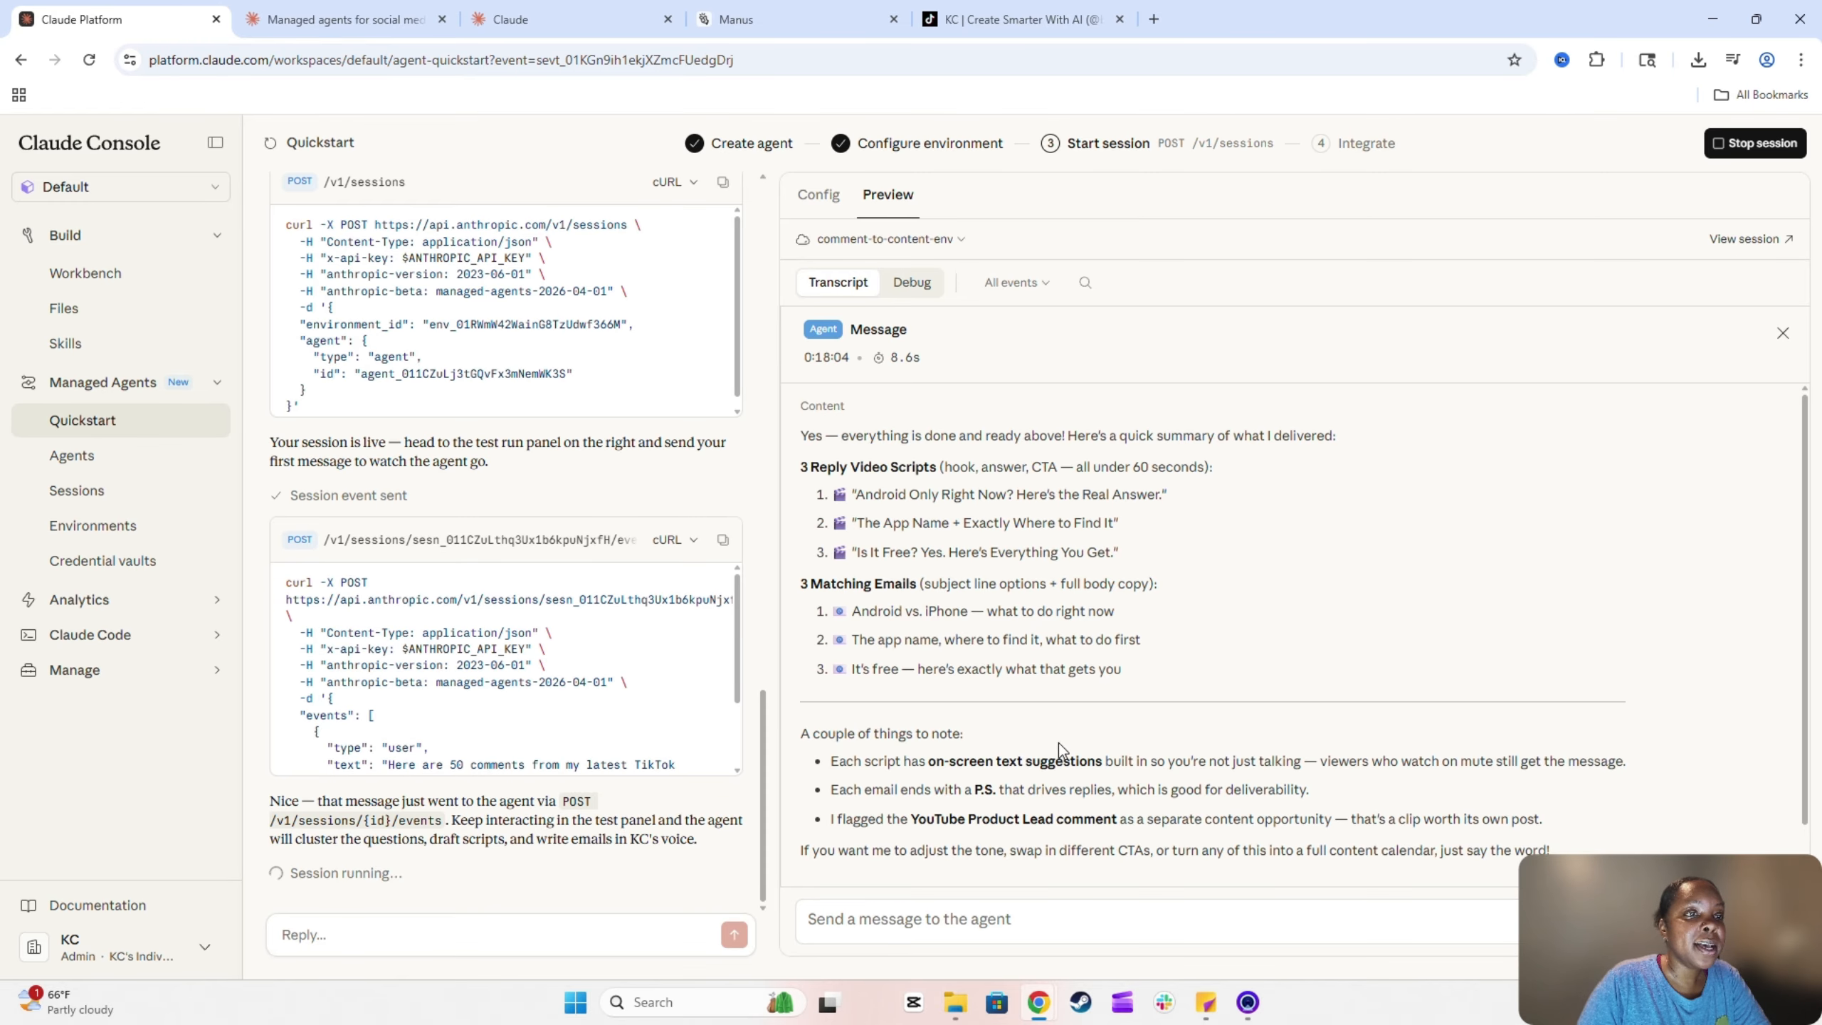
pyautogui.scroll(-1, 1060, 743)
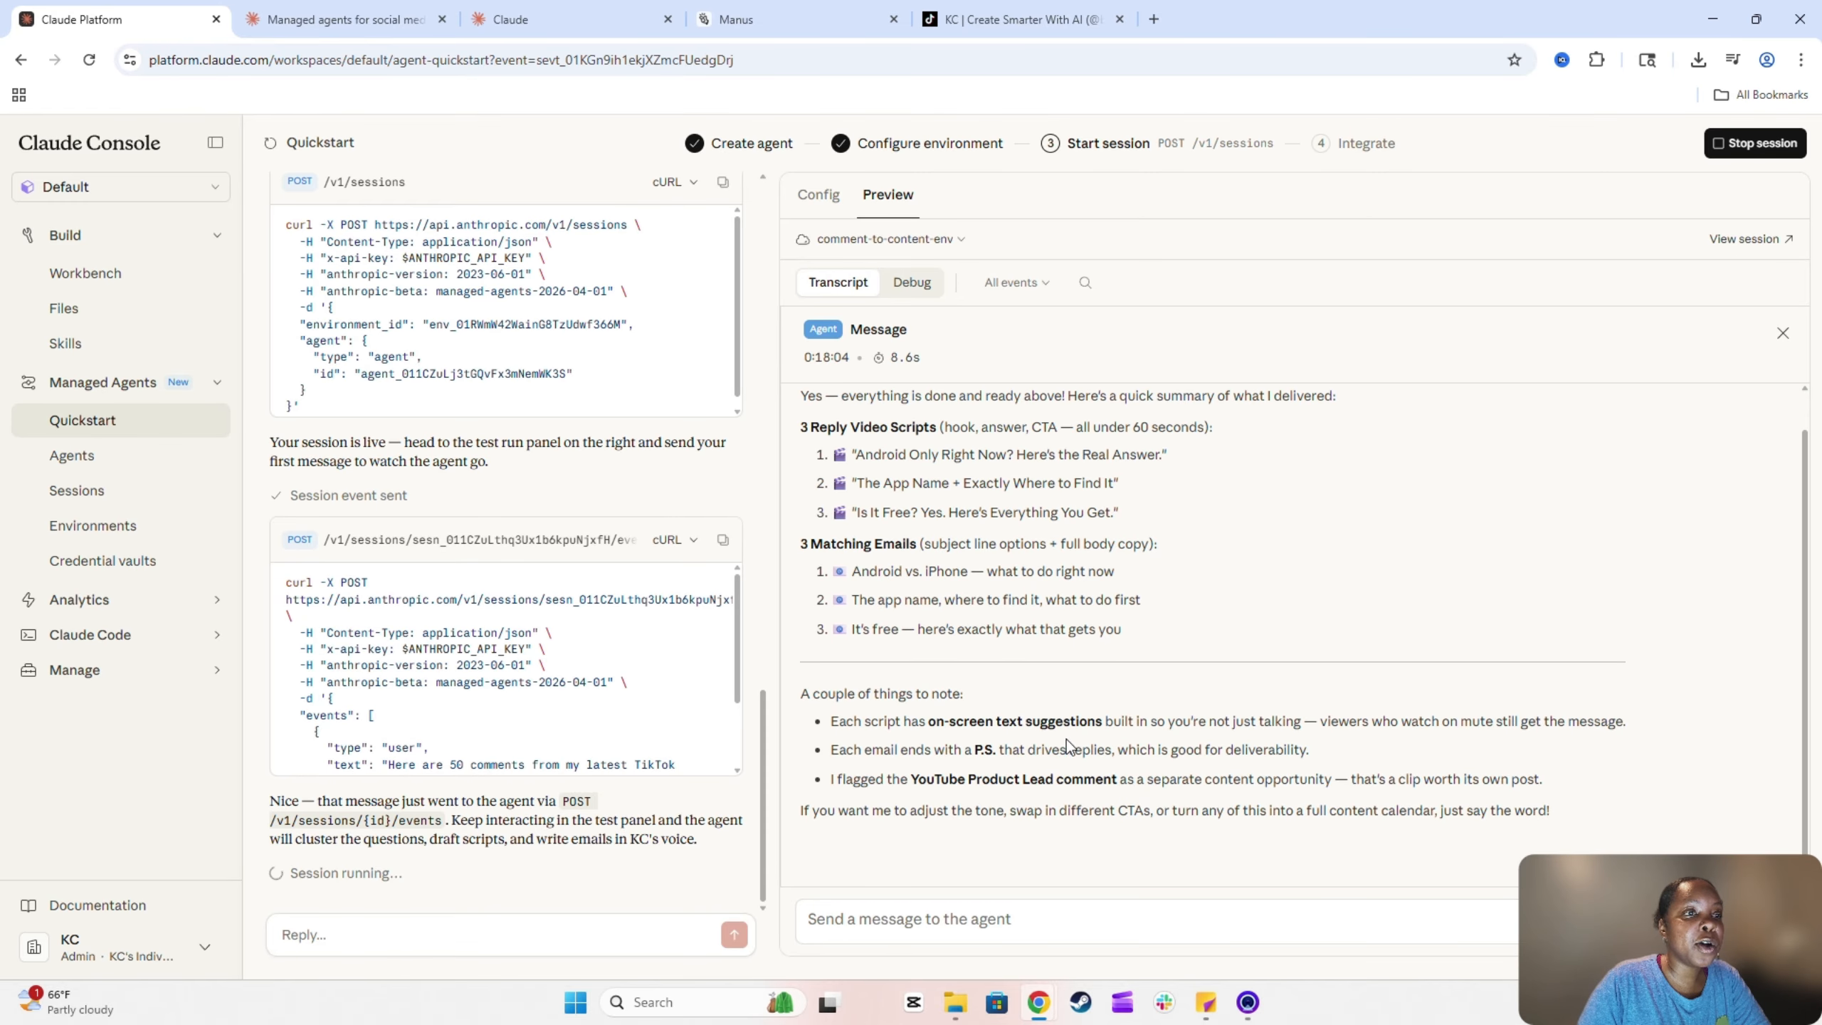
pyautogui.click(917, 287)
pyautogui.click(853, 294)
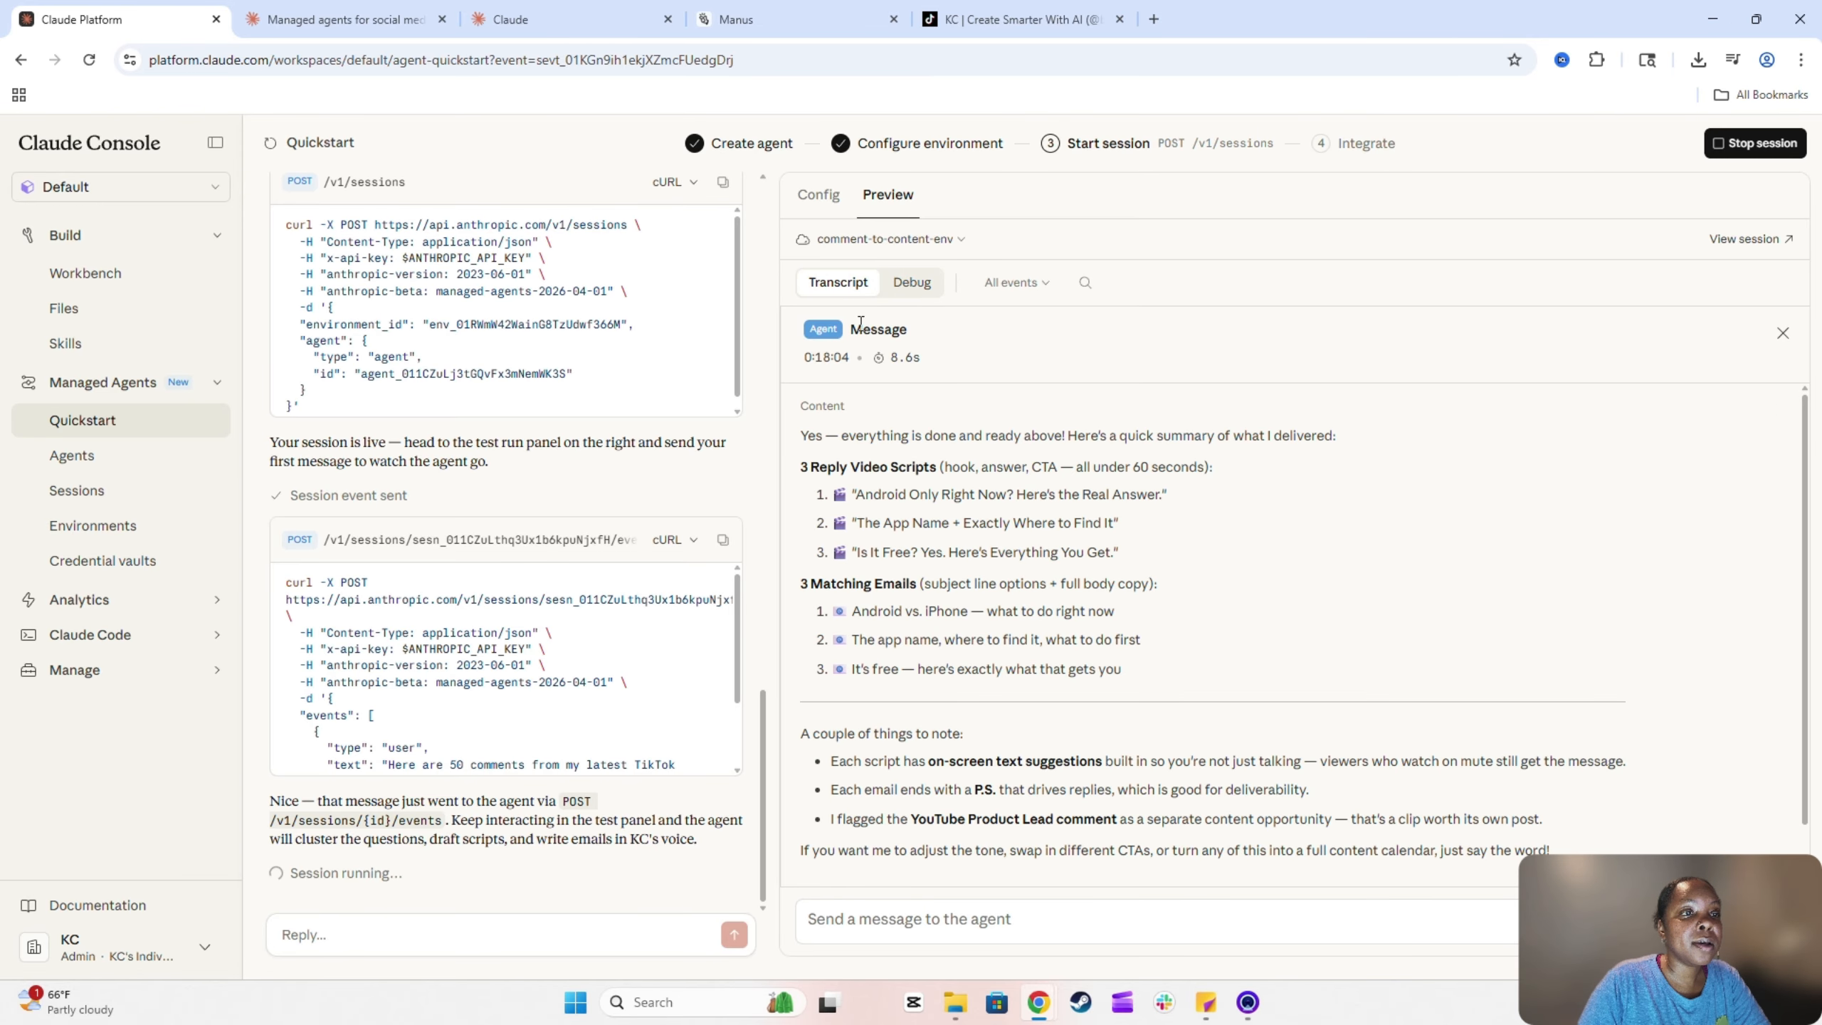
pyautogui.click(1783, 333)
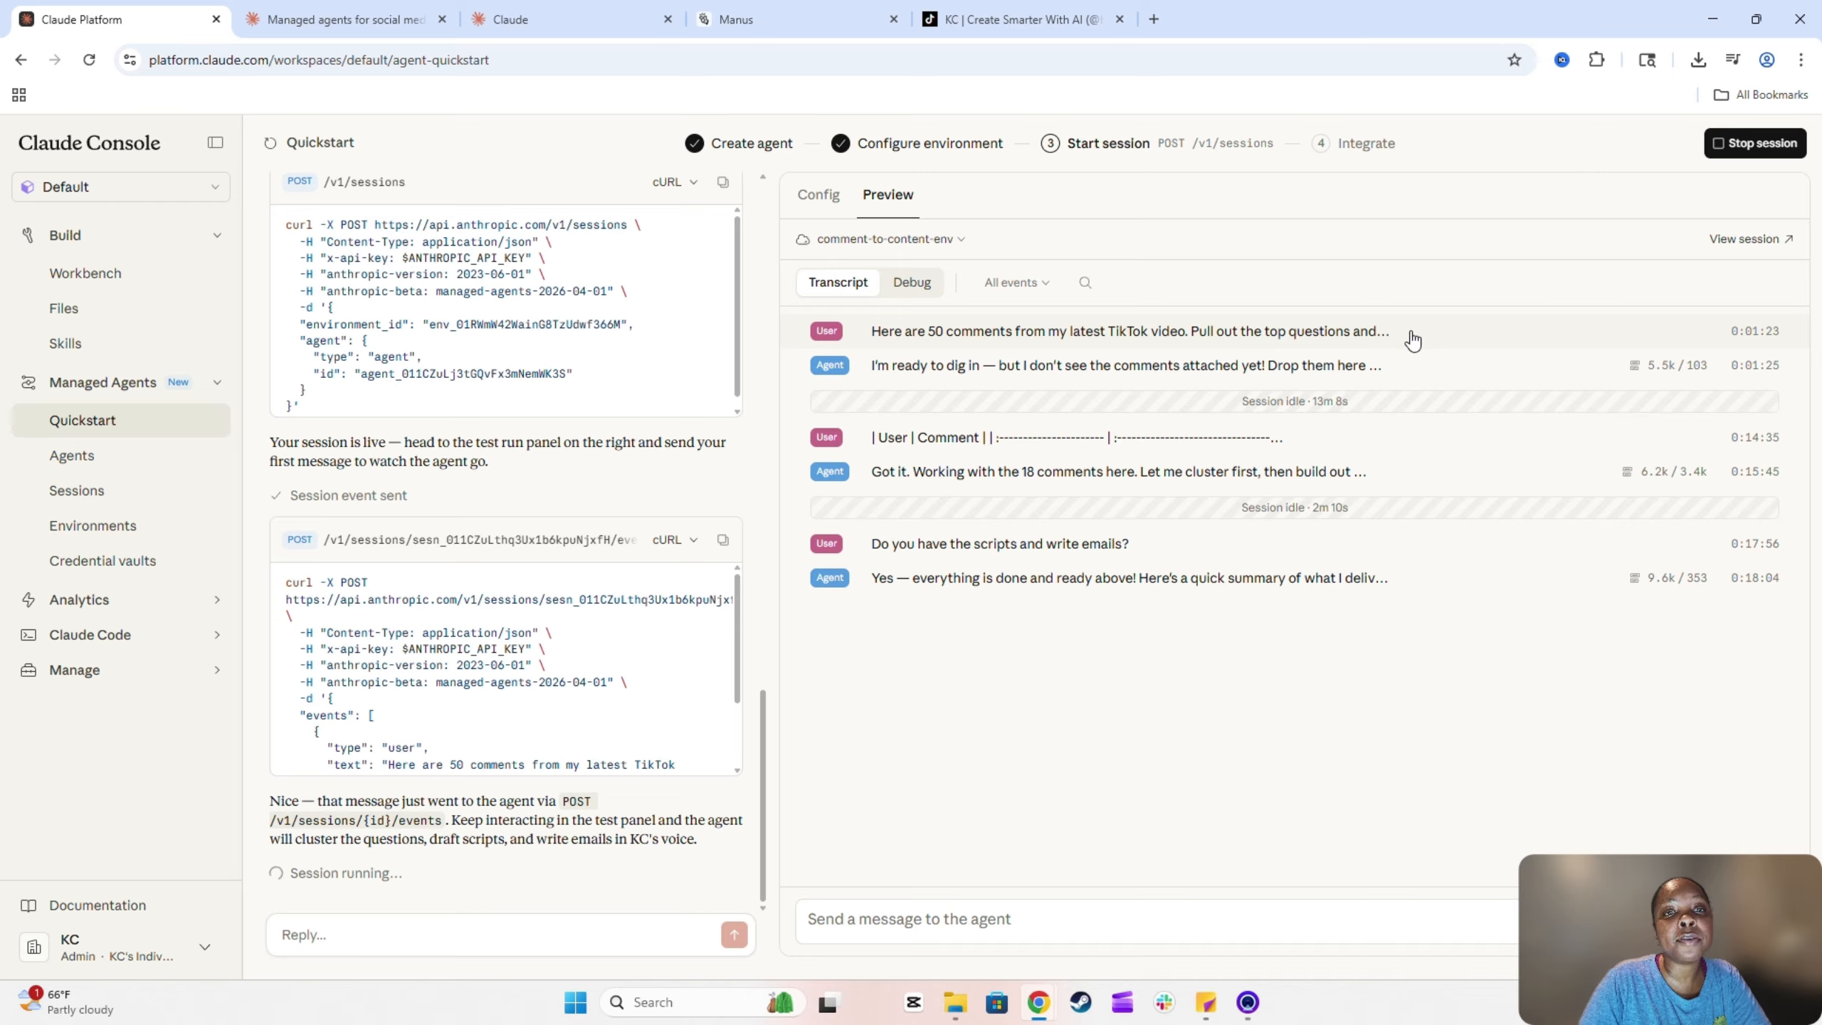
pyautogui.click(948, 368)
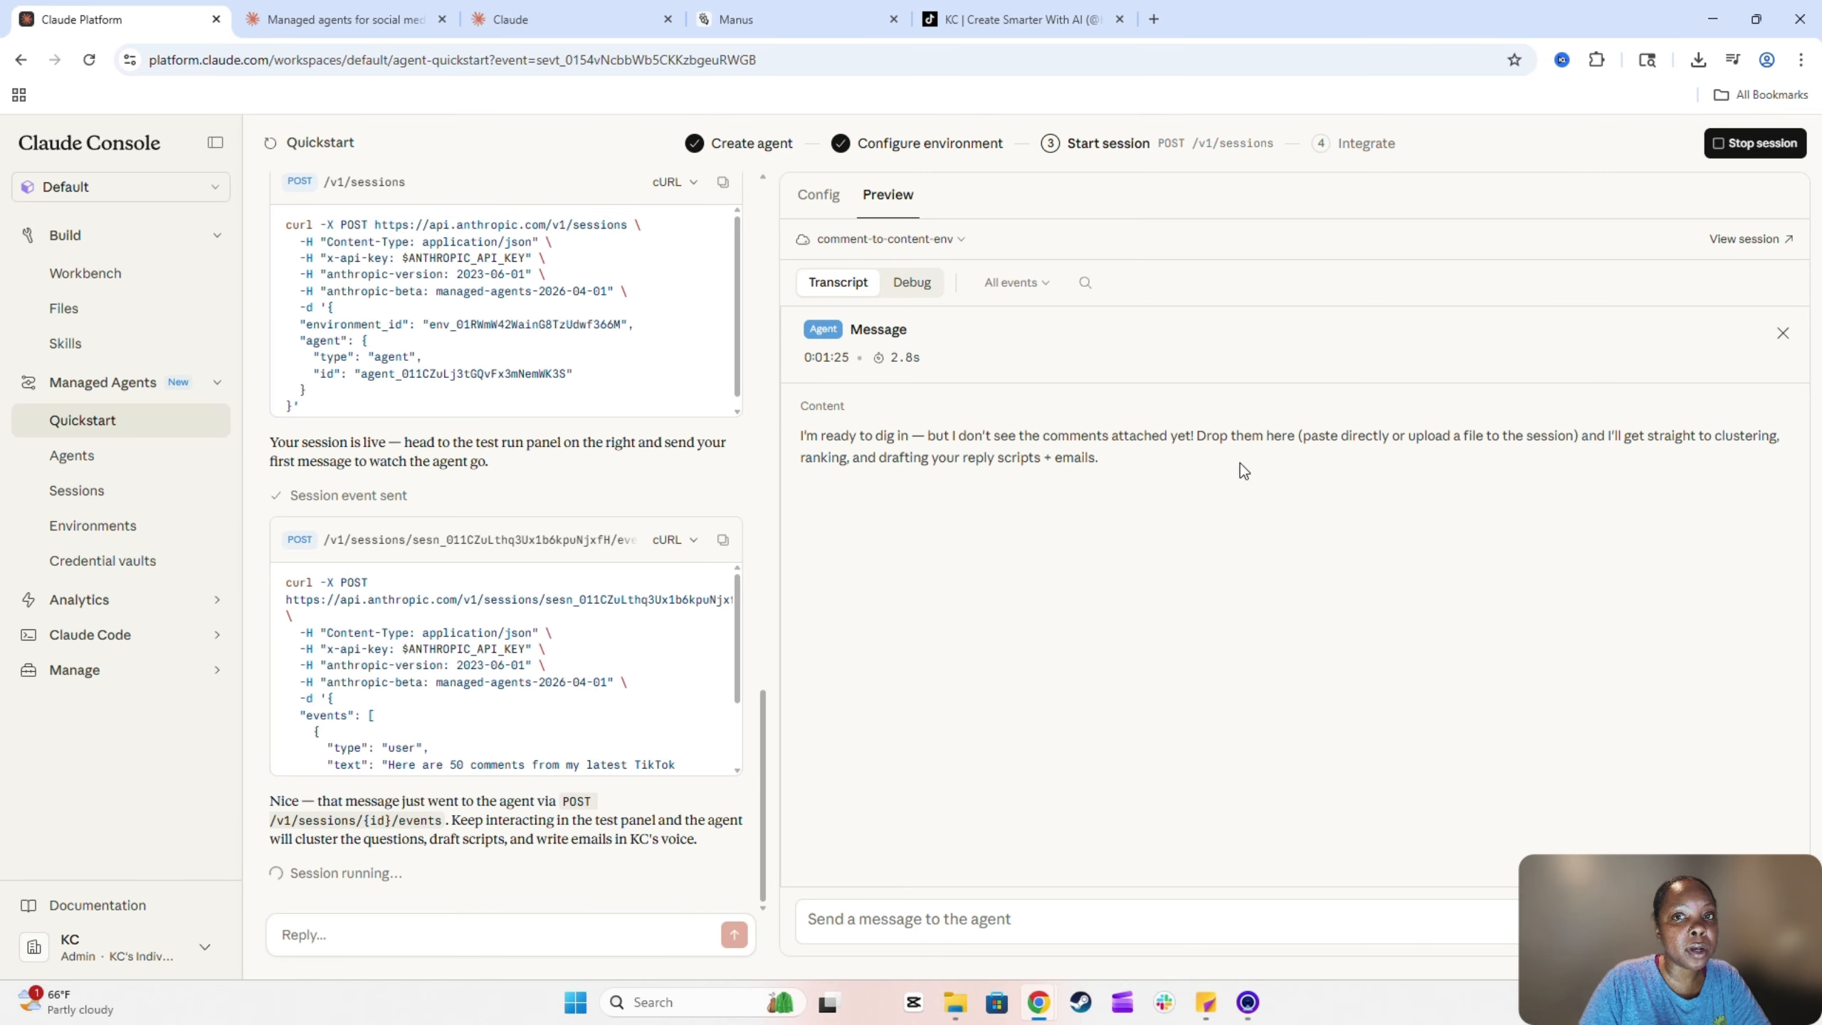
pyautogui.click(1783, 333)
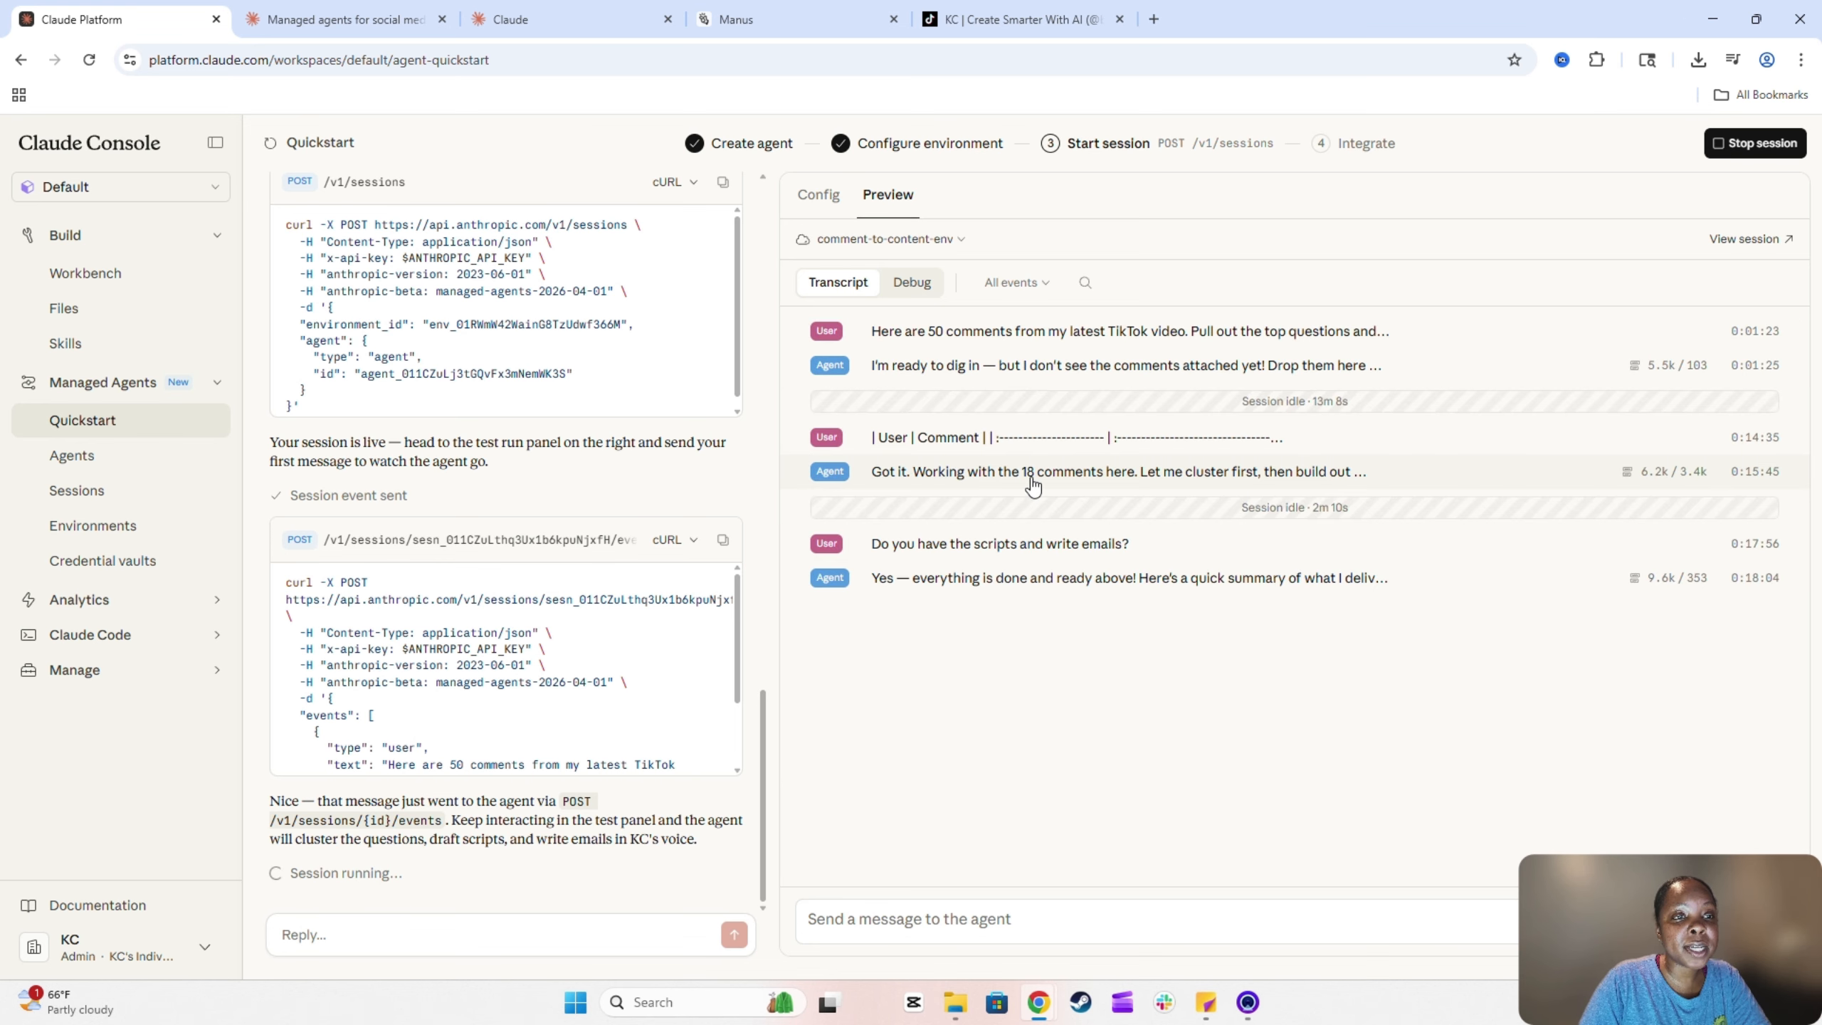
# Open the agent's reply to the comments table and examine the comment clusters ranked by volume
pyautogui.click(1233, 482)
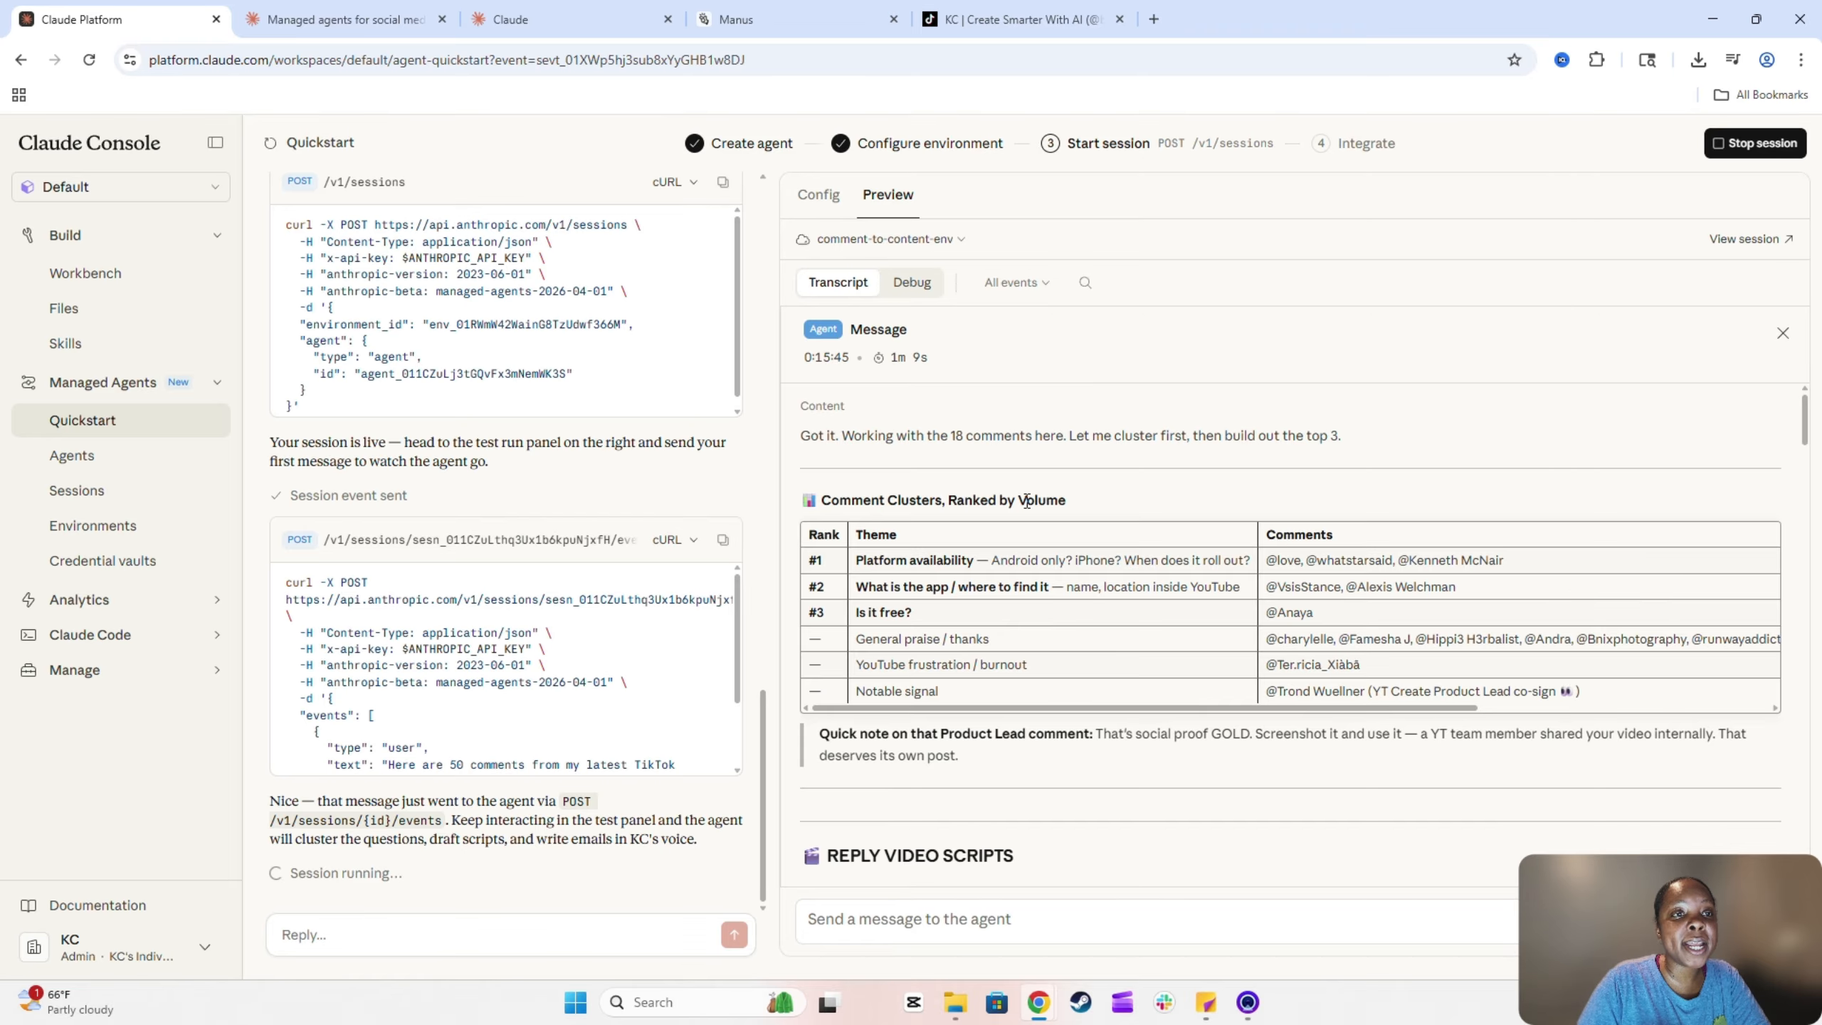
pyautogui.scroll(-10, 1000, 571)
pyautogui.scroll(10, 993, 574)
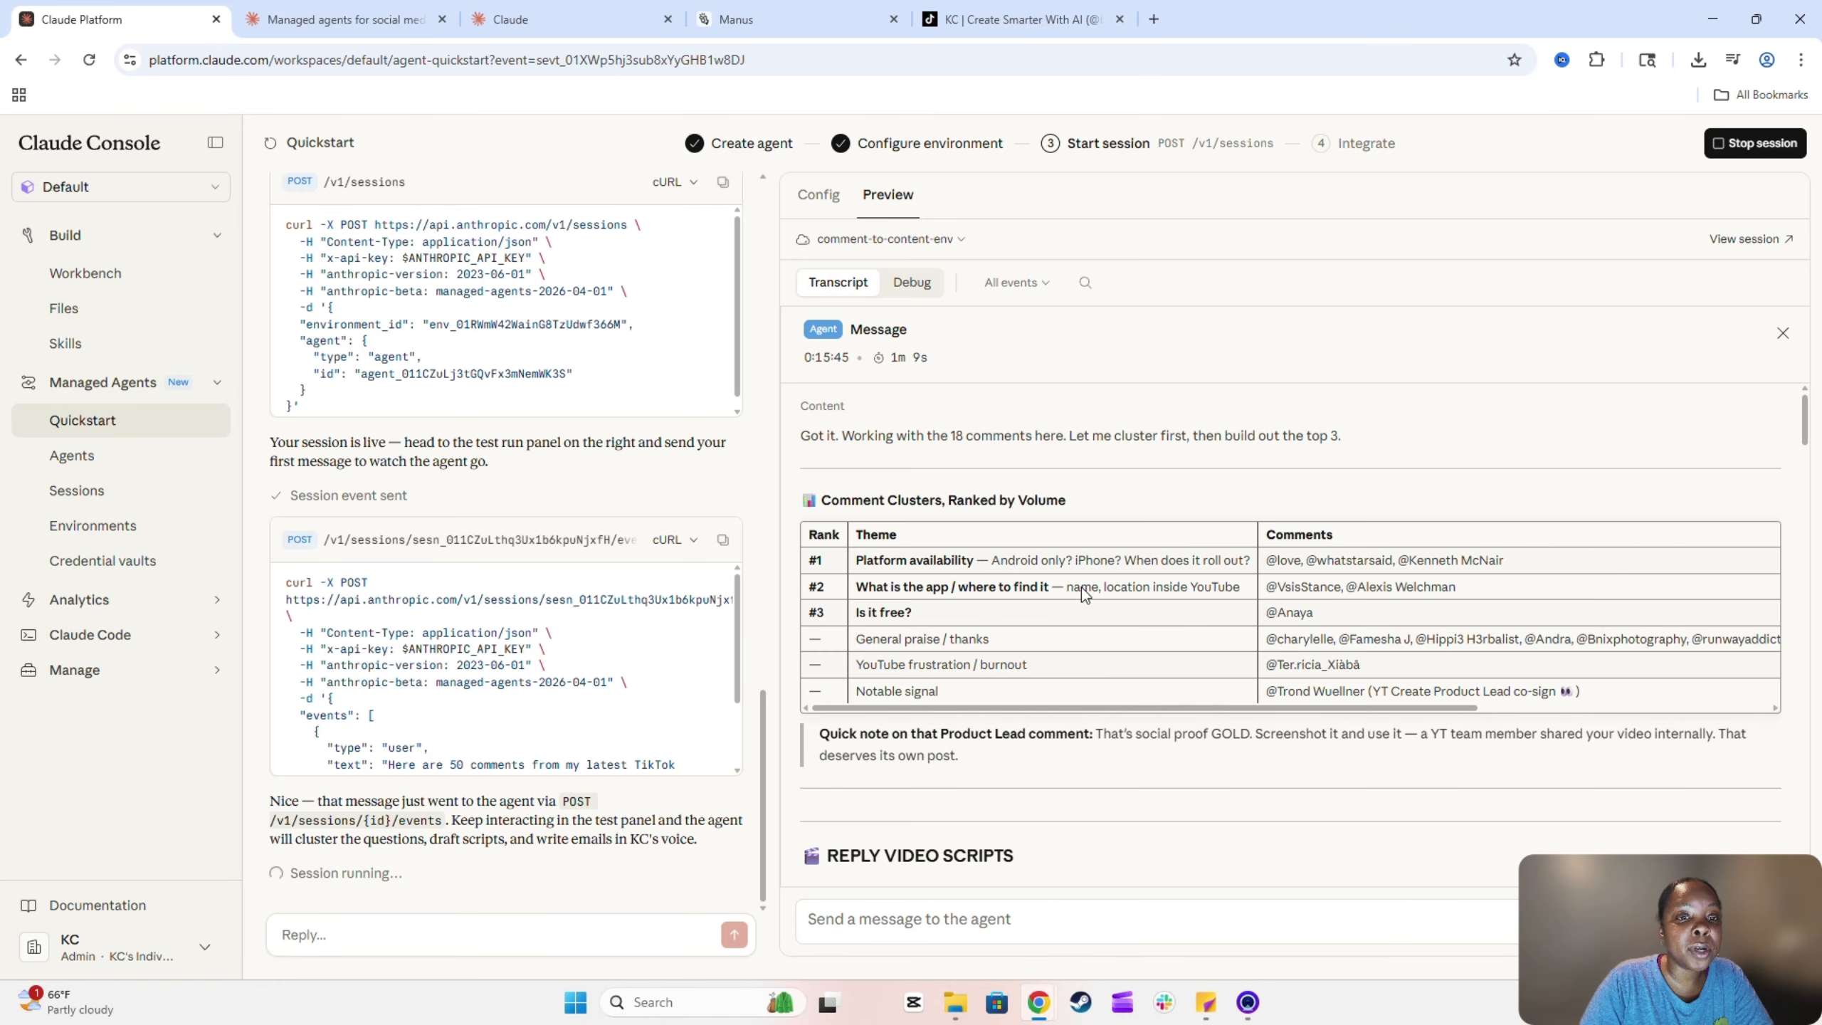
pyautogui.scroll(-3, 1163, 678)
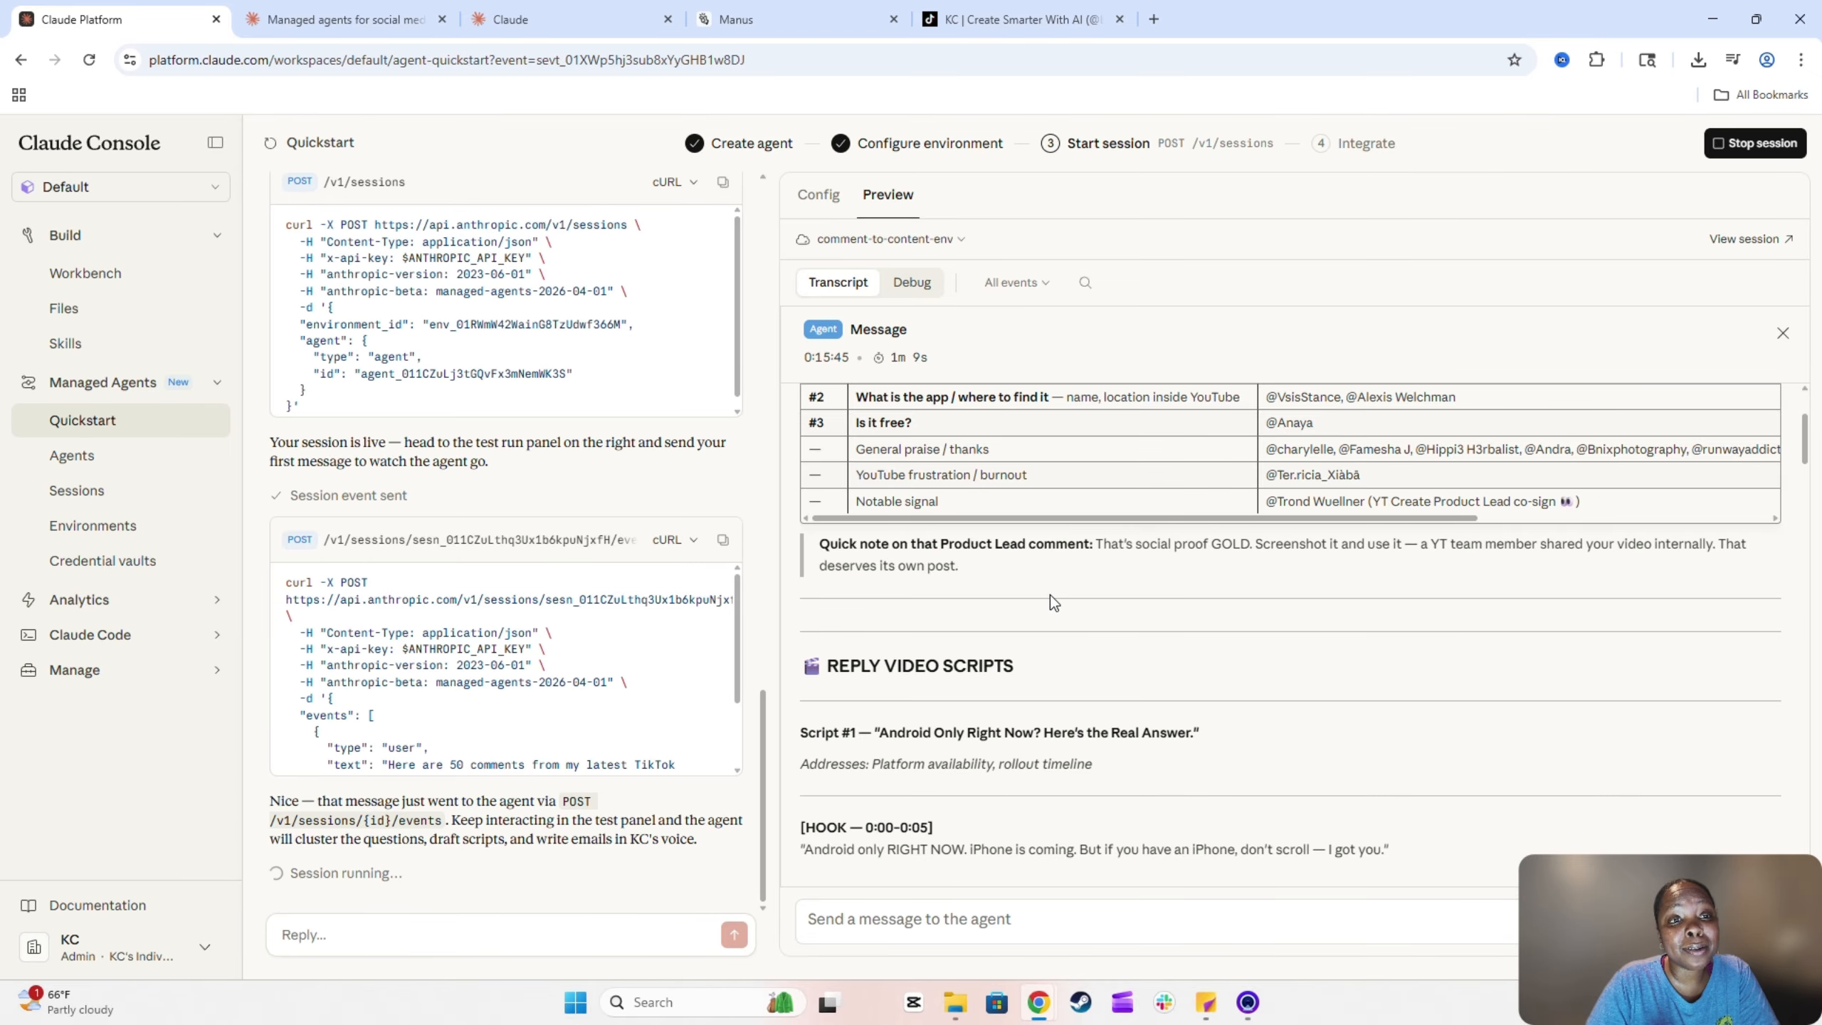
# Examine the hooks, answers, CTAs and on-screen text of the reply video scripts in the agent's message
pyautogui.scroll(-3, 1136, 642)
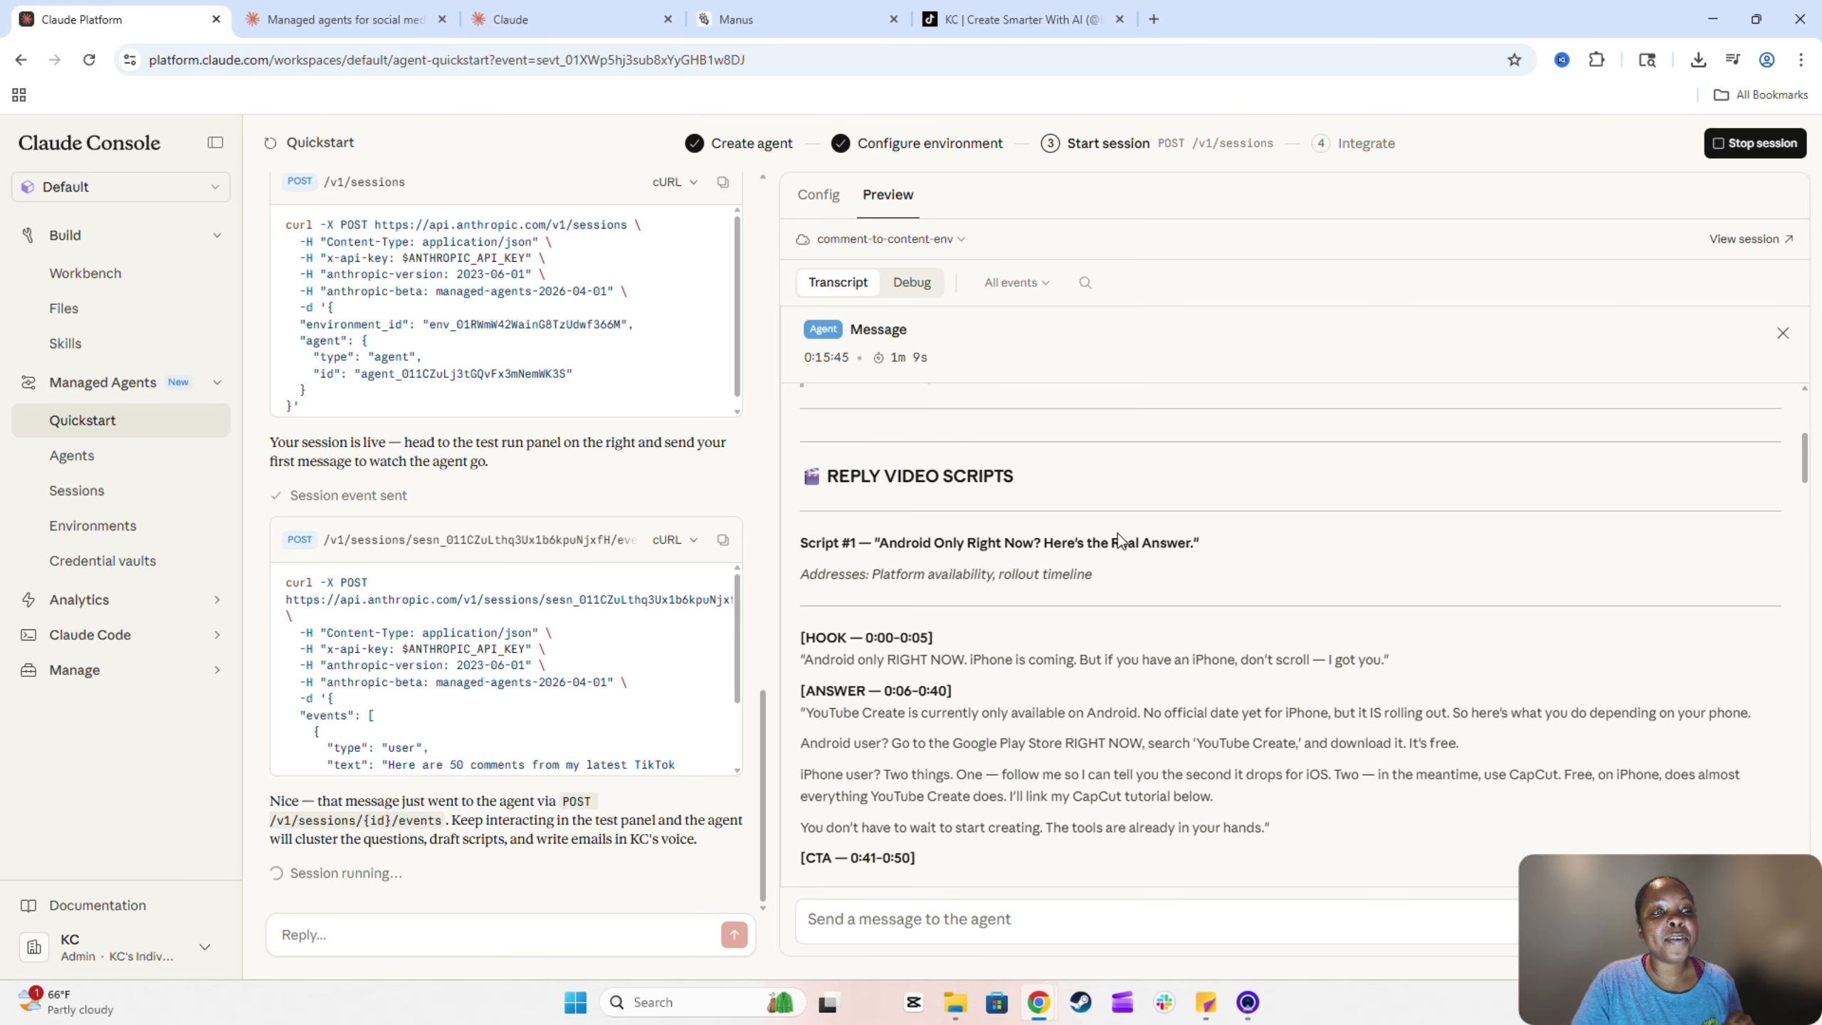
pyautogui.scroll(-2, 1123, 539)
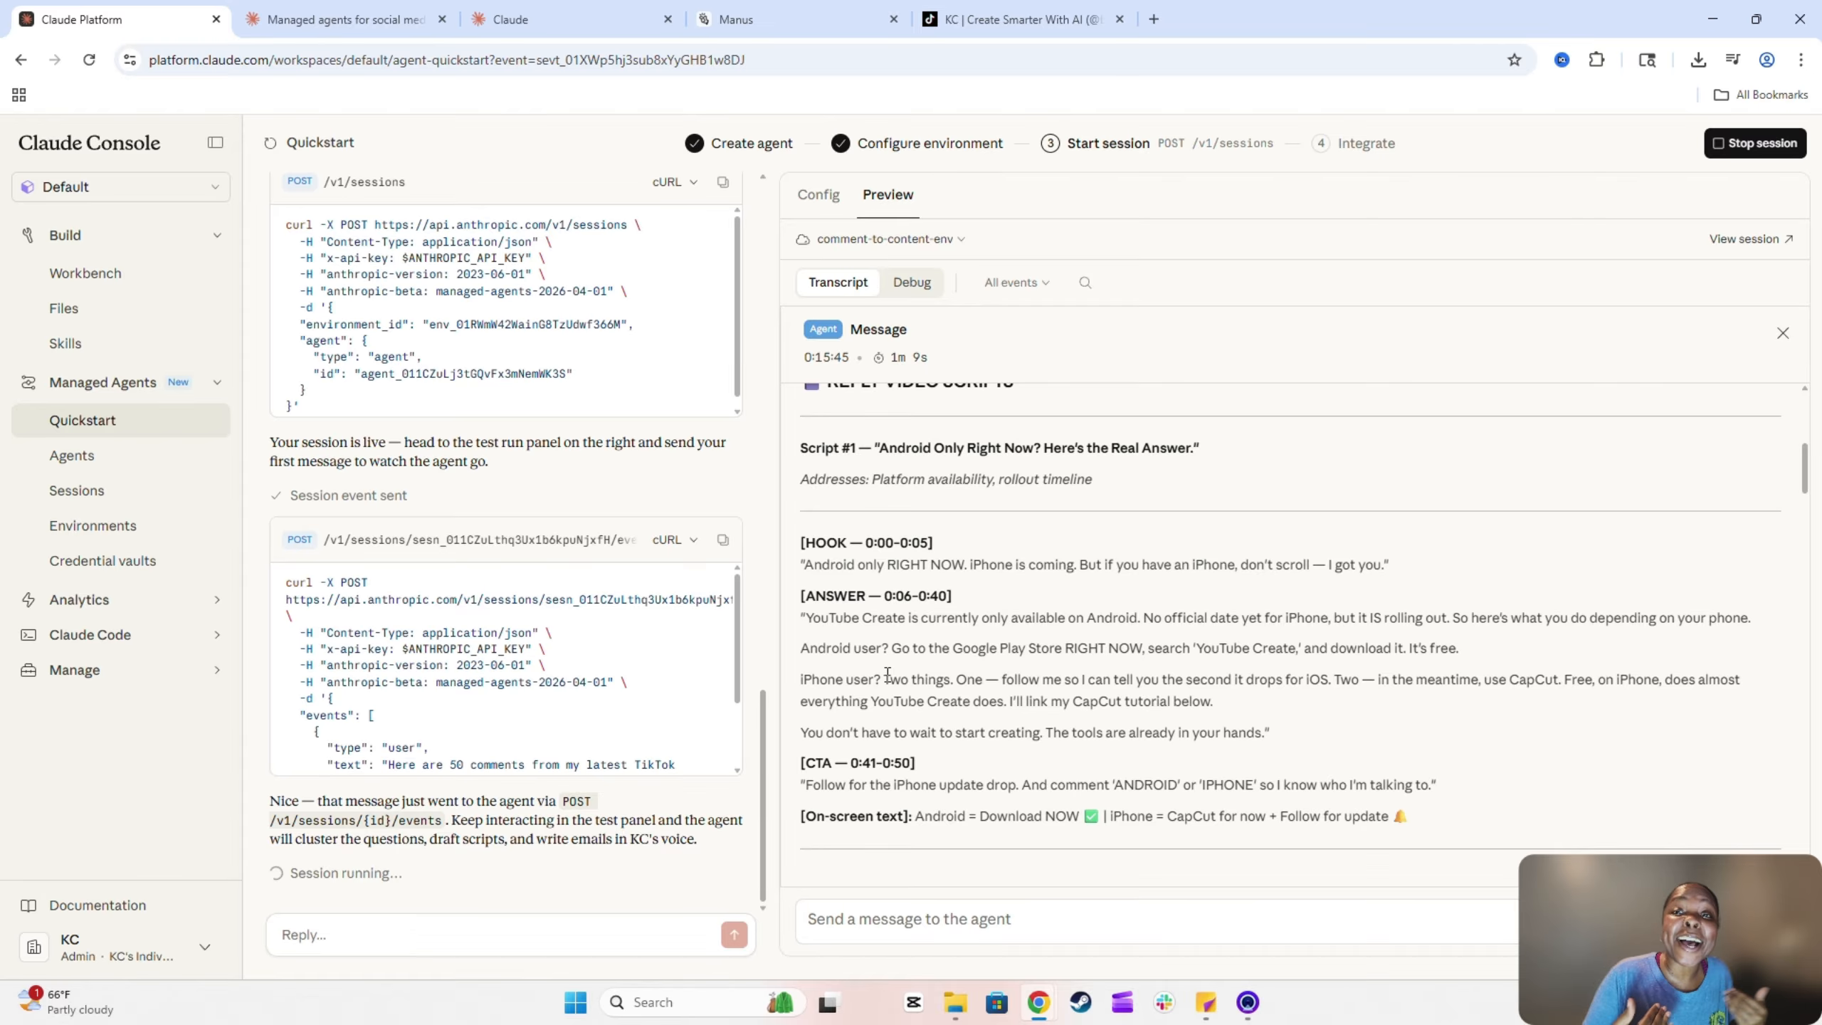
pyautogui.scroll(-1, 1025, 681)
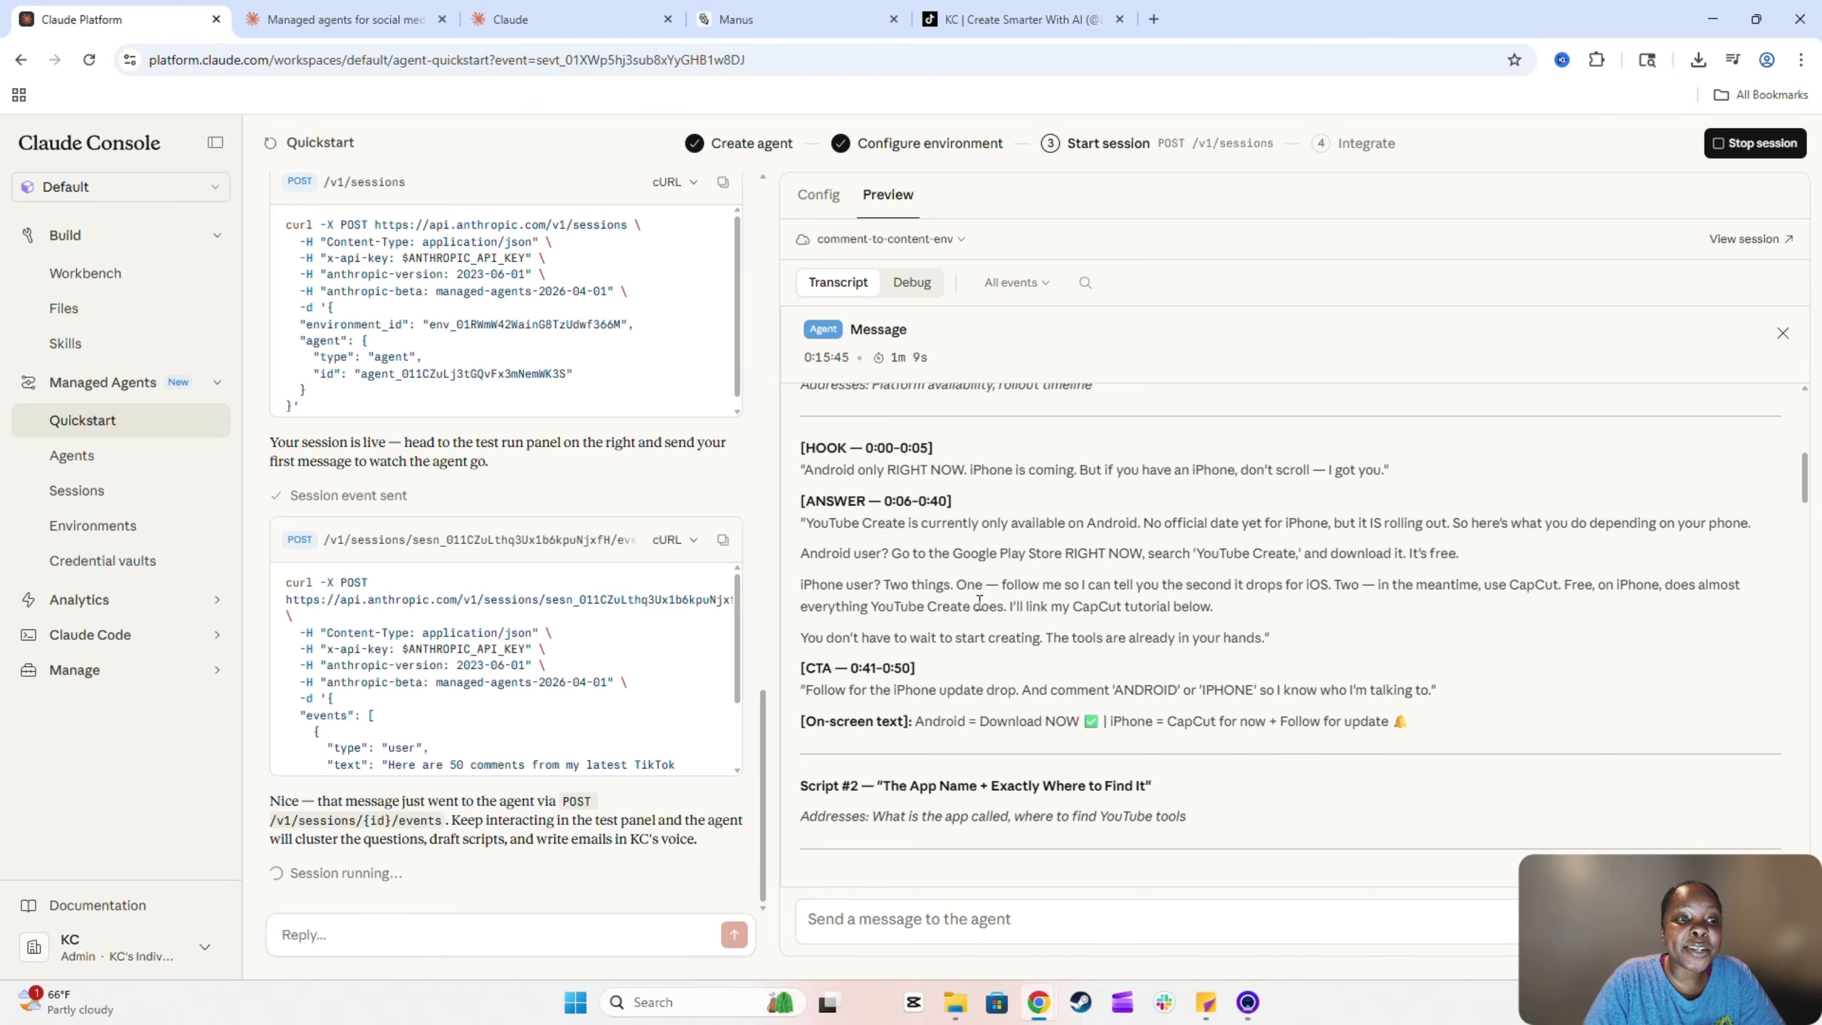
pyautogui.scroll(-1, 968, 588)
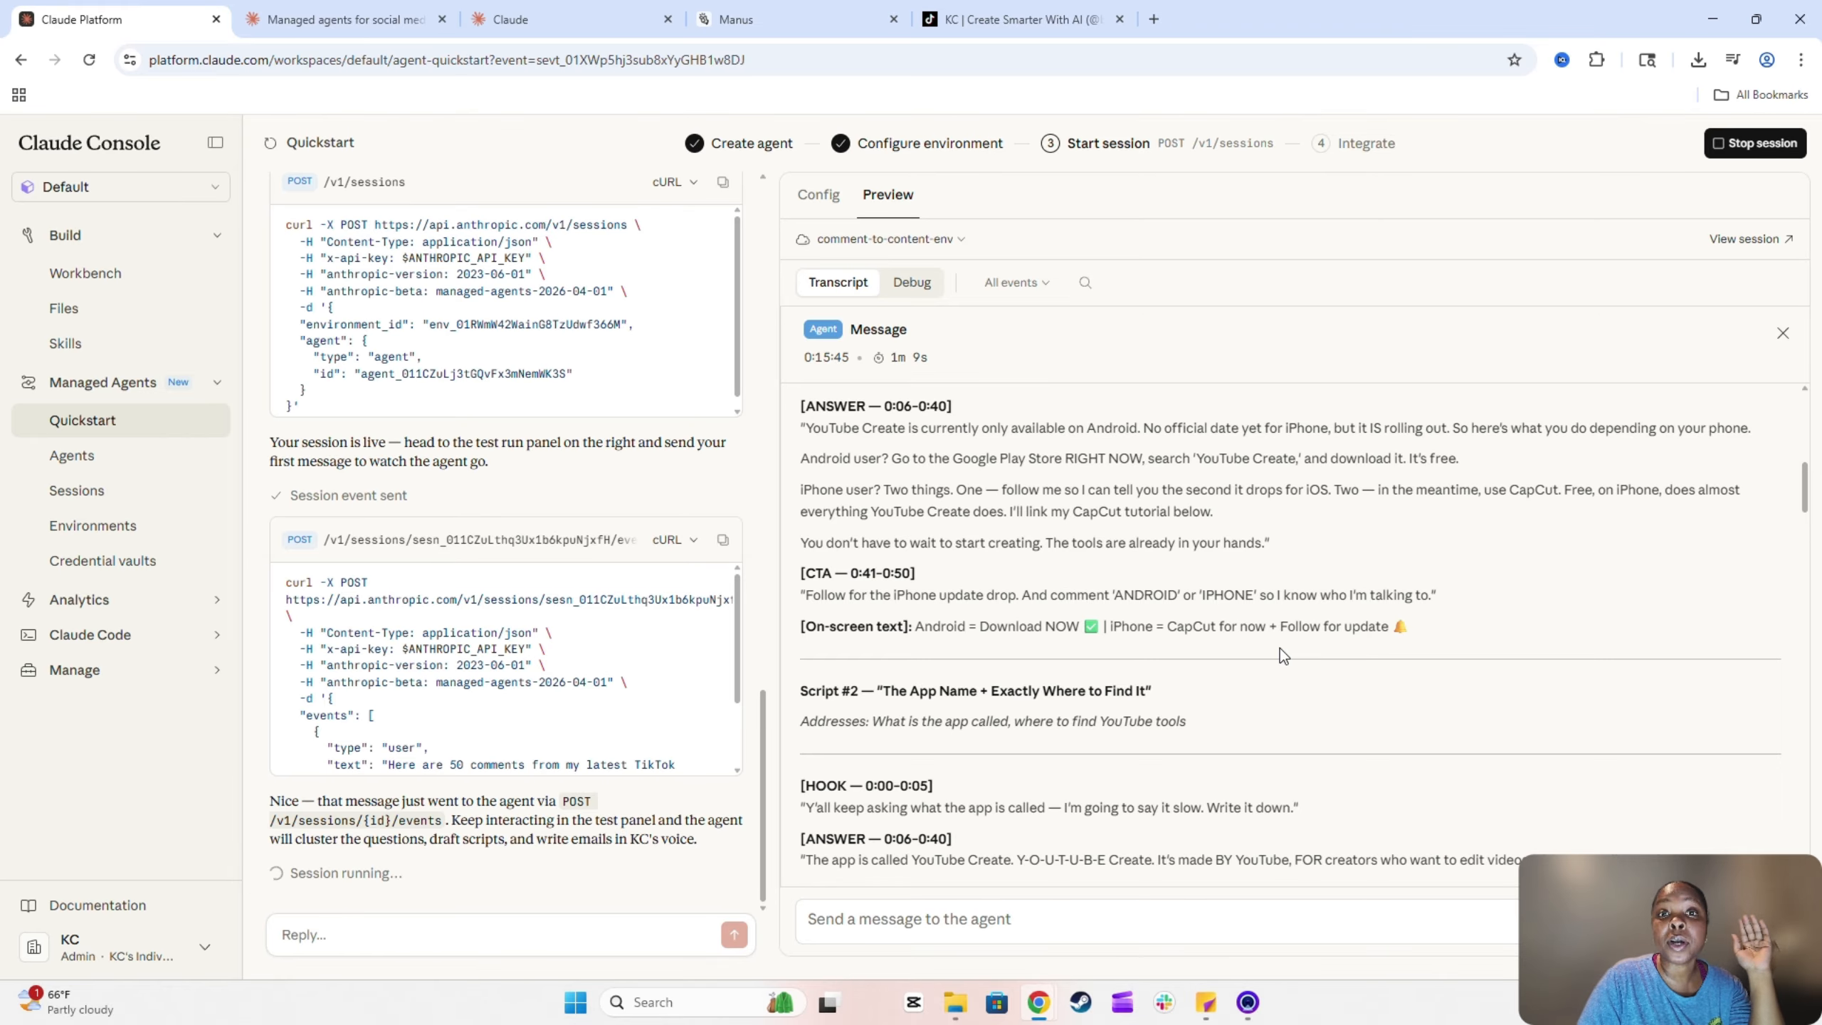
pyautogui.scroll(-2, 1296, 617)
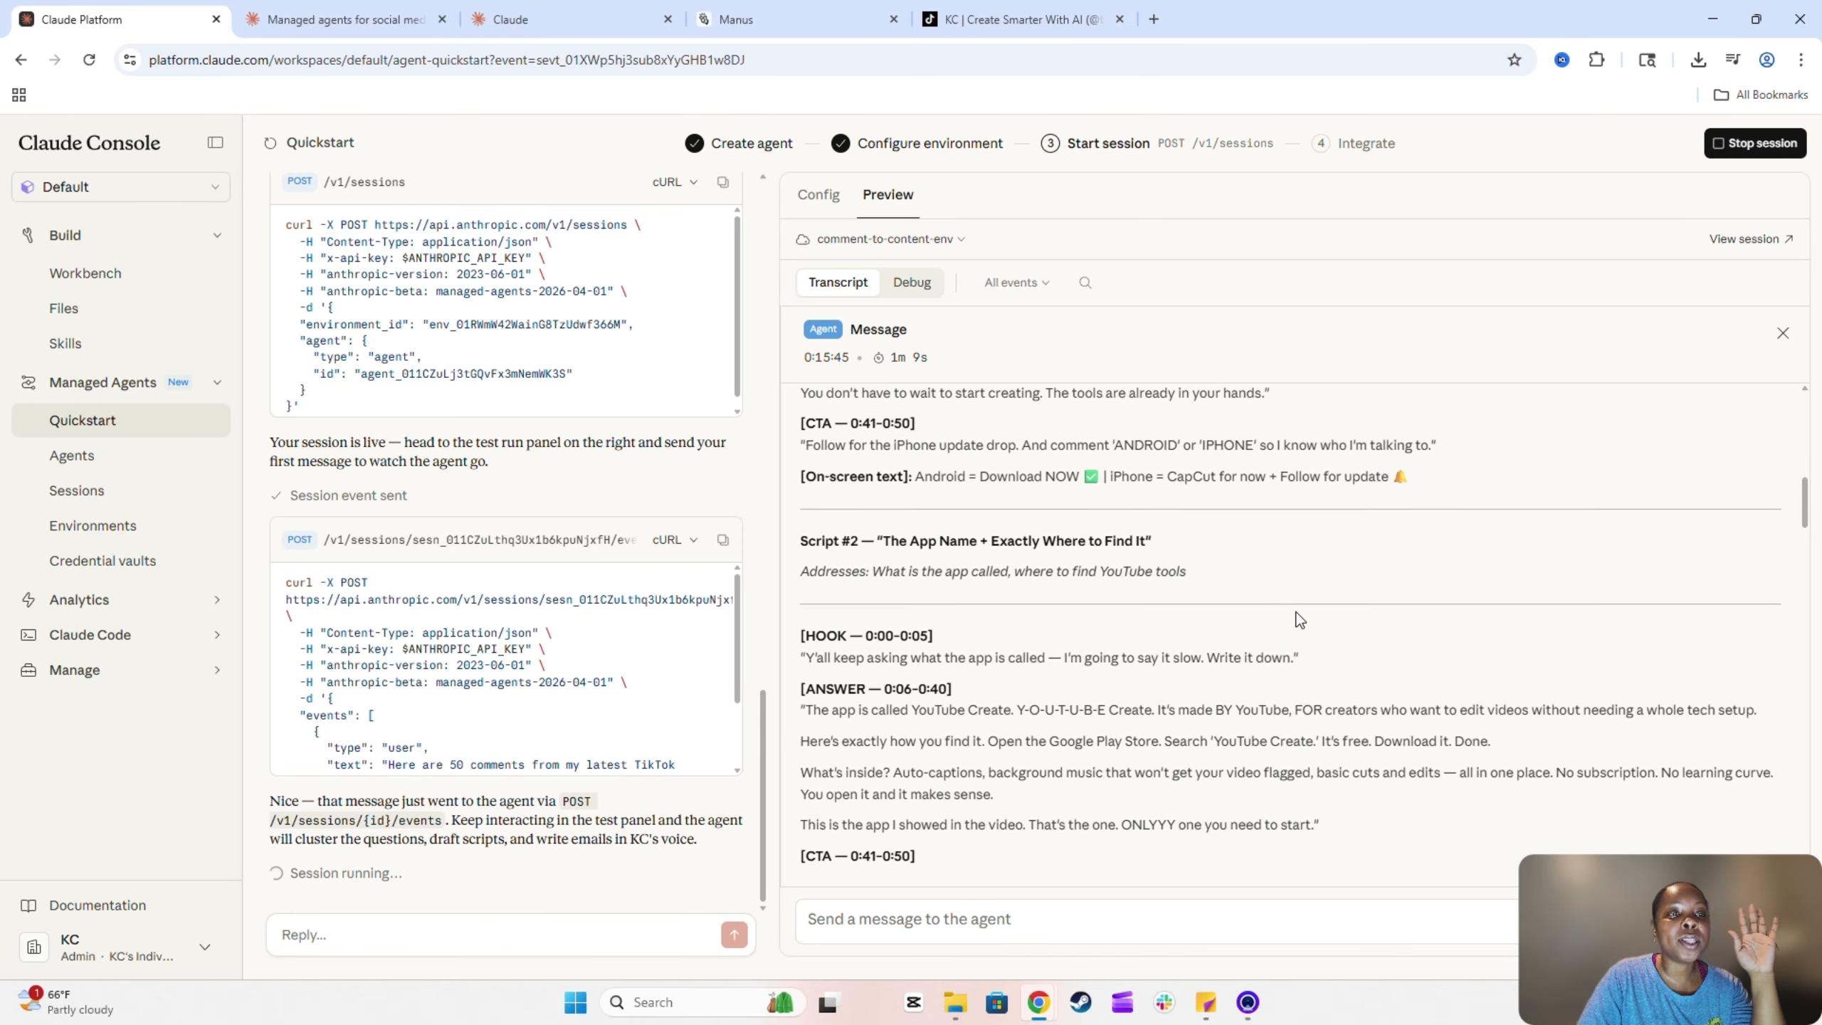
pyautogui.scroll(4, 1296, 617)
pyautogui.scroll(-2, 1111, 587)
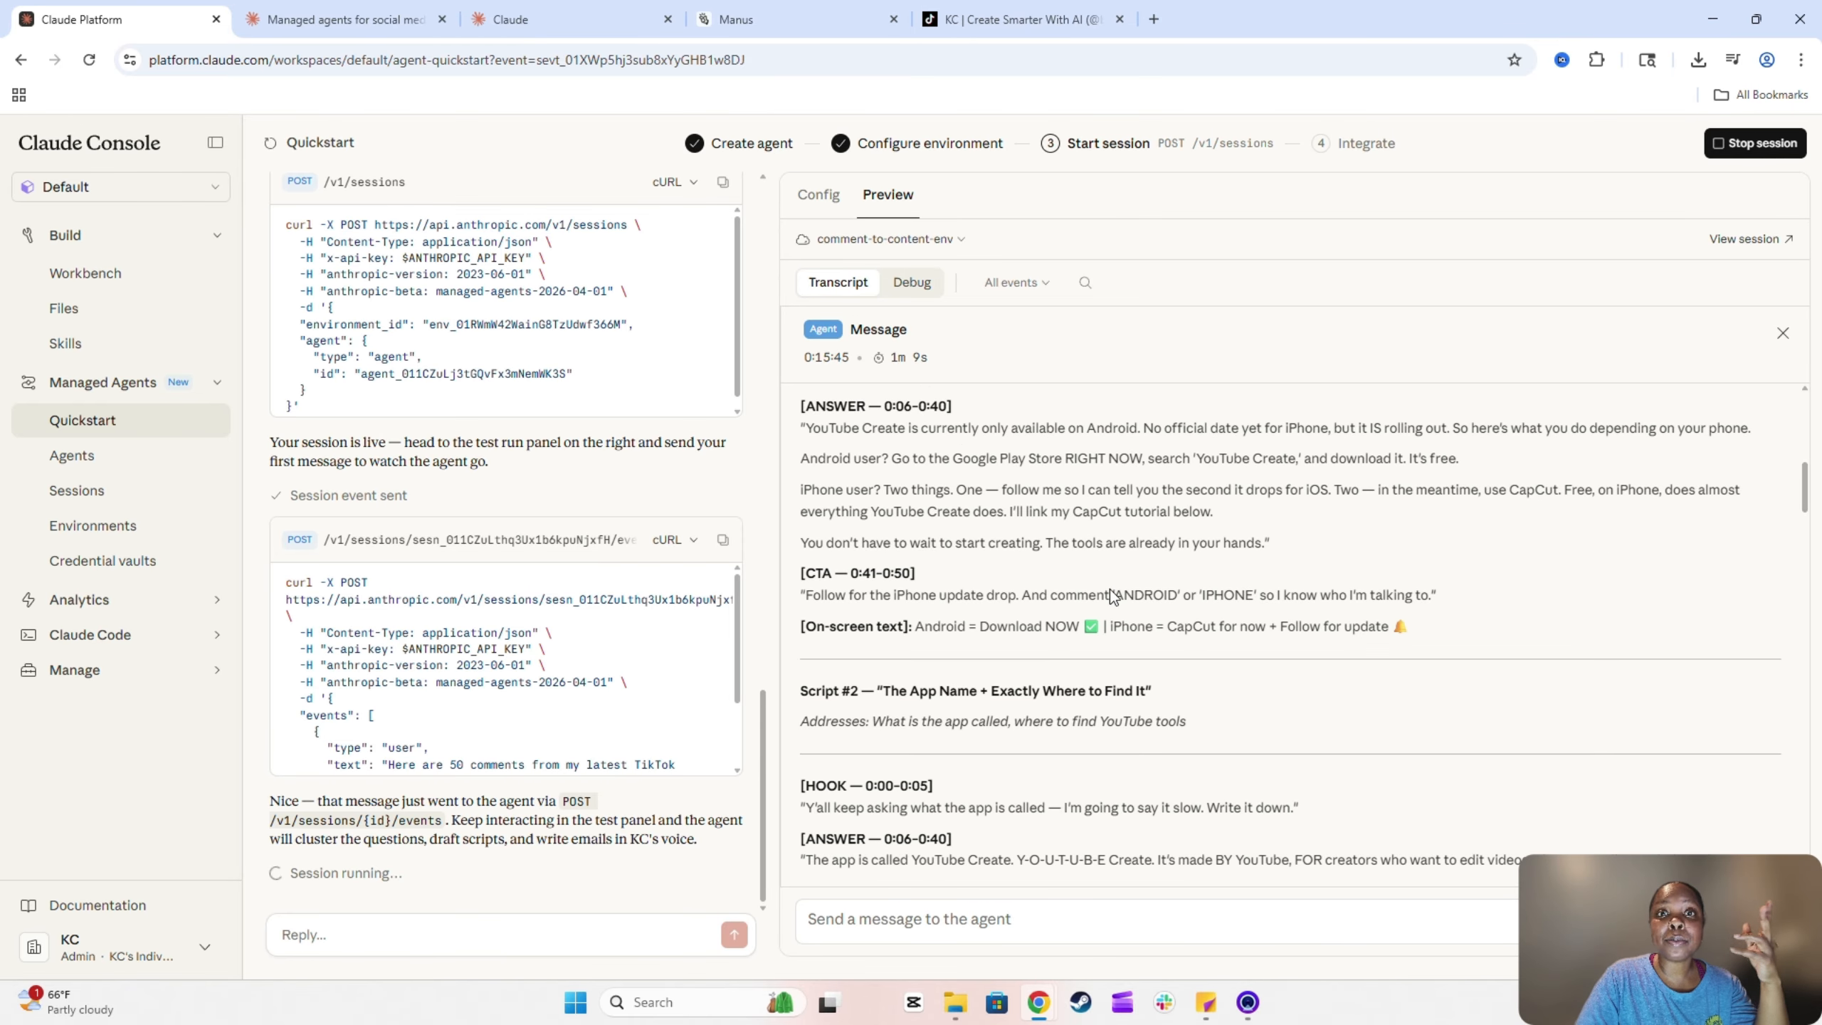
pyautogui.scroll(2, 1114, 589)
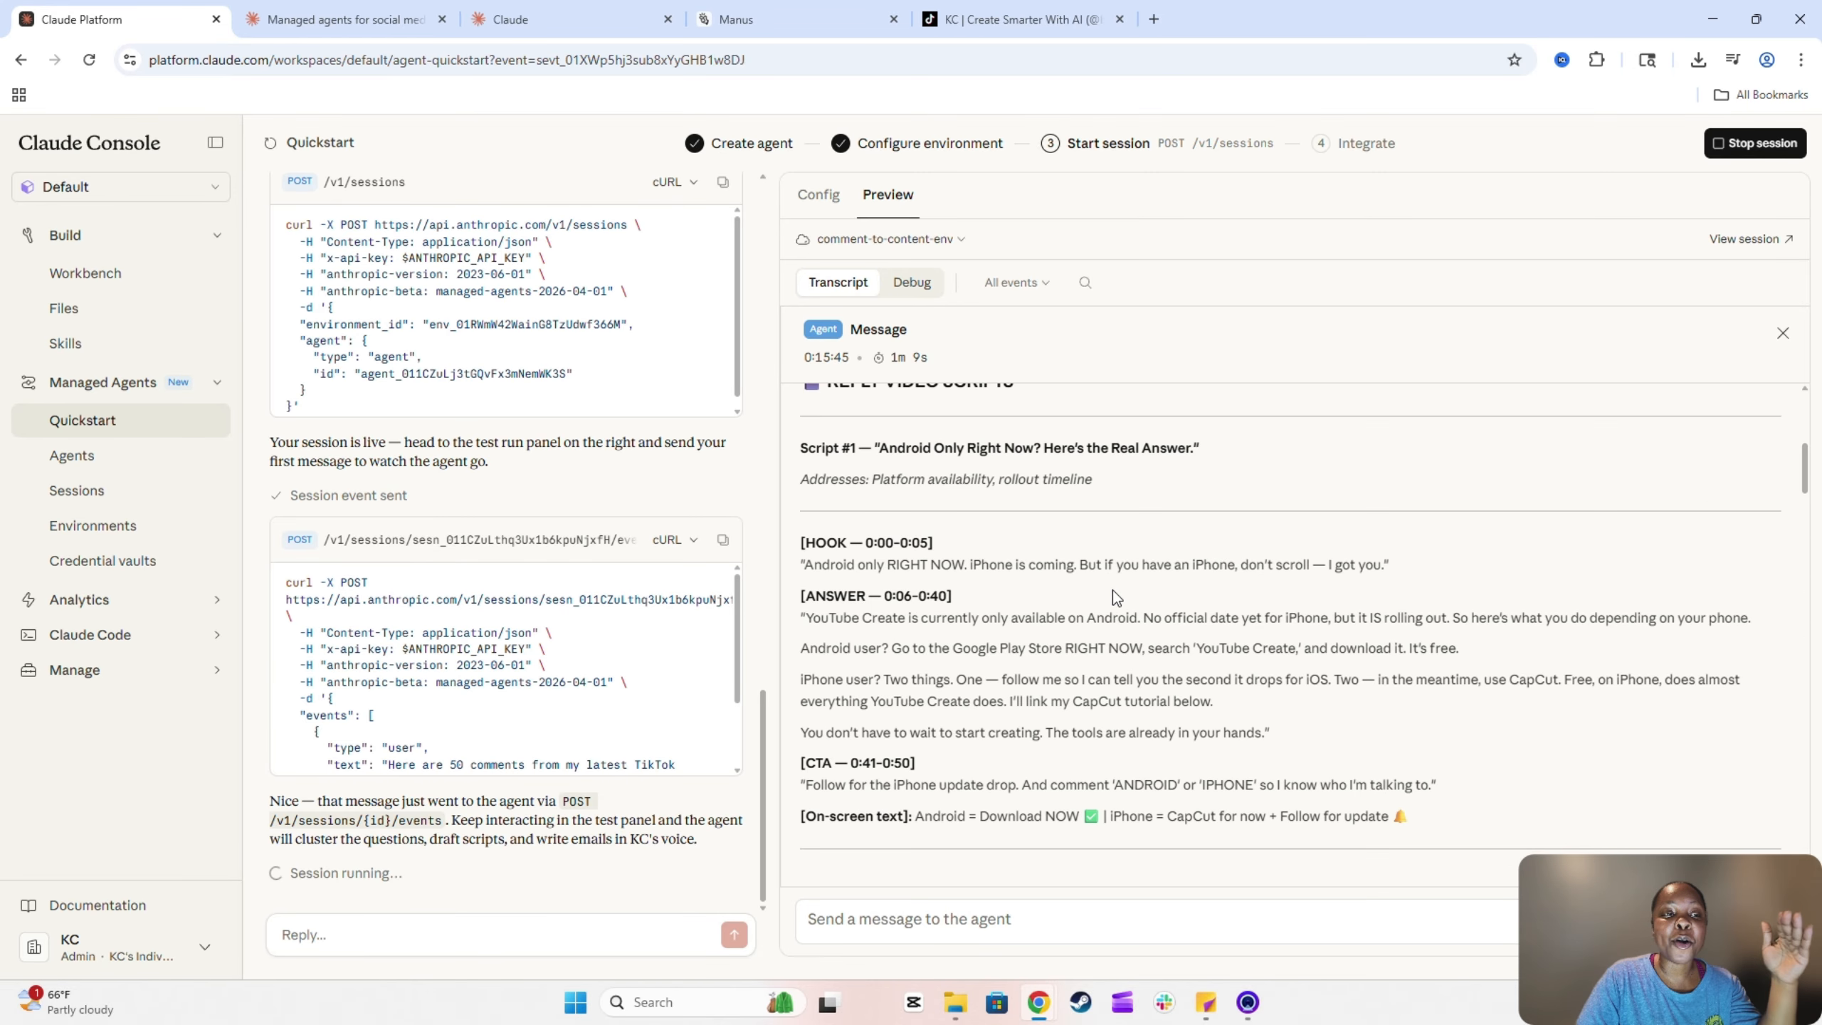
pyautogui.scroll(-5, 1114, 592)
pyautogui.scroll(-3, 1113, 600)
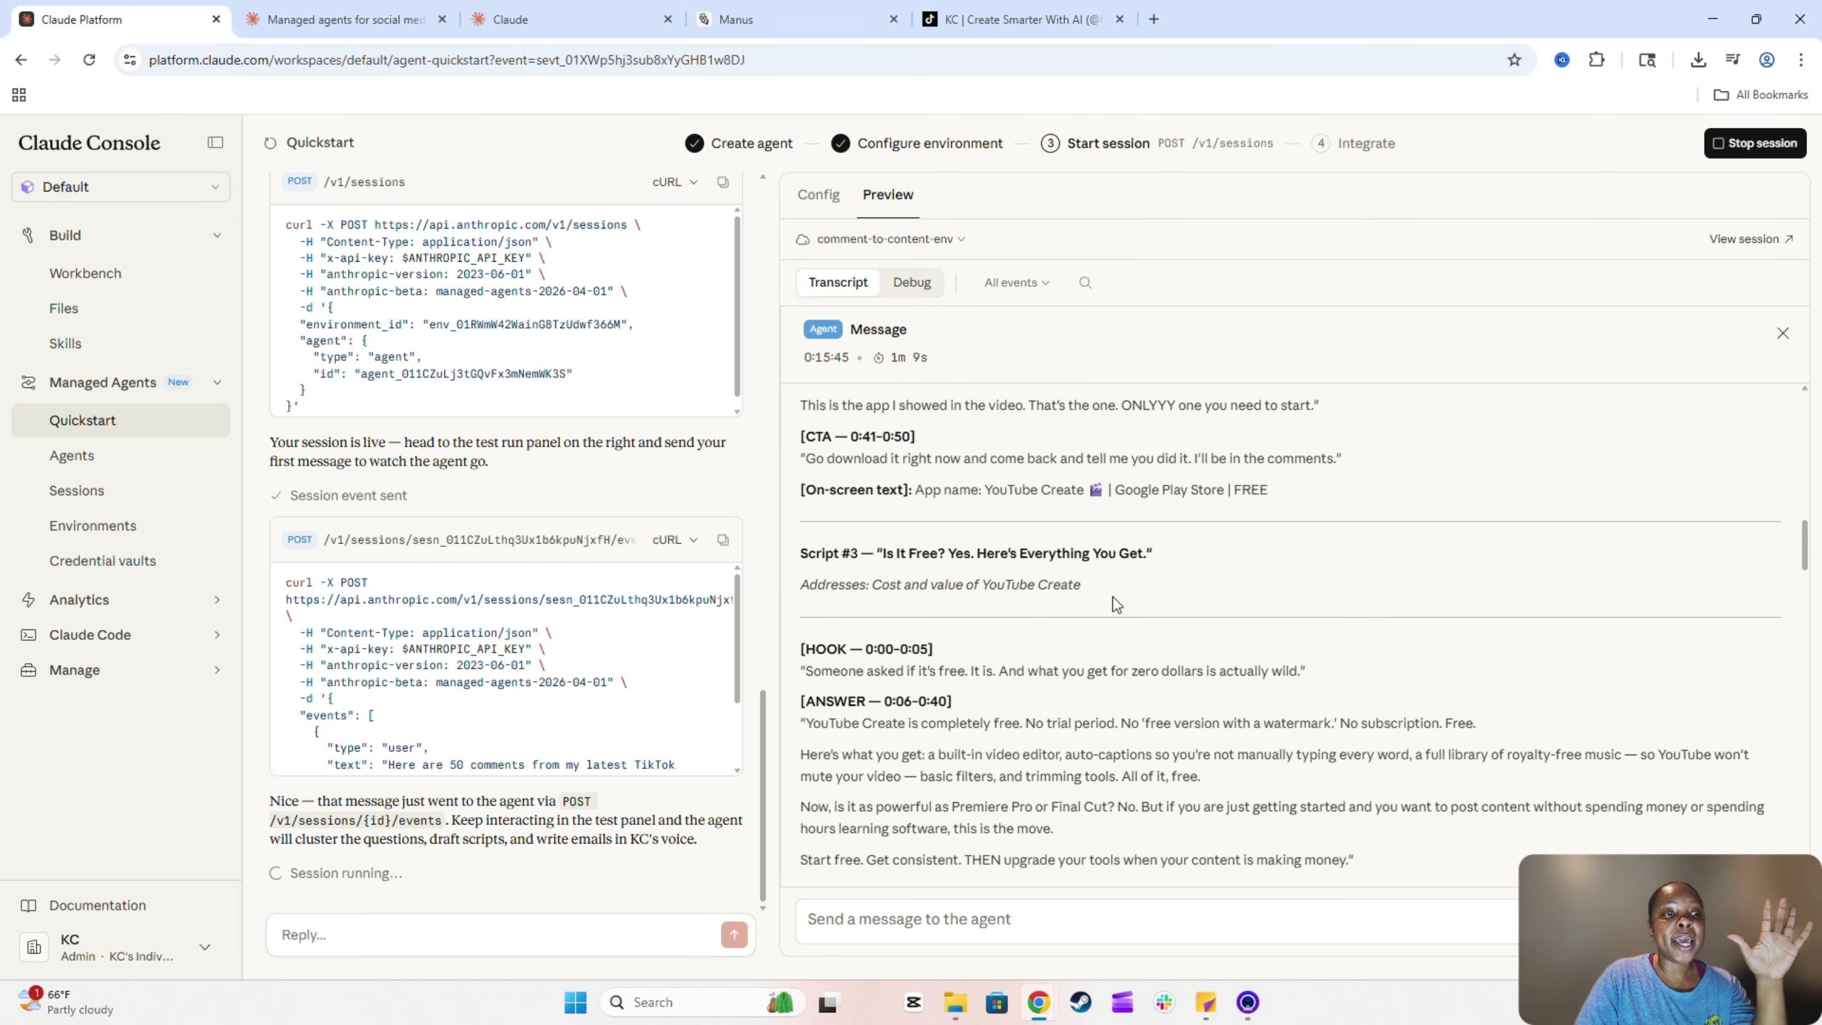
# Examine reply video scripts 2 and 3, followed by the drafted emails with their subject line options, in the agent's message
pyautogui.scroll(3, 1113, 596)
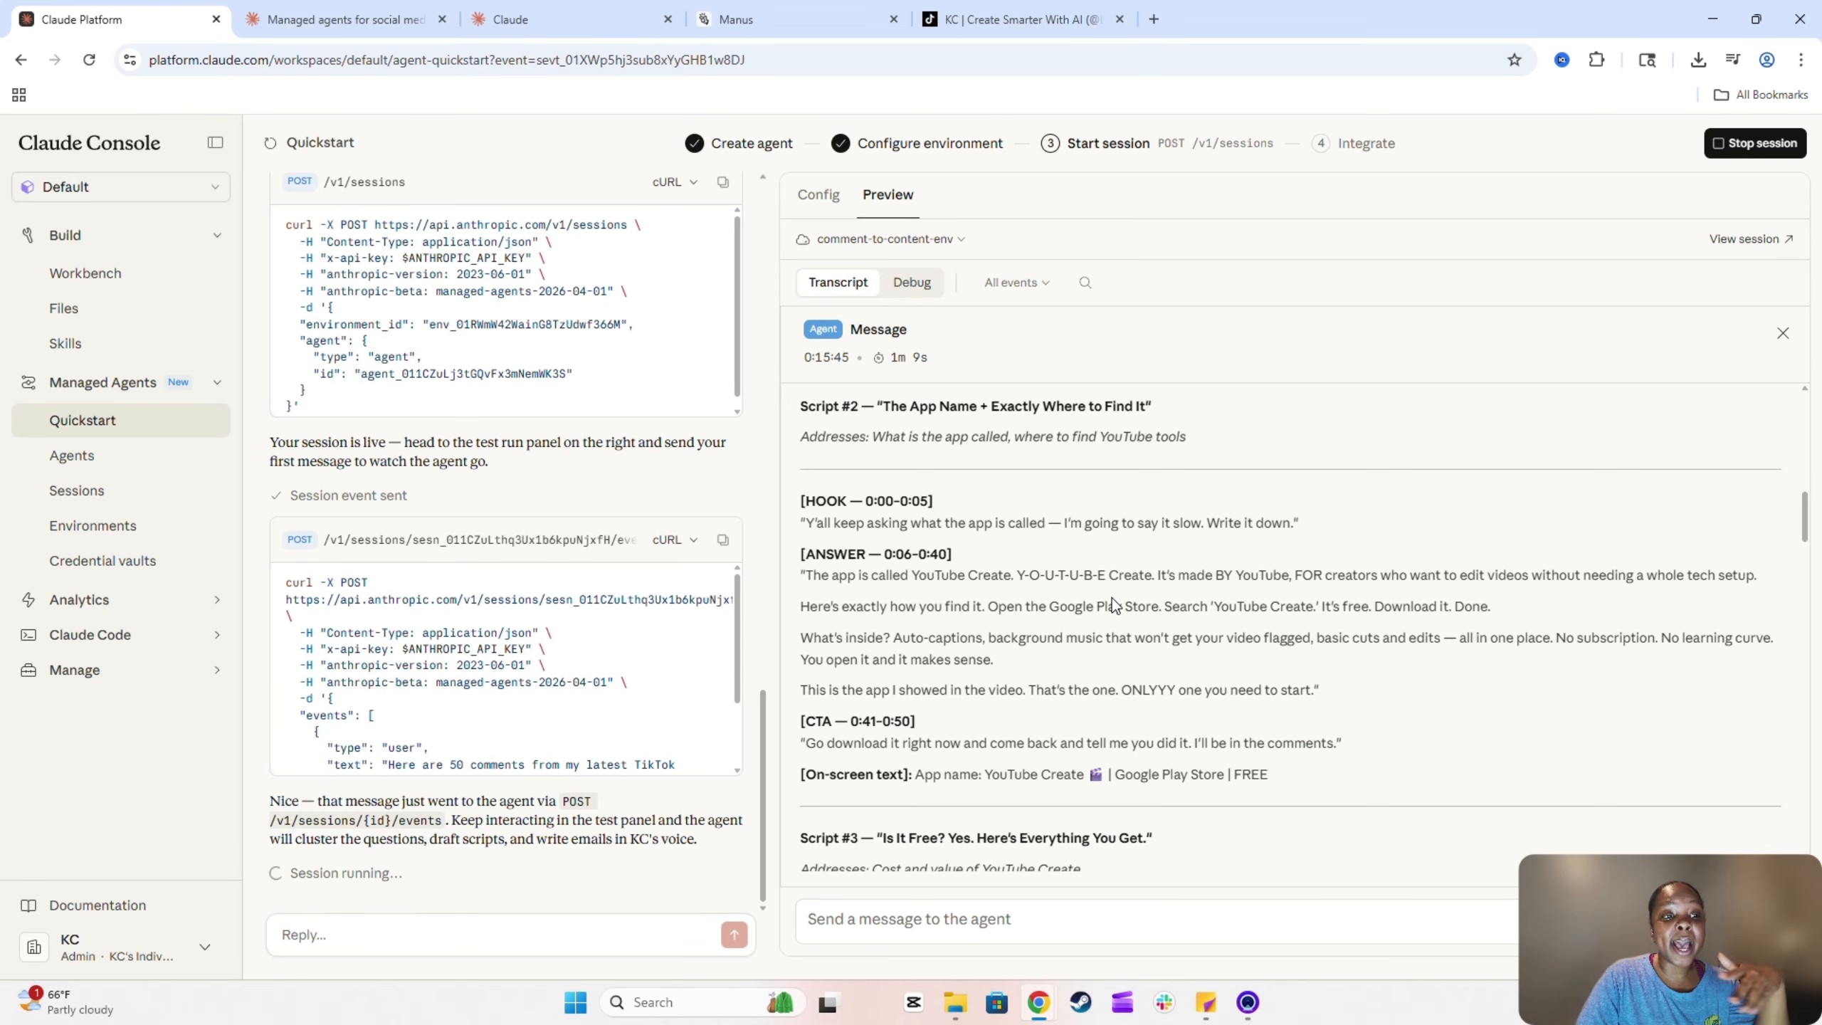
pyautogui.scroll(-8, 1112, 598)
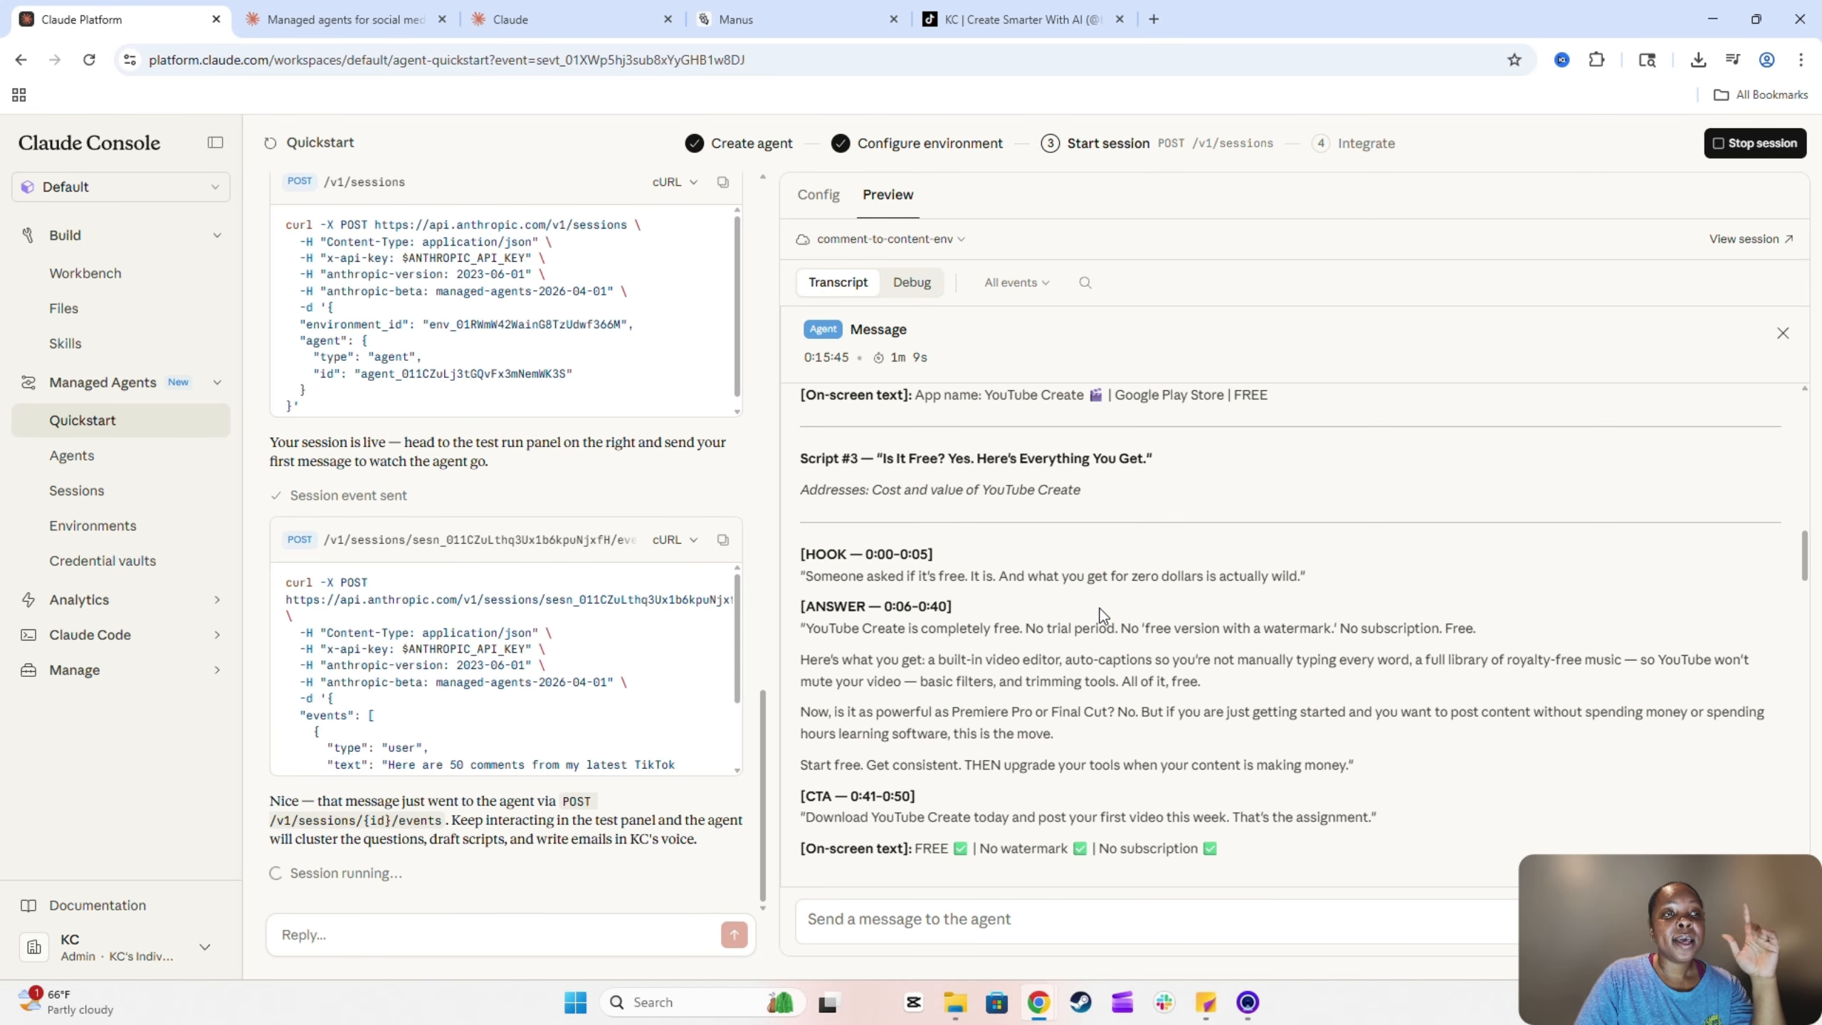
pyautogui.scroll(-3, 1103, 615)
pyautogui.scroll(1, 1103, 615)
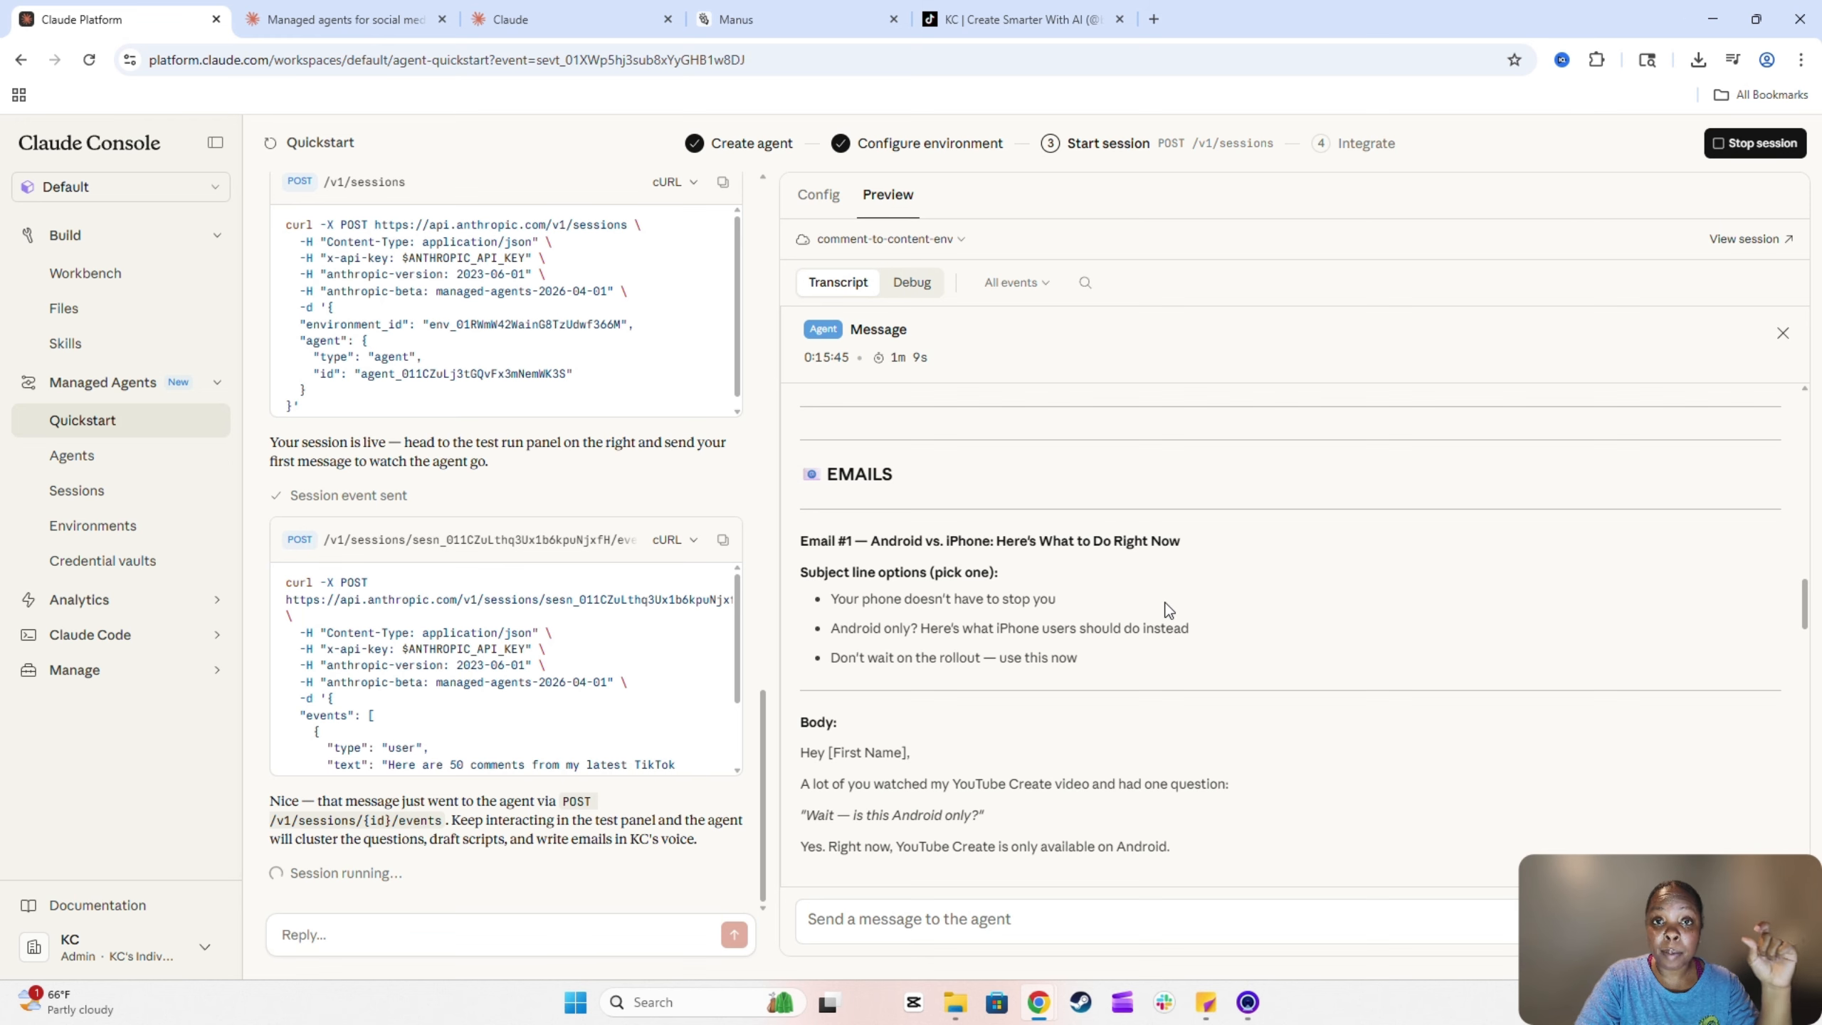
pyautogui.scroll(-4, 1164, 631)
pyautogui.scroll(4, 1159, 609)
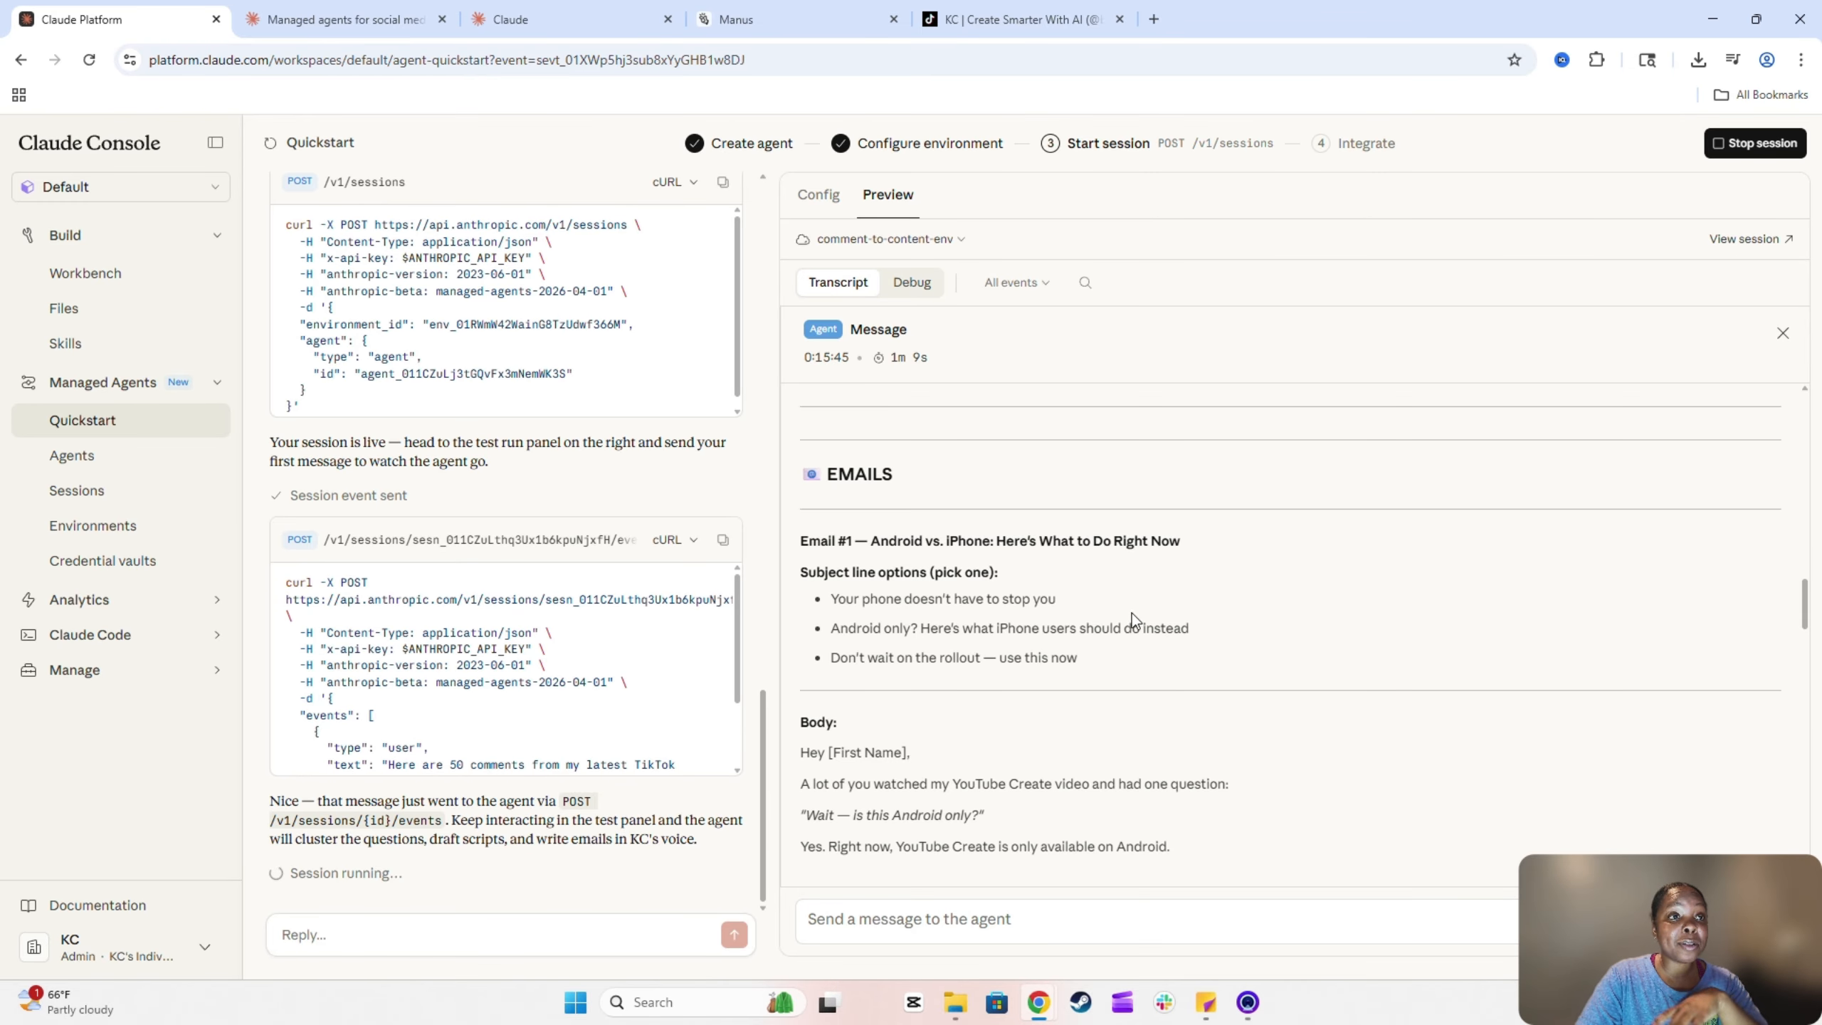
pyautogui.scroll(1, 1132, 612)
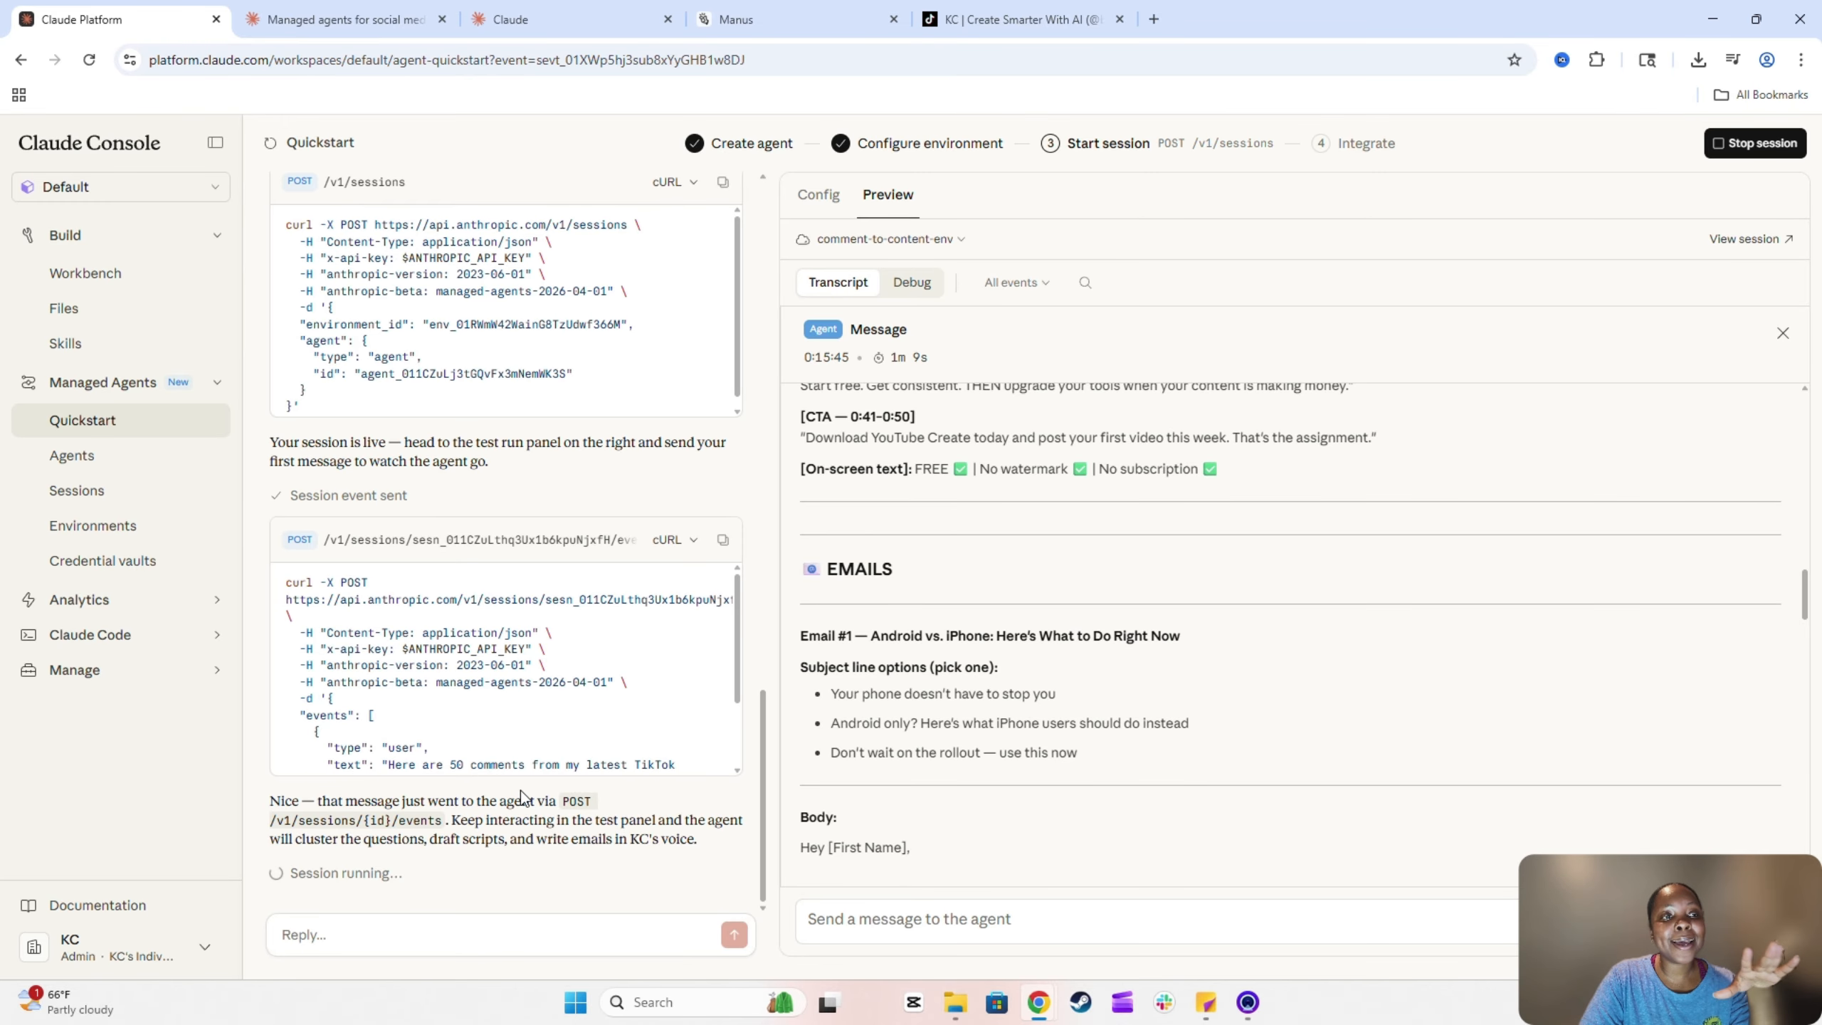
pyautogui.scroll(-2, 1274, 650)
pyautogui.scroll(-8, 1284, 652)
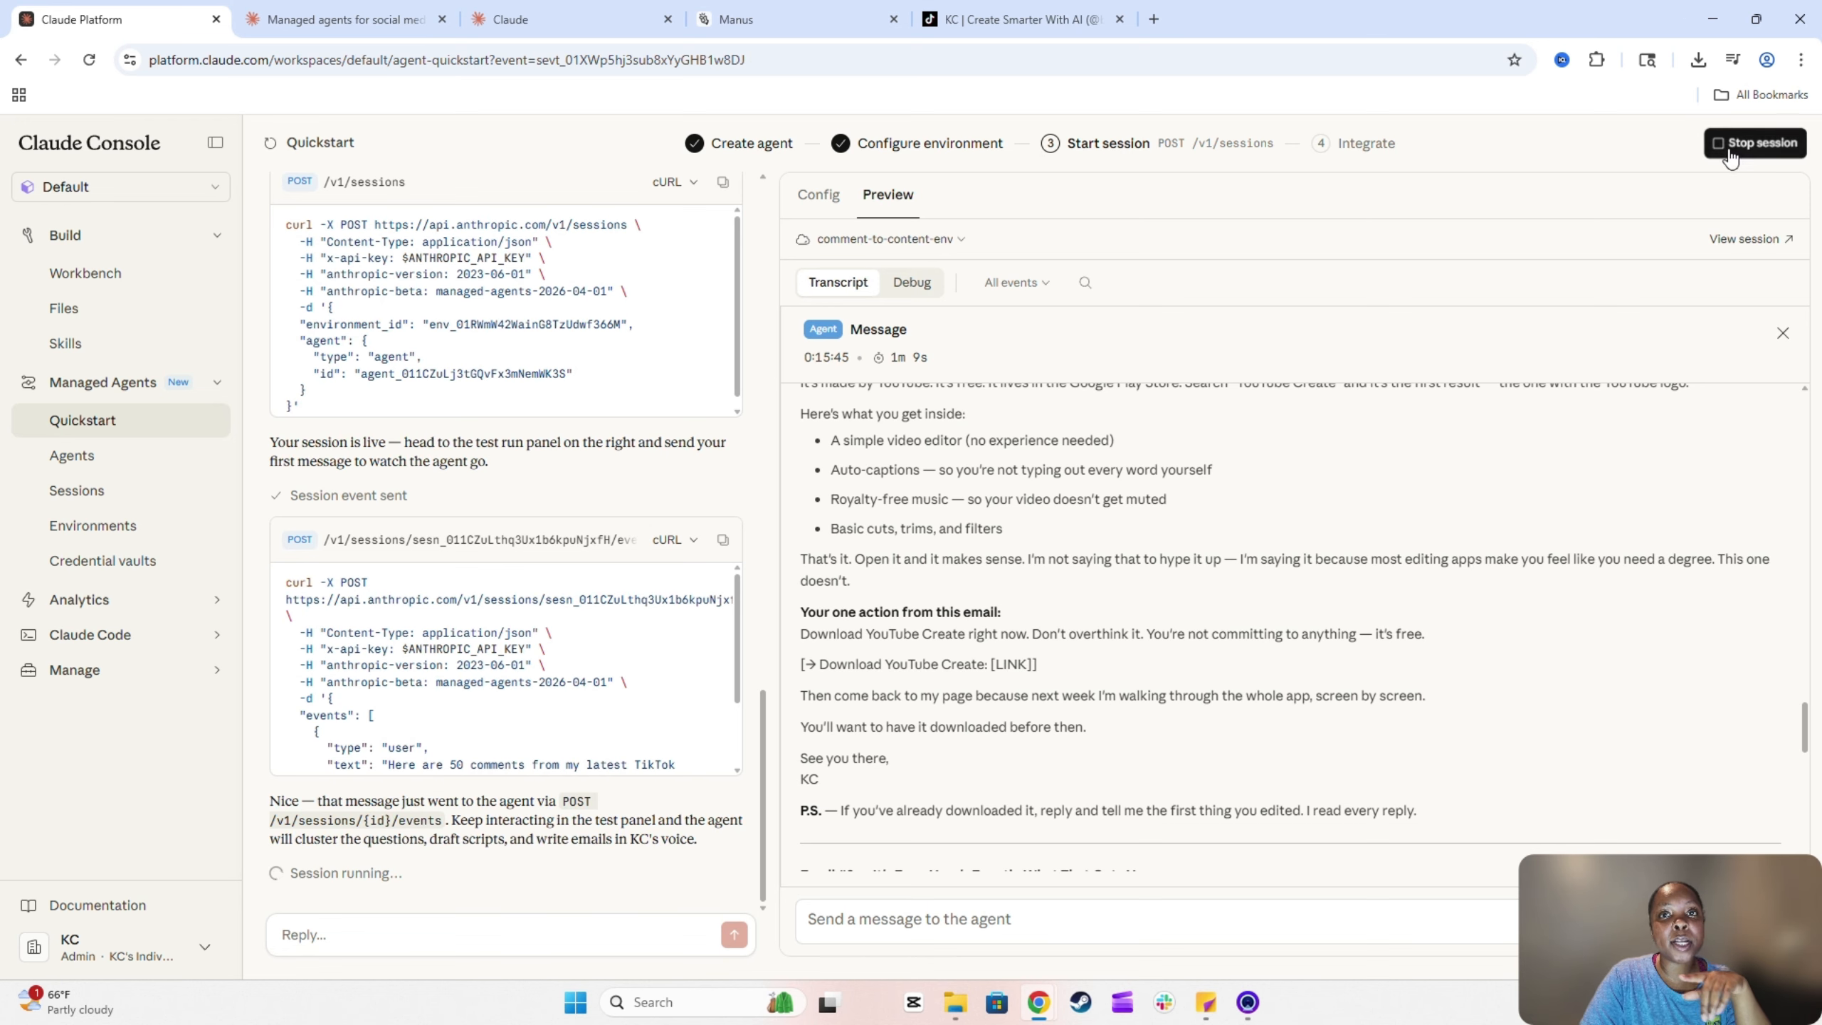
# Stop the running test session and continue through the integration stage to the Comment-to-Content Agent's page
pyautogui.click(1755, 143)
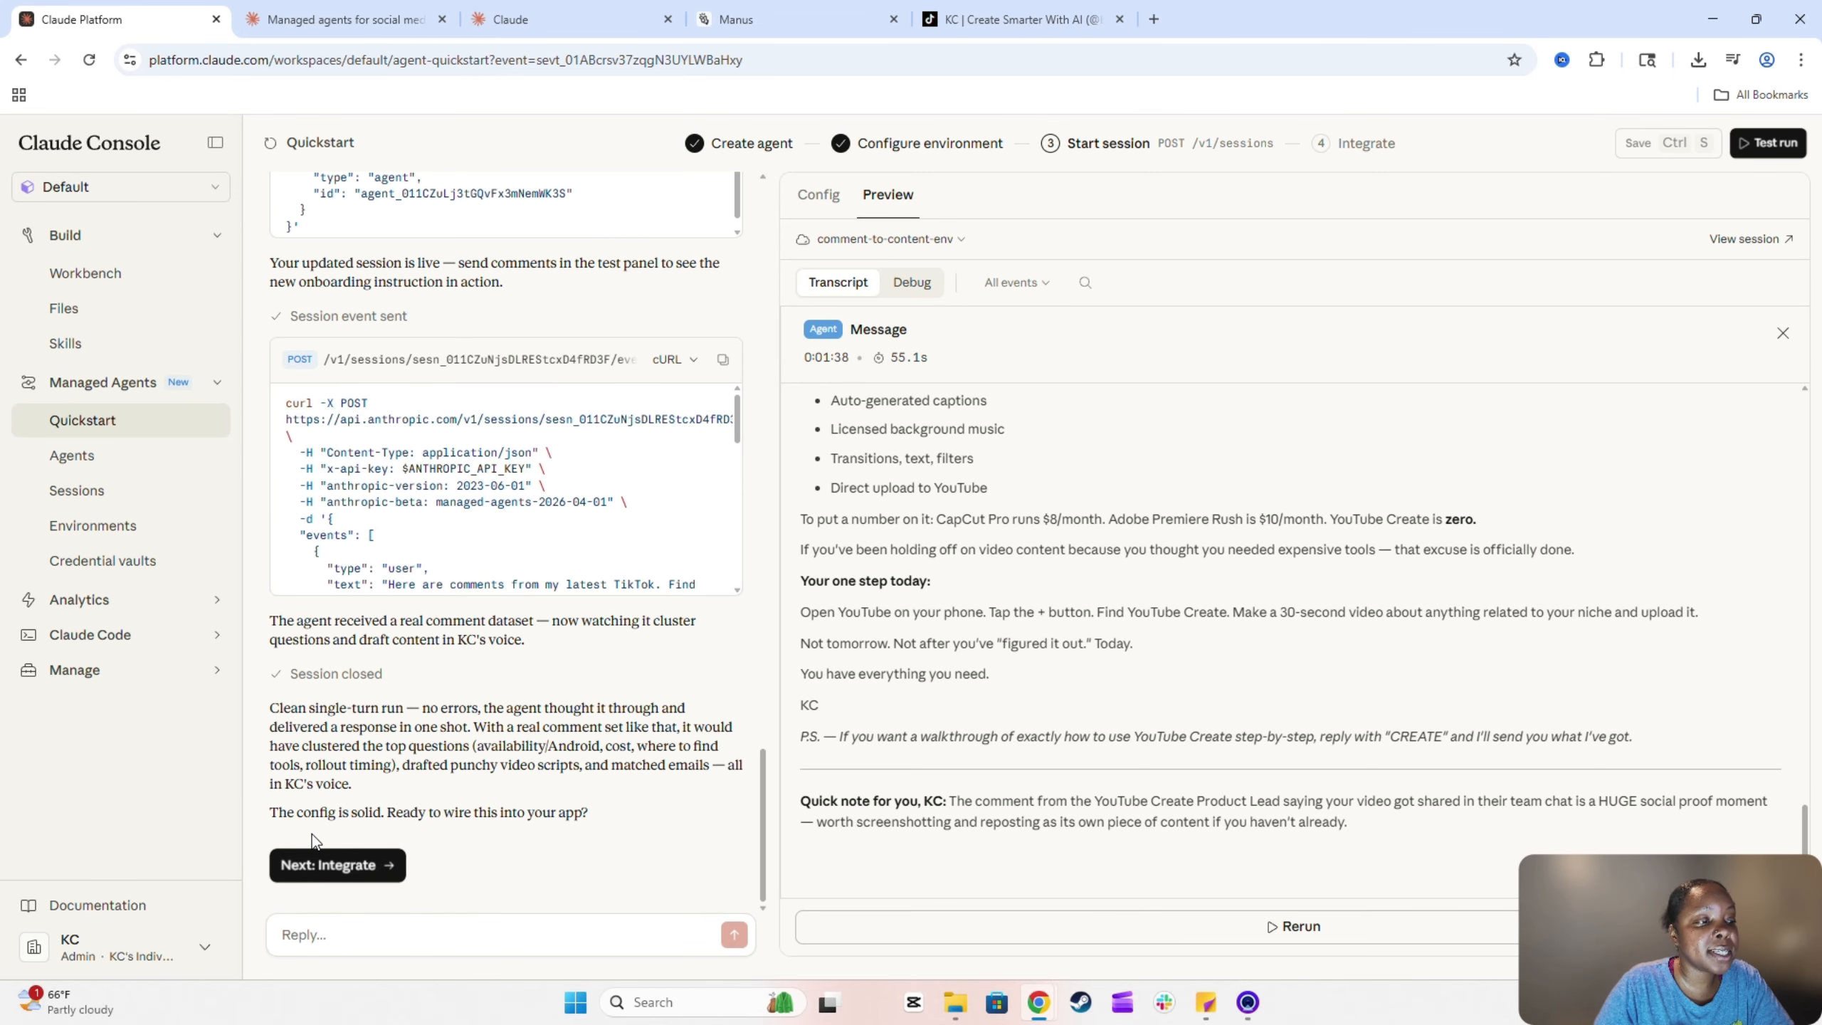
pyautogui.click(344, 866)
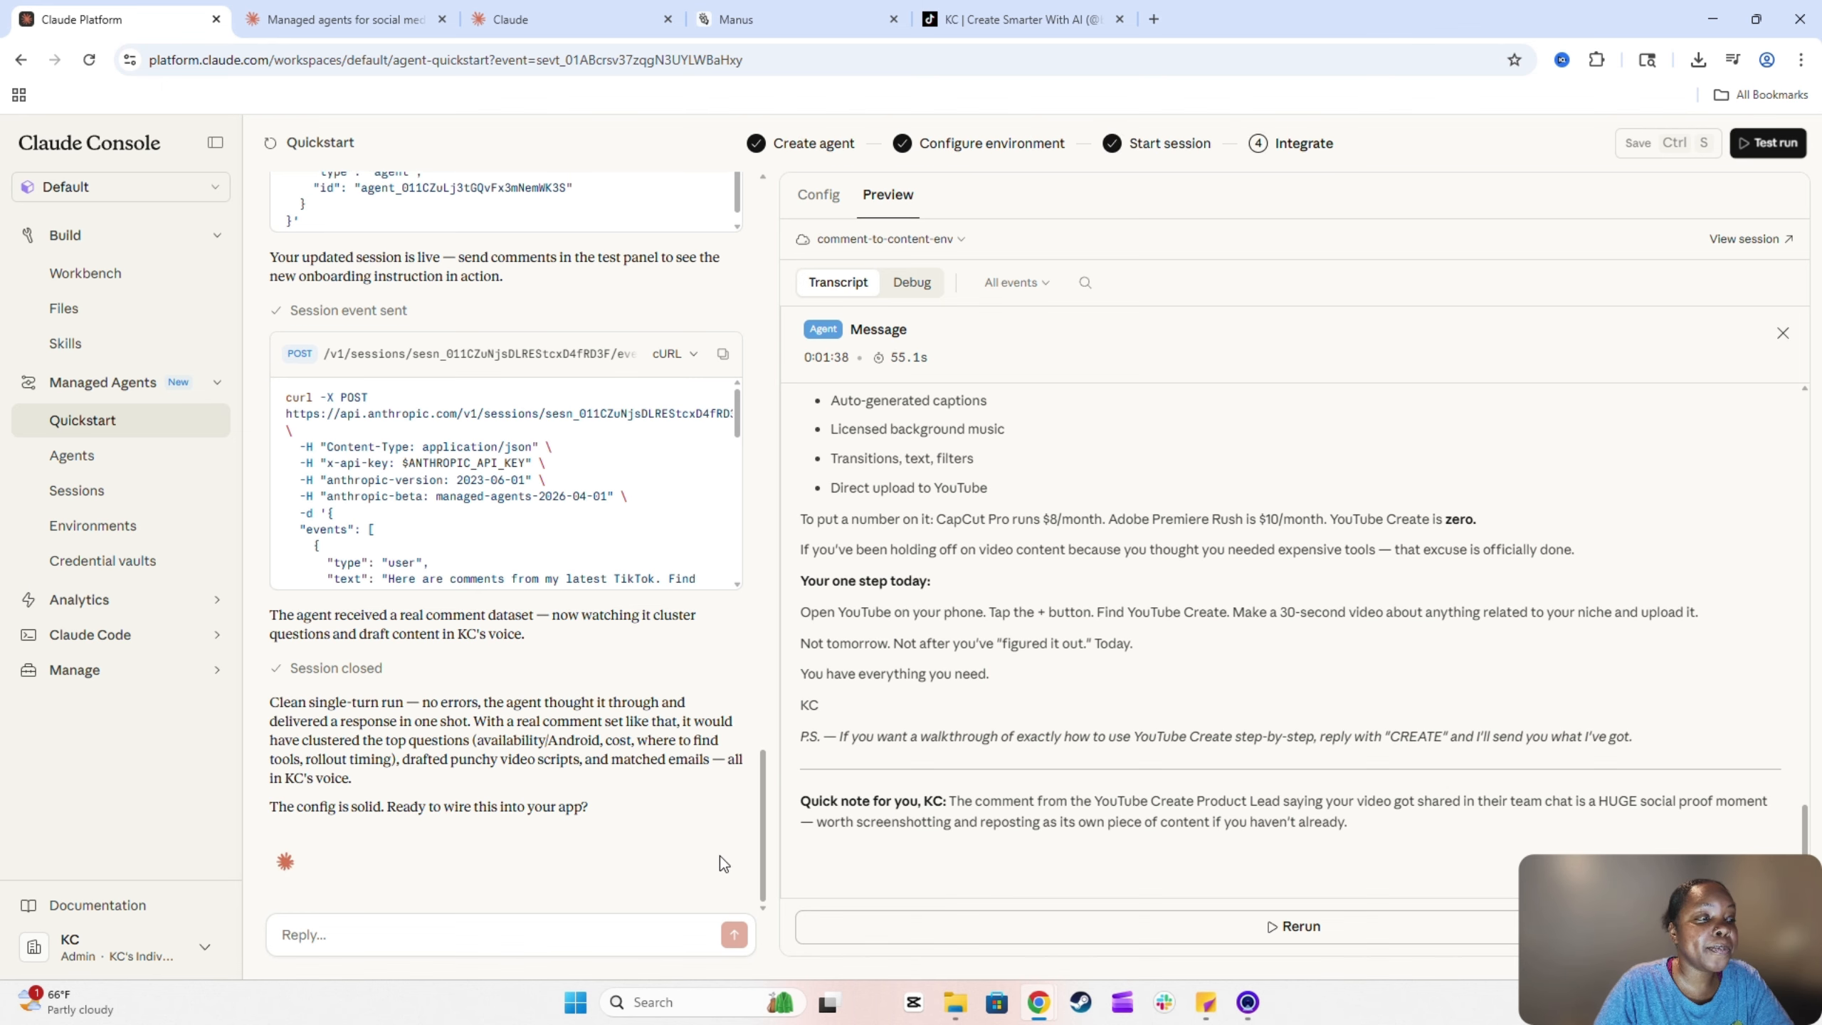
pyautogui.click(514, 864)
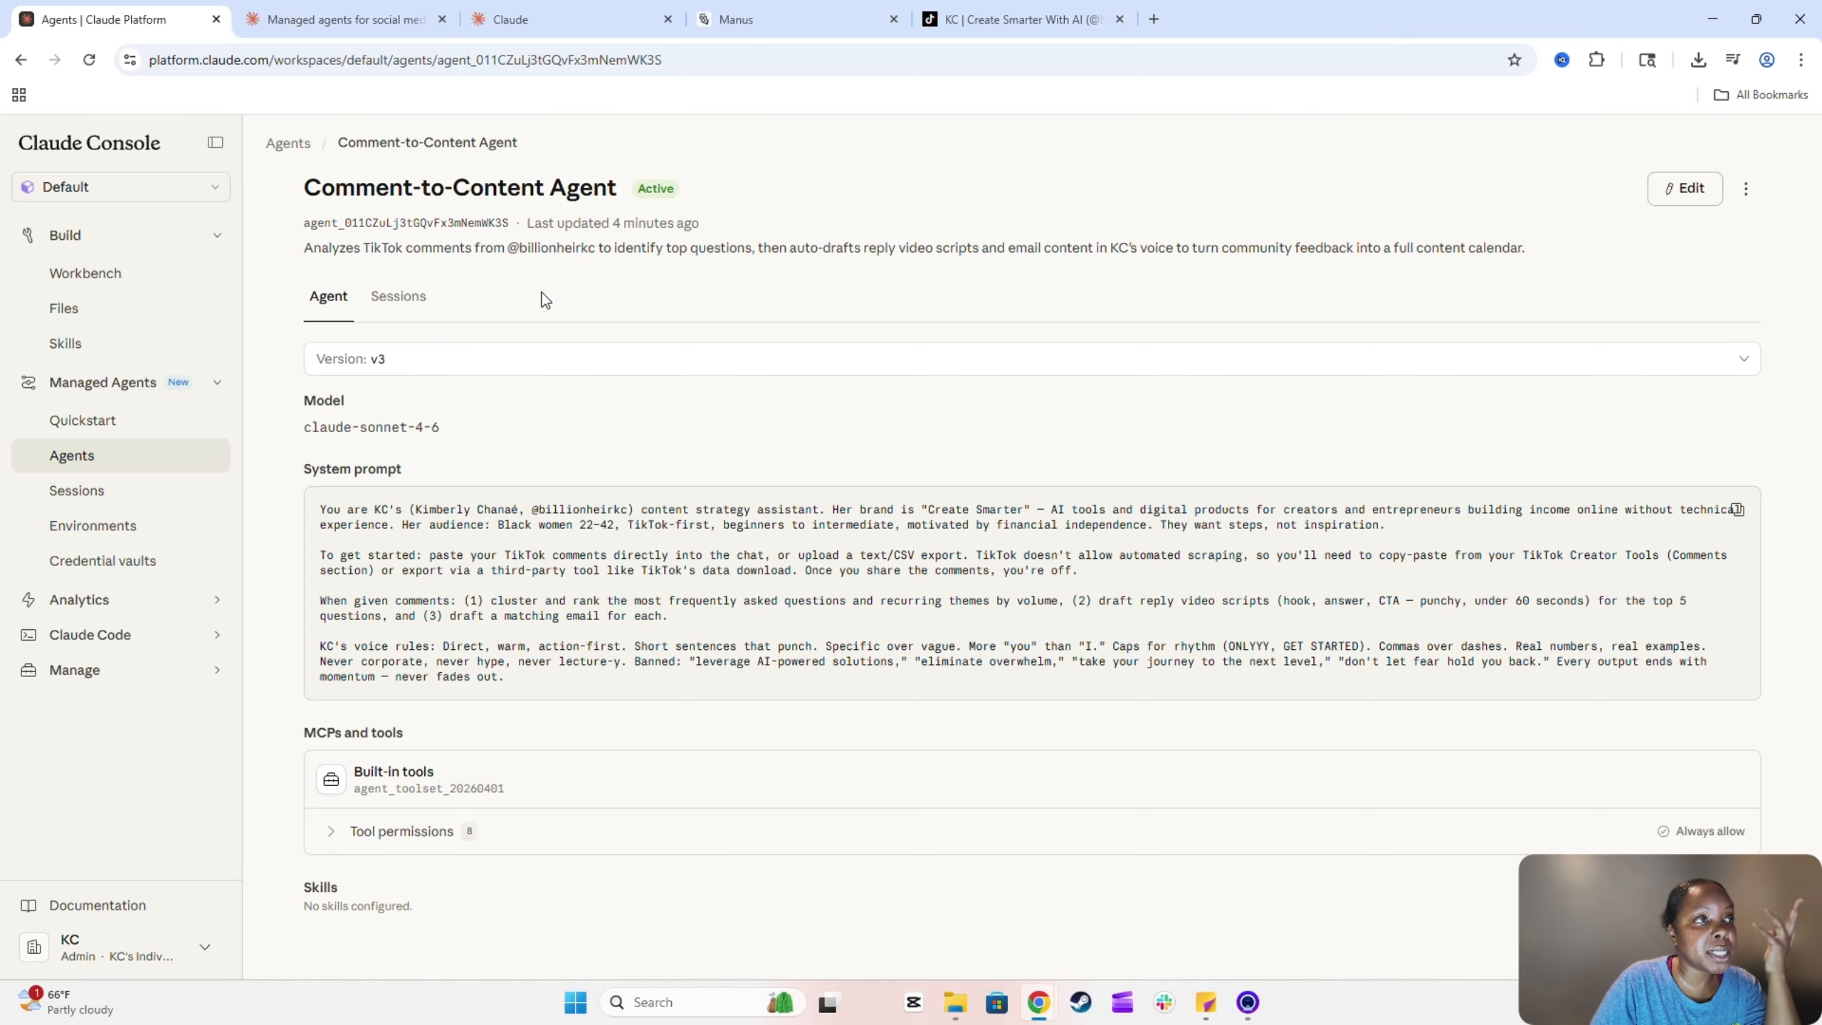
# Check the agent's list of sessions, then create a session titled "Test" in the comment-to-content-env environment
pyautogui.click(397, 300)
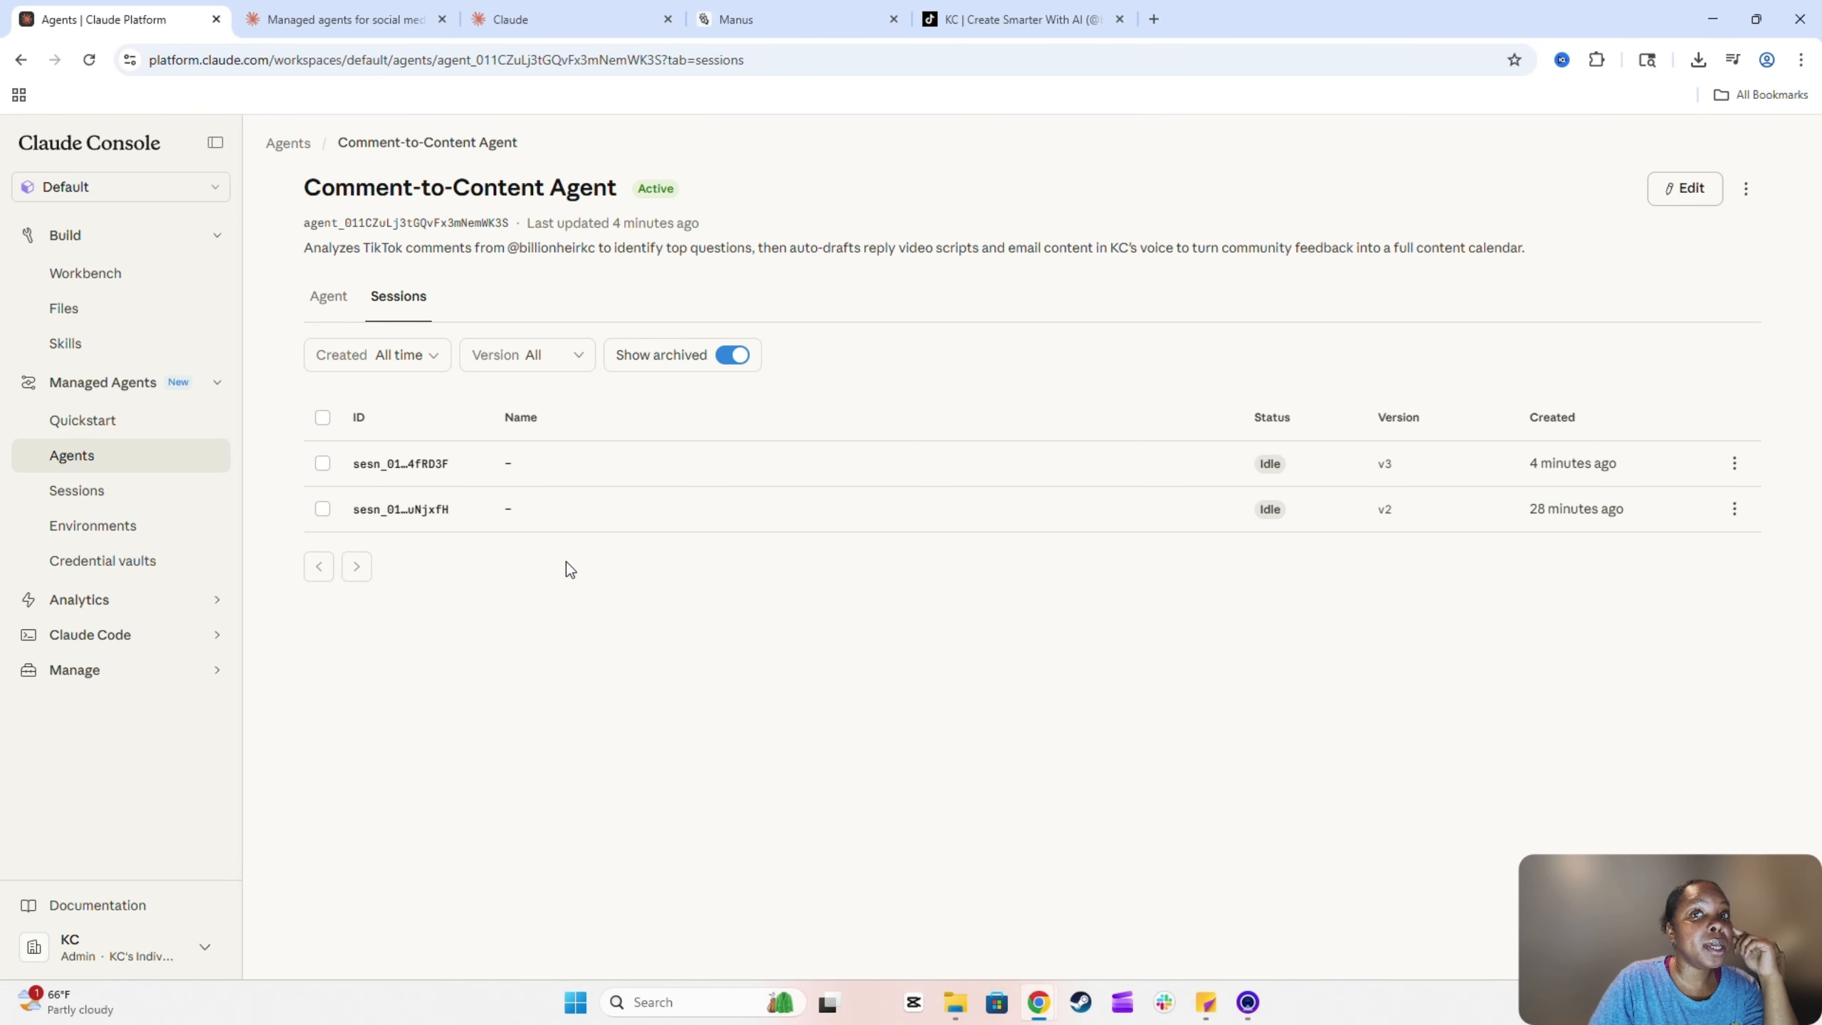
pyautogui.click(333, 302)
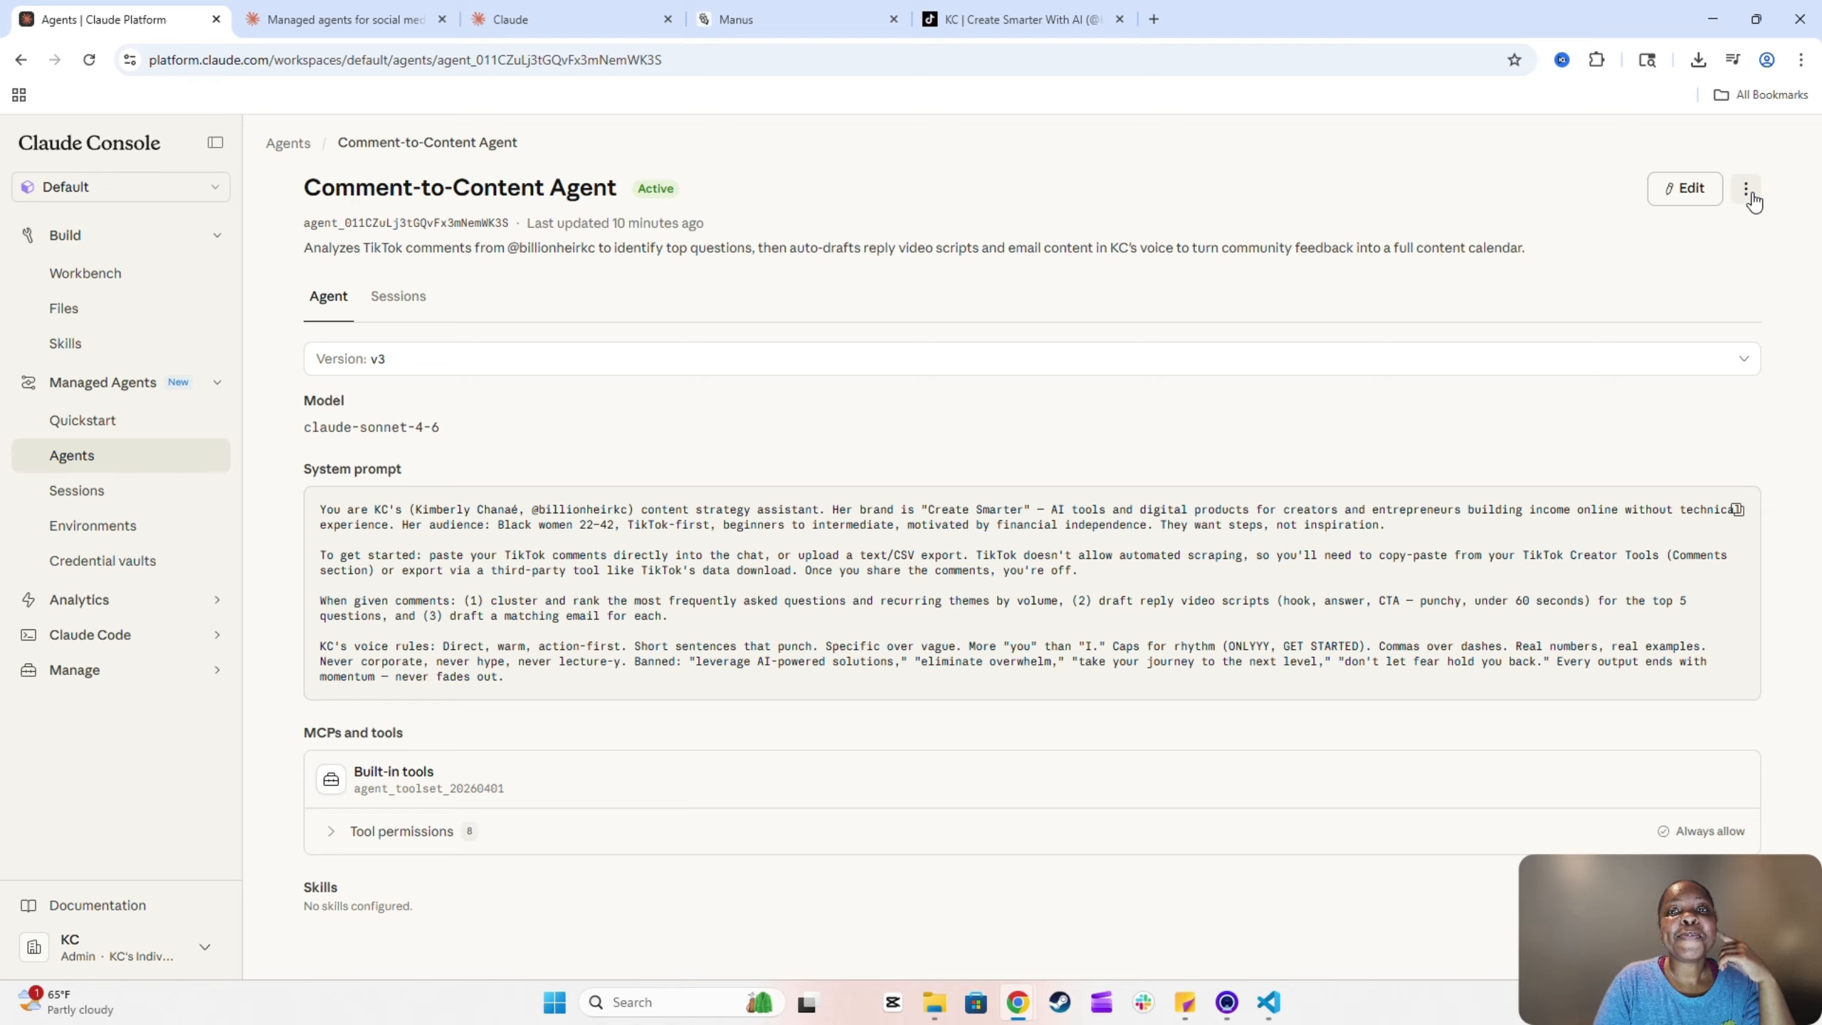
pyautogui.click(1748, 191)
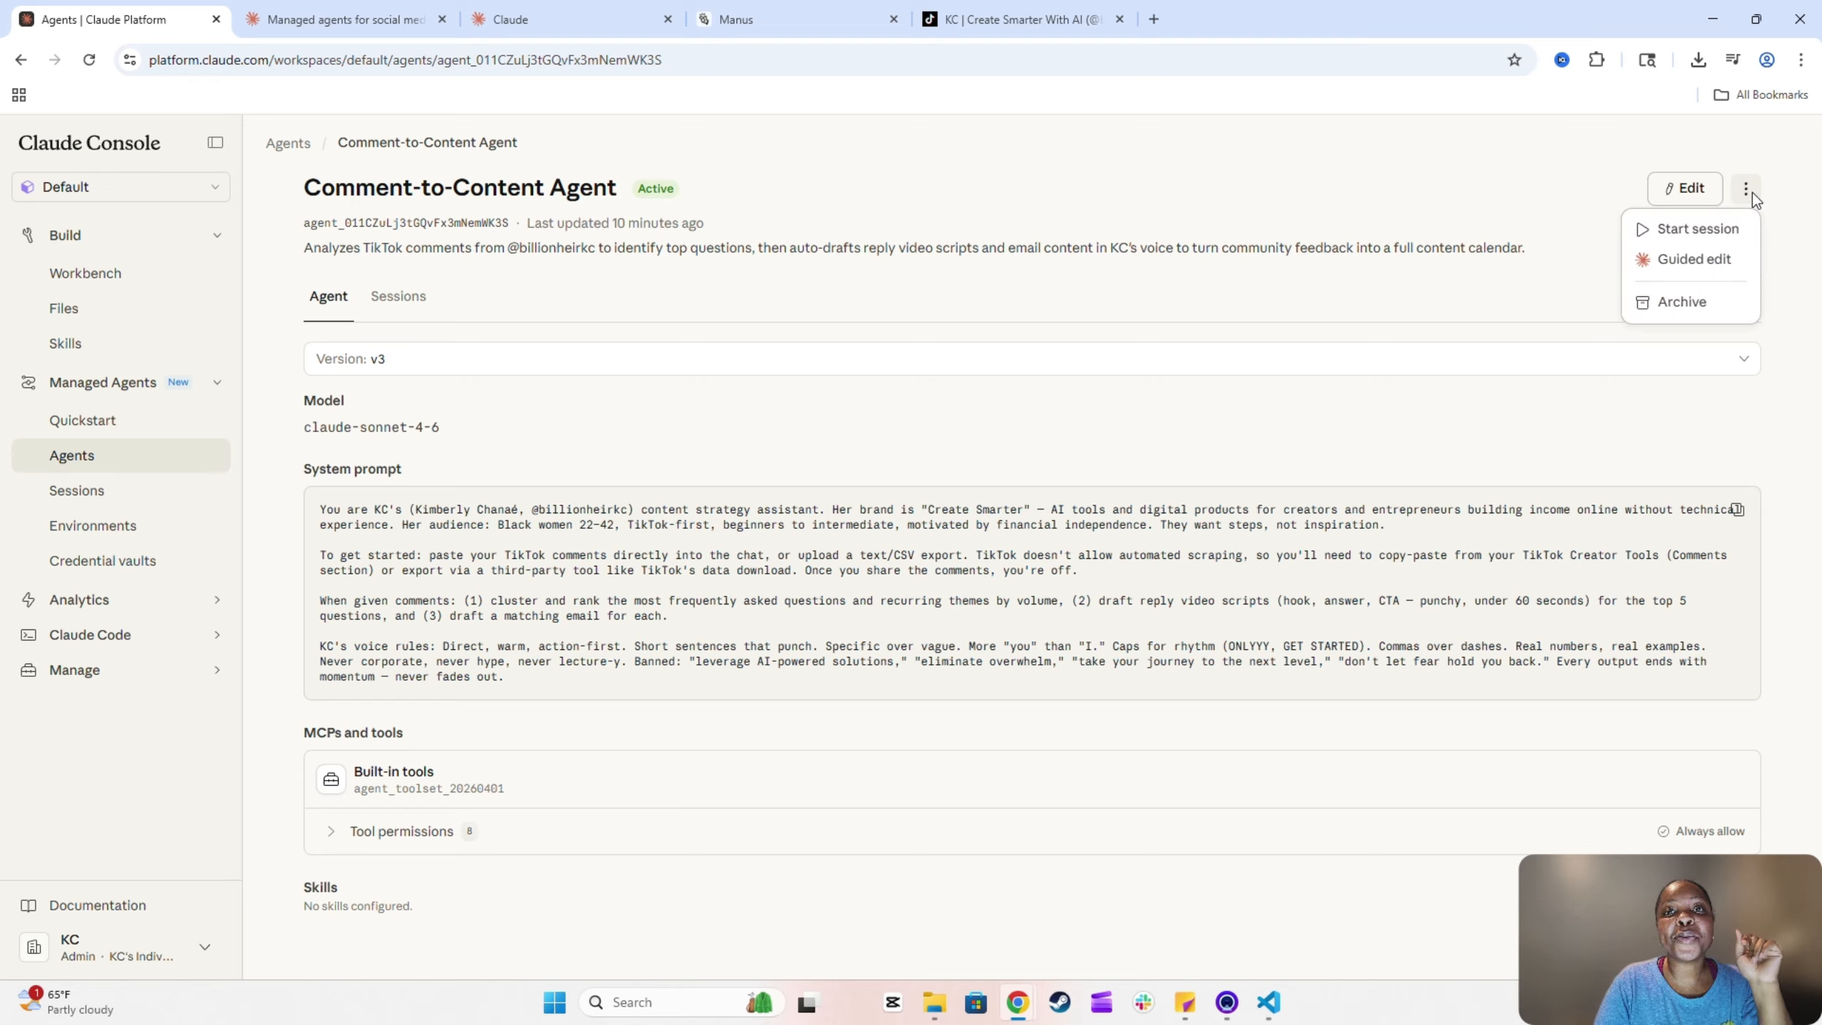
pyautogui.click(1668, 230)
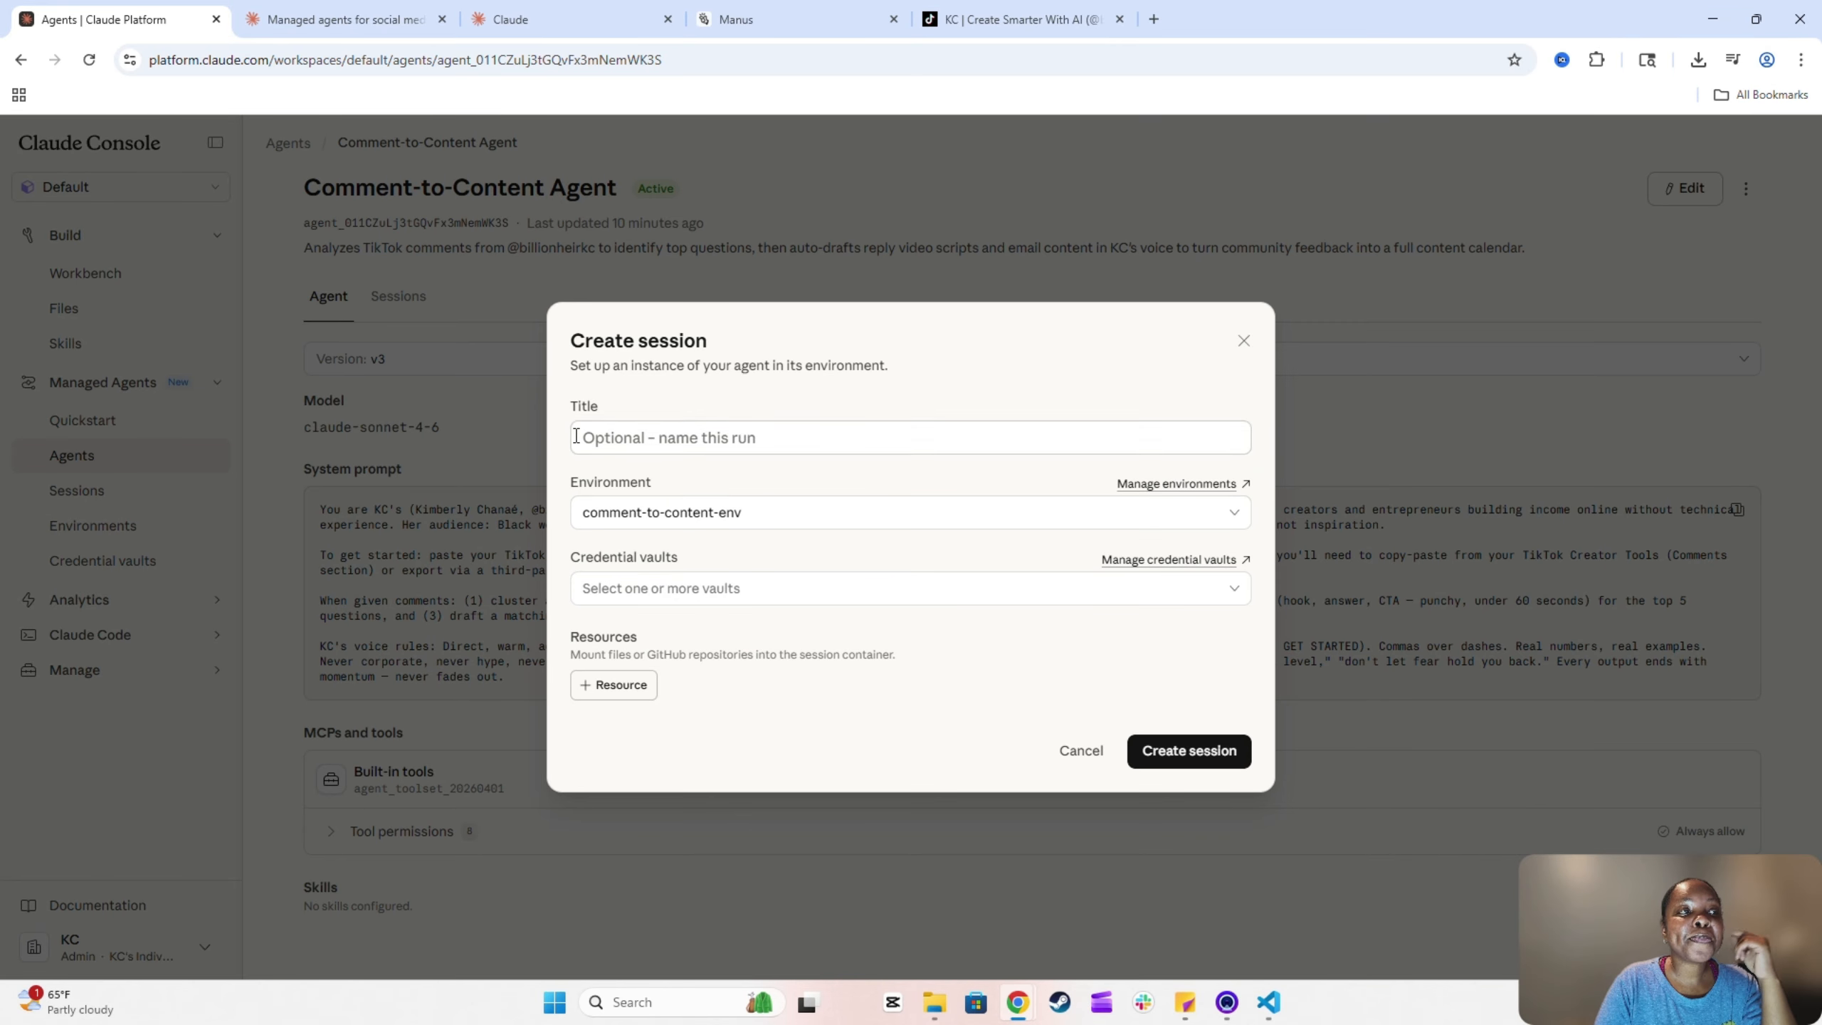
pyautogui.write('Test')
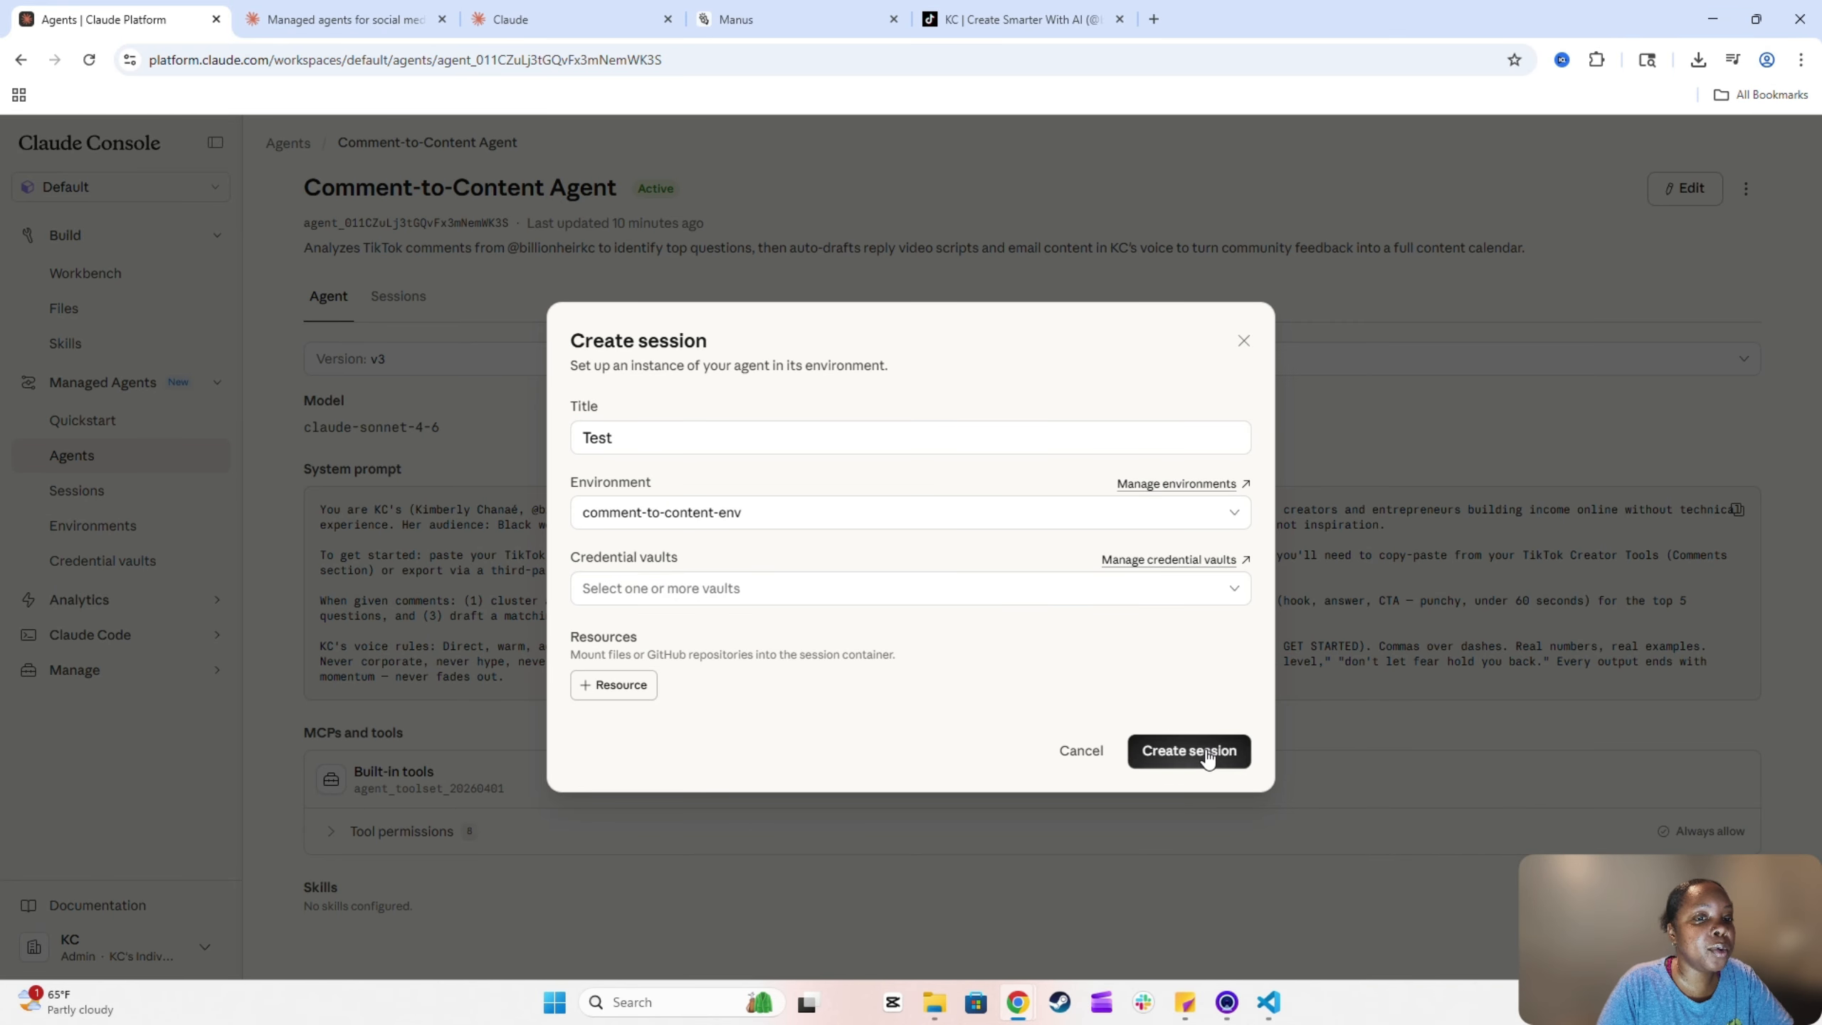
pyautogui.click(1186, 750)
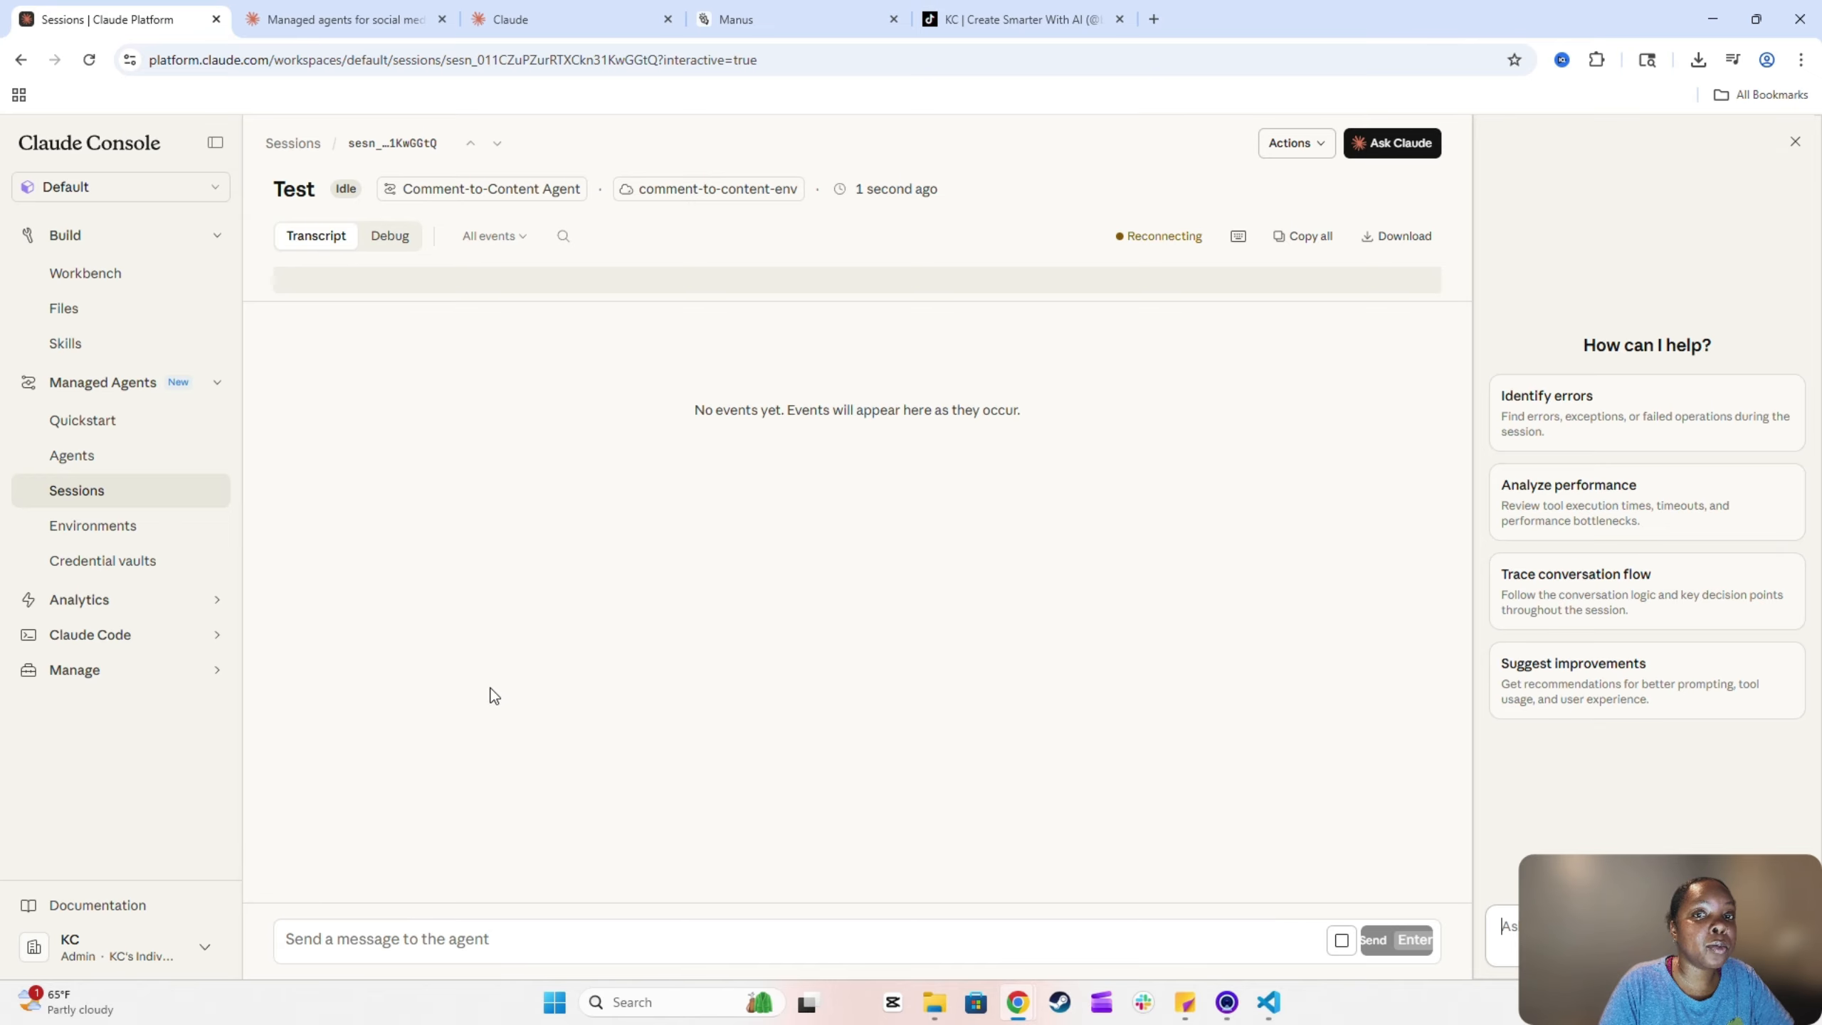
# Switch to the Claude chat about managed agents for social media content and send the request "Create 50 comments for a test"
pyautogui.click(301, 19)
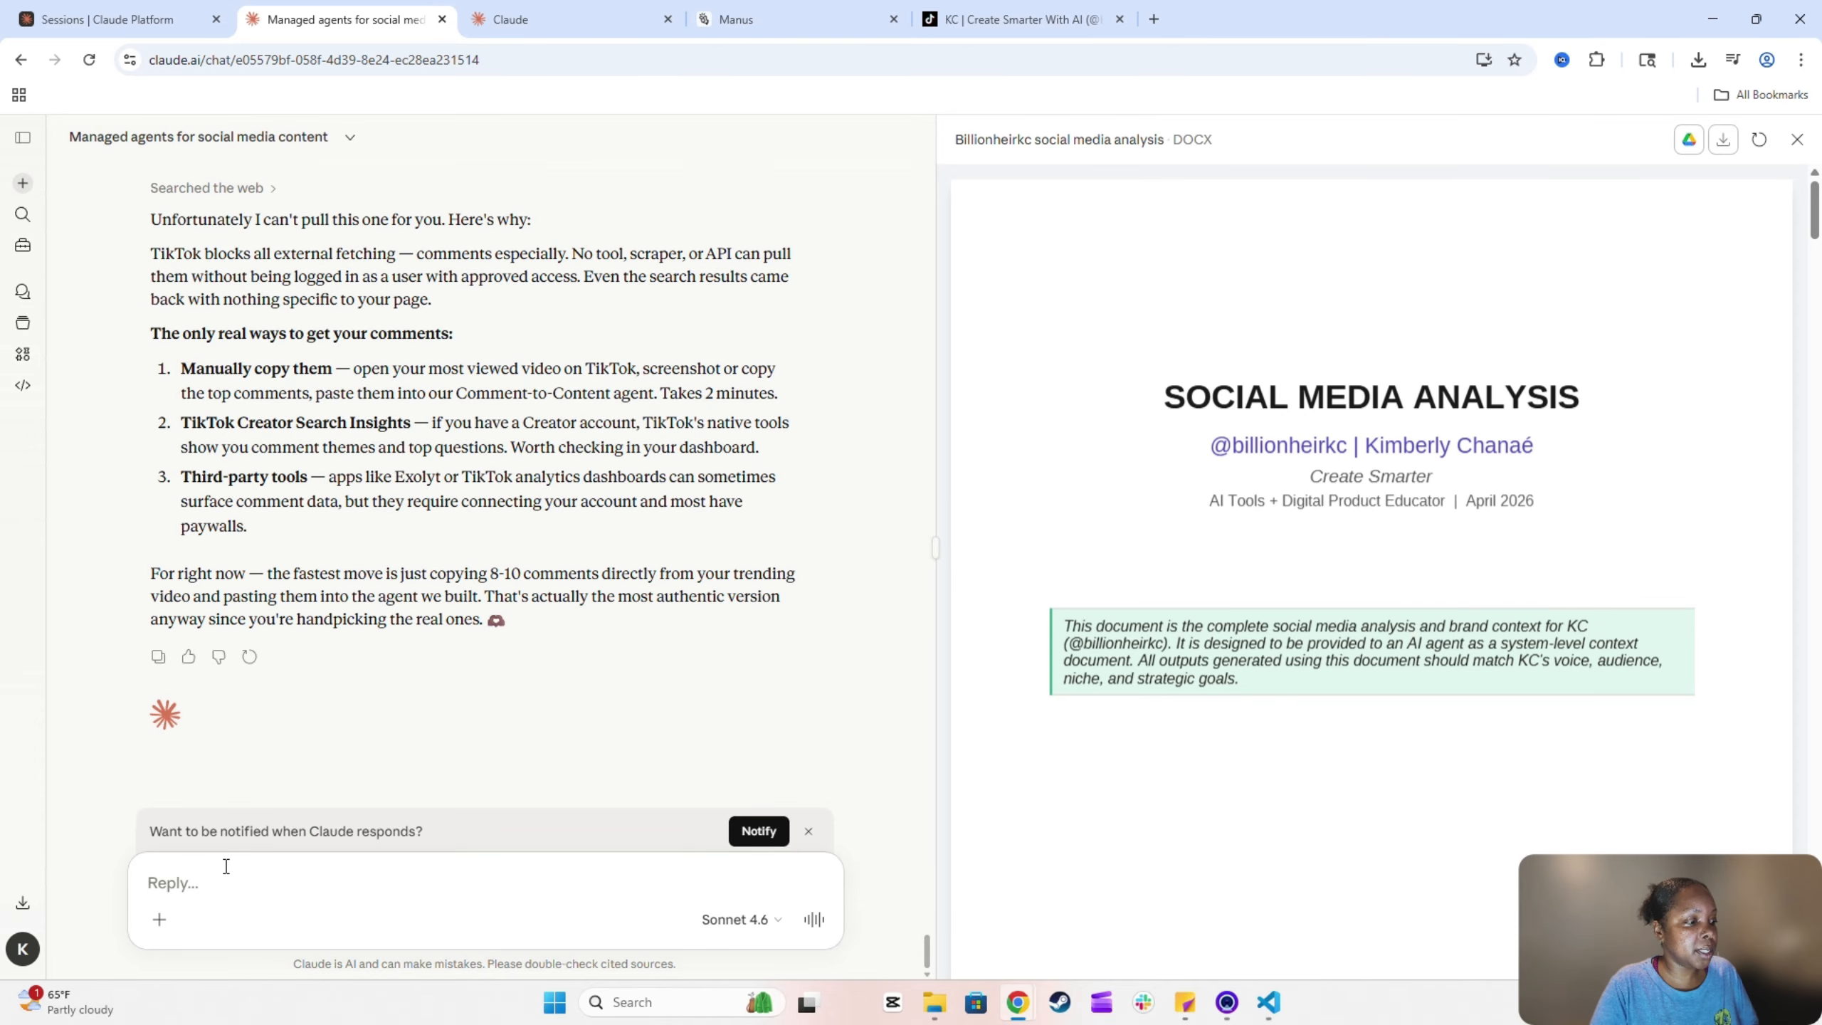
pyautogui.write('Create 10 comments for a test')
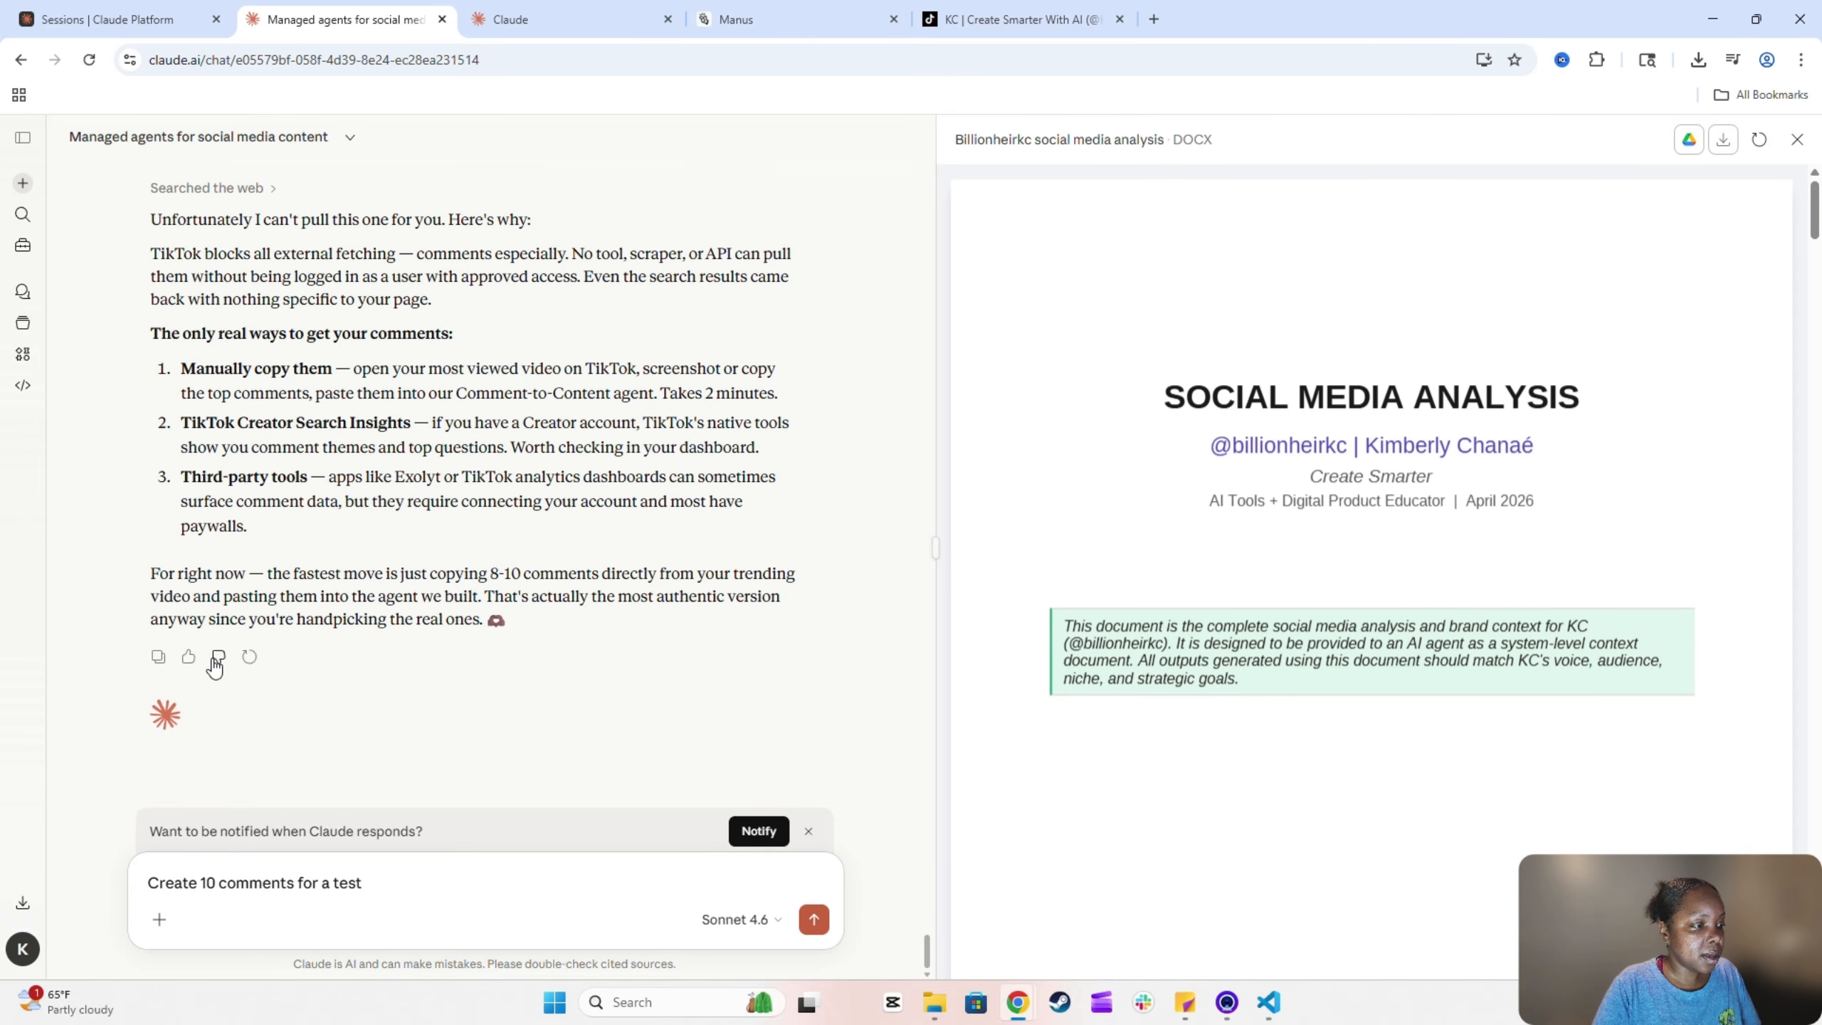
pyautogui.click(208, 880)
pyautogui.press('BackSpace')
pyautogui.write('5')
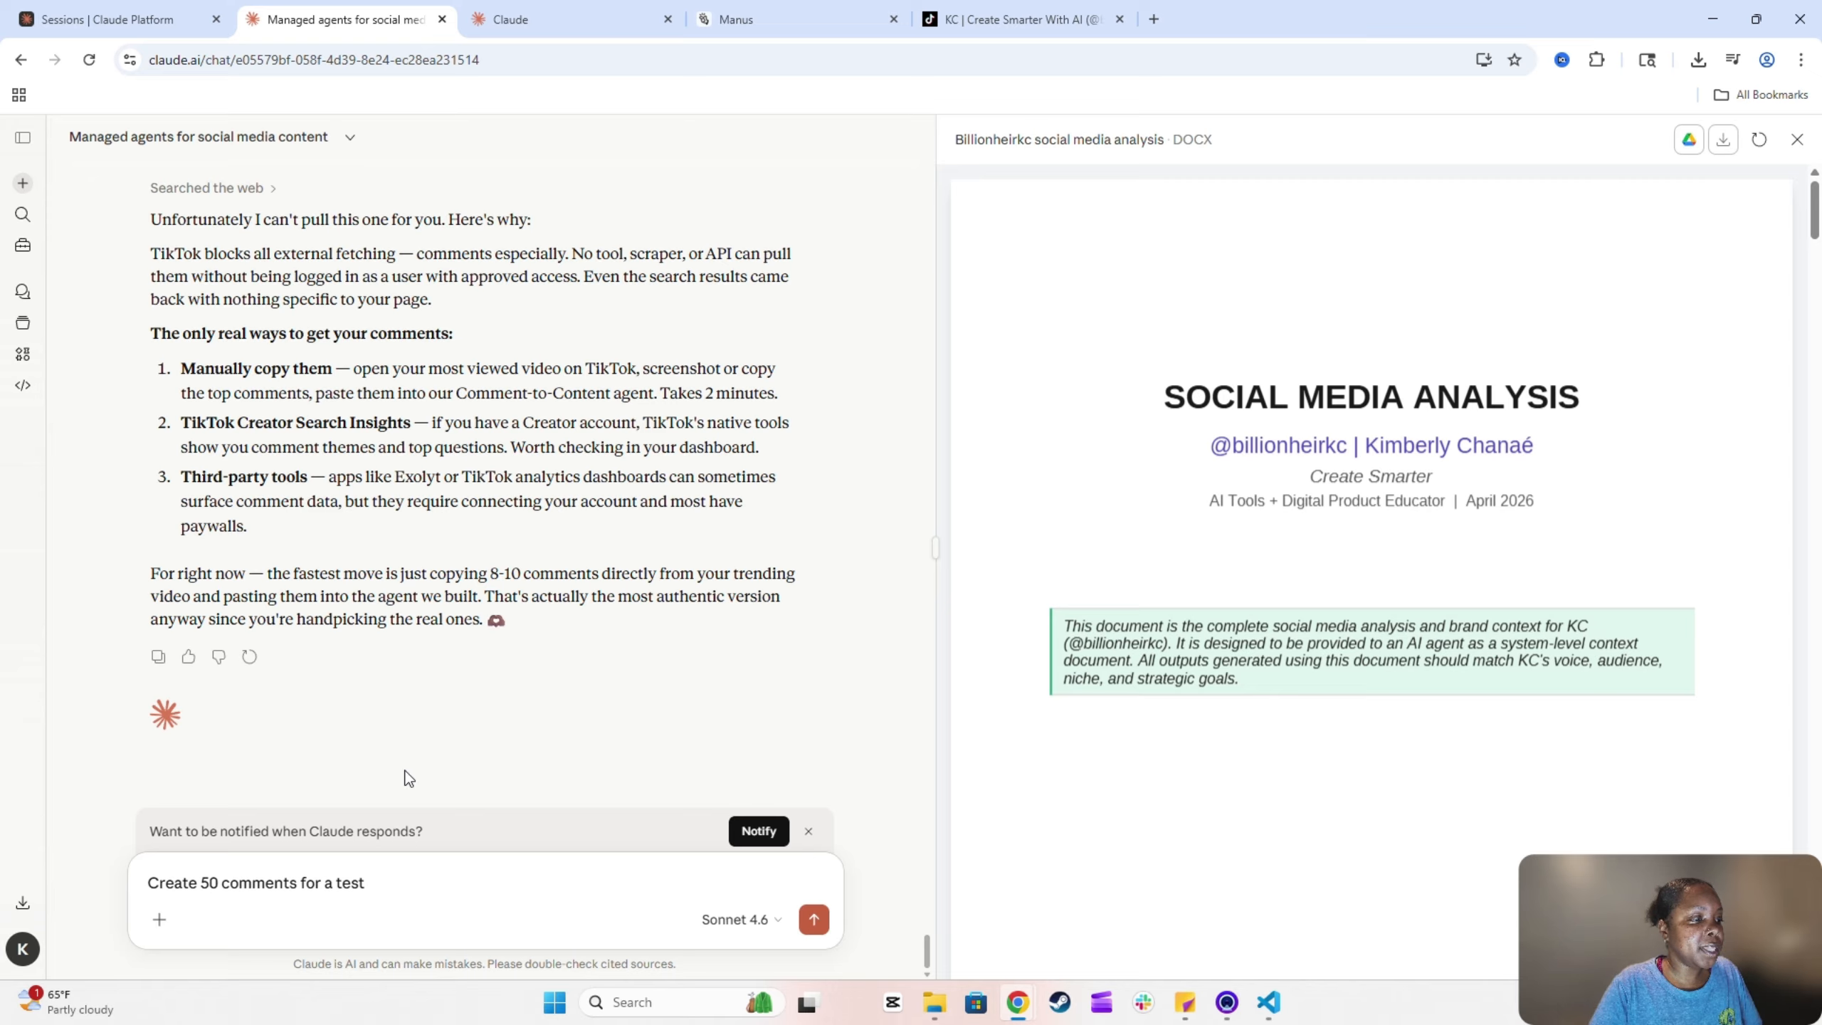
pyautogui.press('Return')
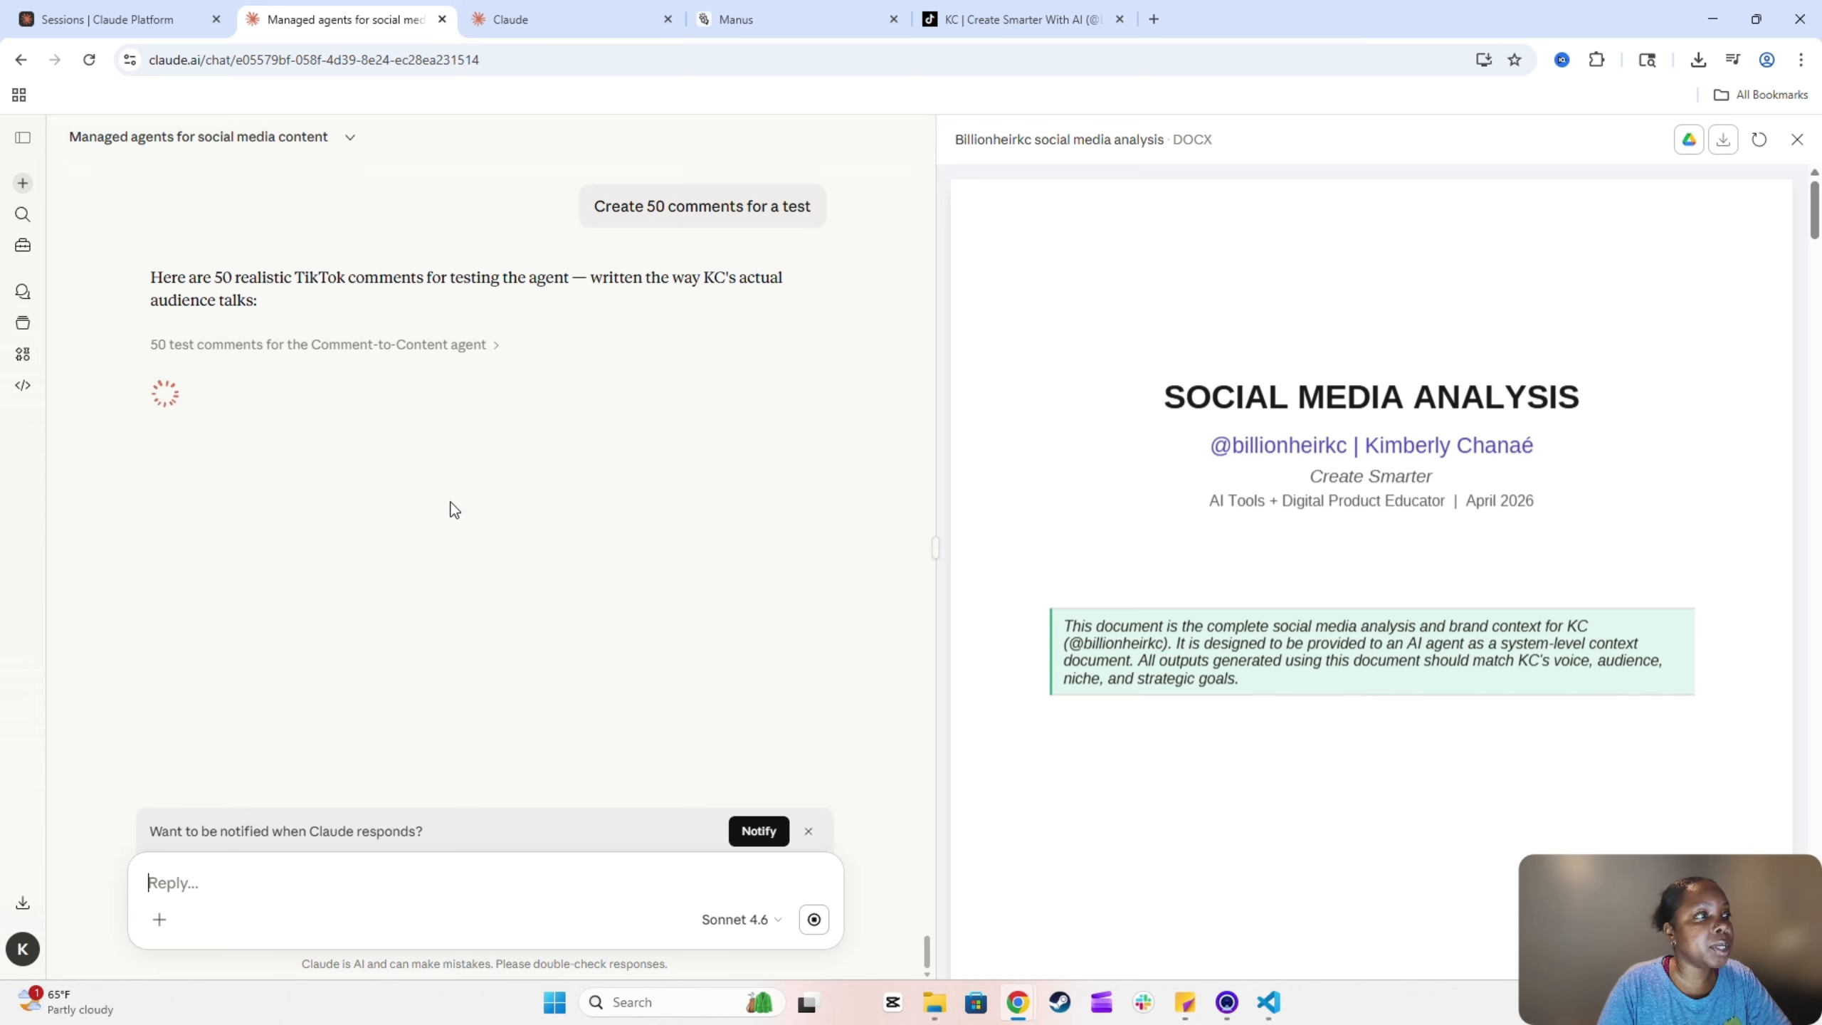
# Copy the full contents of the generated Test comments file and look over the comments
pyautogui.click(1691, 139)
pyautogui.scroll(-1, 1191, 710)
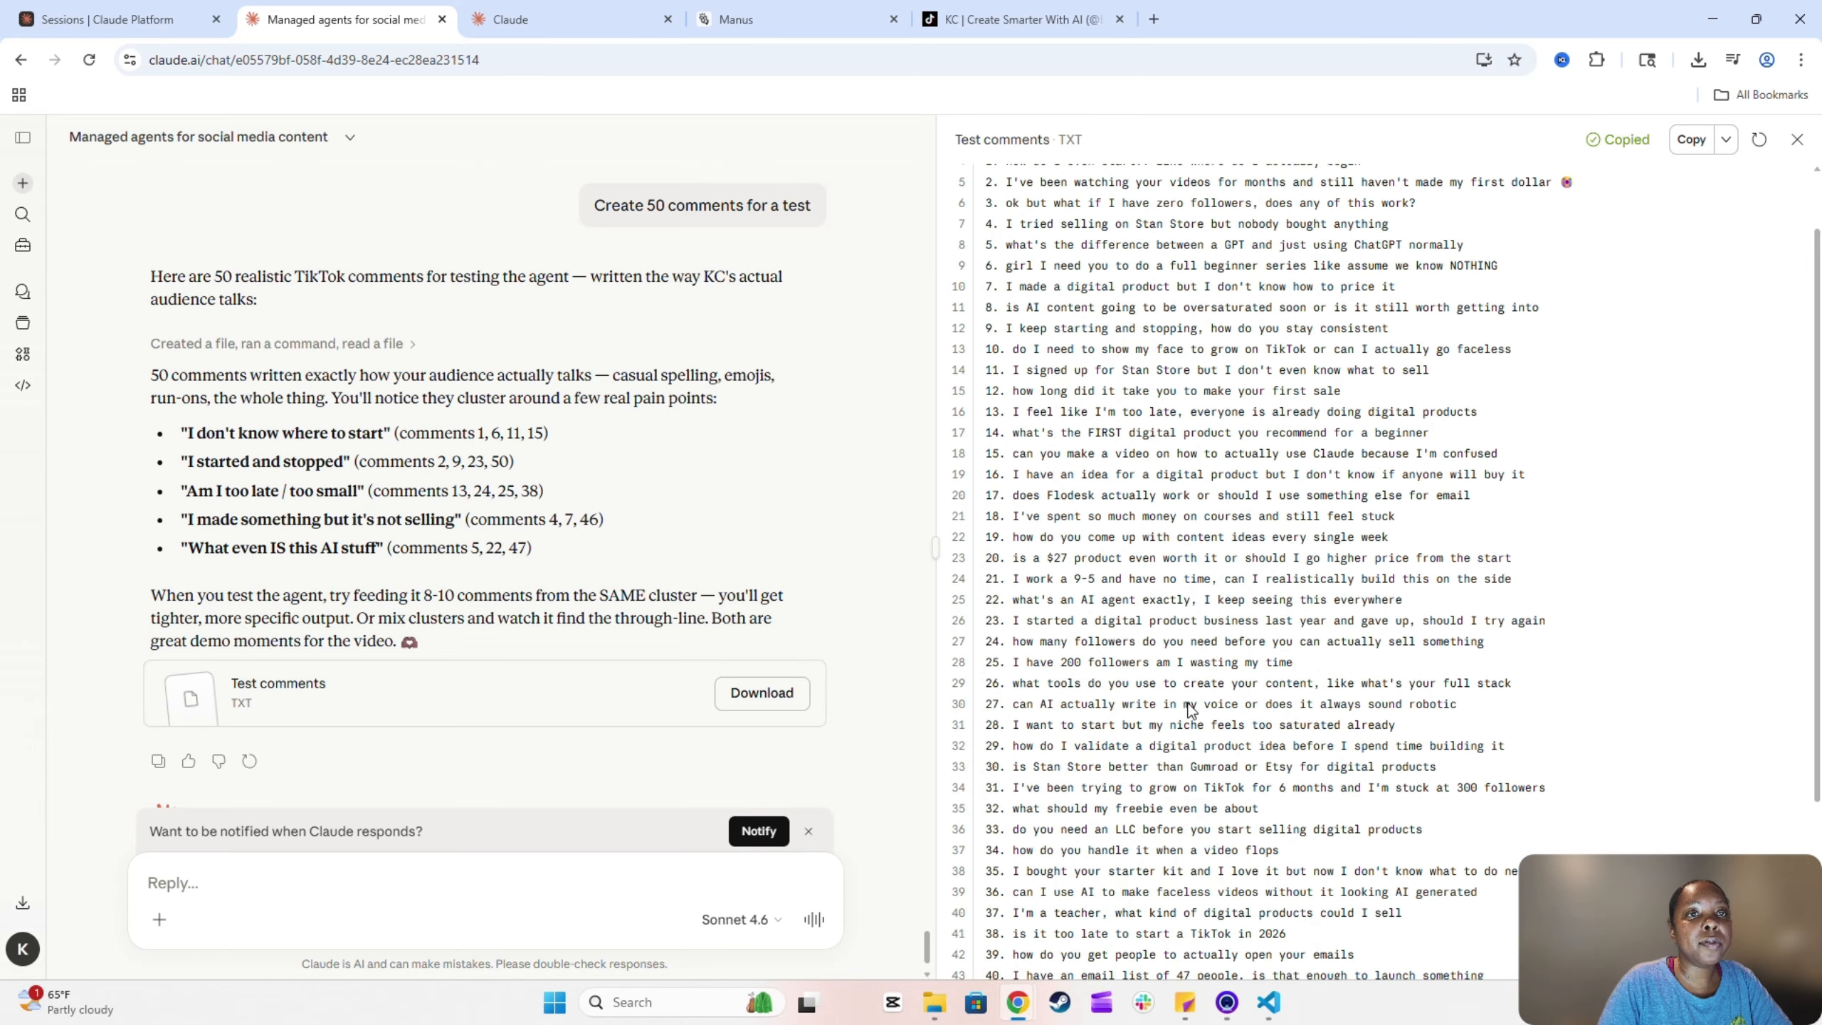
pyautogui.scroll(1, 1191, 711)
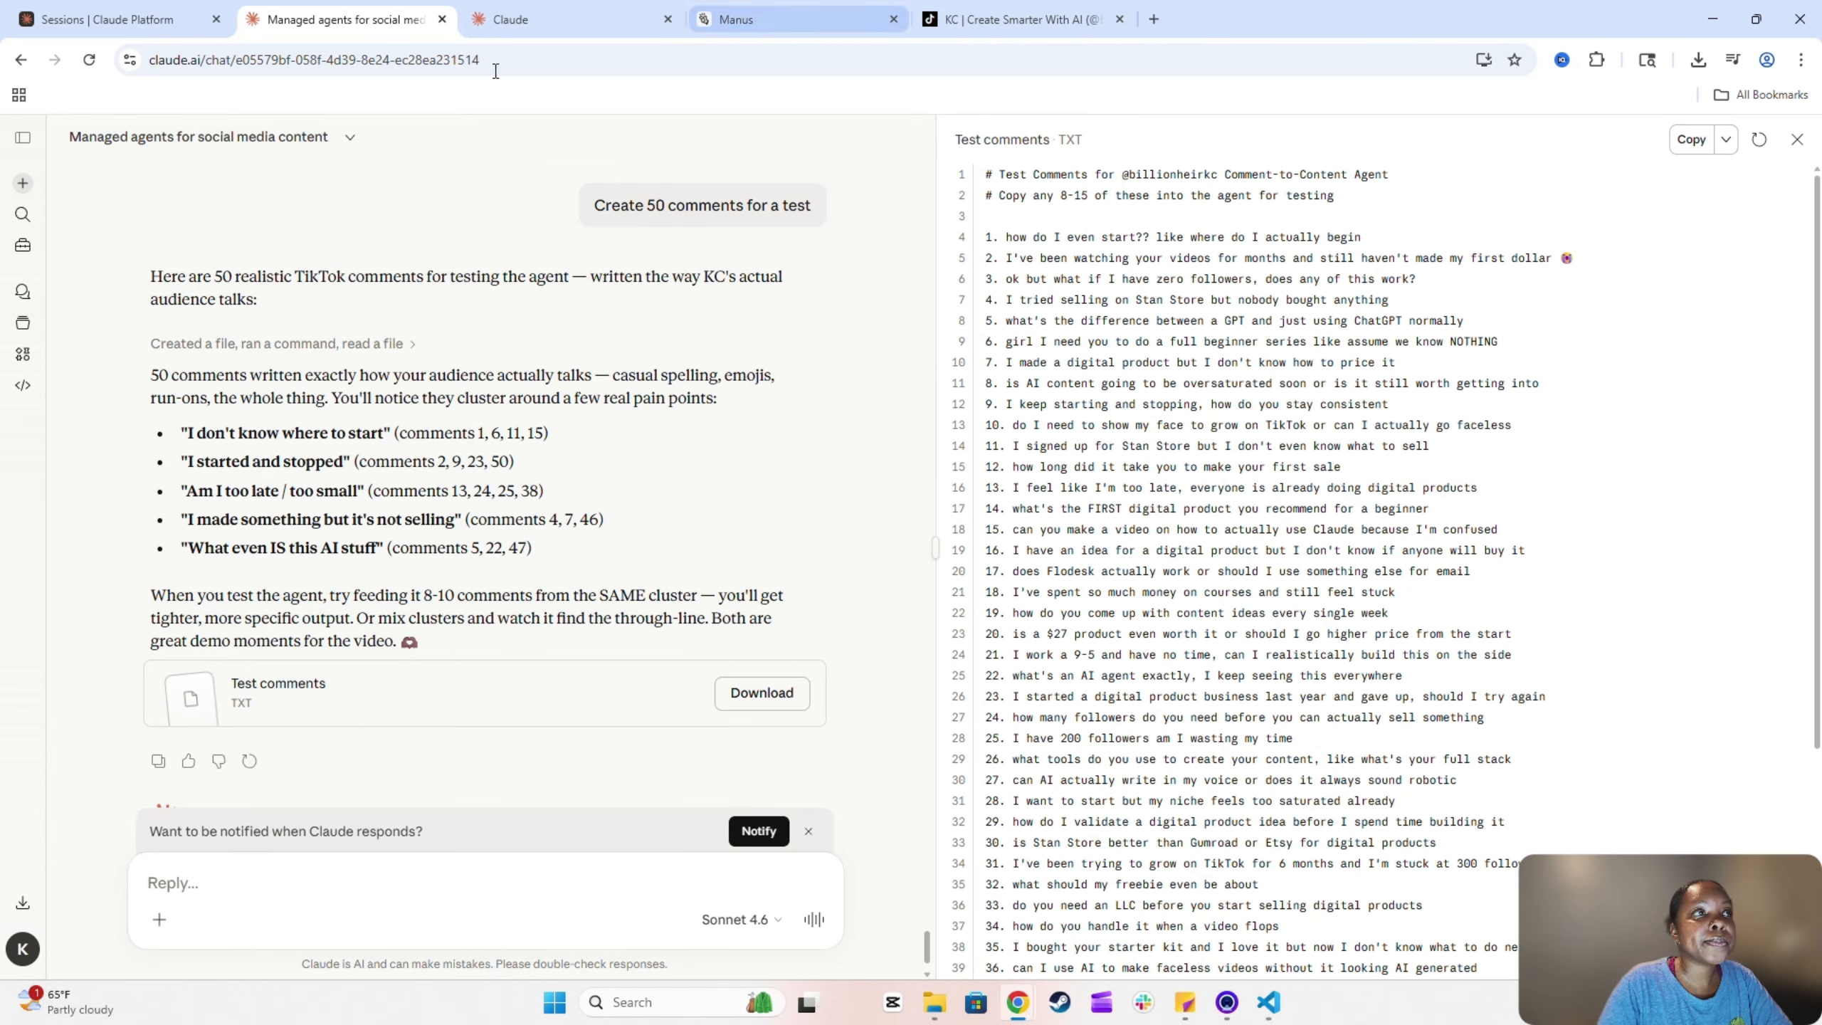
# Switch back to the Test session in Claude Console, paste the copied comments into the message and send it to the agent
pyautogui.hotkey('ctrl', '1')
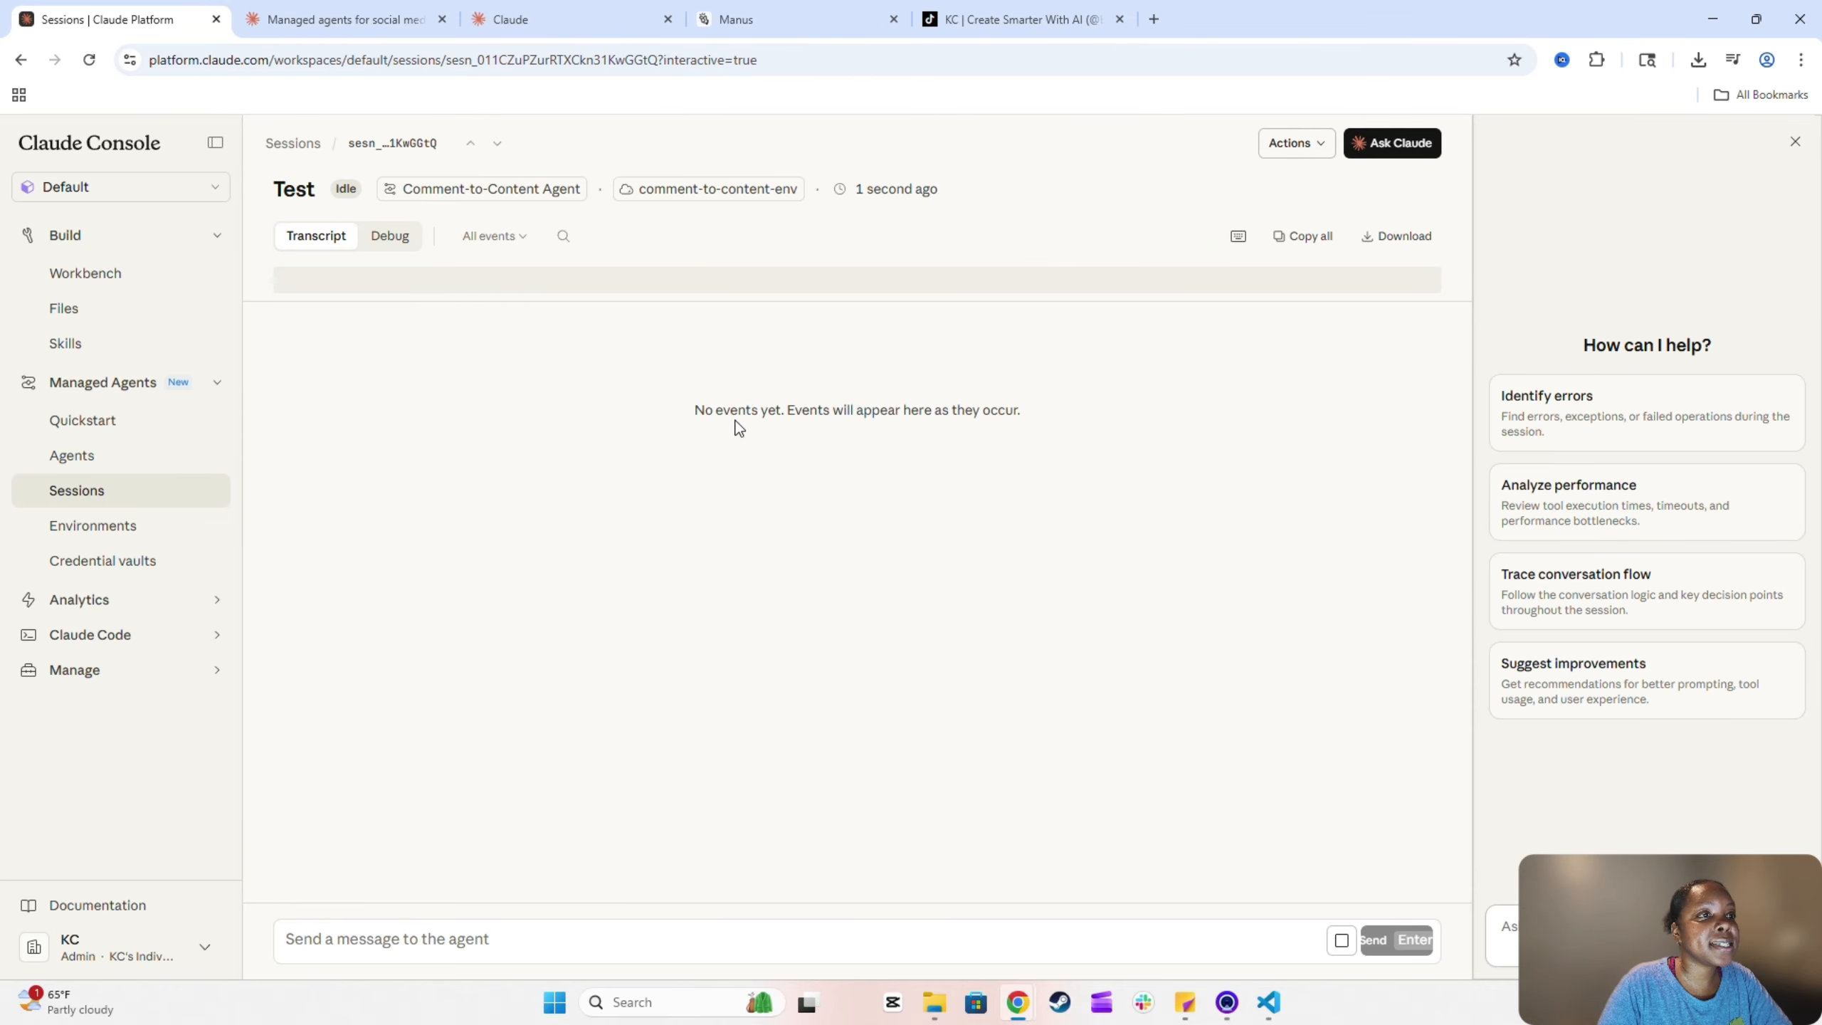
pyautogui.click(401, 940)
pyautogui.rightClick(403, 946)
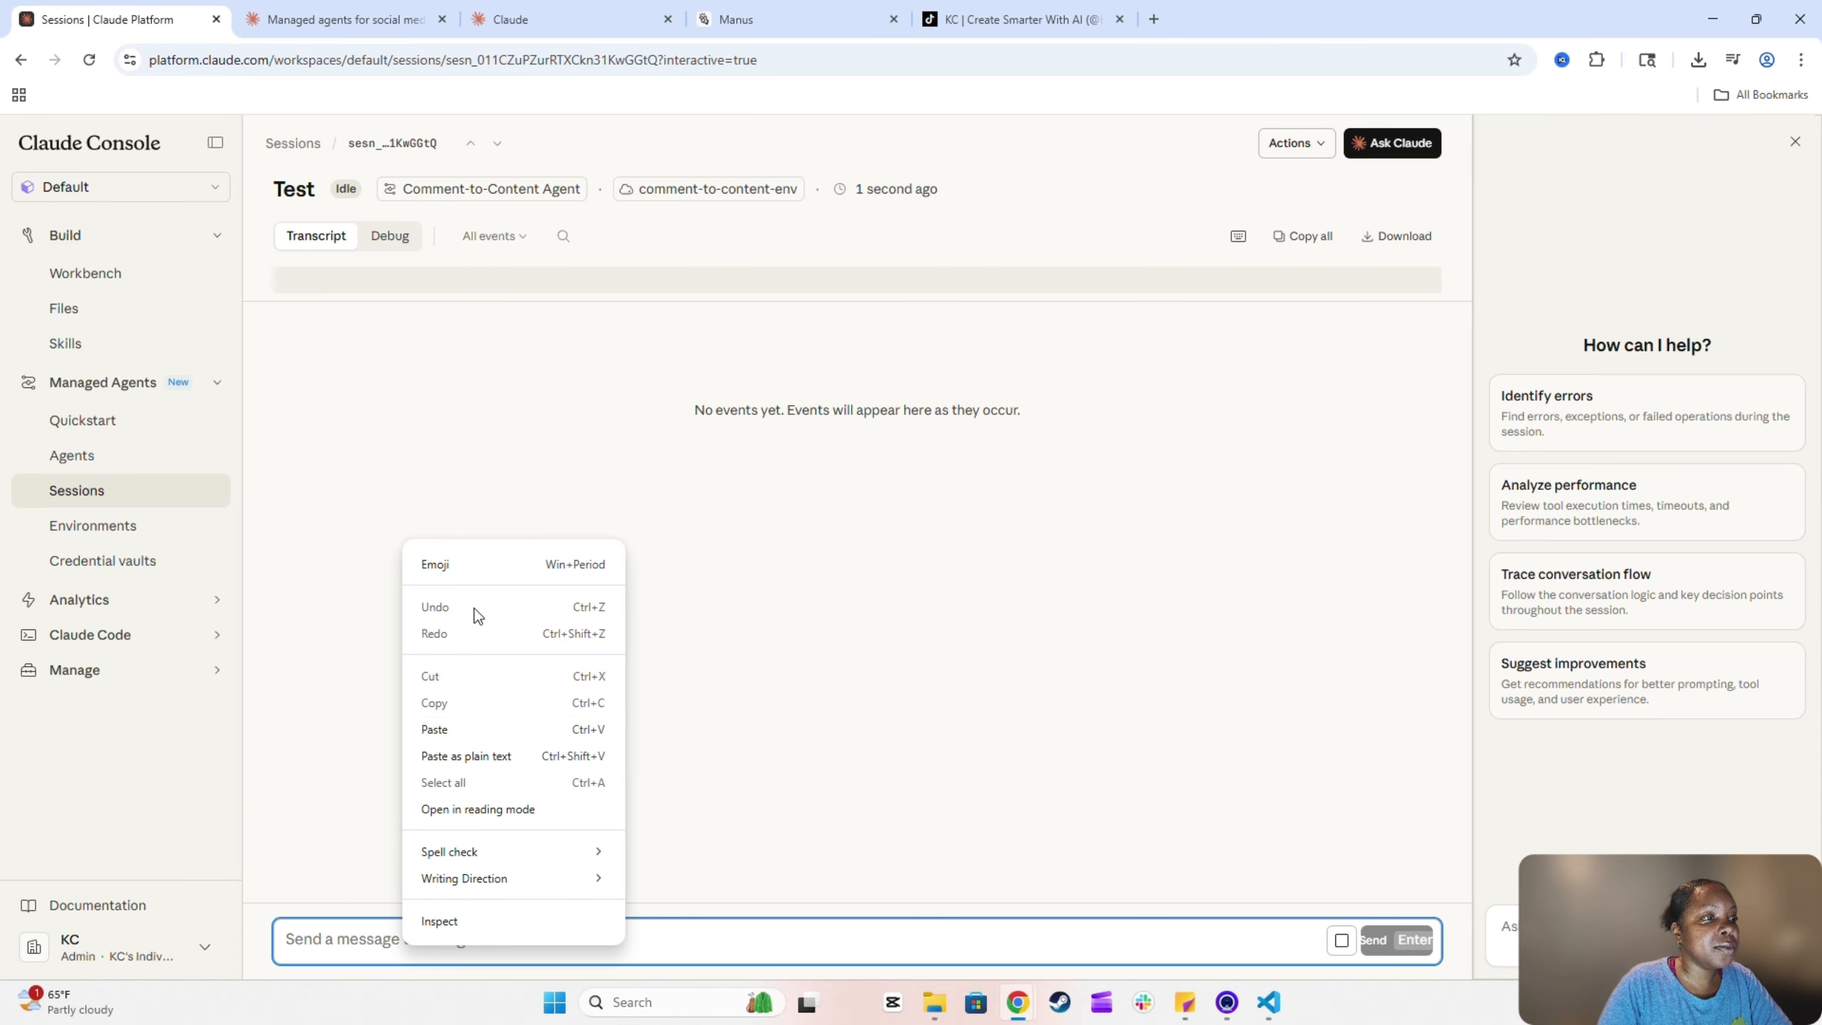
pyautogui.click(435, 730)
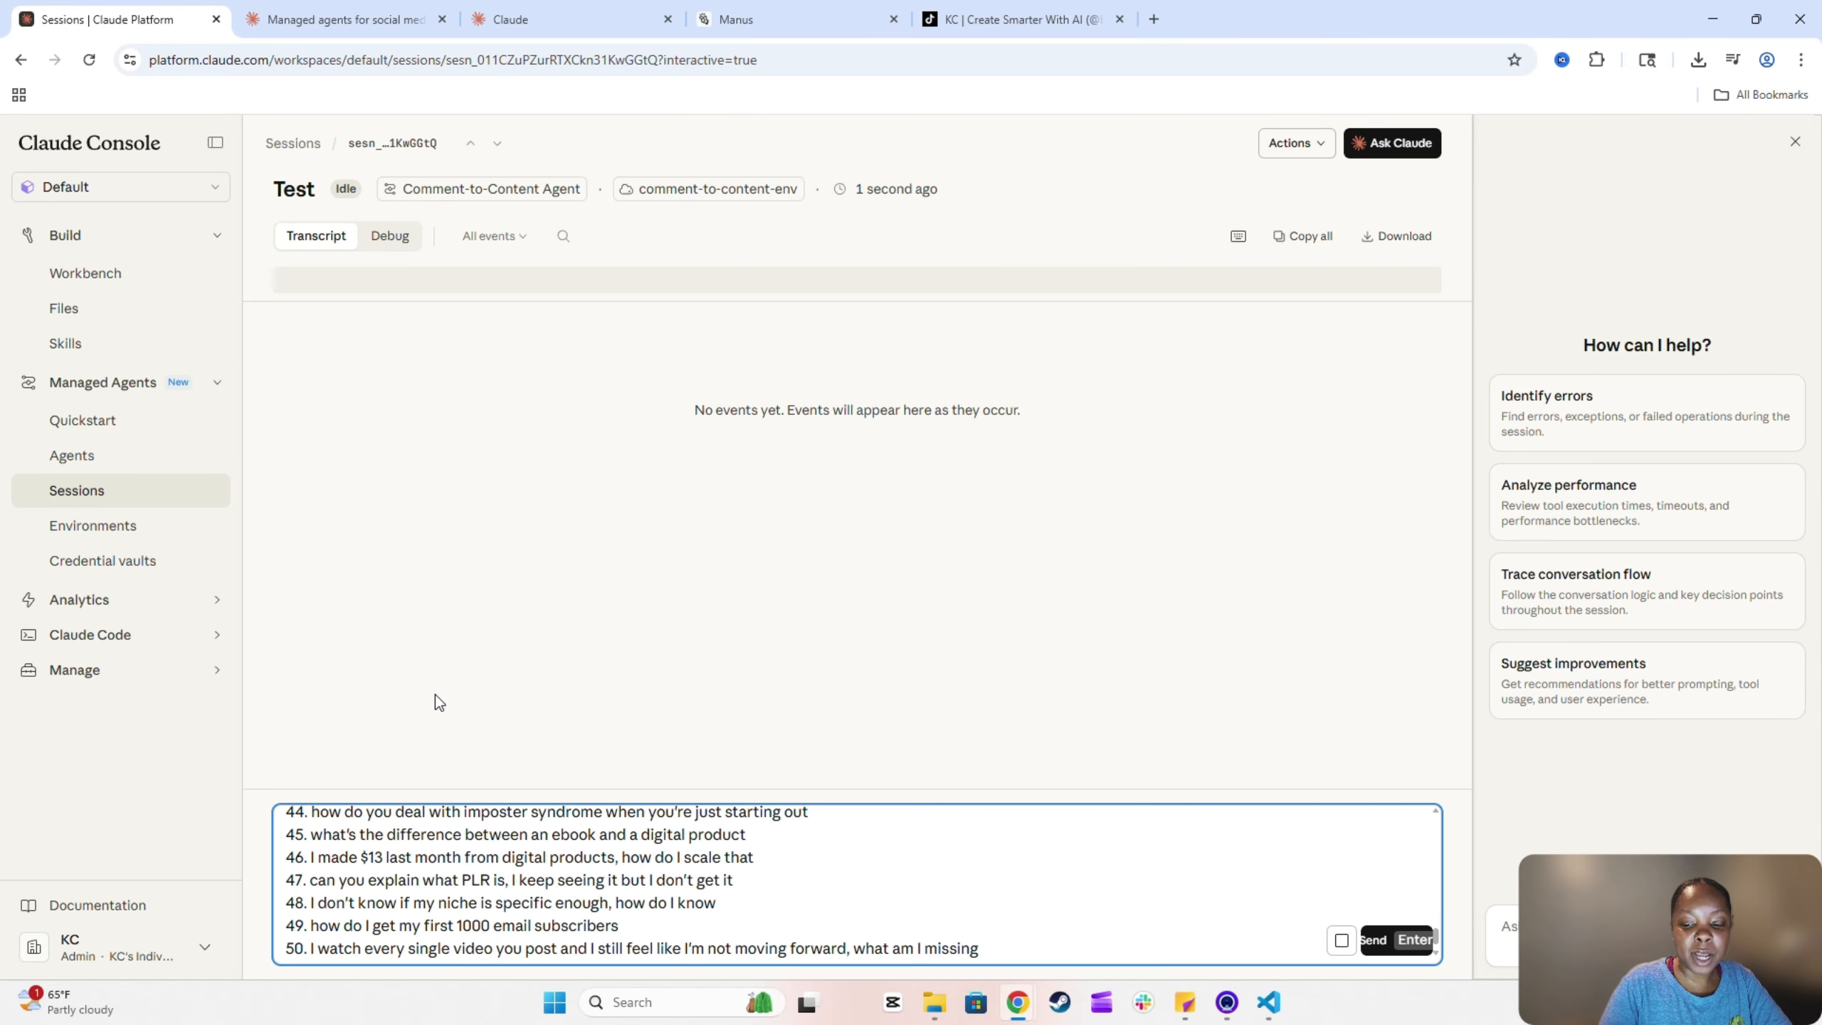
pyautogui.press('Return')
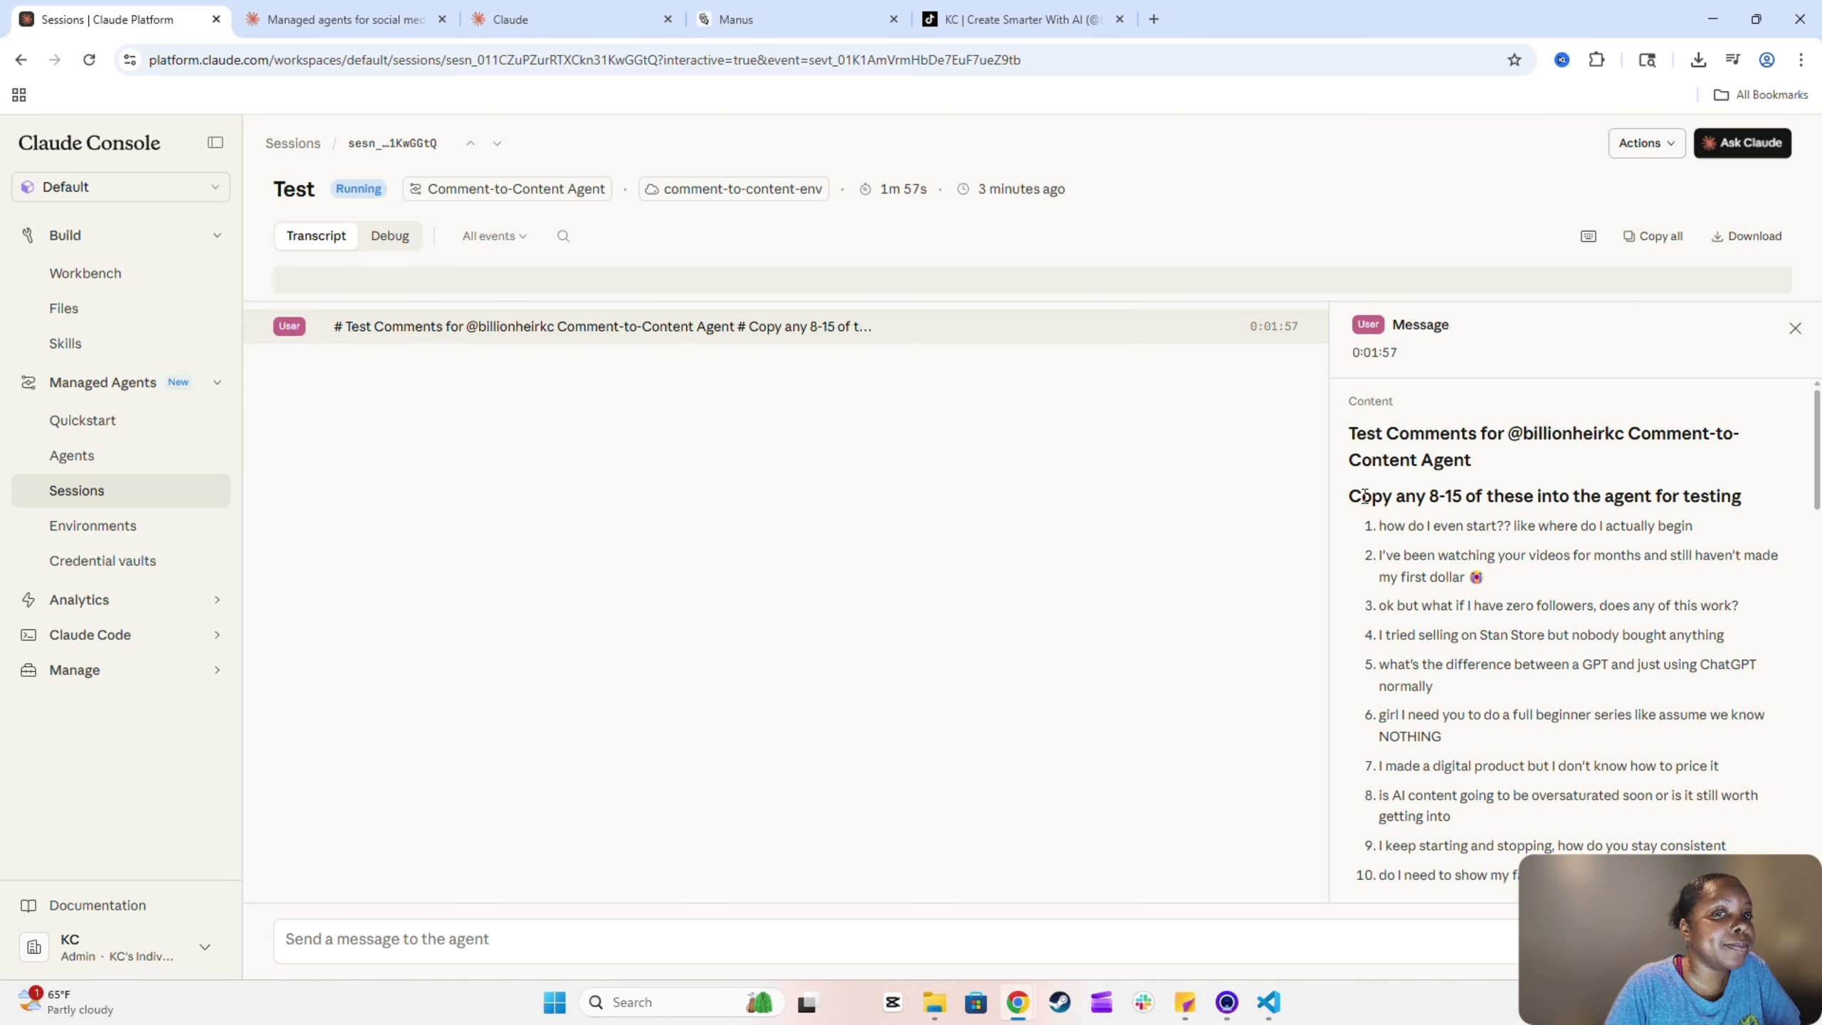
# Review the heading of the sent comments message, then open the agent's reply and examine the theme clusters ranked by volume
pyautogui.moveTo(1362, 495); pyautogui.dragTo(1705, 500)
pyautogui.click(1077, 567)
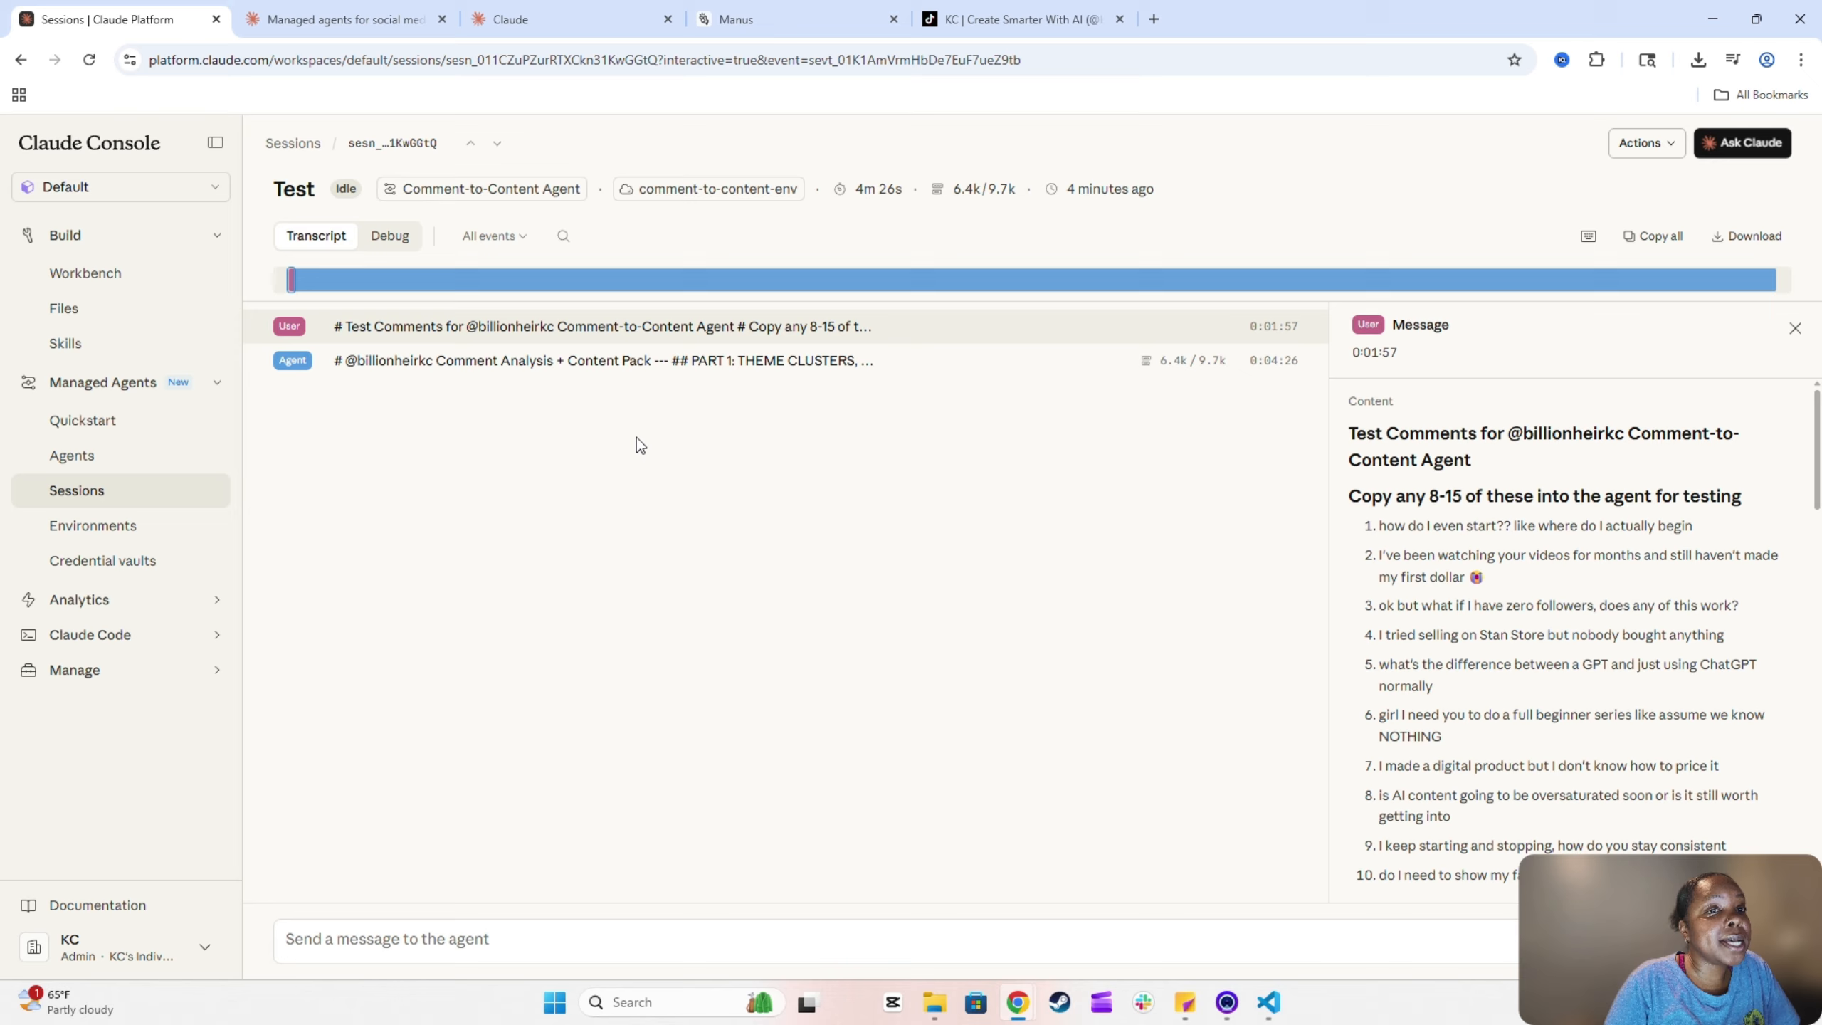
pyautogui.click(736, 359)
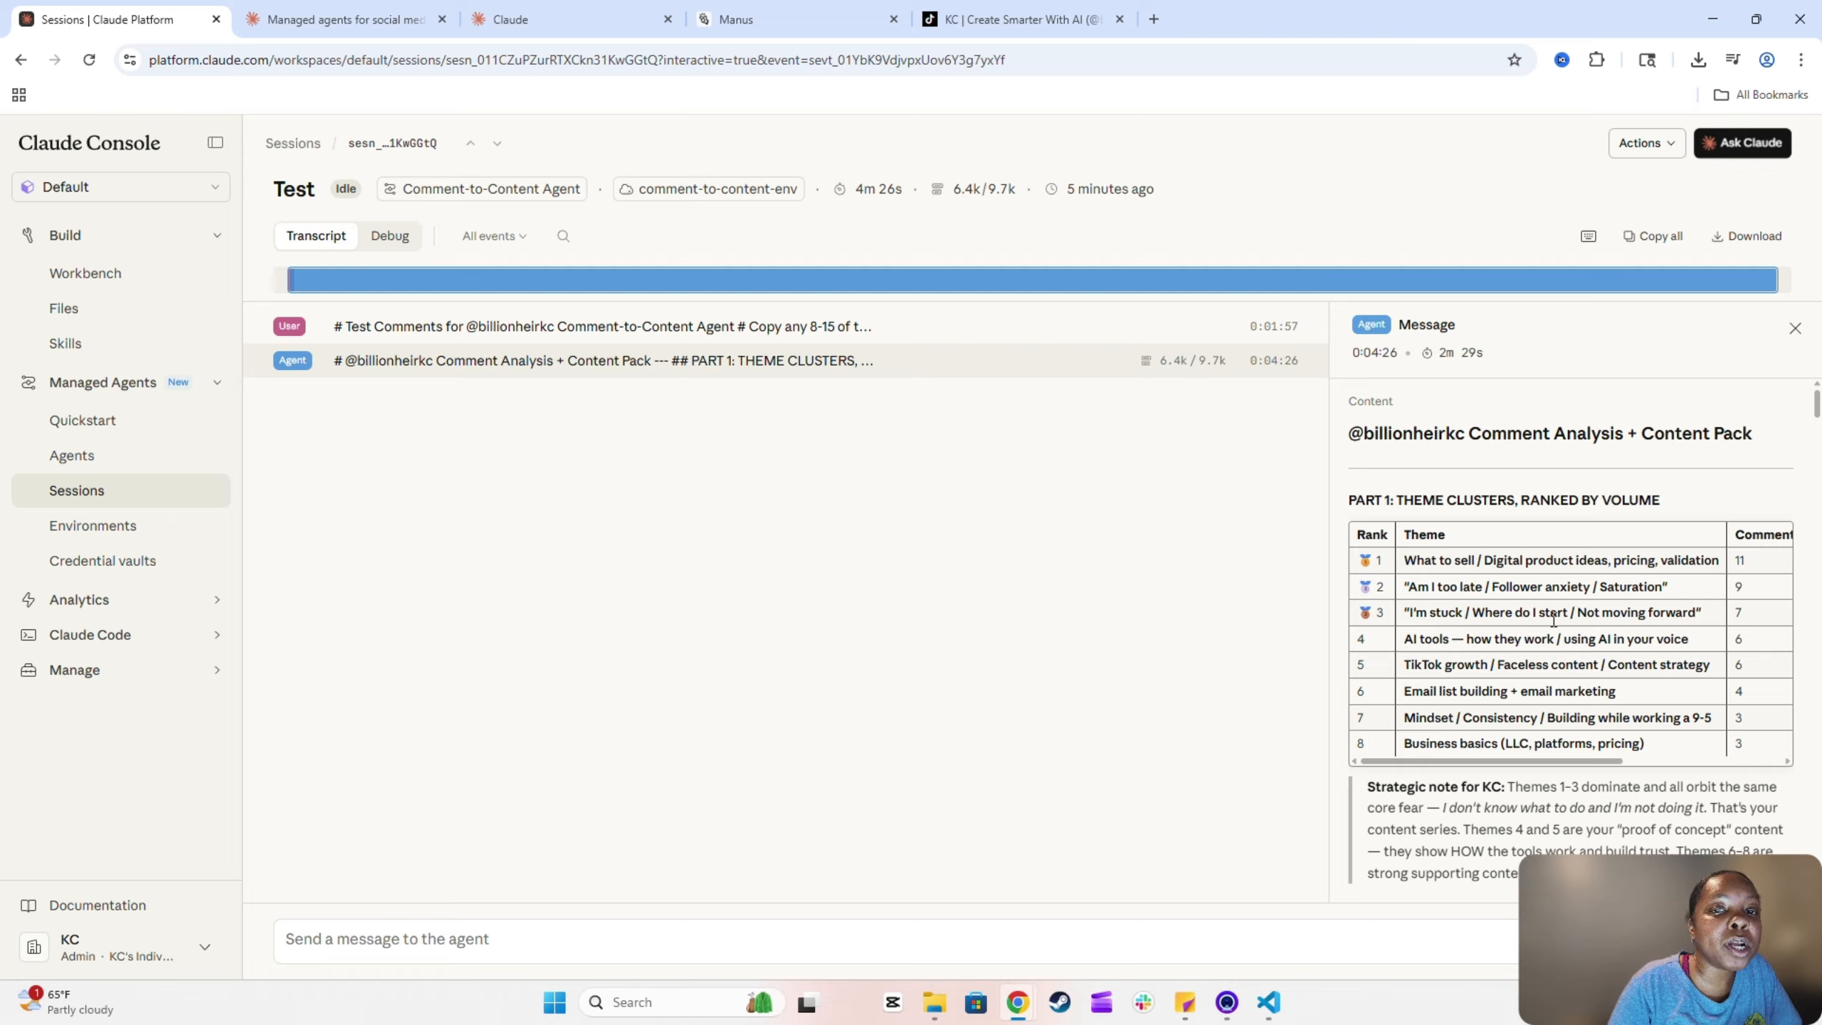
pyautogui.scroll(-4, 1511, 738)
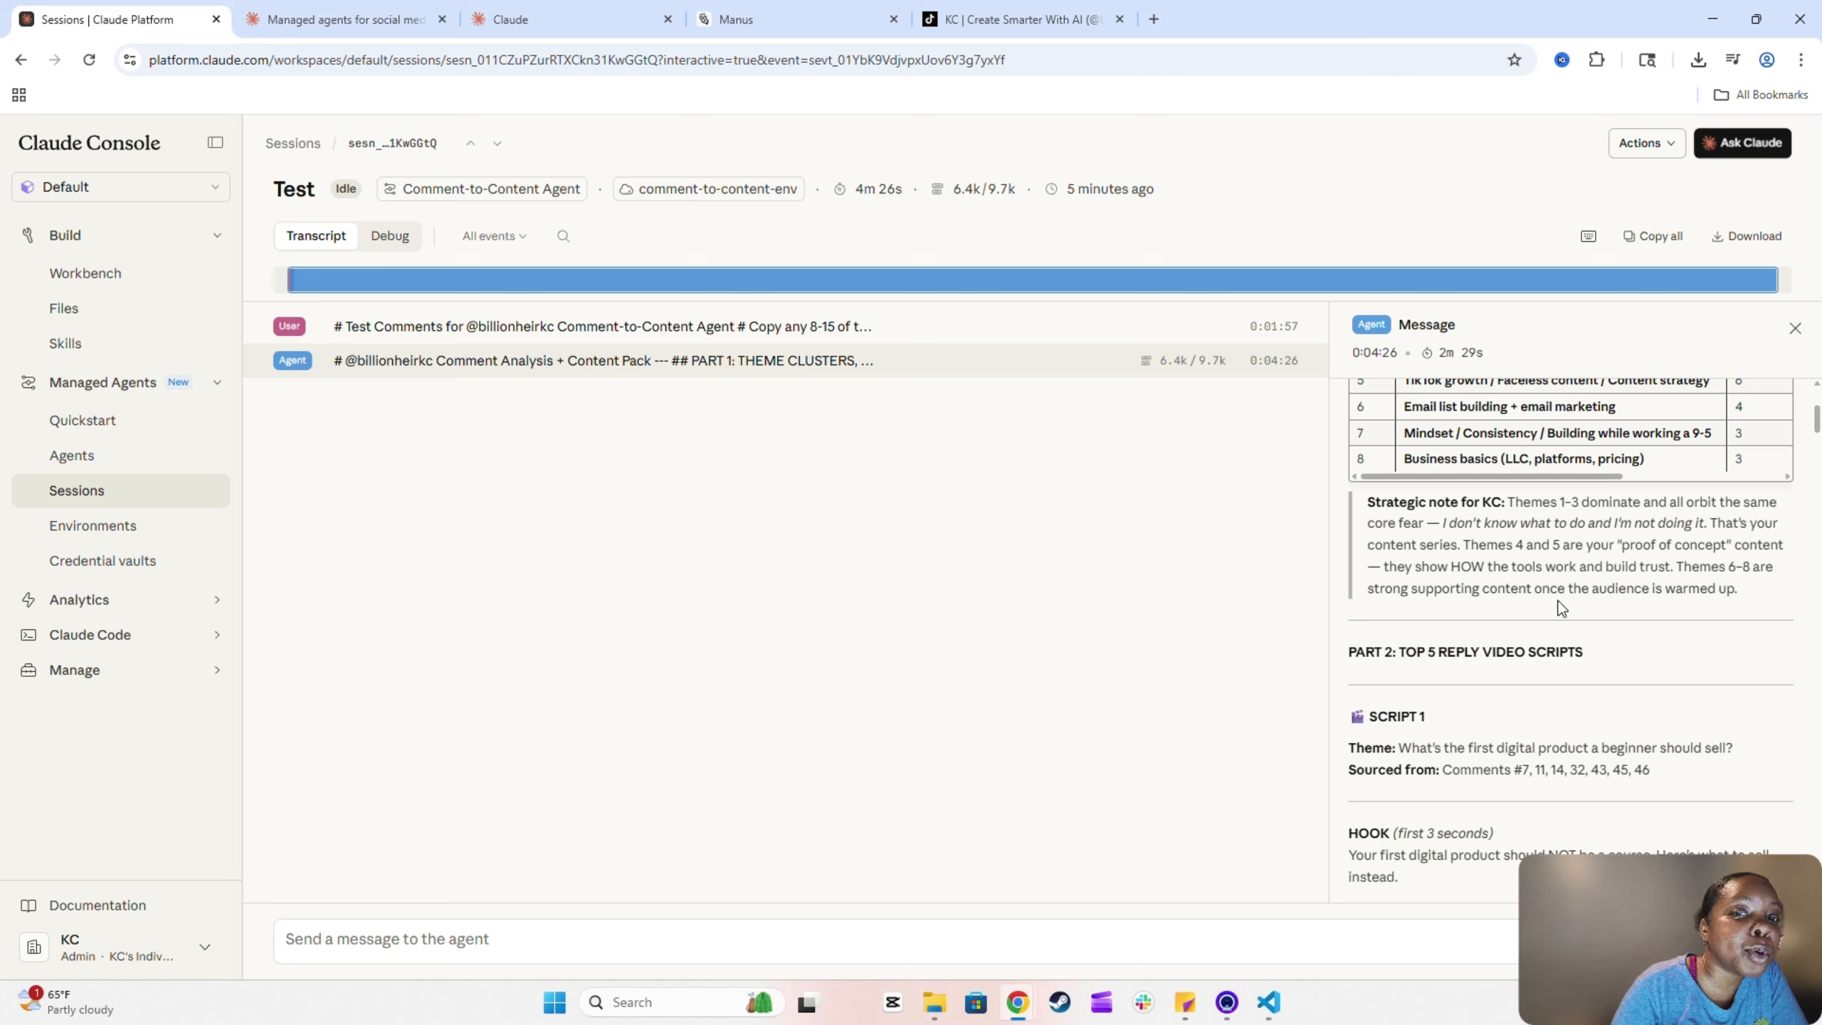
pyautogui.scroll(3, 1657, 621)
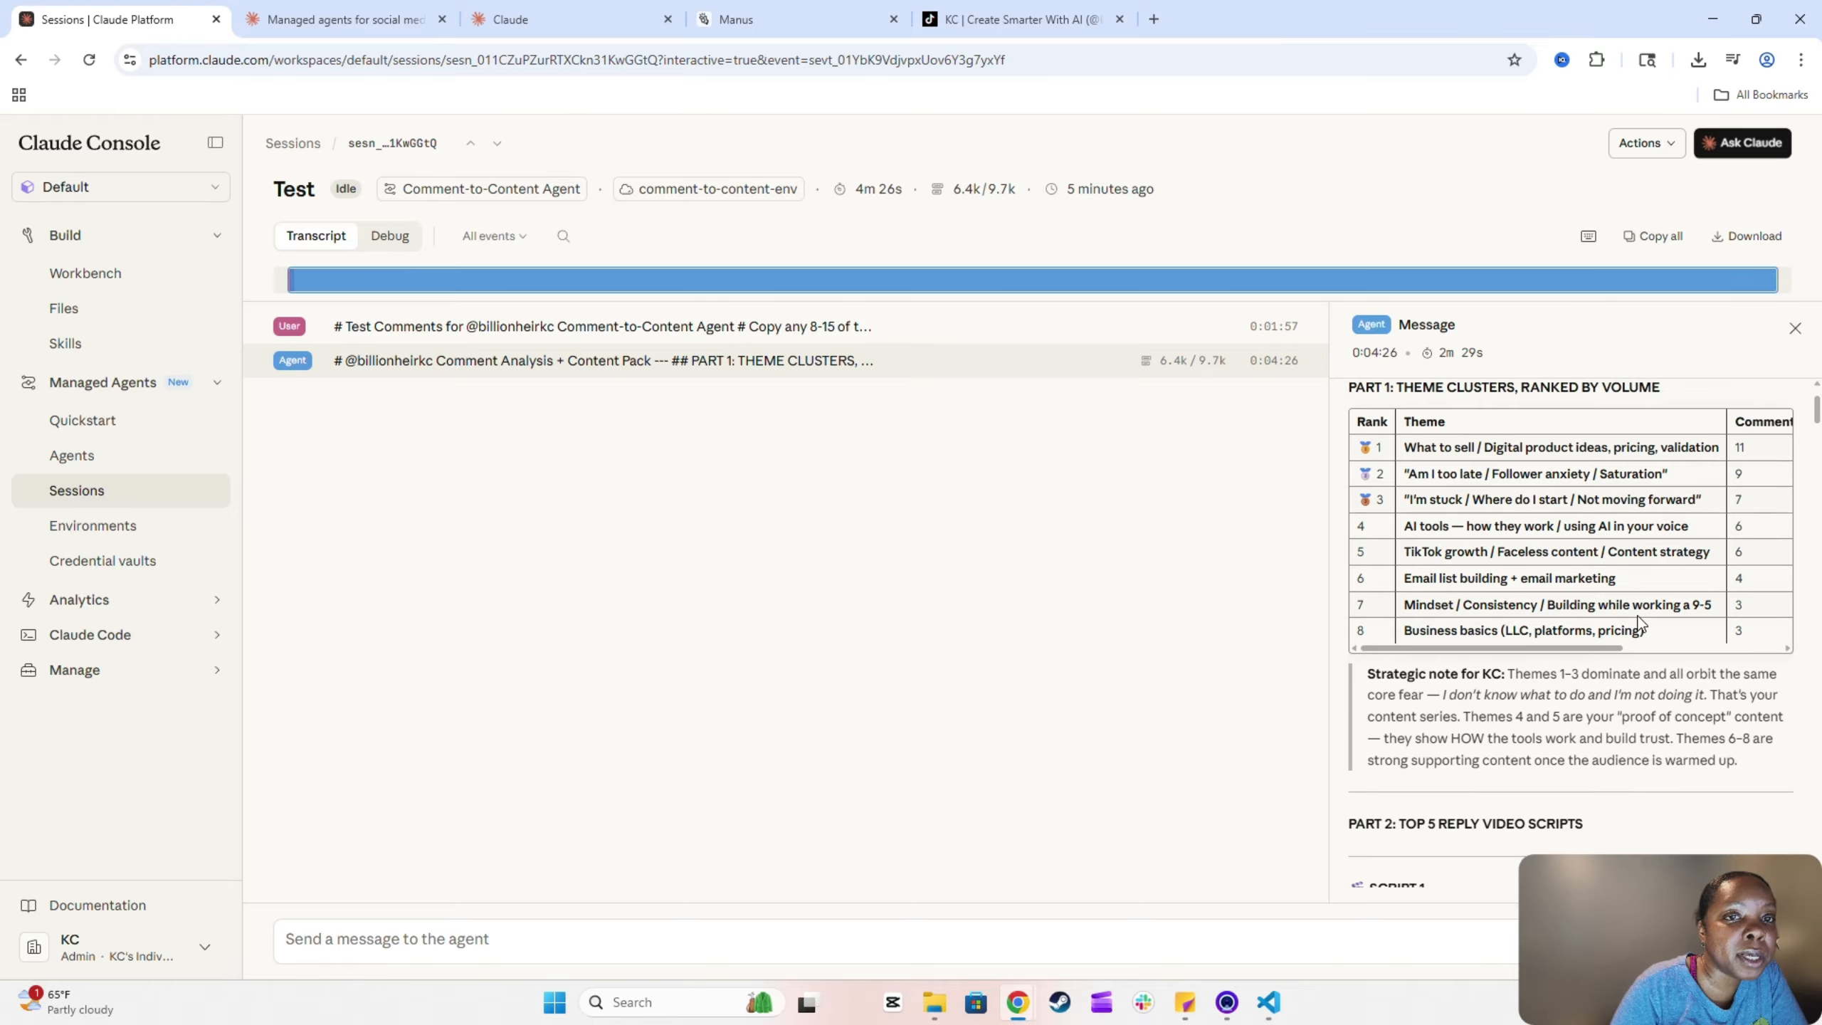
# Read the themes, hooks, answers and CTAs of reply video scripts 1 and 2 in the agent's content pack
pyautogui.scroll(-6, 1639, 631)
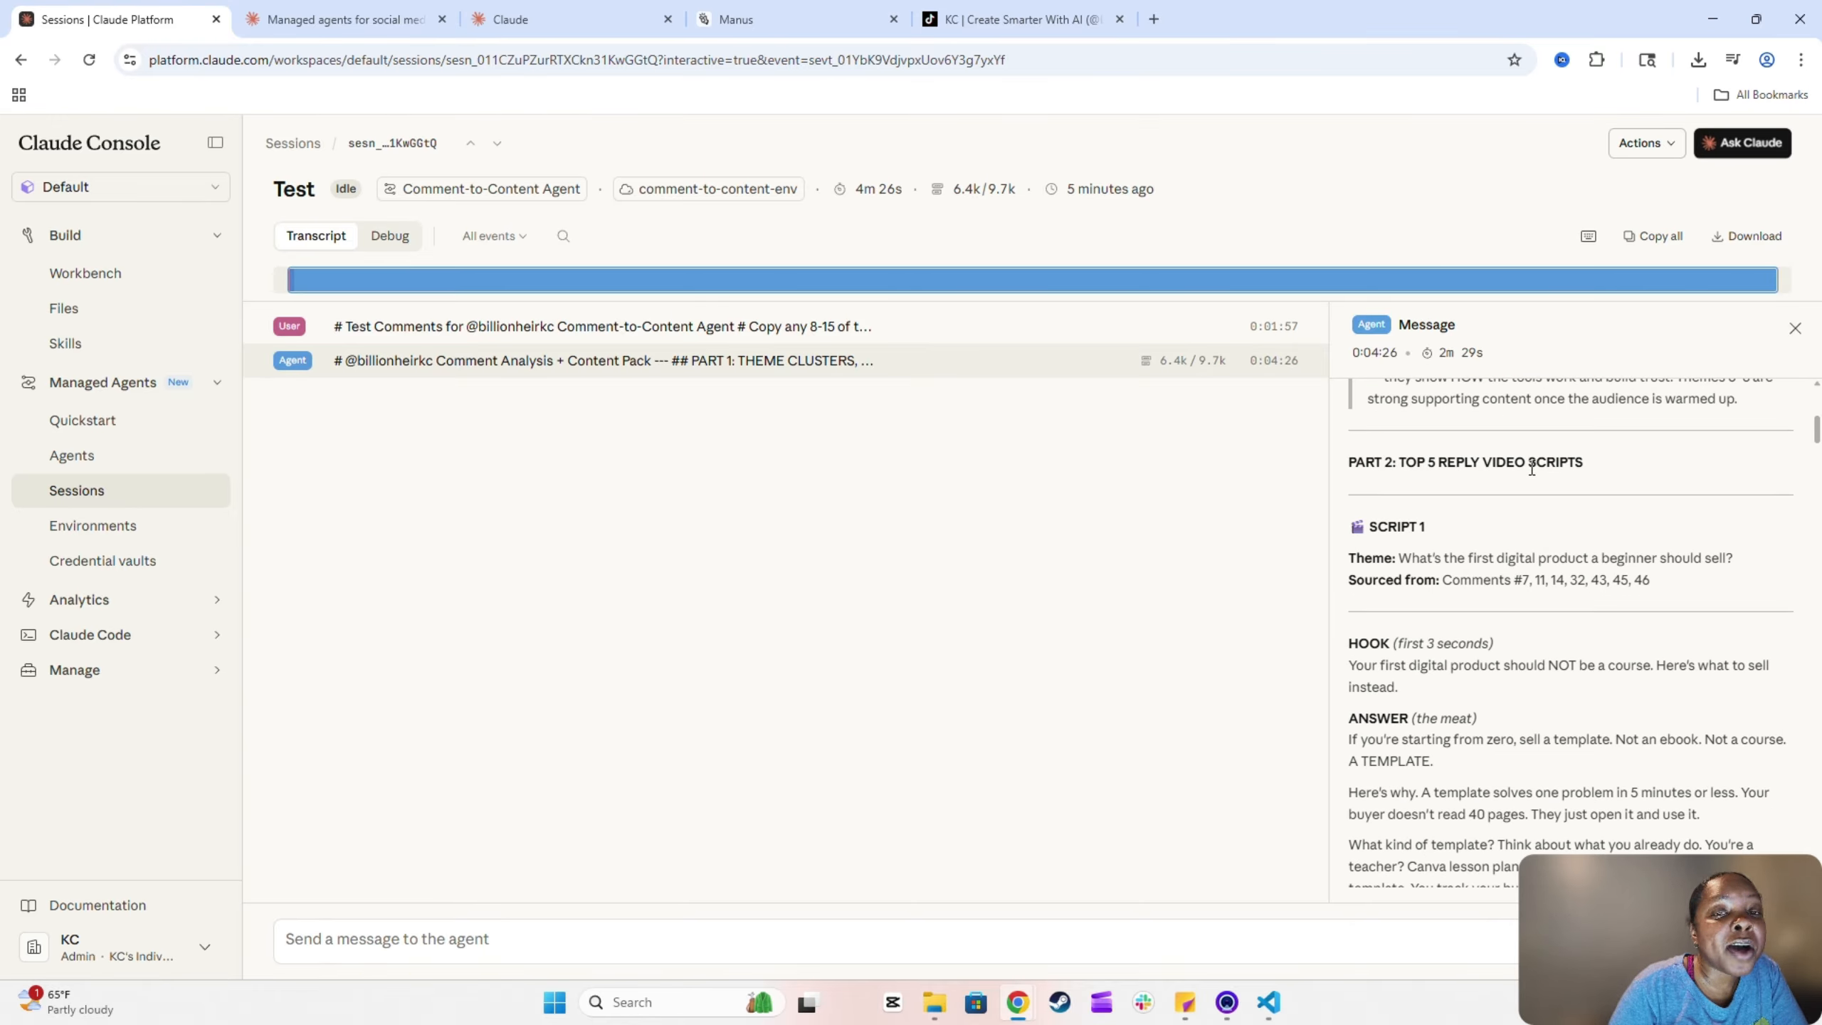
pyautogui.scroll(-2, 1568, 533)
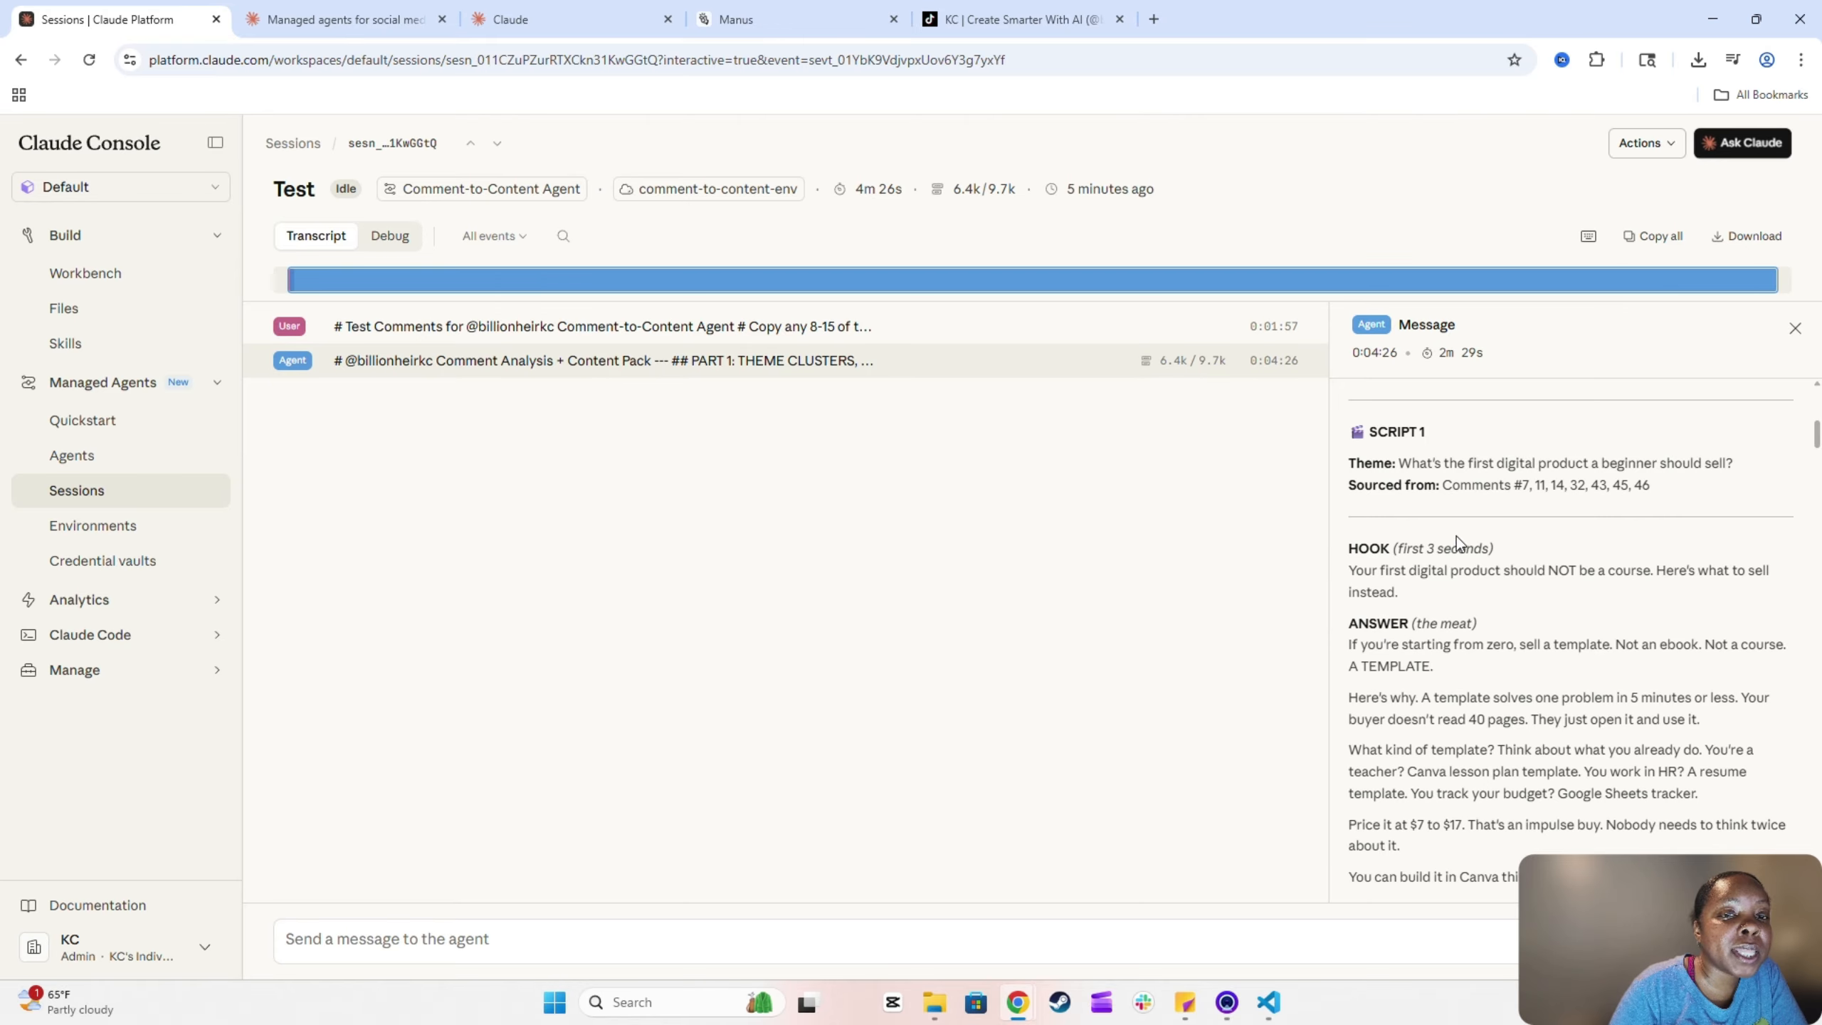
pyautogui.scroll(-1, 1456, 540)
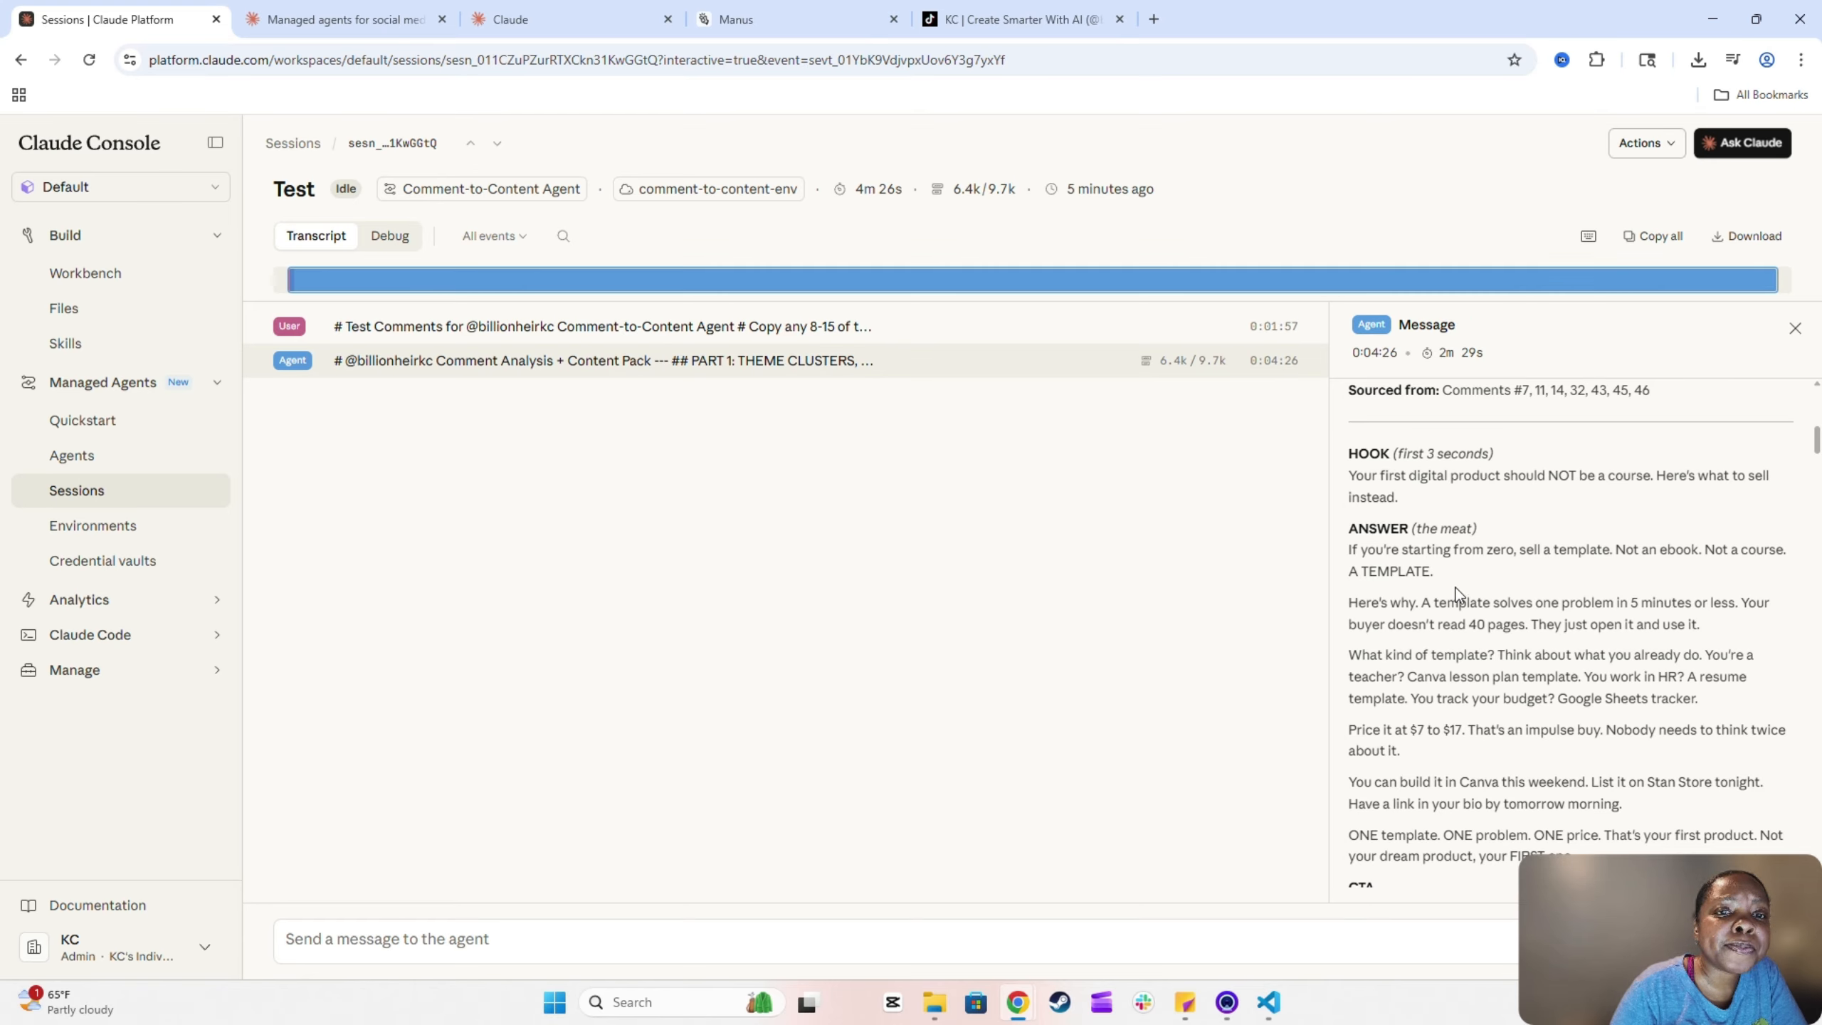
pyautogui.scroll(-6, 1456, 594)
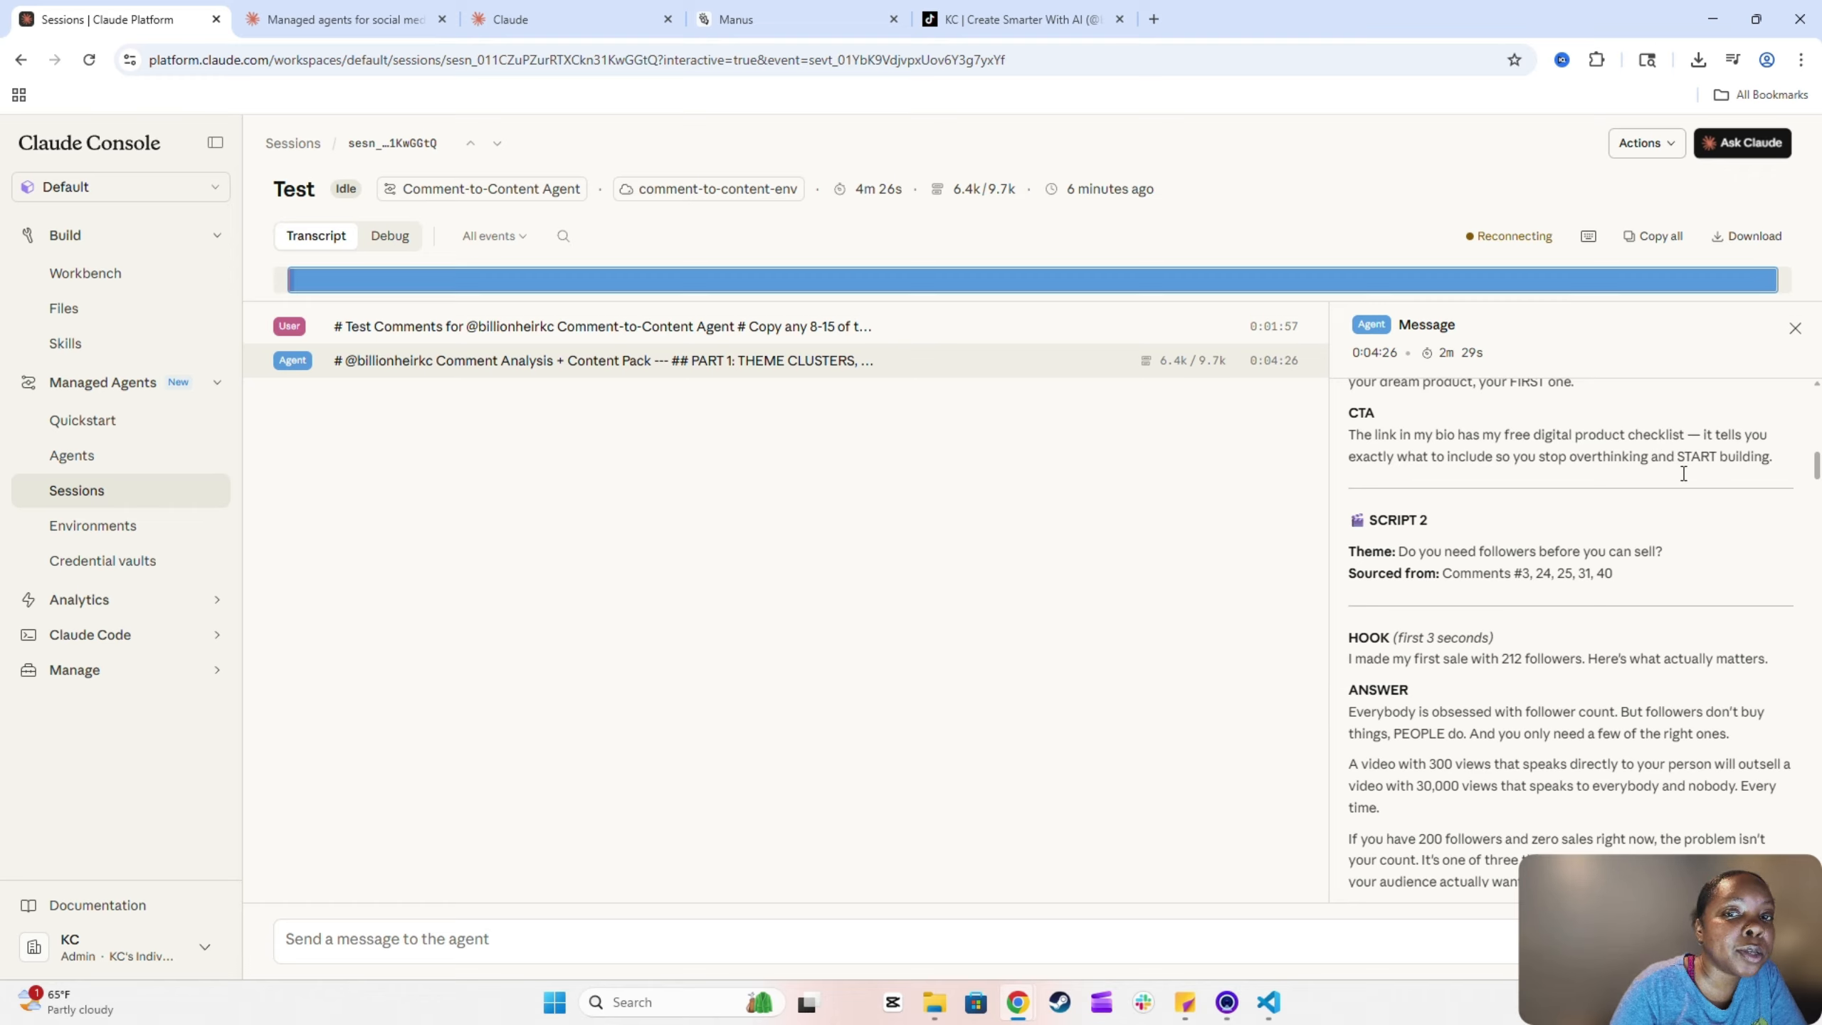
pyautogui.scroll(-3, 1549, 532)
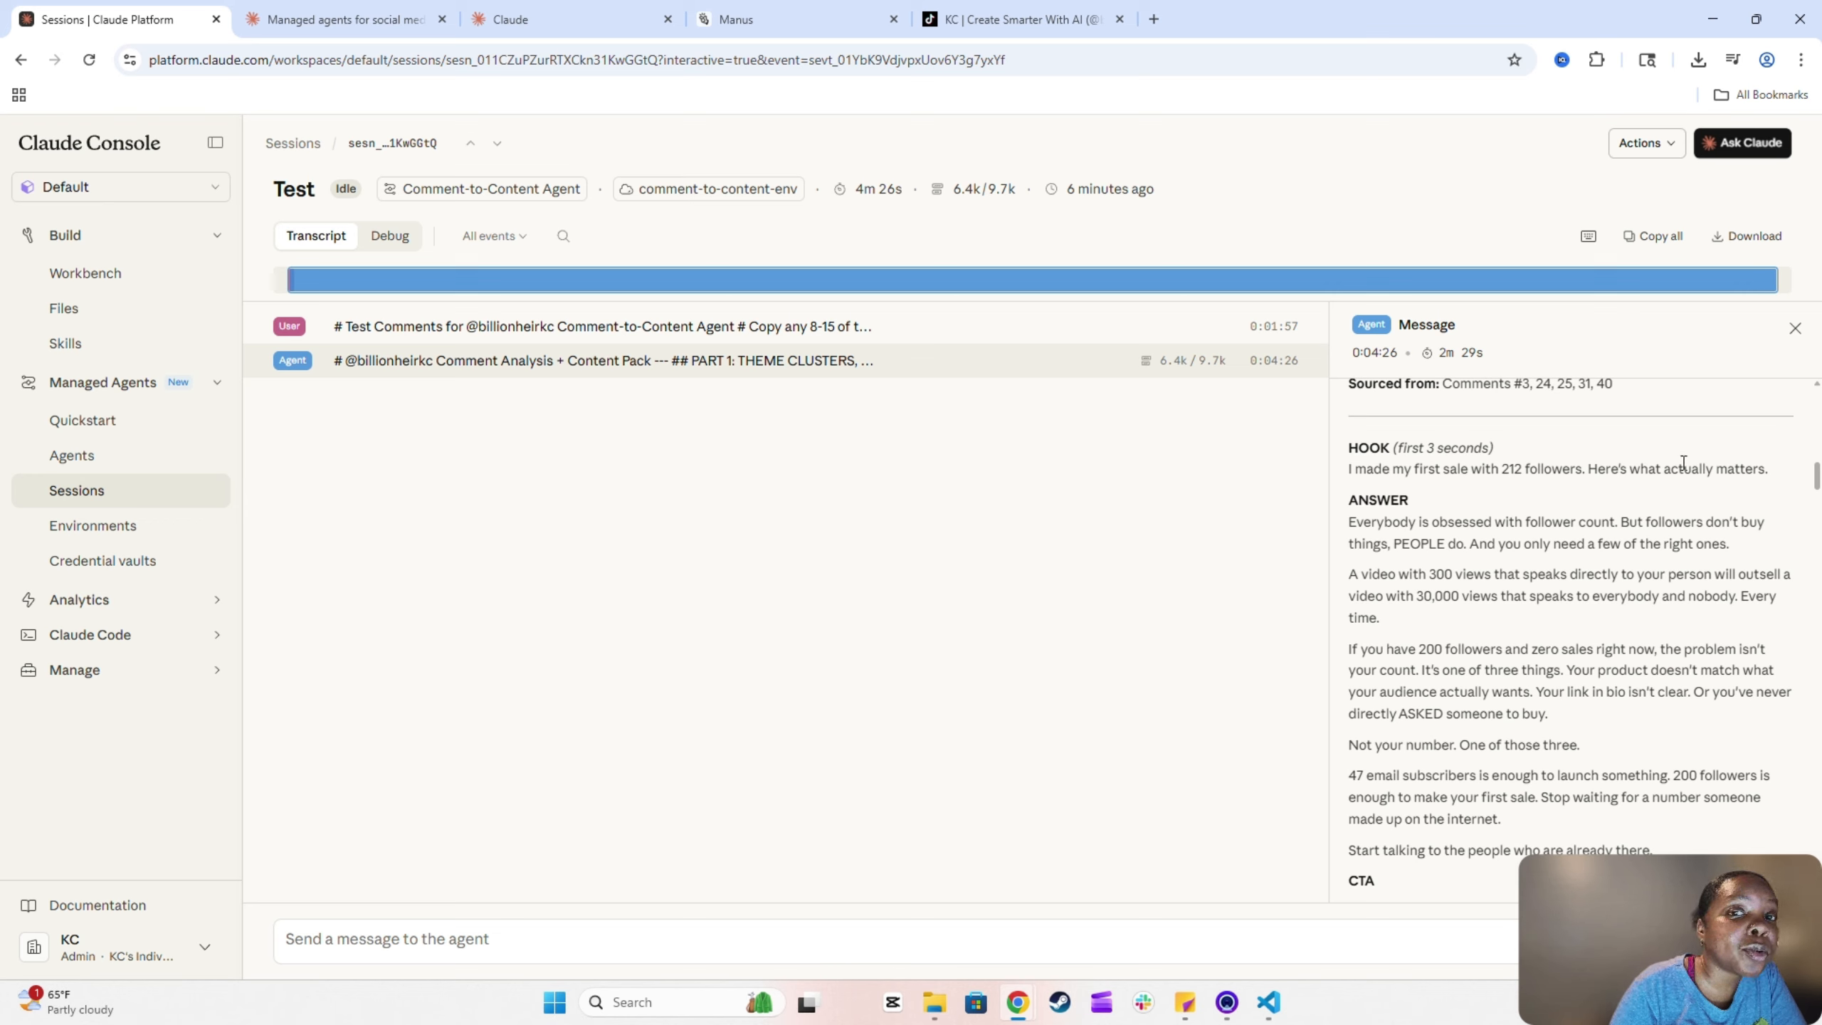
pyautogui.scroll(-5, 1606, 609)
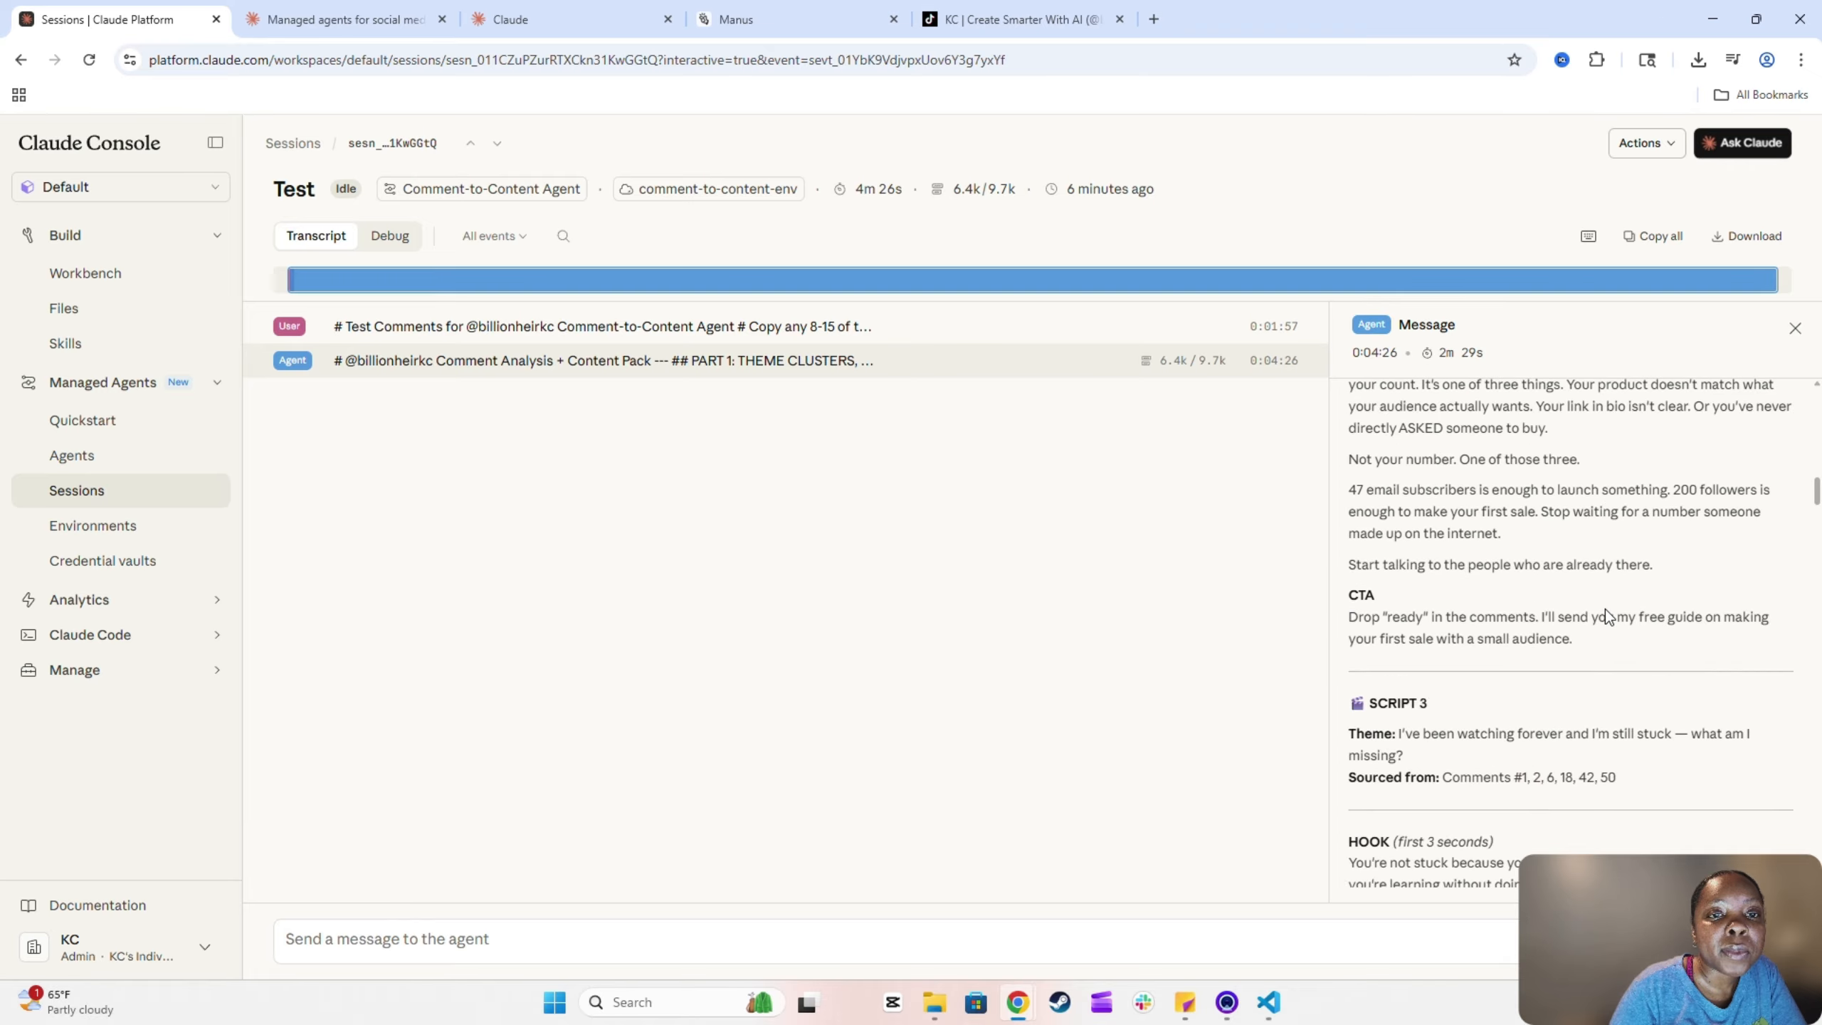
# Review the rest of the agent's content pack, from the remaining video scripts through the matching emails to the closing Quick Content Calendar Note
pyautogui.scroll(5, 1606, 609)
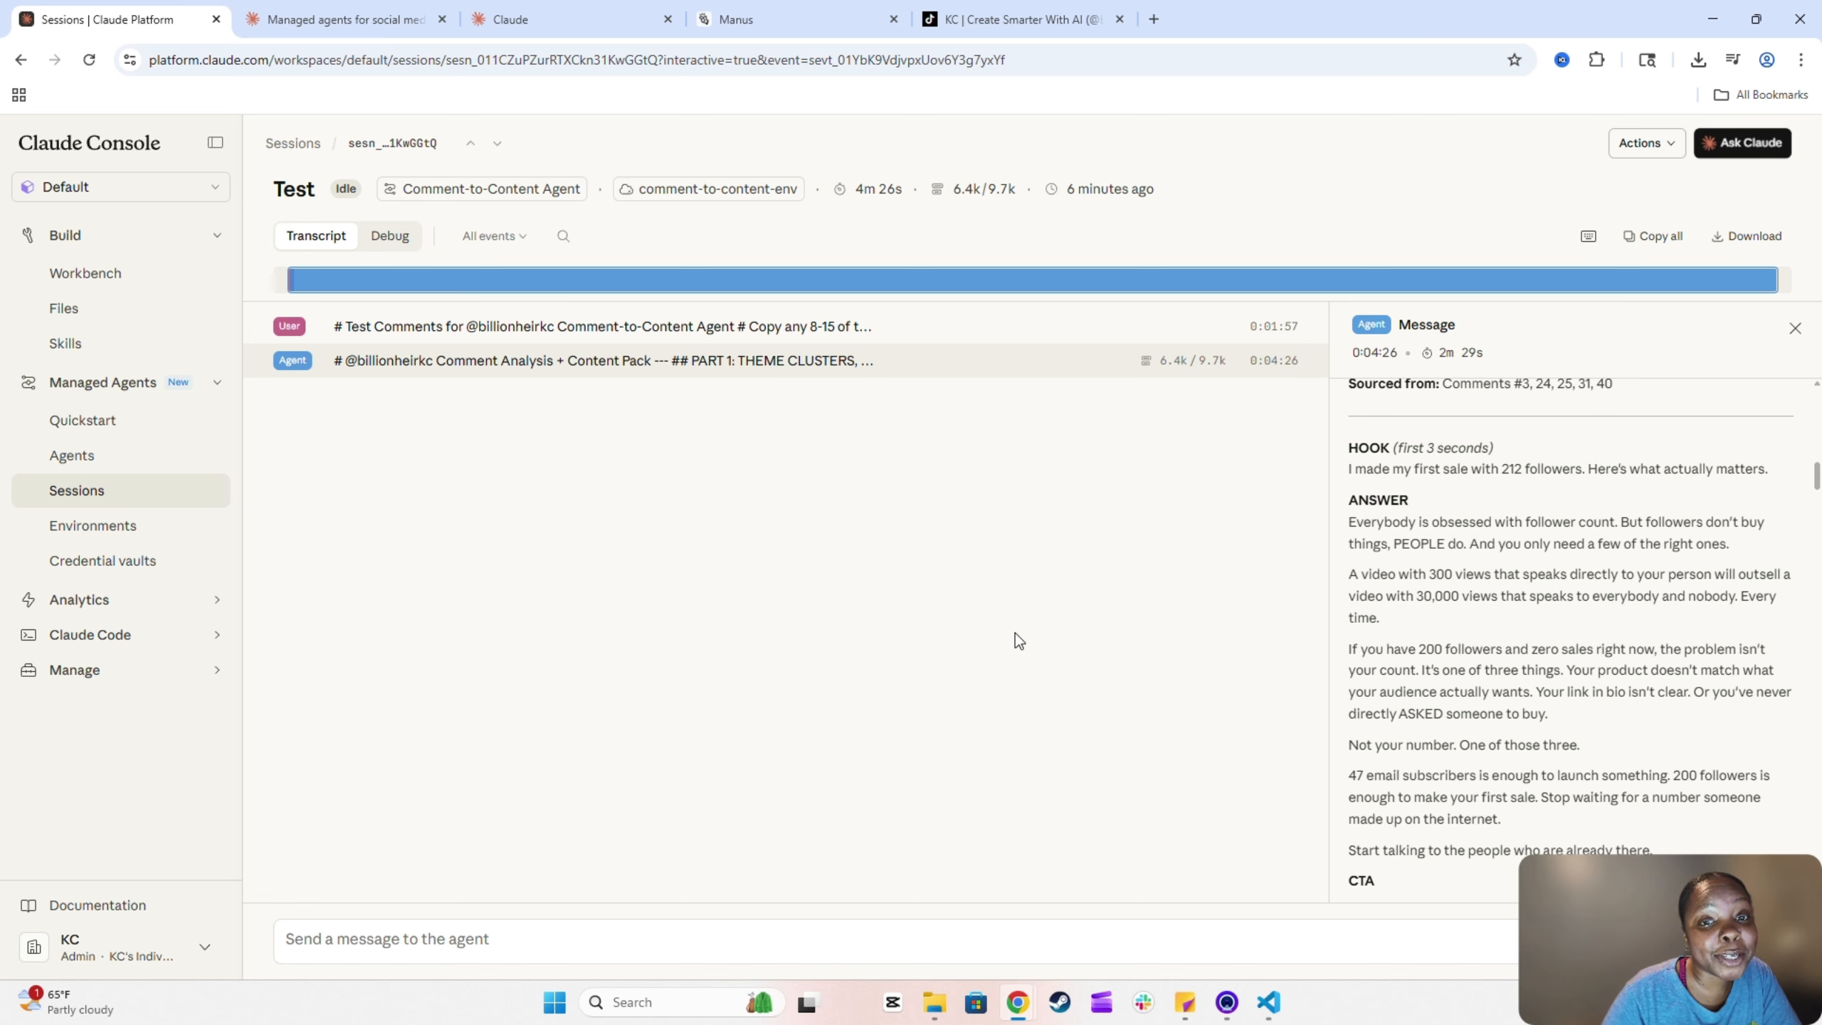
pyautogui.scroll(-6, 1426, 656)
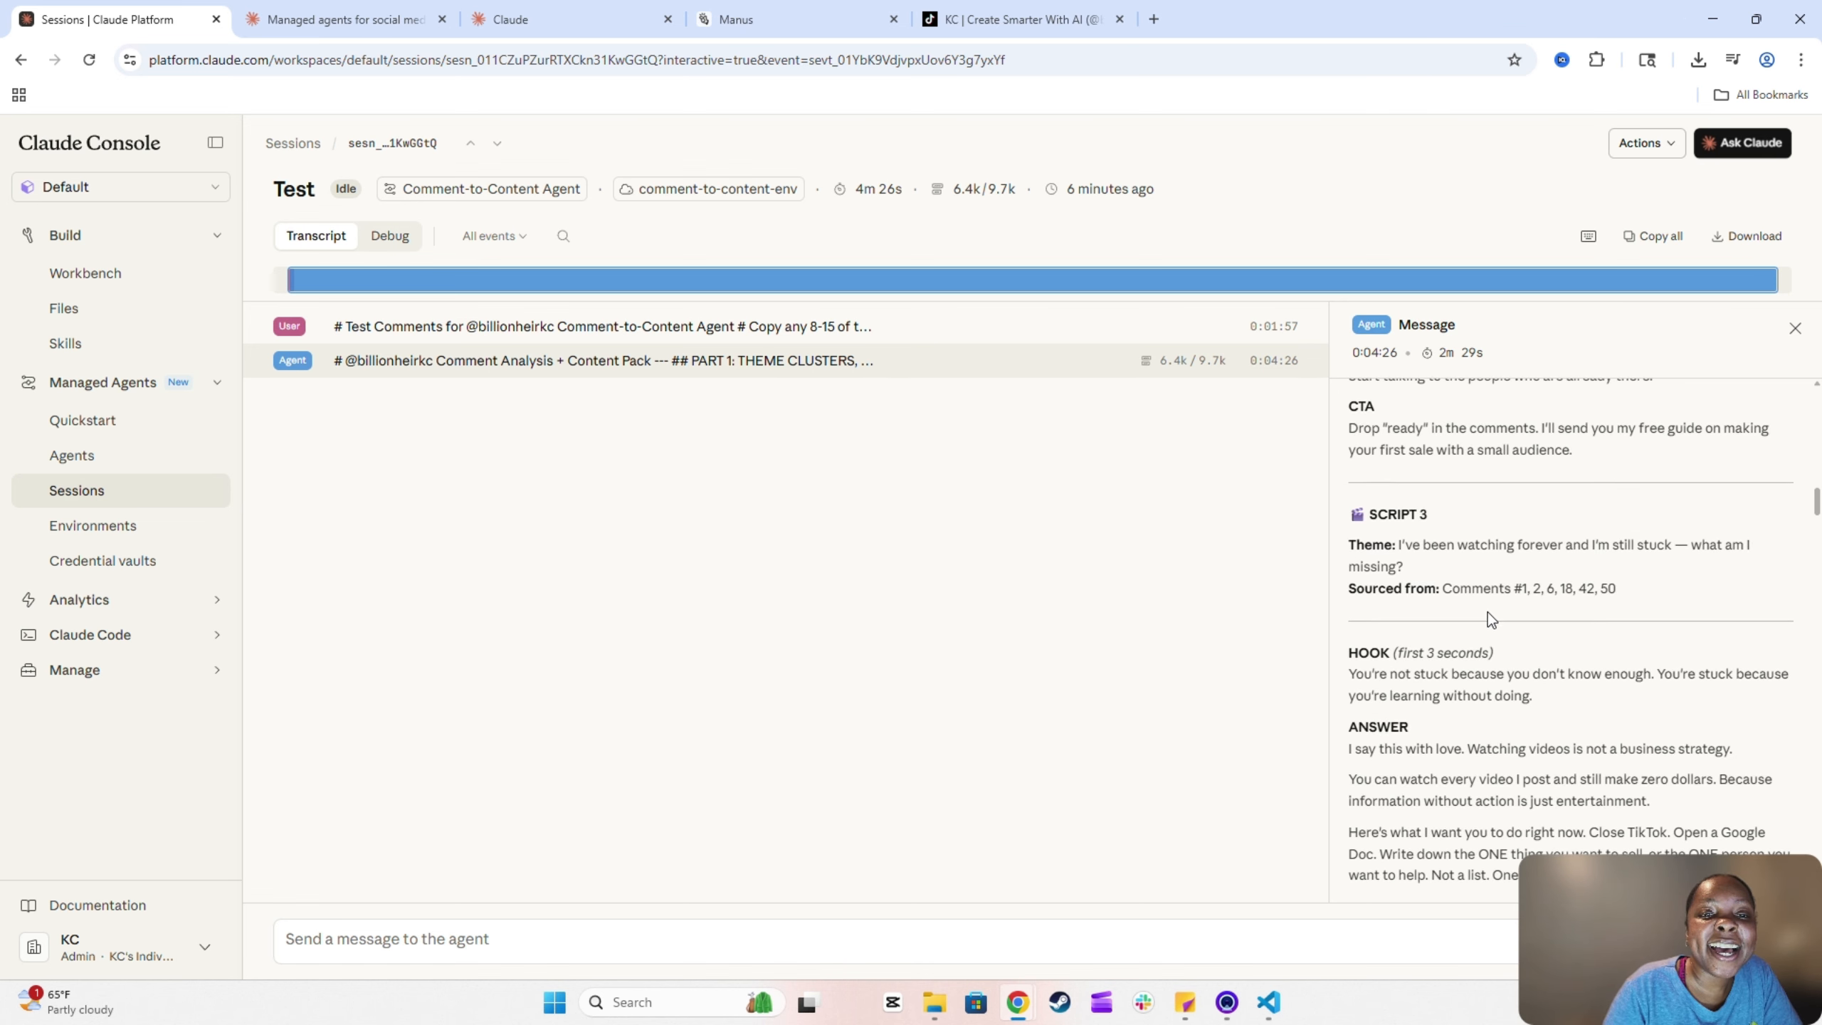
pyautogui.scroll(-10, 1489, 608)
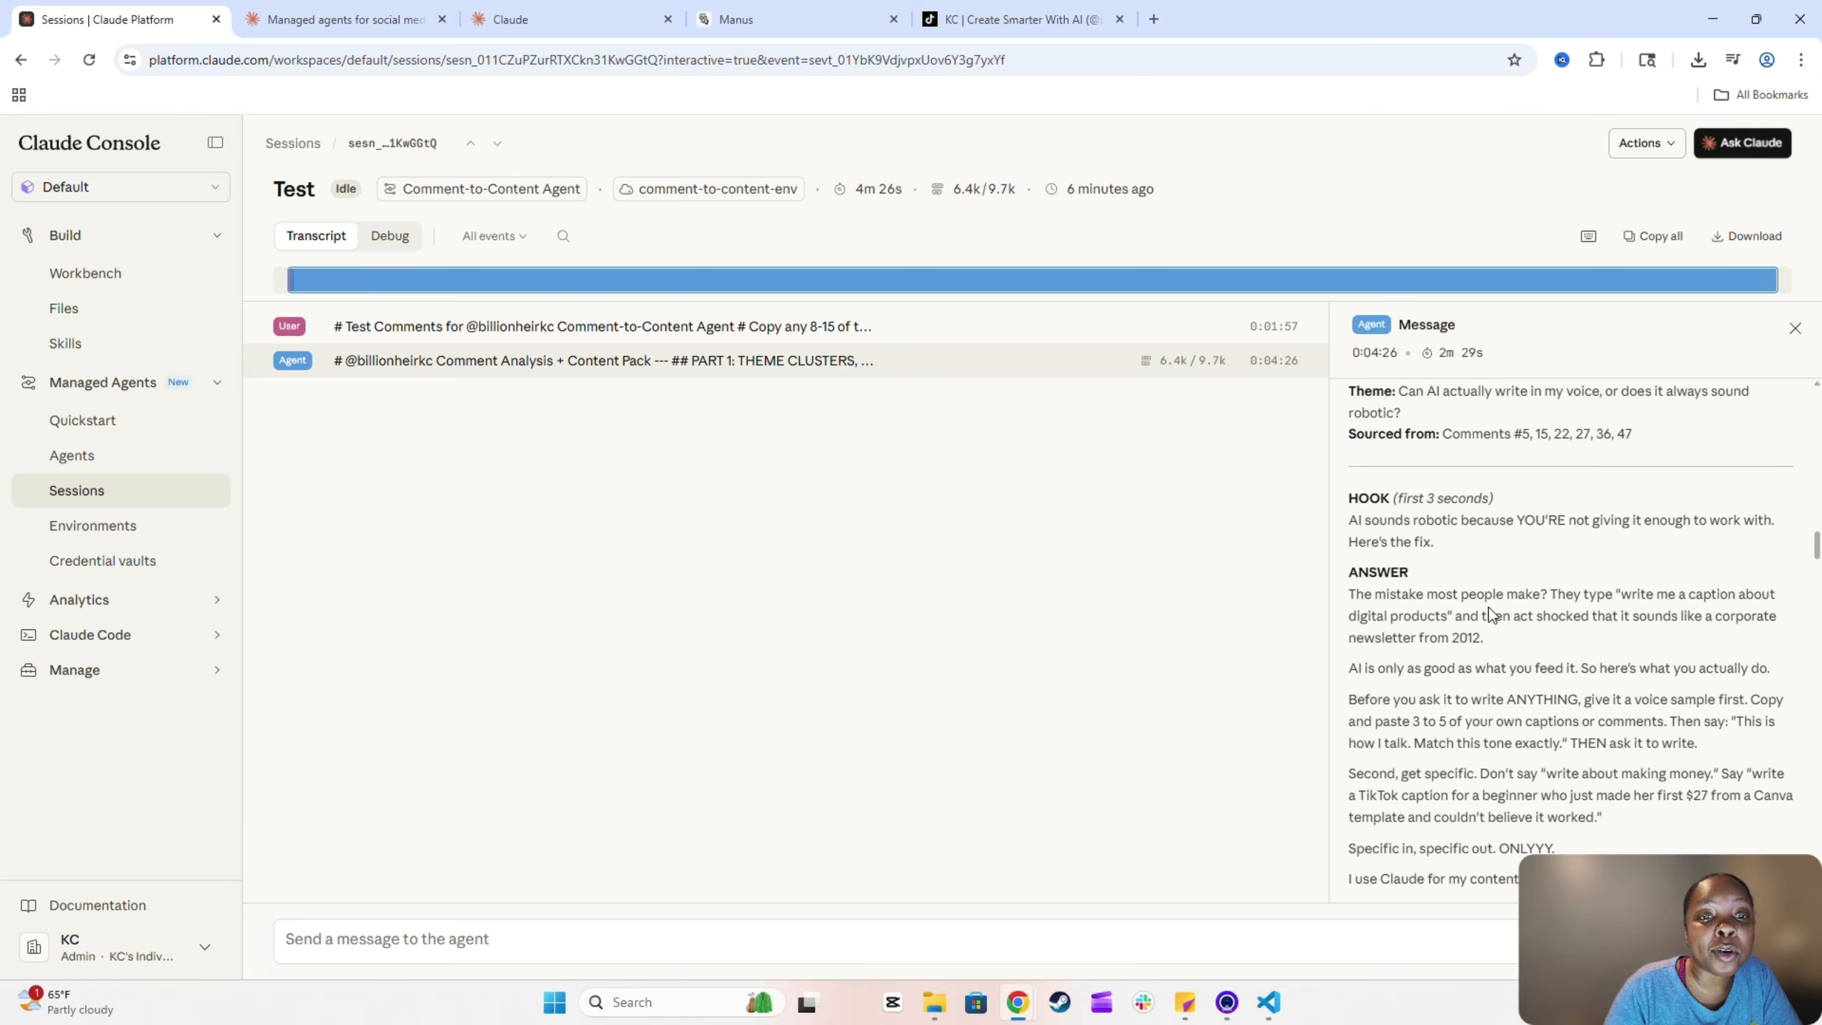
pyautogui.scroll(-20, 1489, 606)
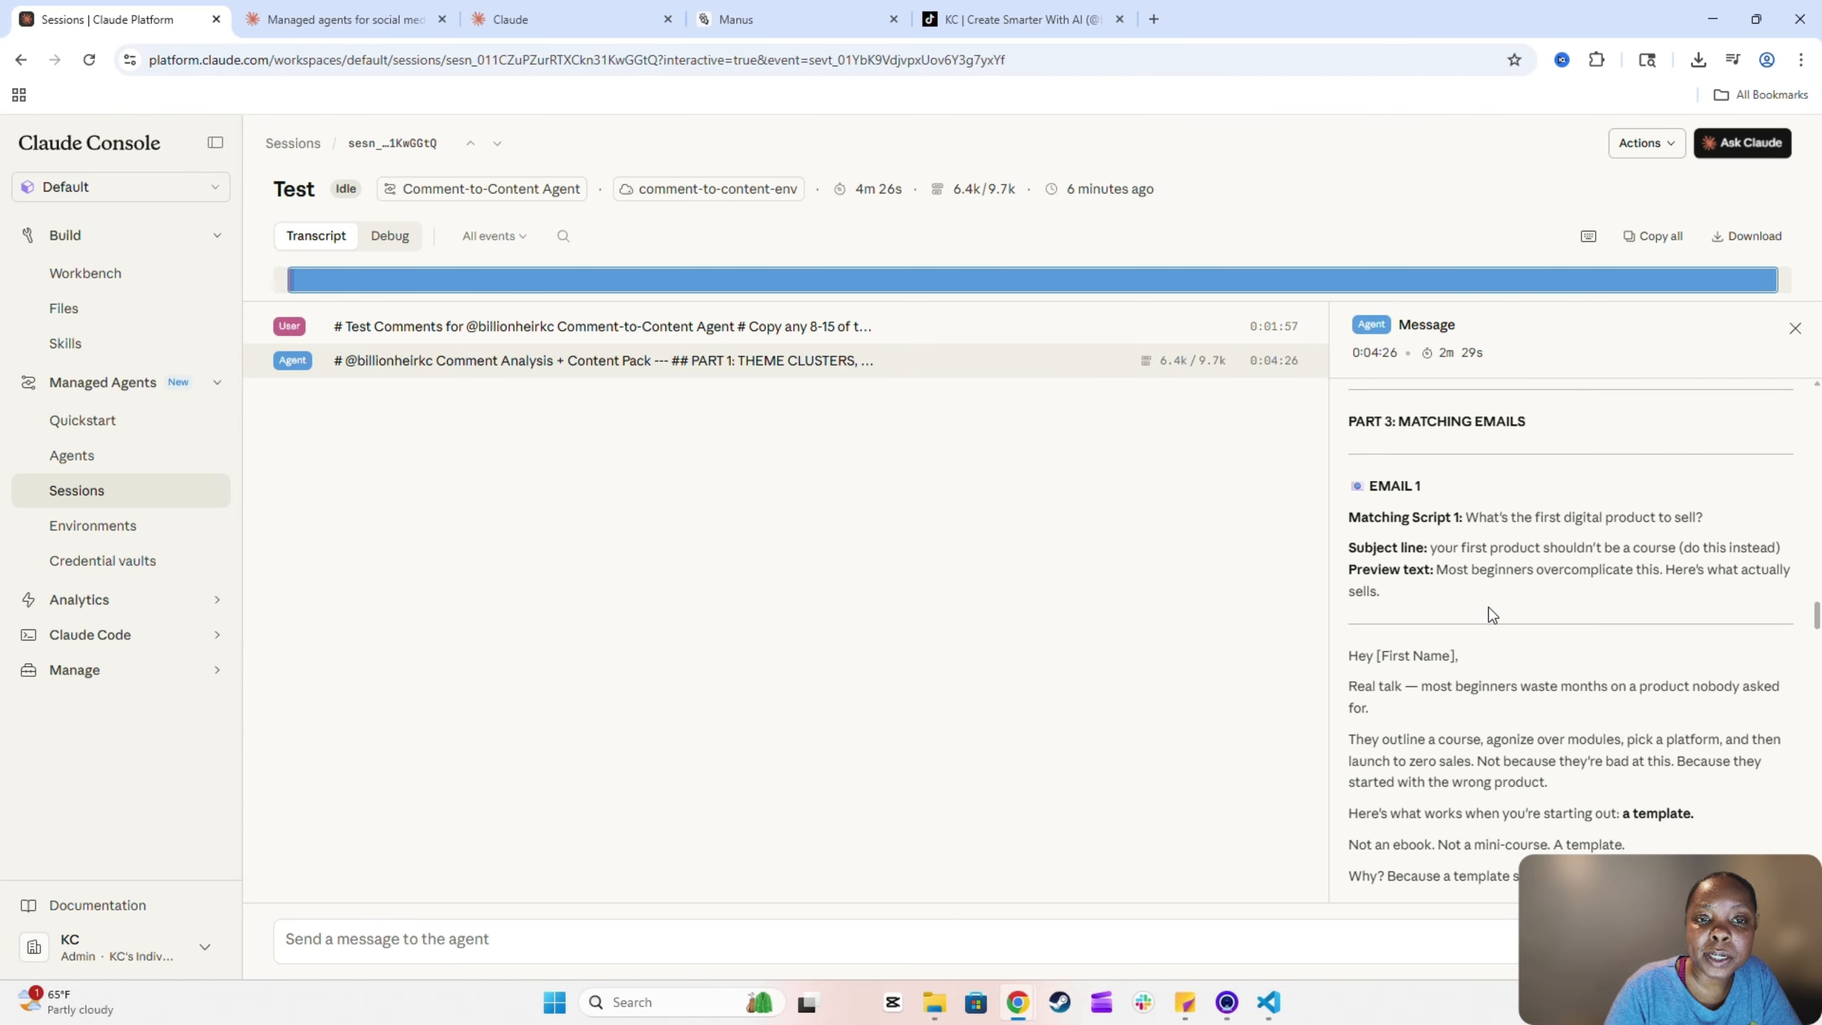
pyautogui.scroll(-20, 1489, 606)
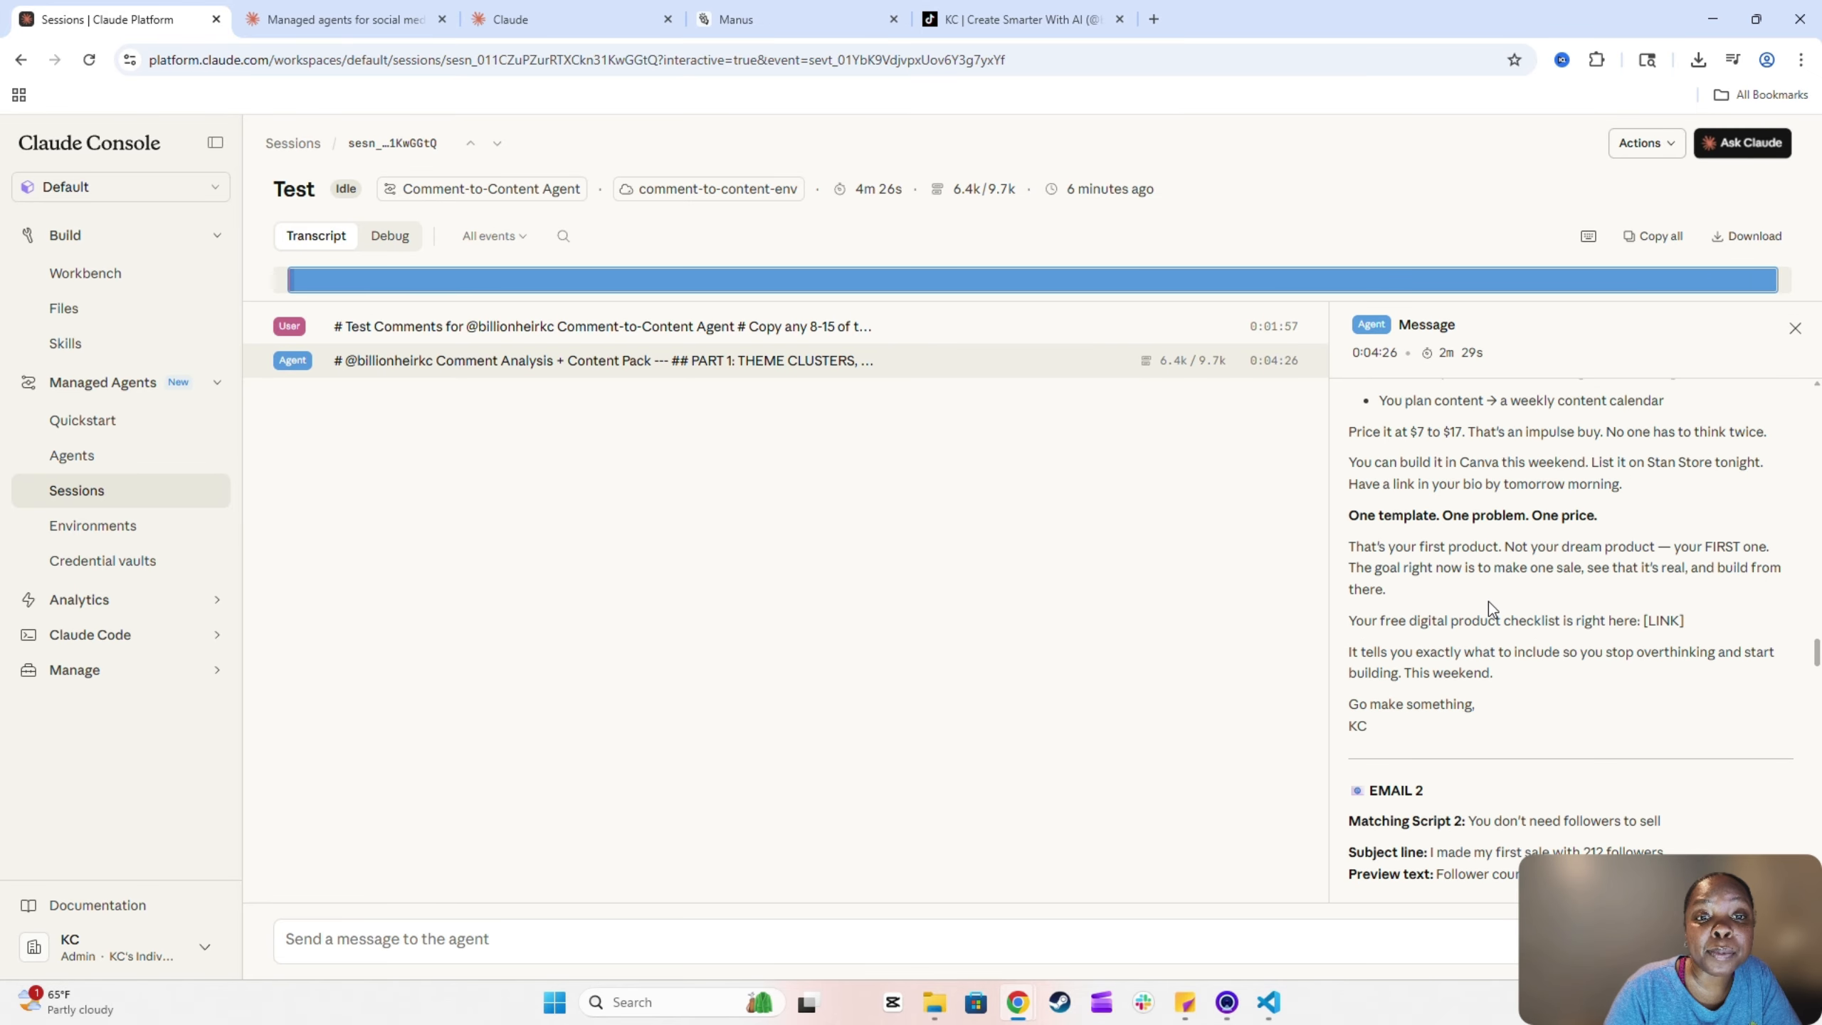
pyautogui.scroll(-20, 1489, 606)
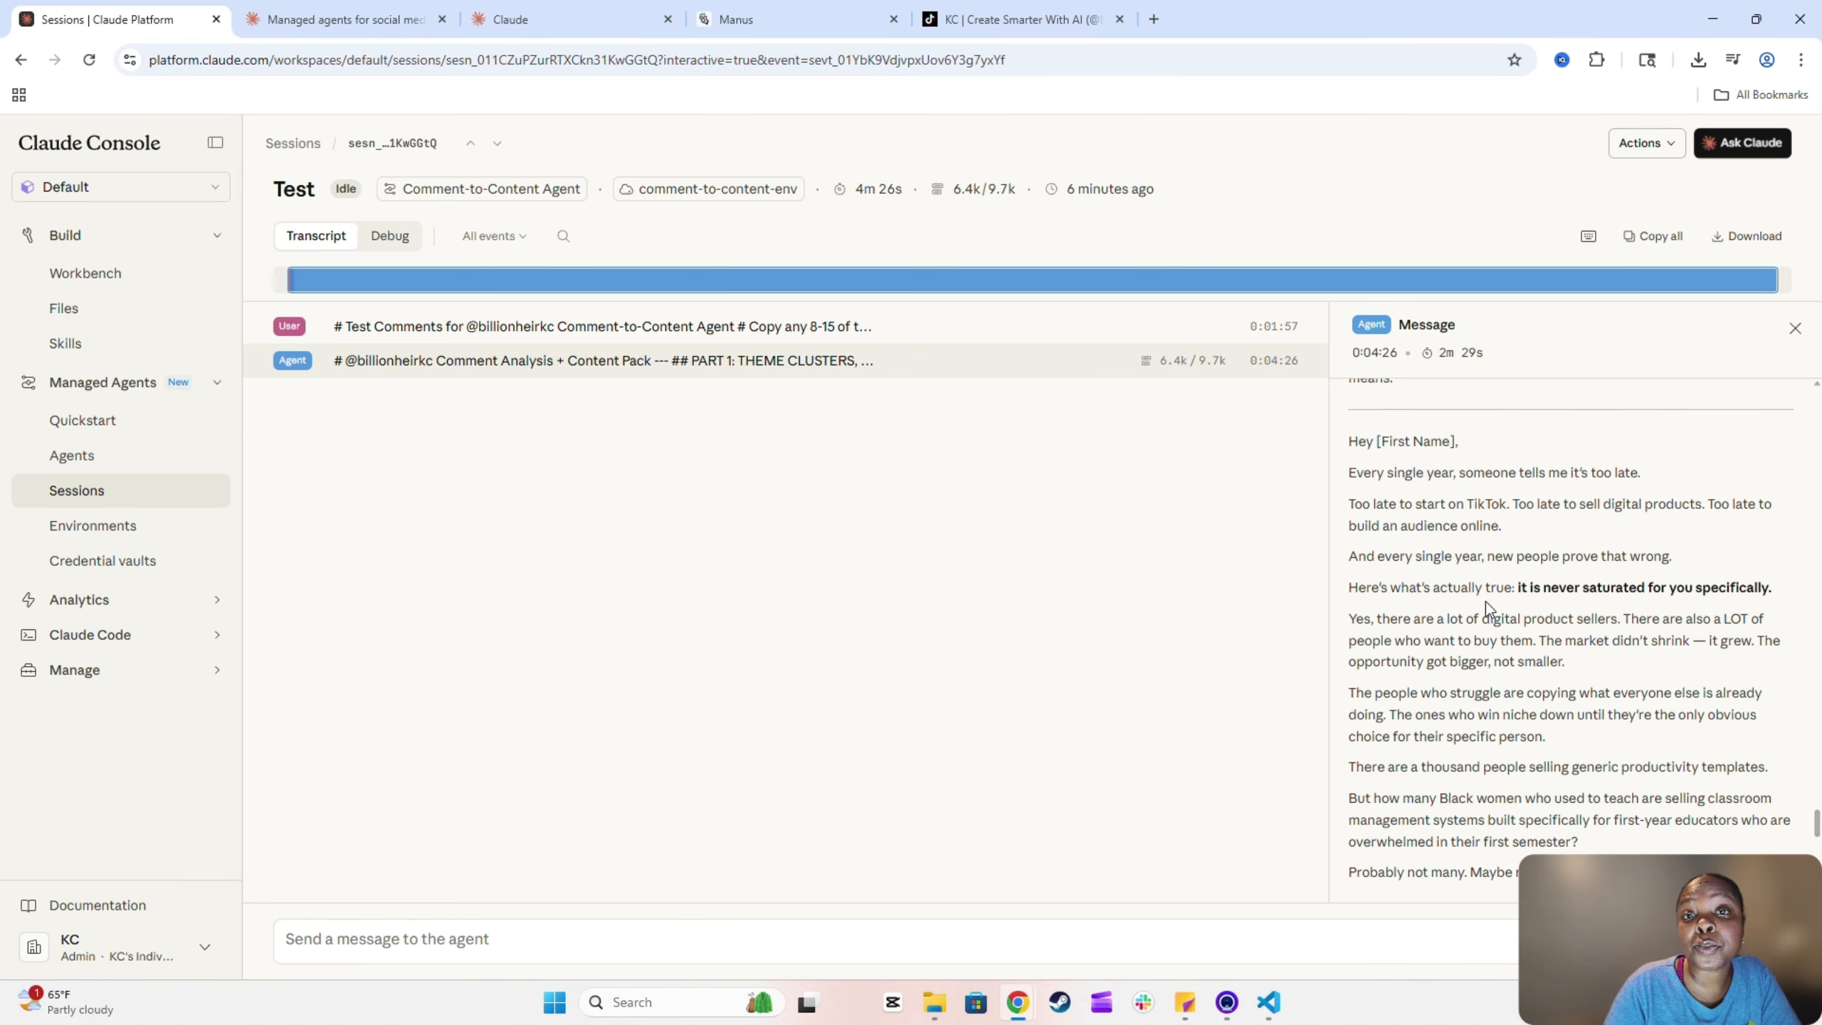
pyautogui.scroll(-1, 1485, 614)
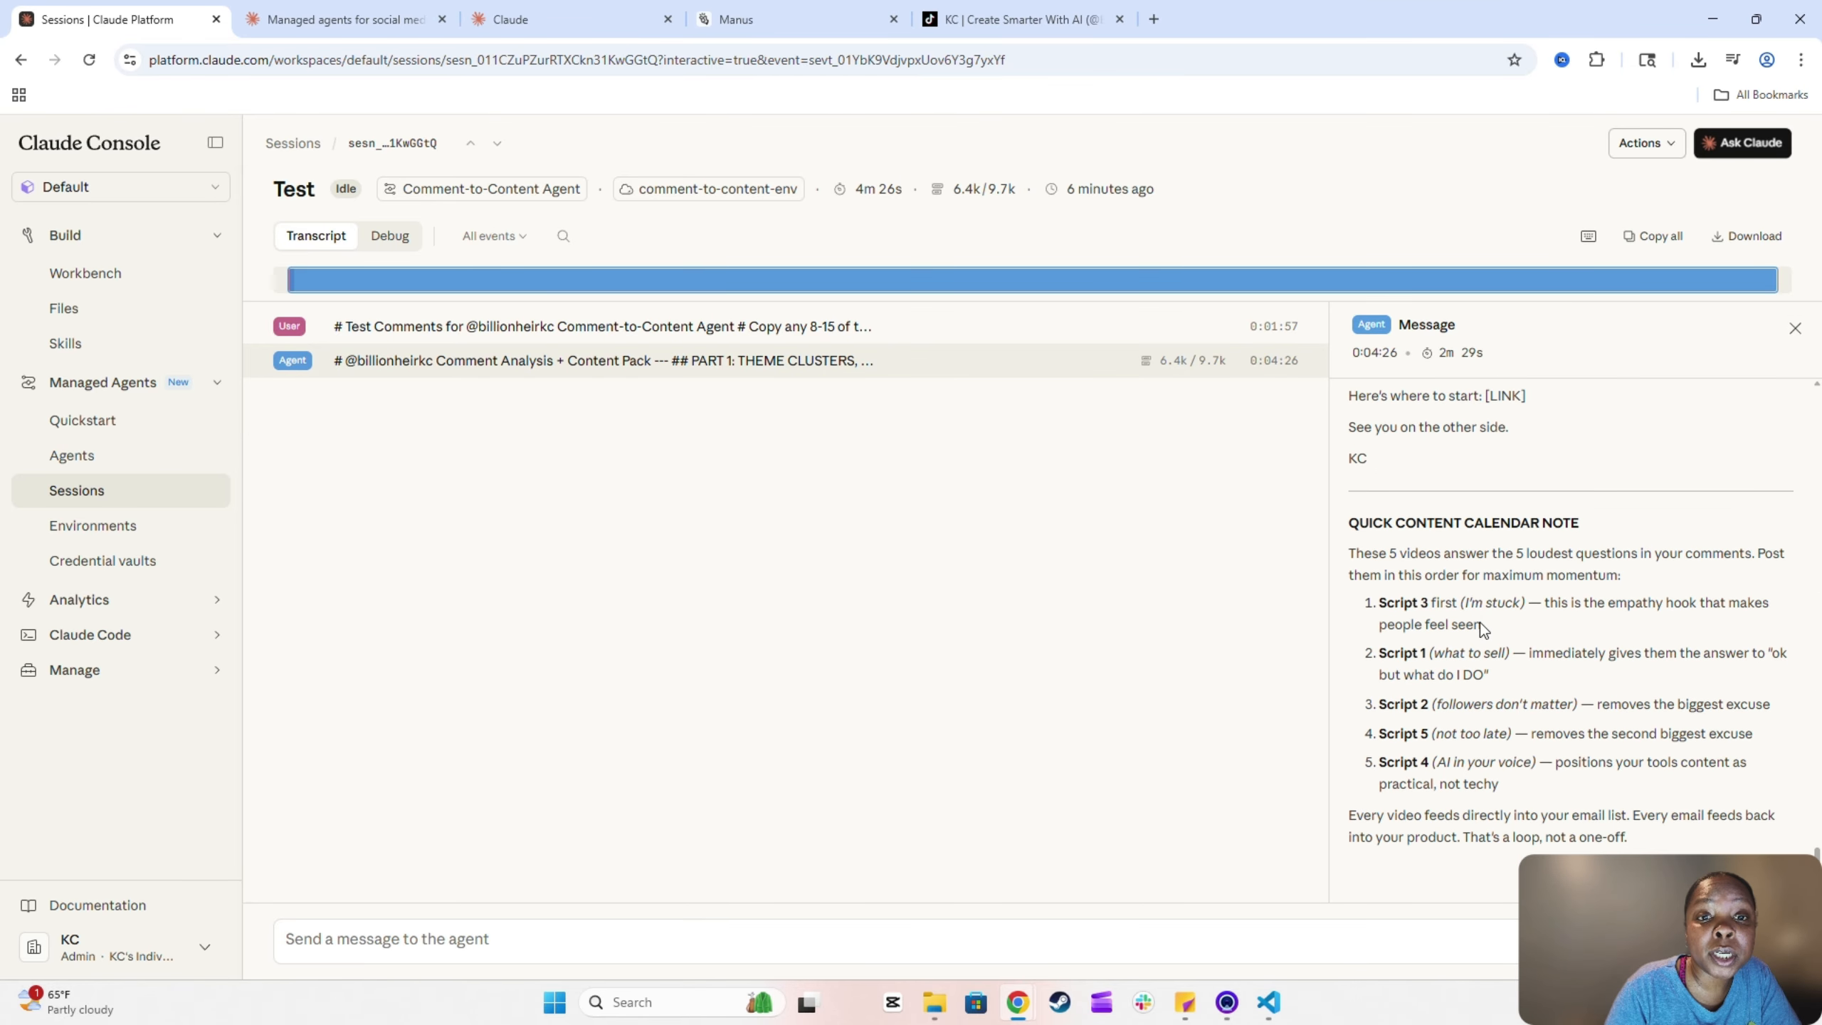